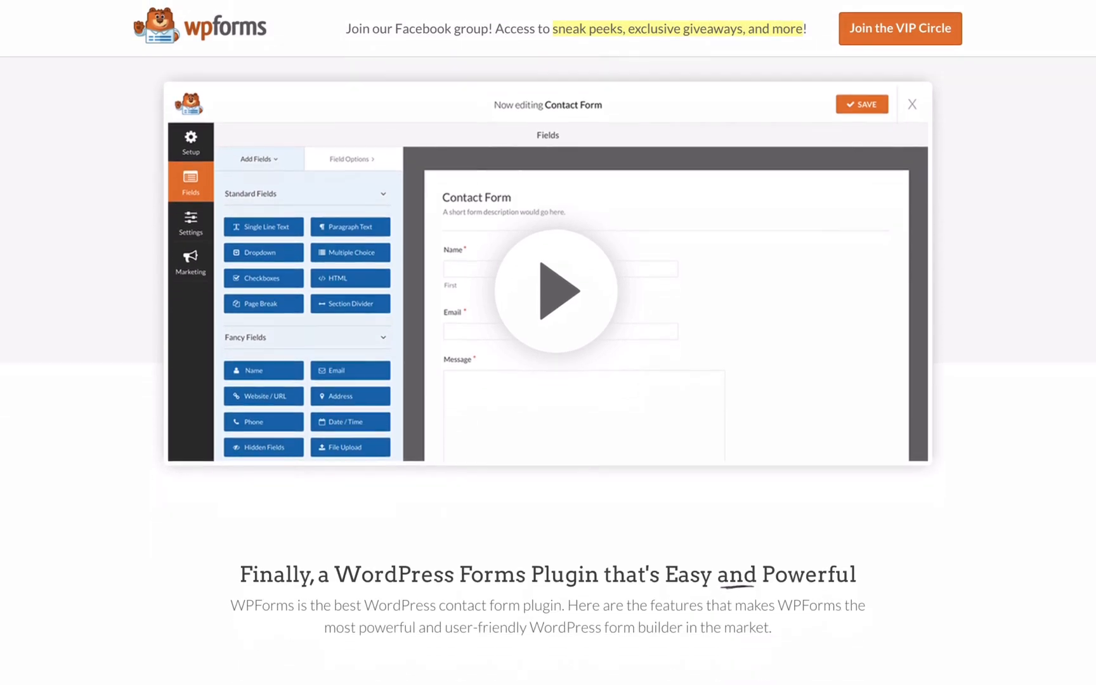
Step: Look through the list of plugin features on the WPForms home page
scroll(548, 367, down, 2)
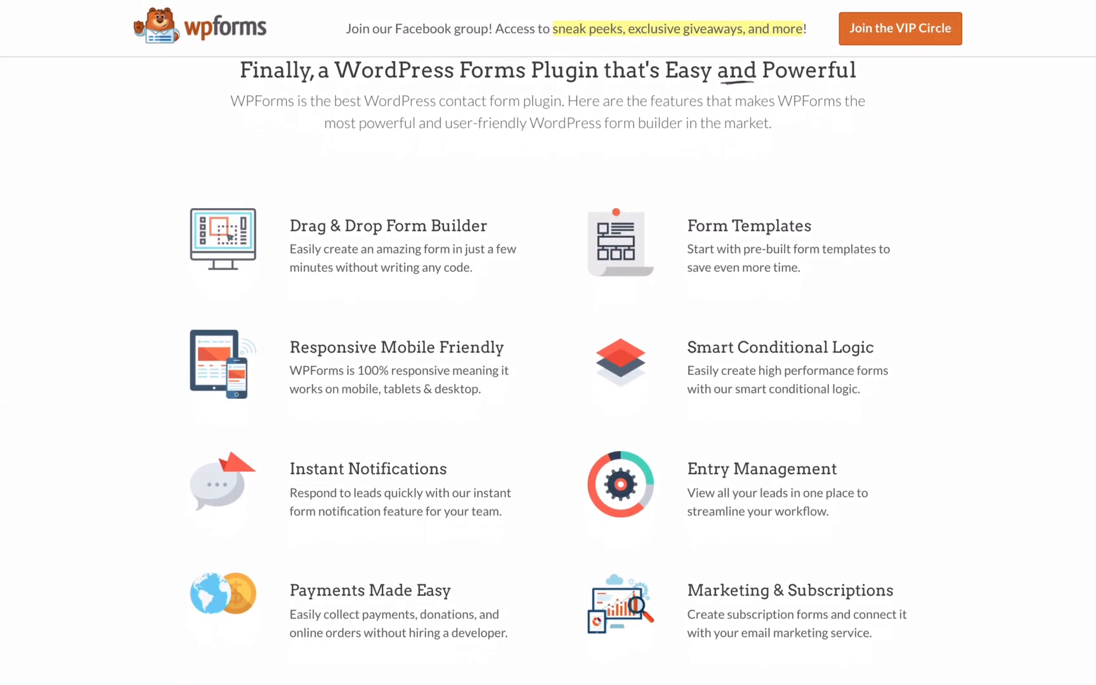
scroll(548, 368, down, 3)
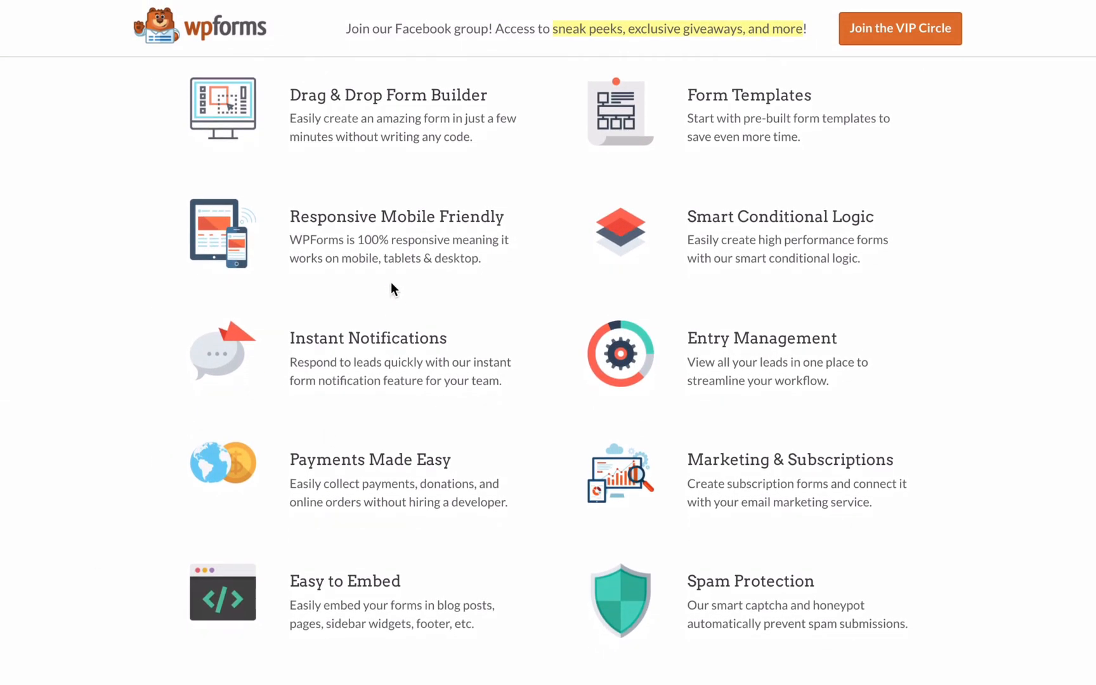
scroll(232, 99, down, 1)
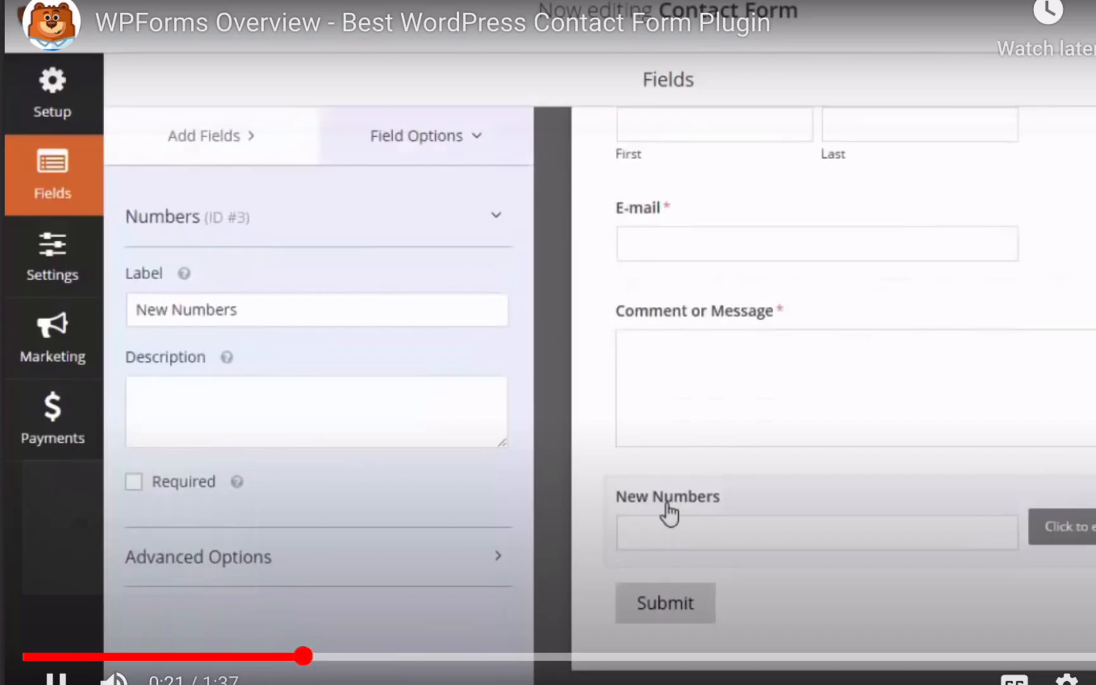
drag(303, 309, 123, 297)
text(Phone)
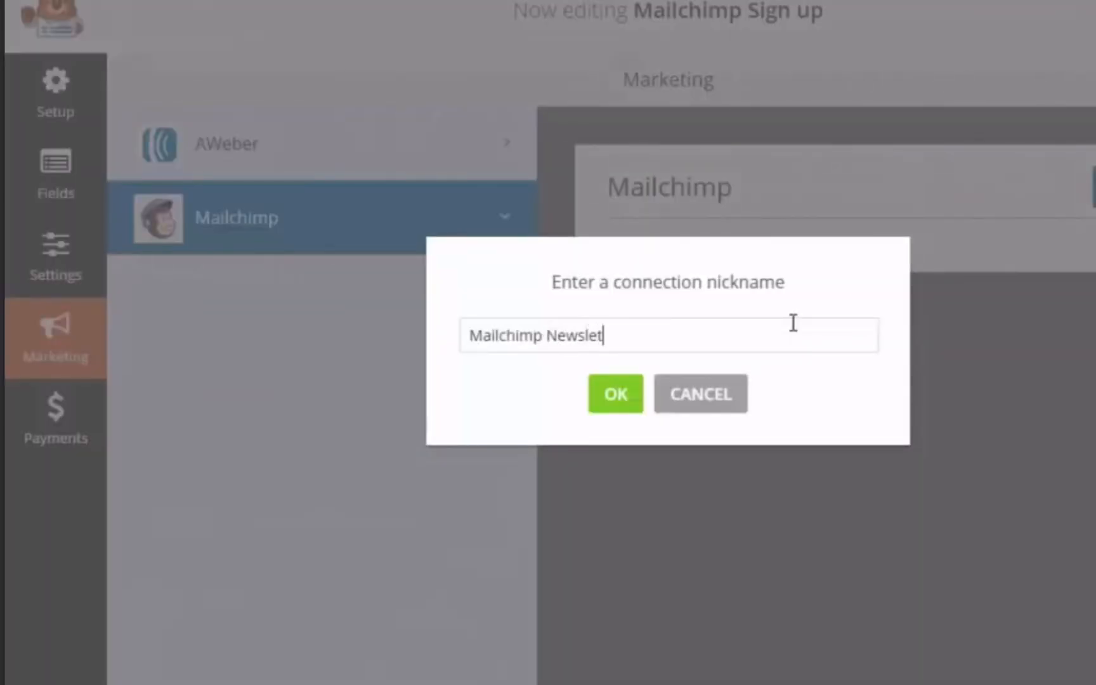
text(ter)
click(619, 393)
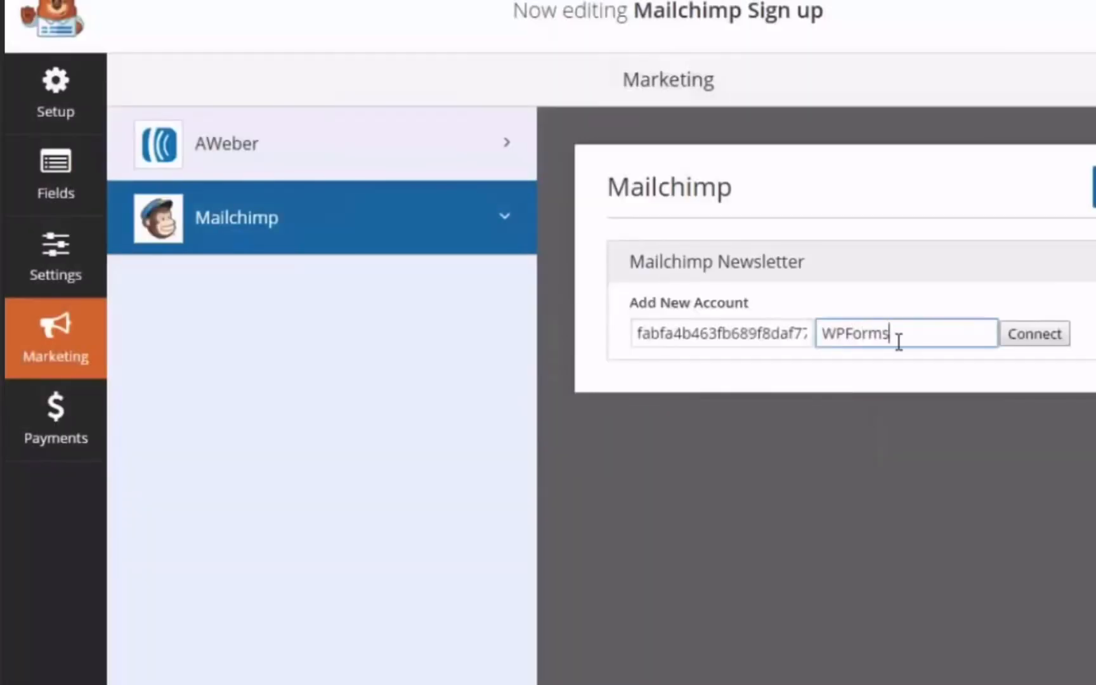
text(Newsletter)
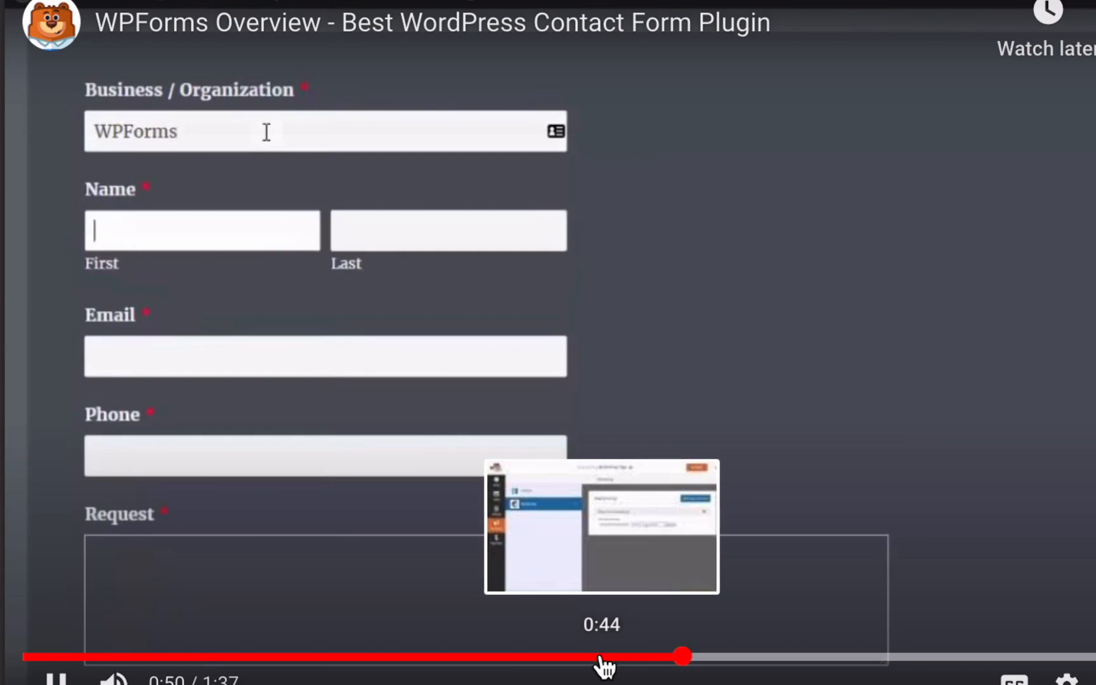
click(601, 658)
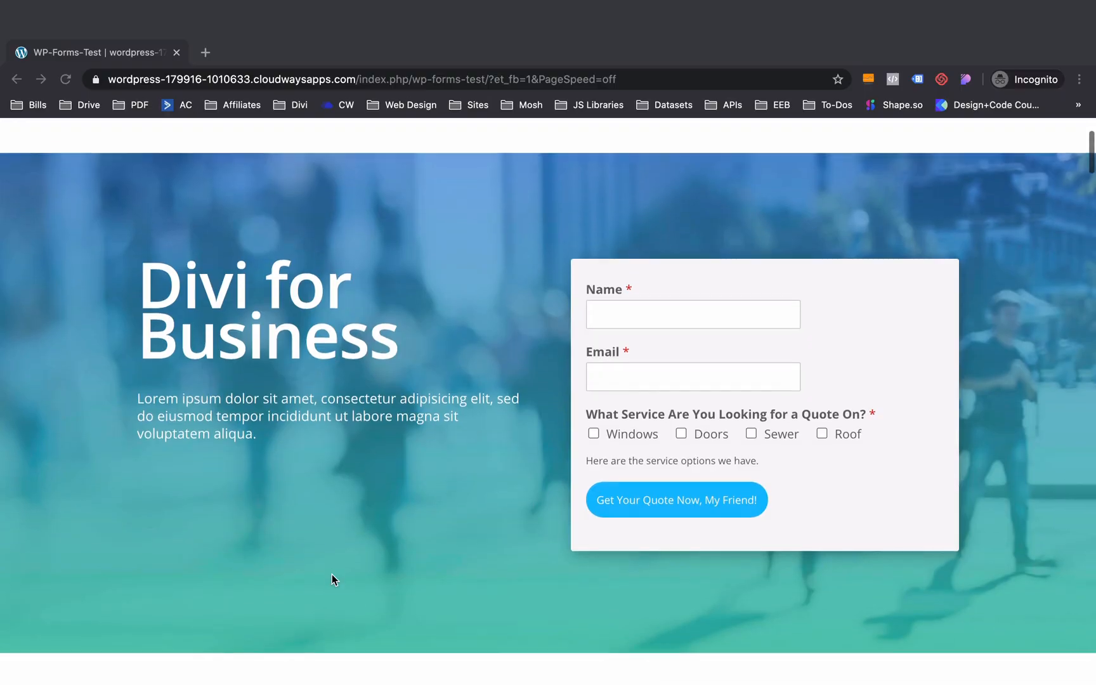
Step: Enter the contact's email address in the quote form on the WP-Forms-Test page and submit the form
scroll(332, 574, down, 1)
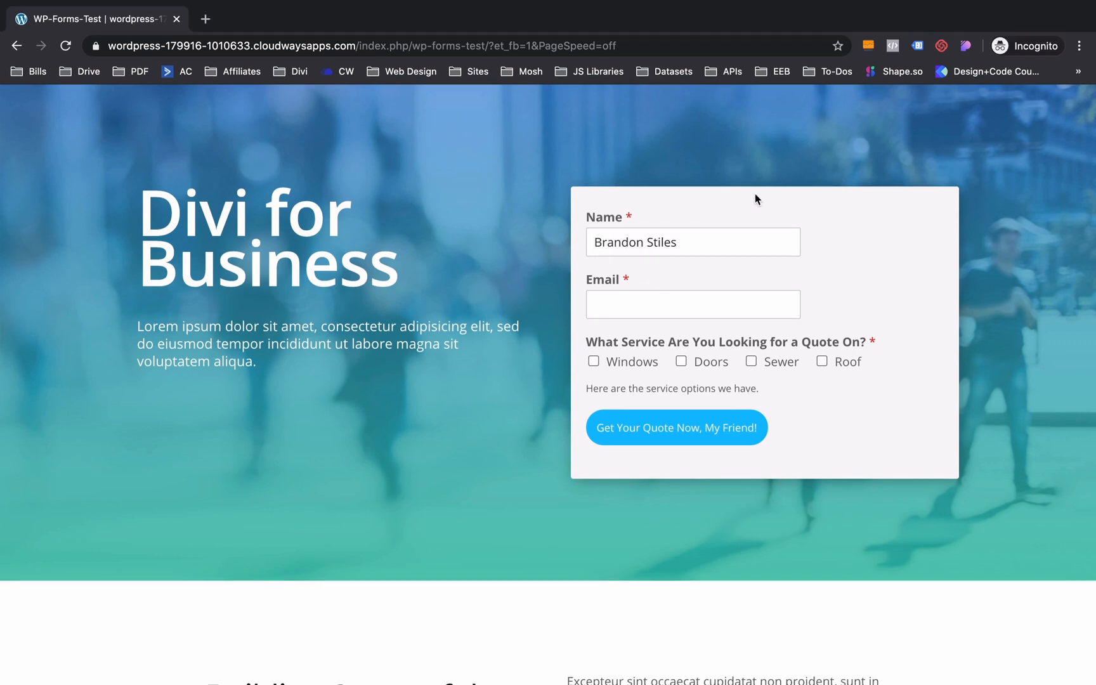
click(717, 309)
text(b)
click(941, 295)
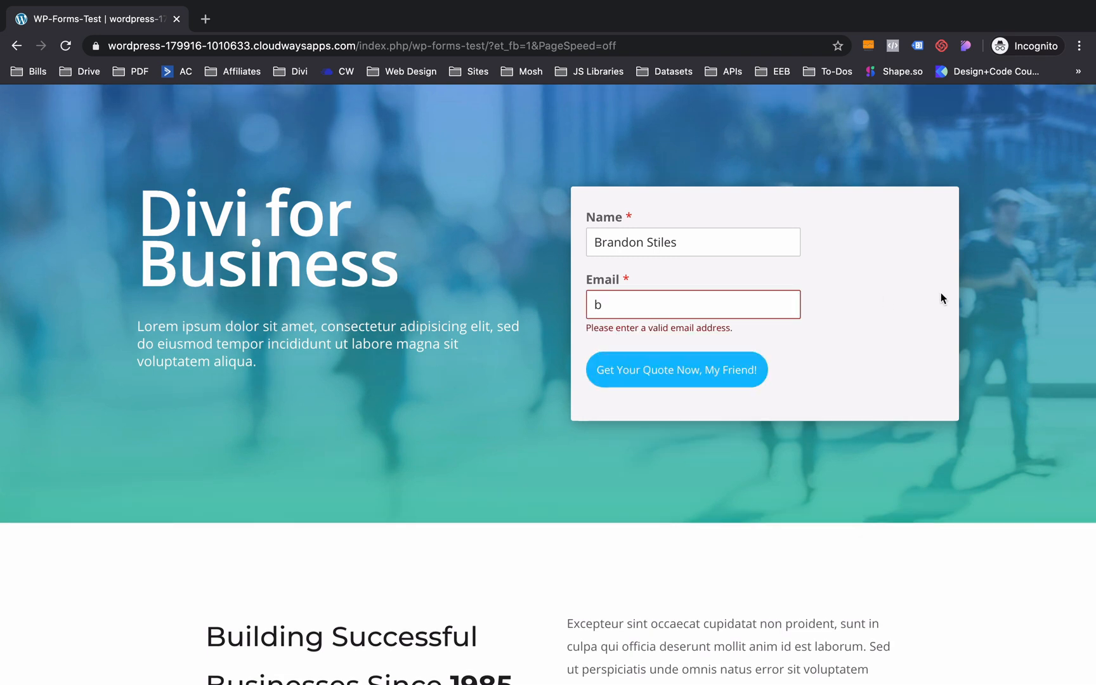
click(735, 307)
text(randon)
click(749, 361)
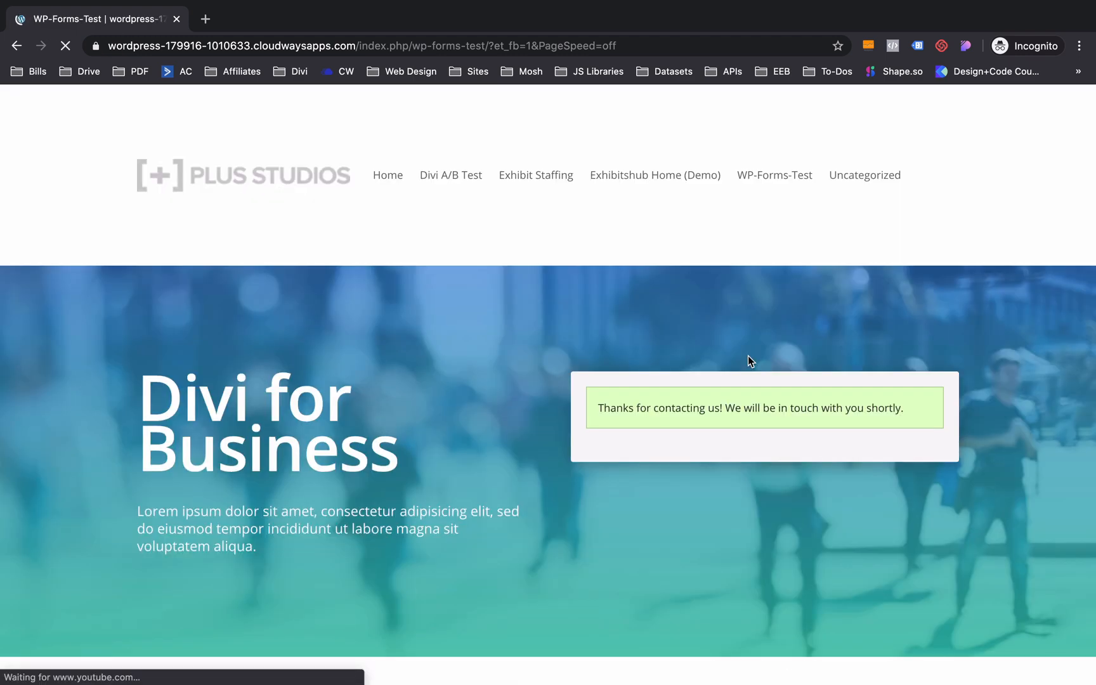
Step: Switch to the mail app and open the newest lead notification message
scroll(778, 412, down, 3)
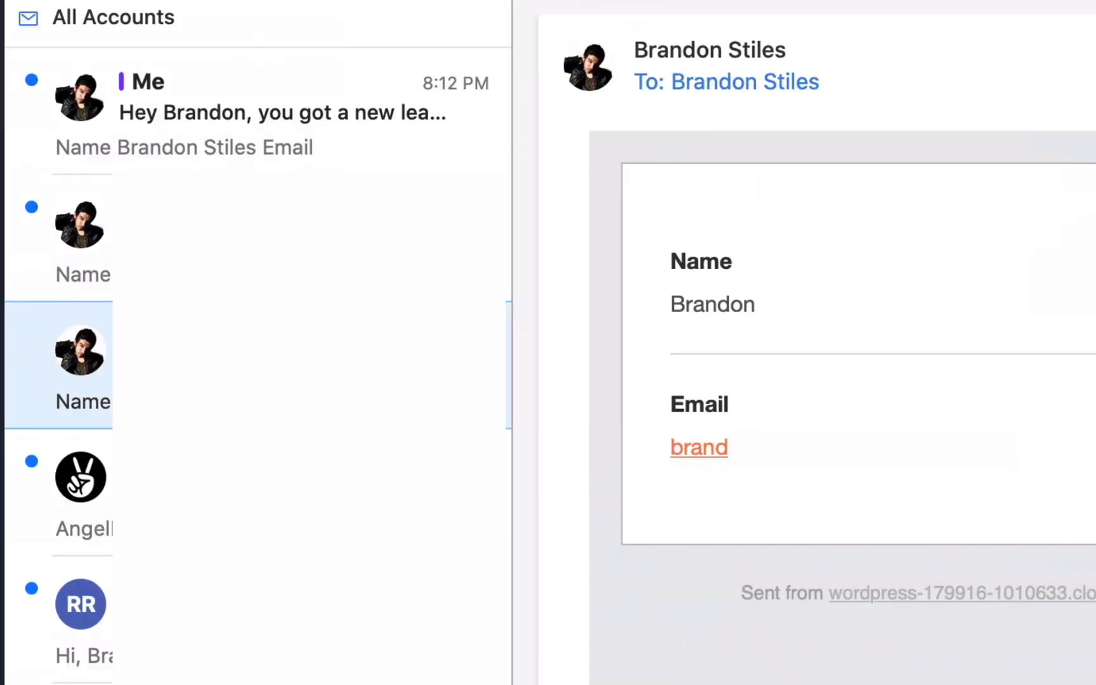
click(166, 100)
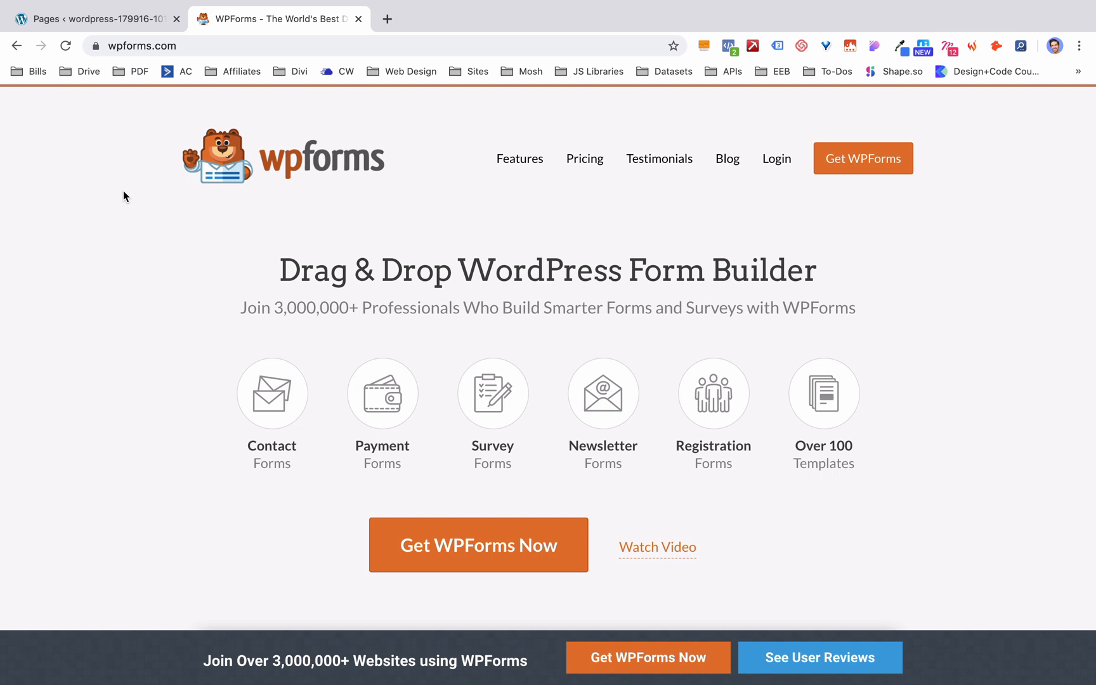
Step: Go to the WPForms pricing page and compare the features included in the Elite, Pro, Plus and Basic plans
click(532, 557)
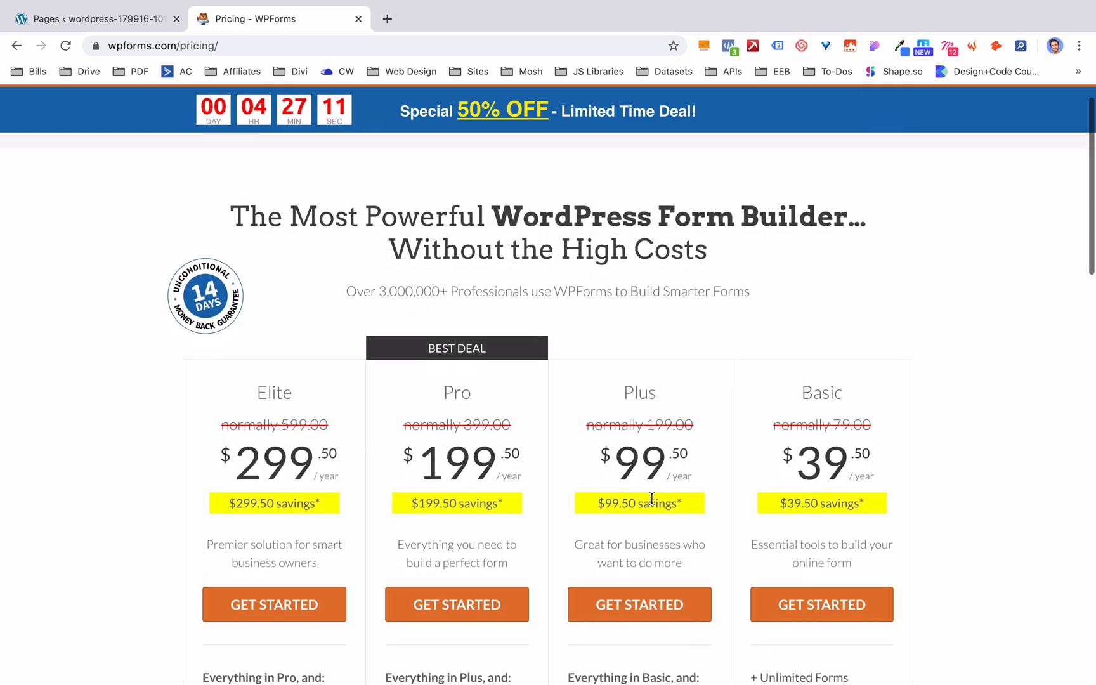
scroll(652, 498, down, 2)
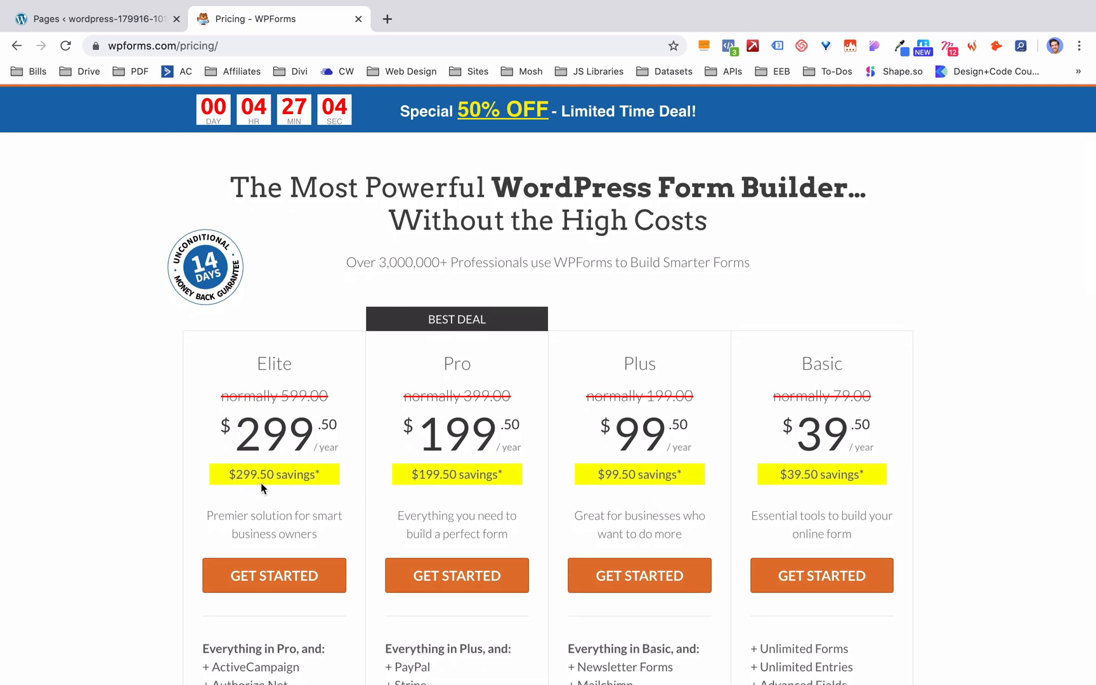
scroll(261, 530, down, 2)
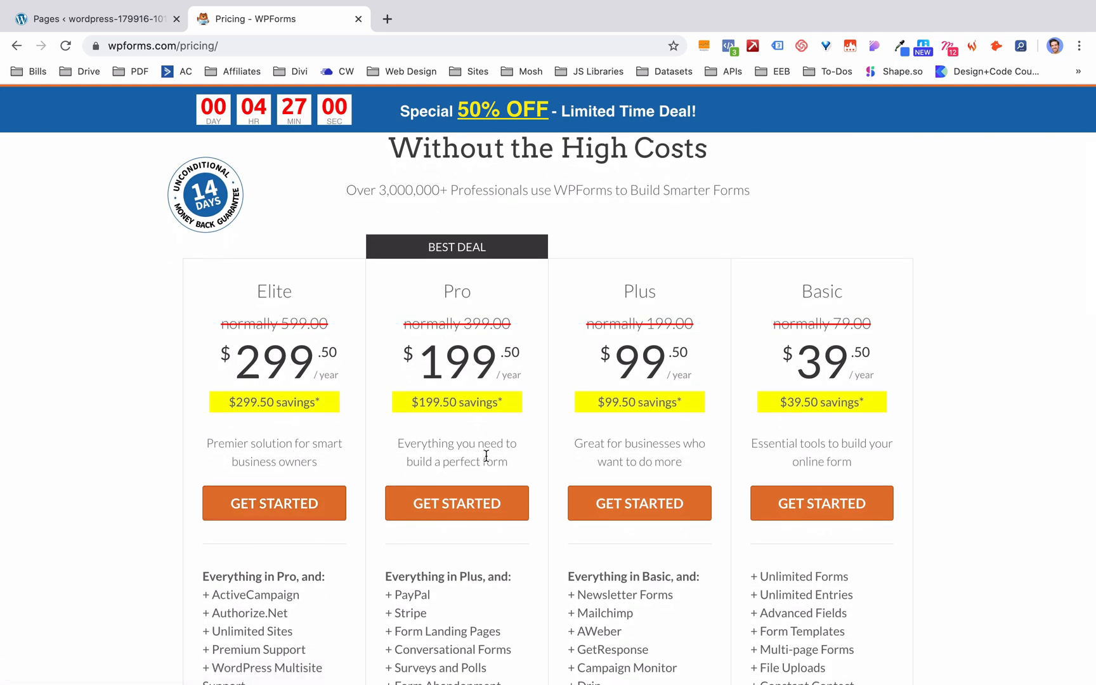
scroll(489, 501, down, 5)
scroll(488, 504, down, 2)
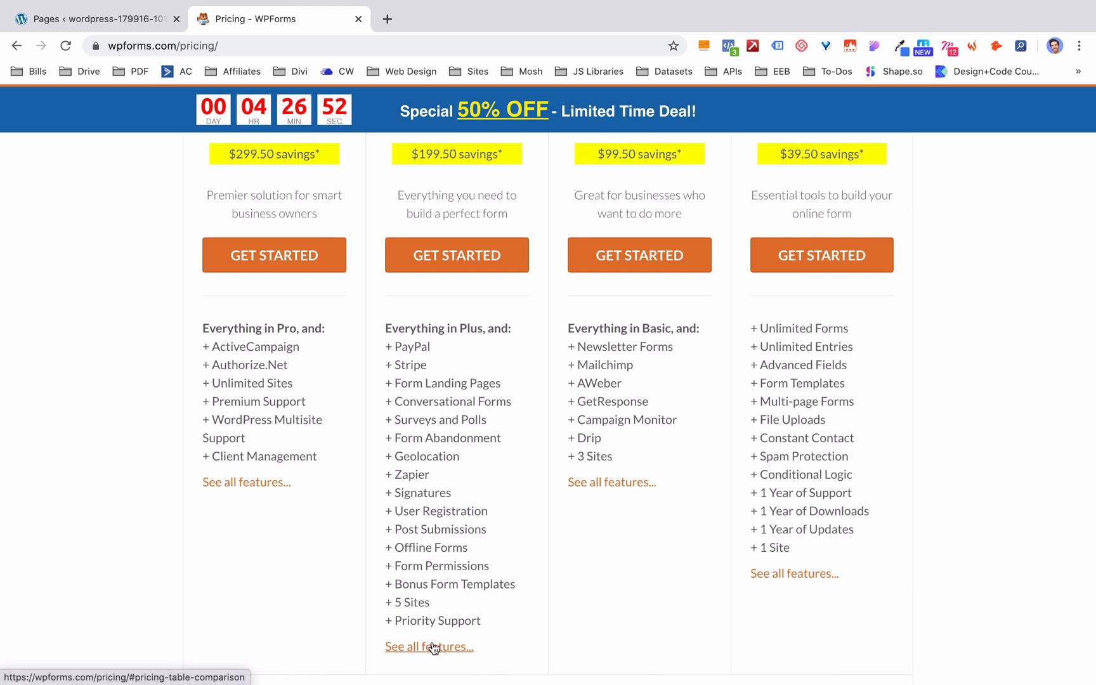
scroll(433, 647, up, 3)
scroll(438, 634, up, 2)
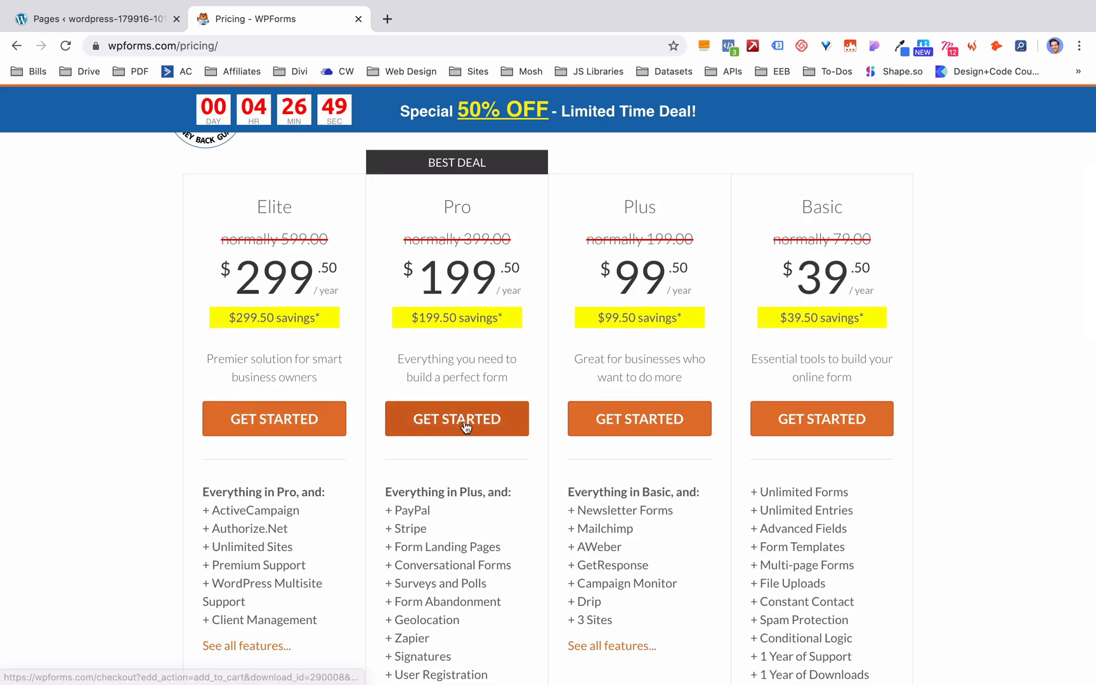
Step: Choose the Pro plan and review the checkout page with its account information form
click(465, 425)
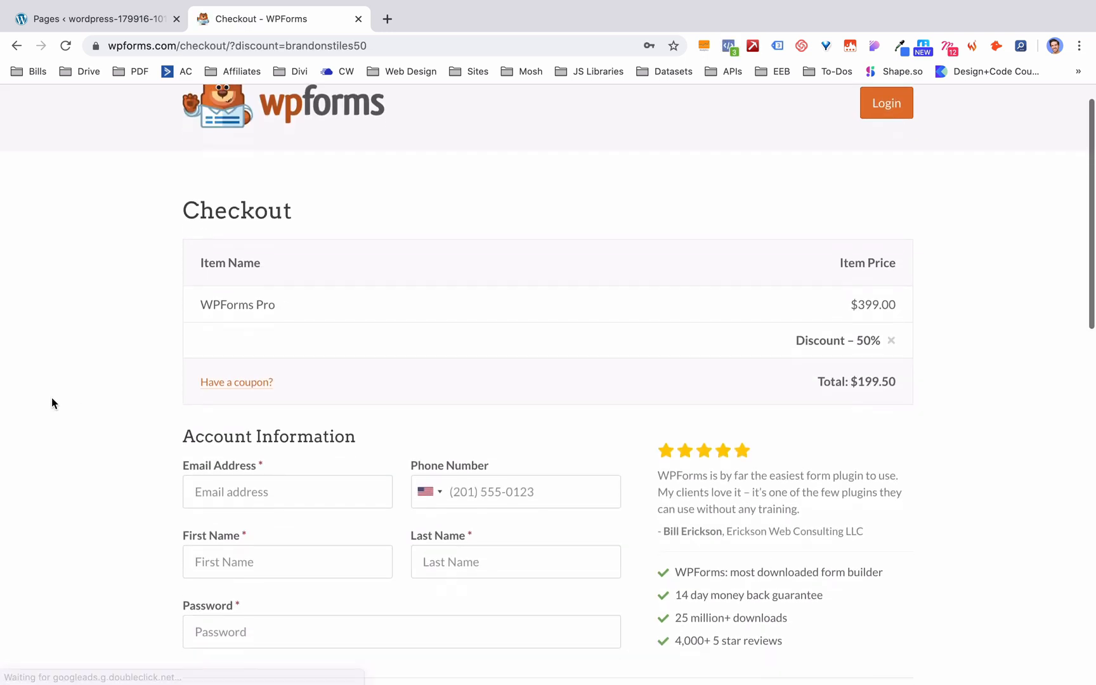
scroll(436, 362, down, 4)
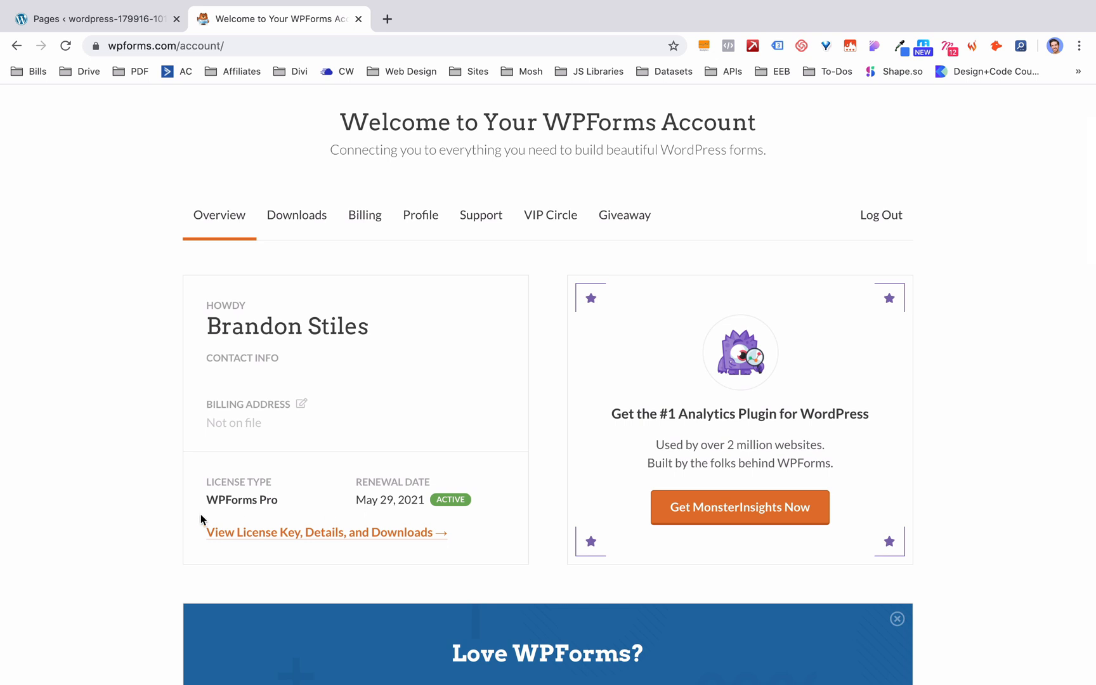
Step: From the WPForms account's downloads, copy the license key and download the WPForms plugin
click(270, 221)
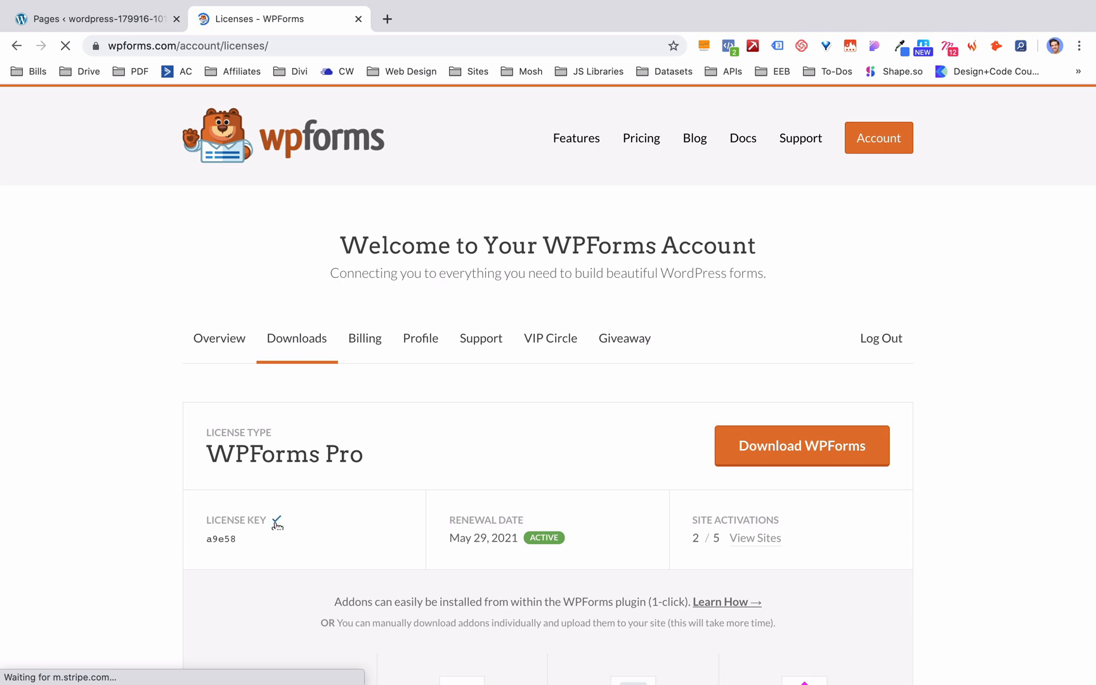
click(774, 448)
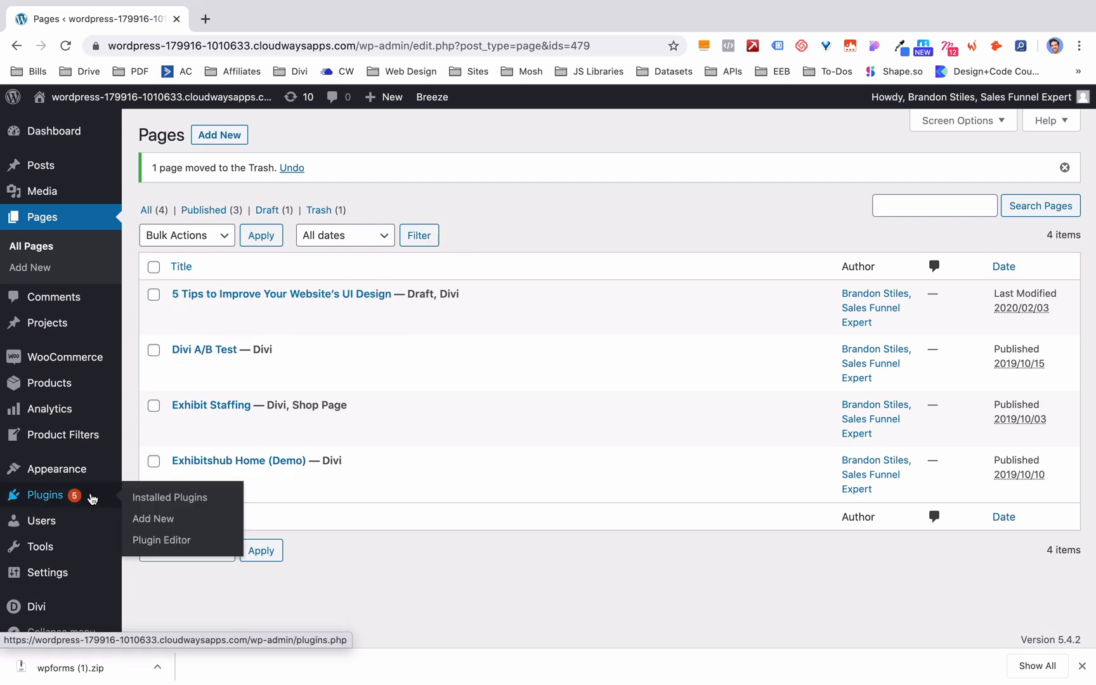
Step: Upload wpforms (1).zip as a new plugin on the WordPress site, then install and activate it
click(92, 499)
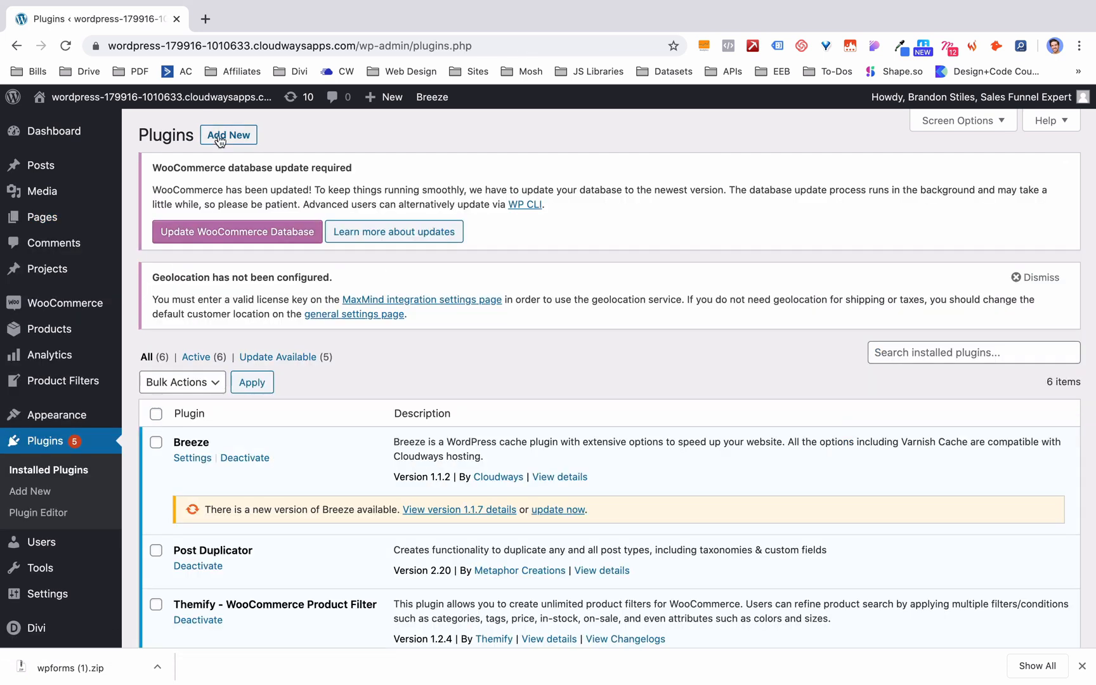
click(218, 136)
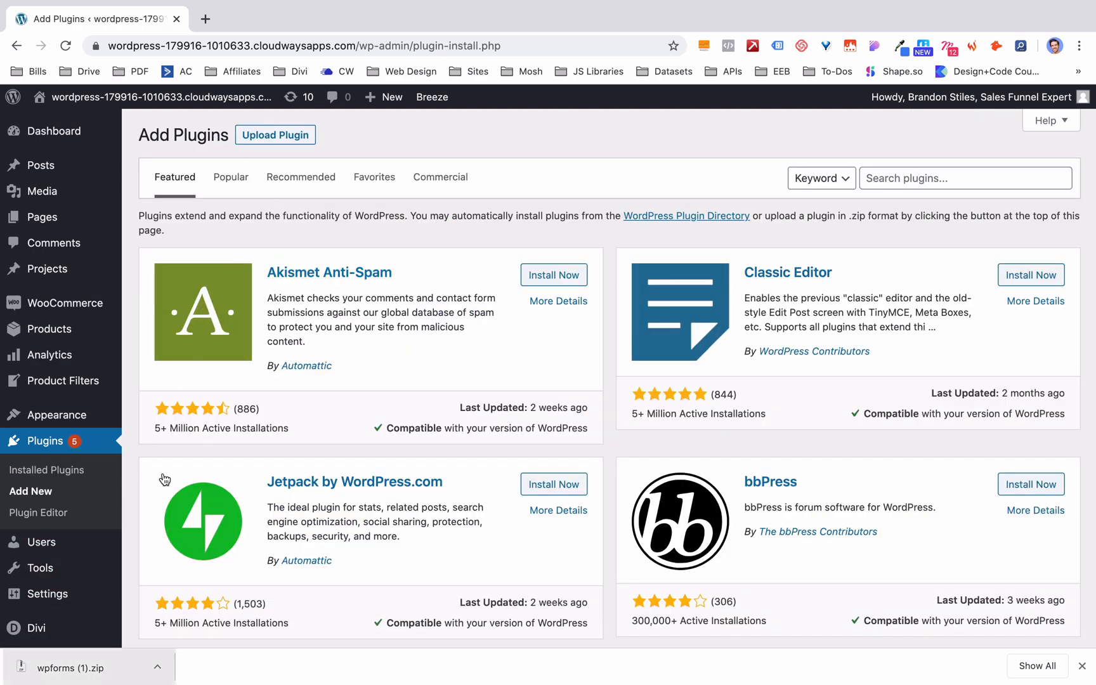
click(284, 135)
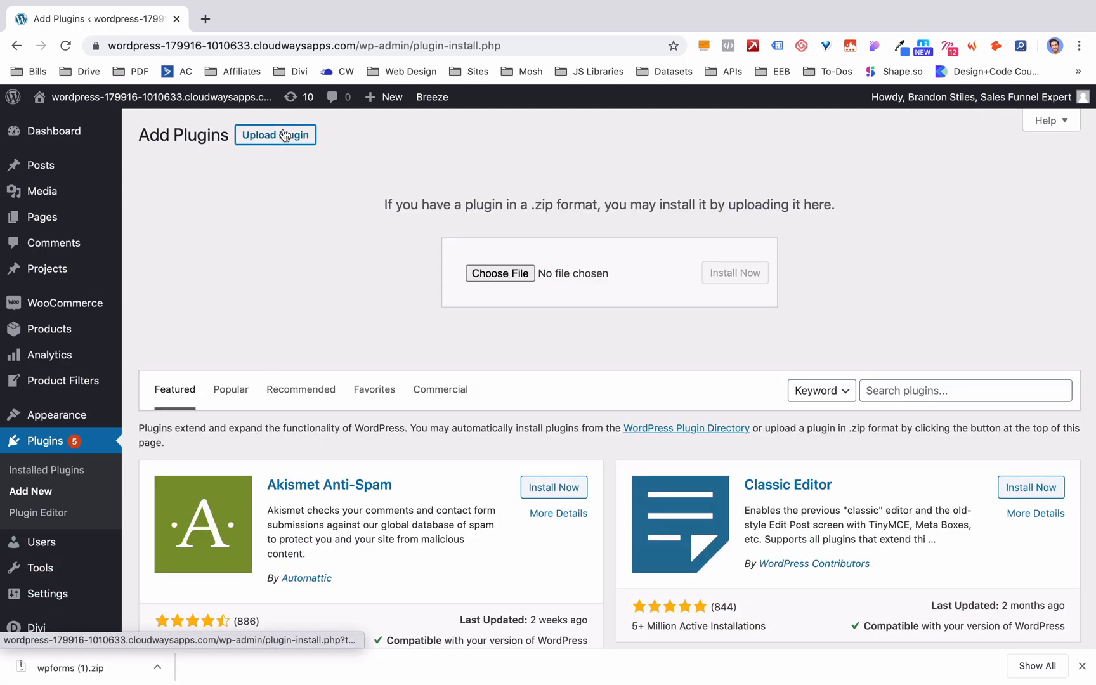
right_click(92, 668)
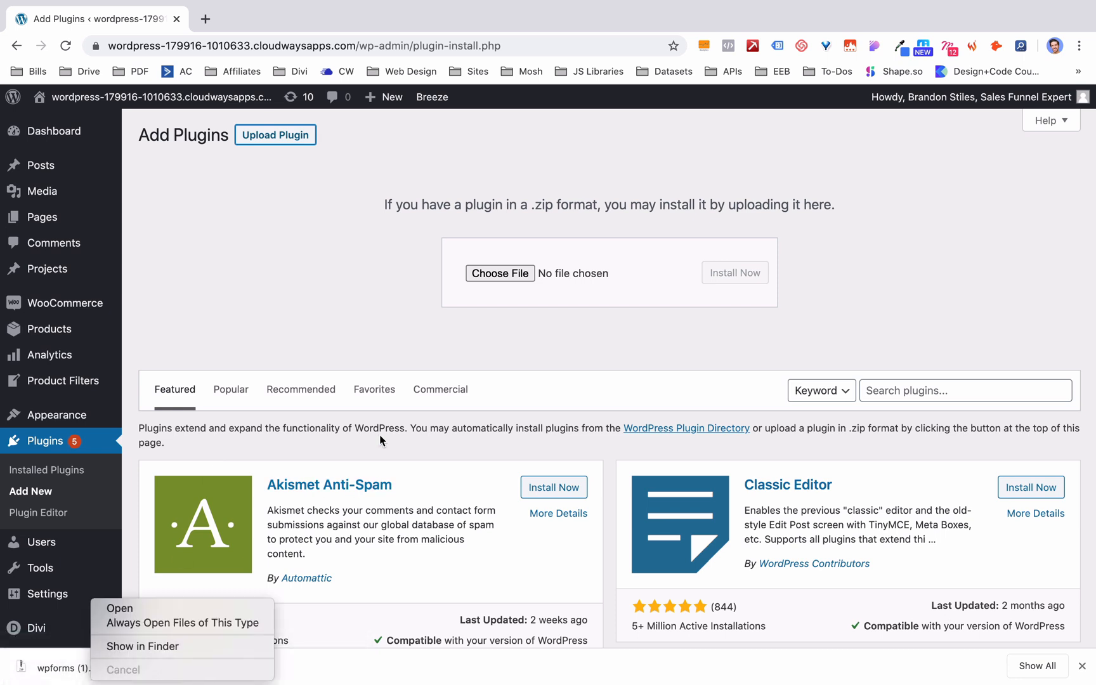
drag(60, 667, 516, 274)
click(726, 272)
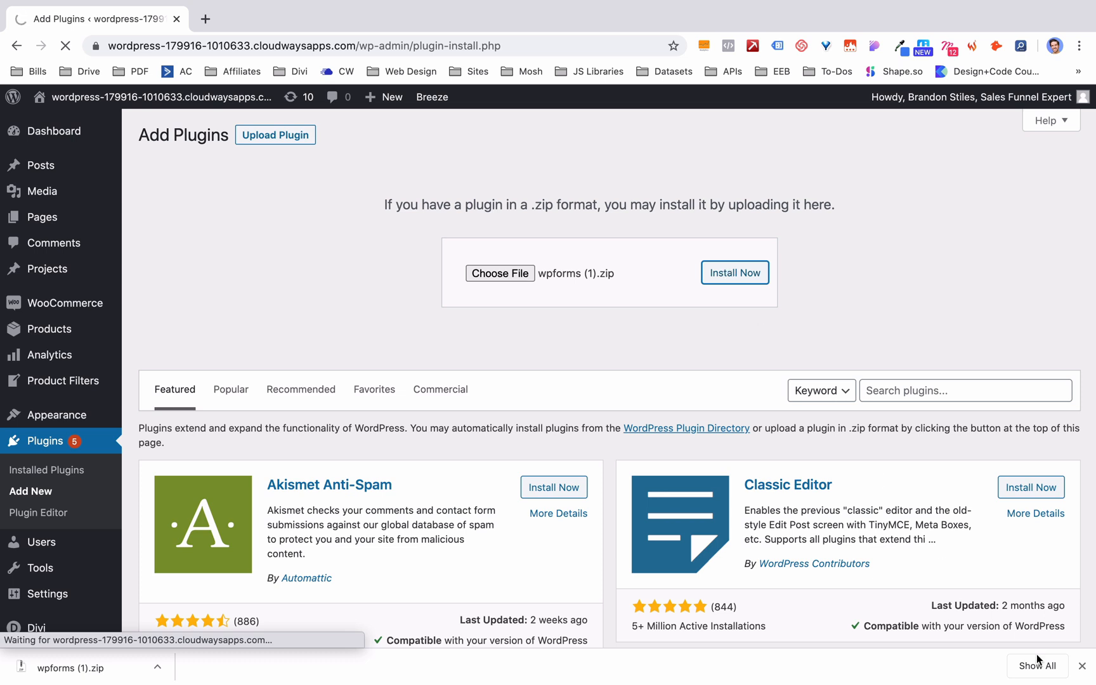
click(1082, 666)
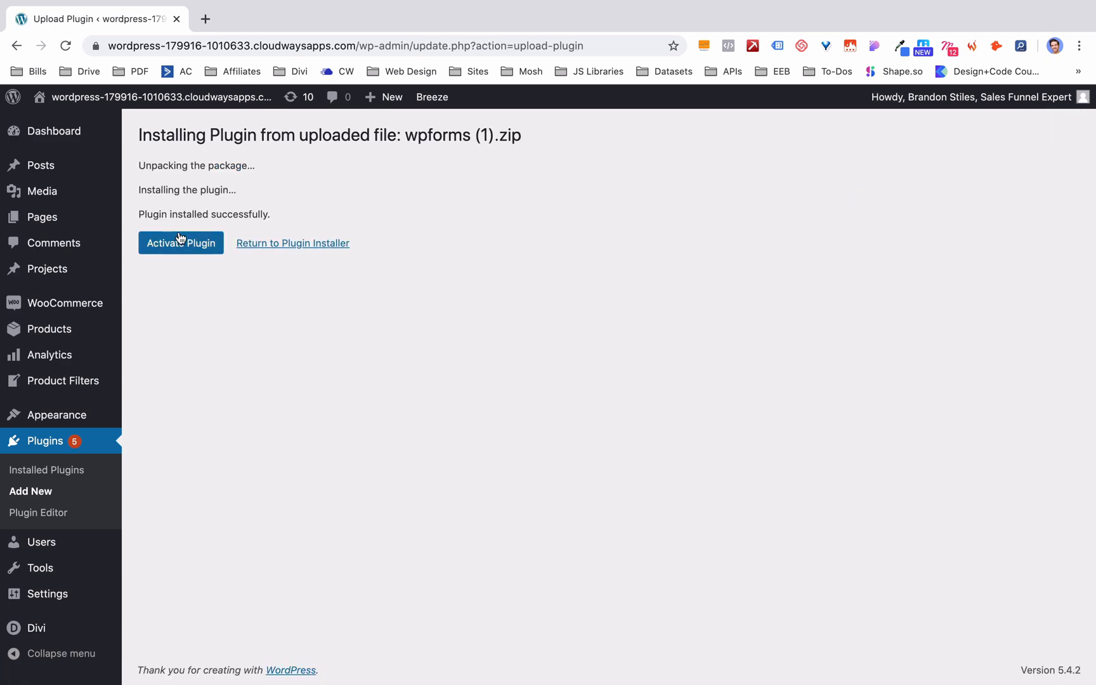
click(180, 241)
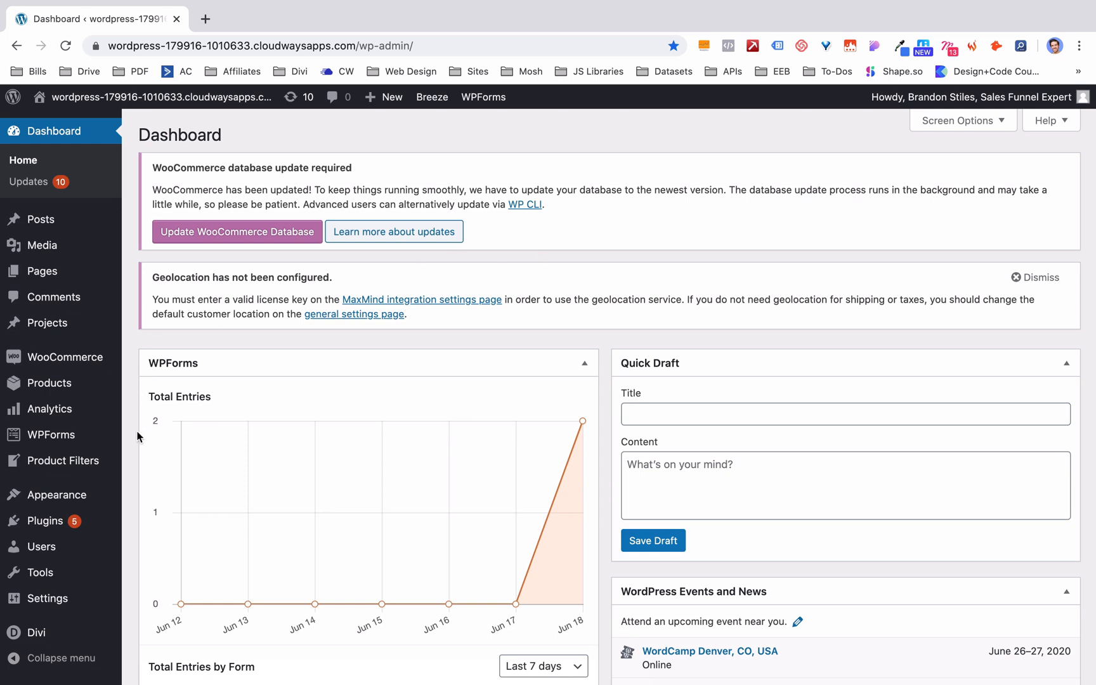
Step: Paste the license key into the WPForms general settings and verify it
mouse_move(68, 436)
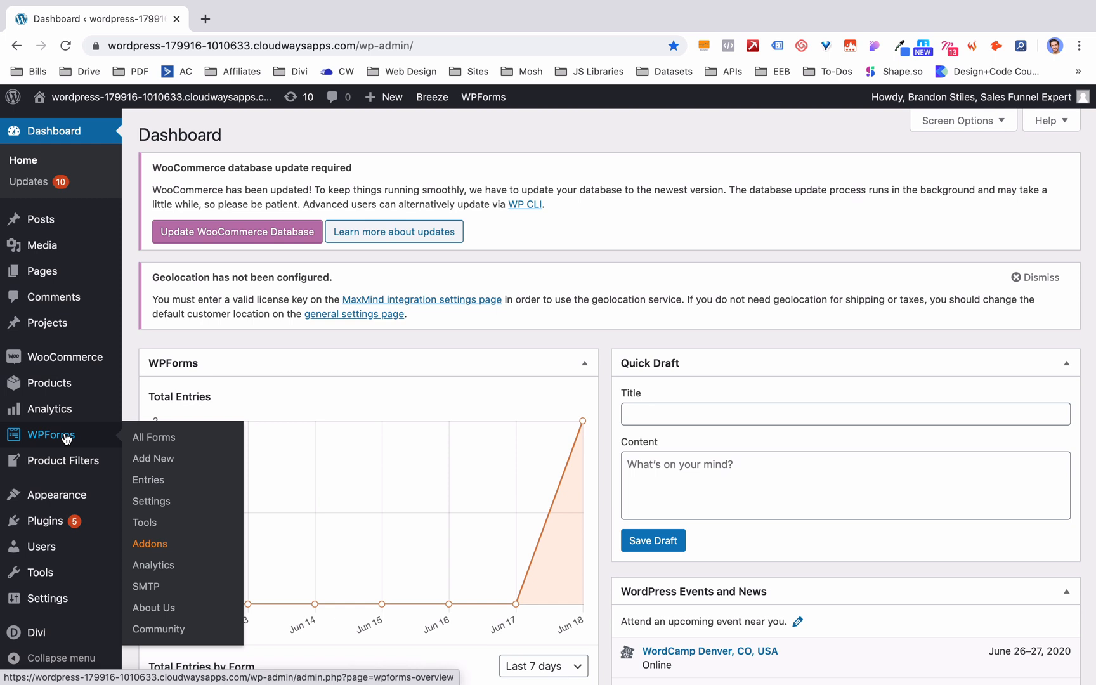
click(157, 501)
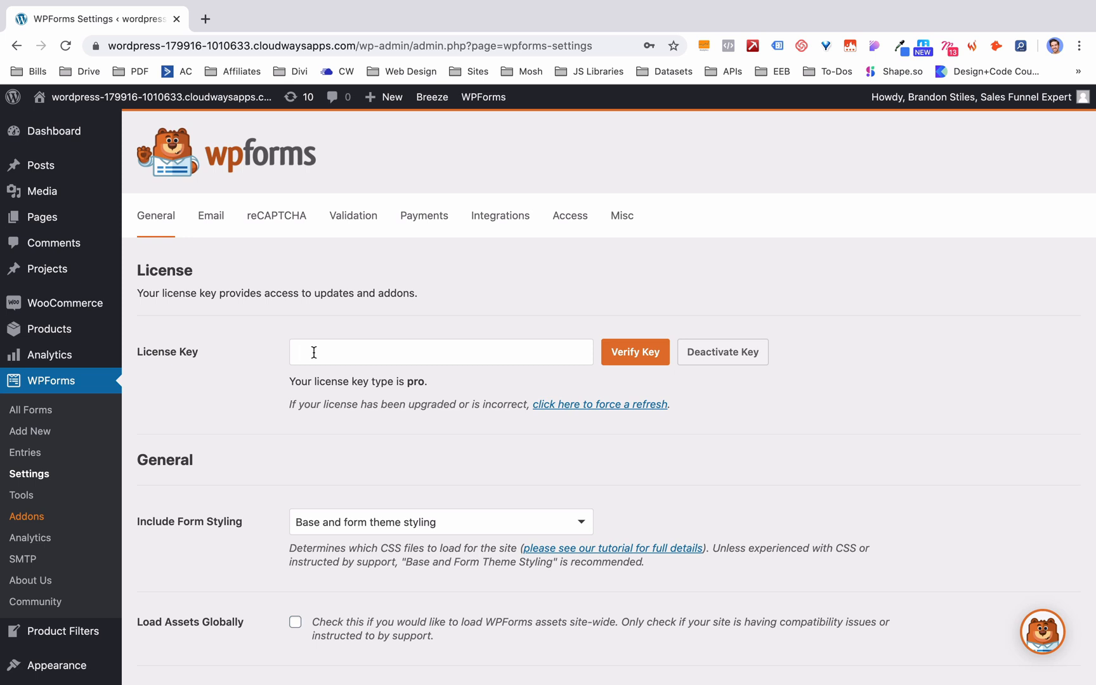
click(313, 352)
key(ctrl+v)
click(635, 352)
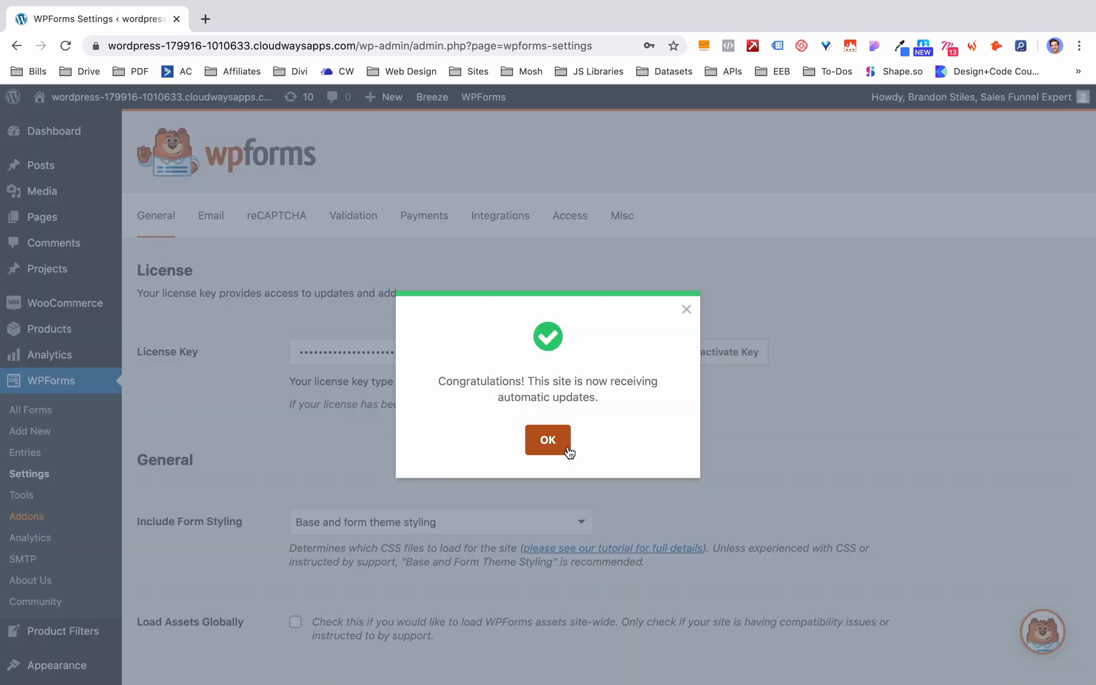
click(567, 451)
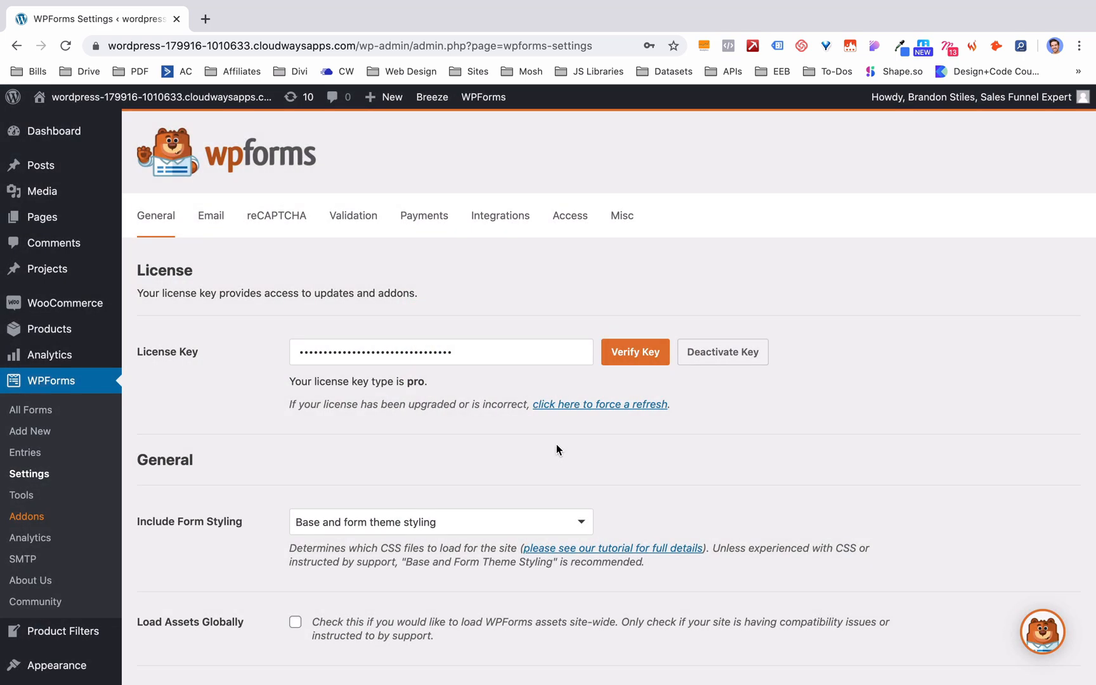
Step: Set Include Form Styling to "Base and form theme styling" in the WPForms general settings
scroll(556, 446, down, 5)
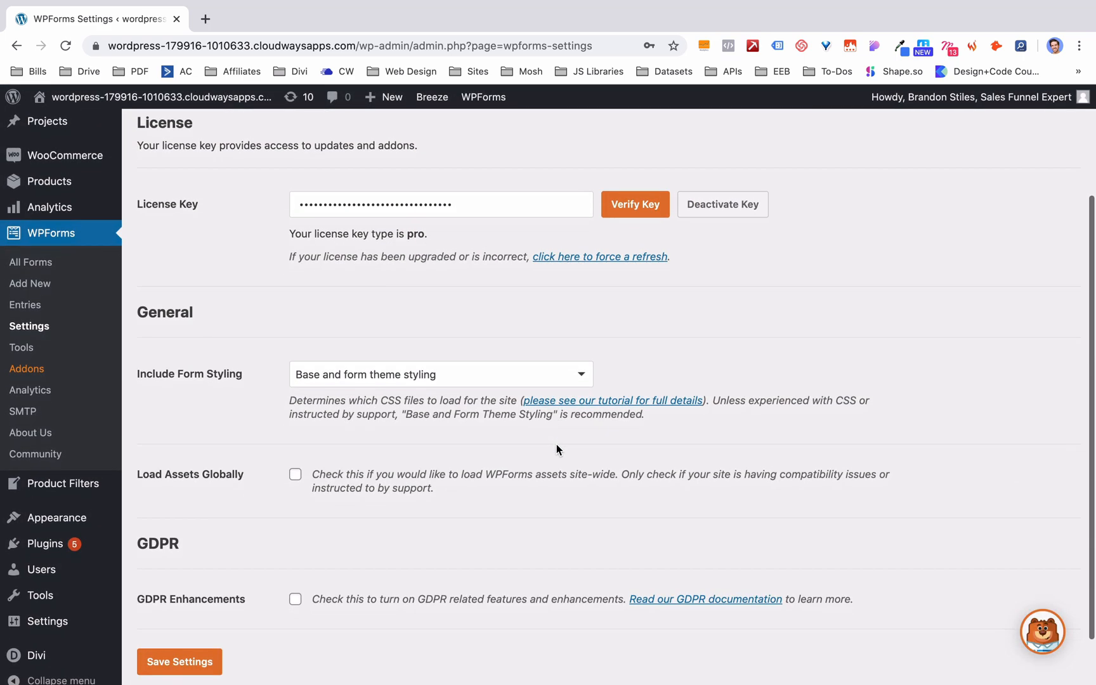
click(503, 376)
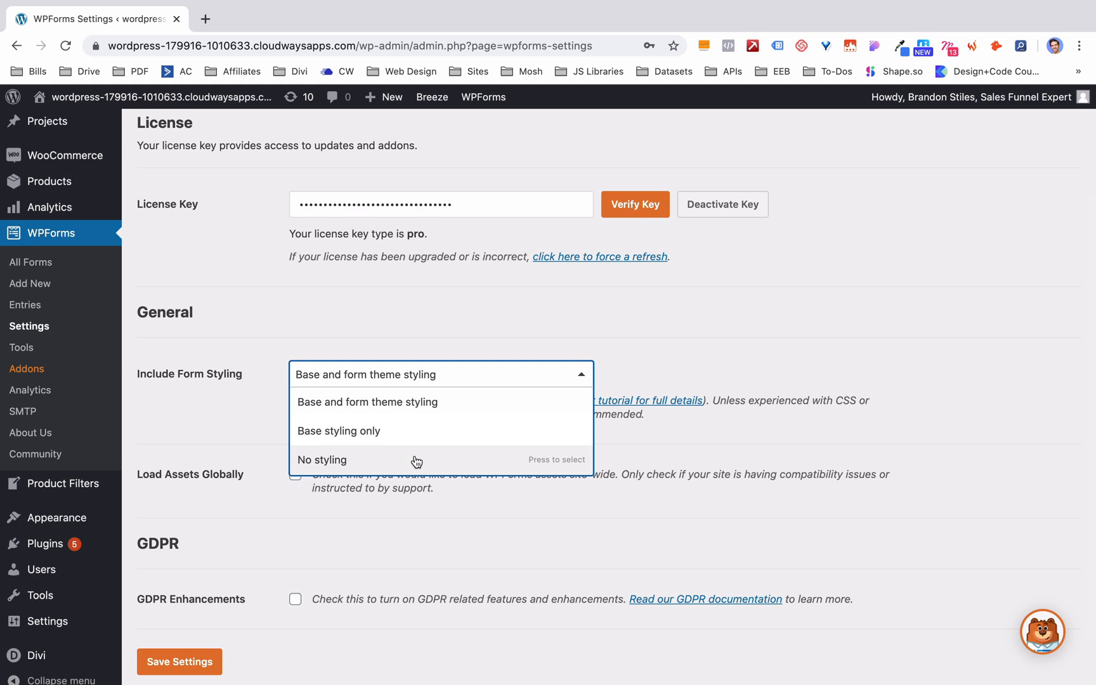
click(426, 406)
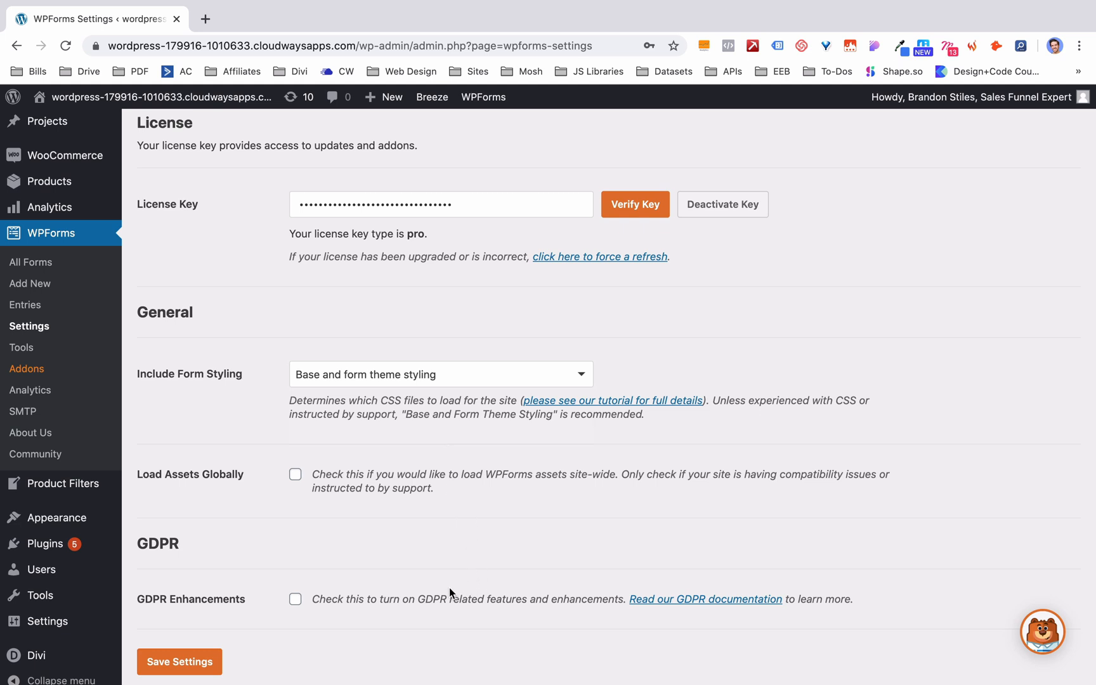
Step: Enable GDPR Enhancements, Disable User Cookies and Disable User Details in the WPForms general settings
click(294, 599)
scroll(377, 592, down, 3)
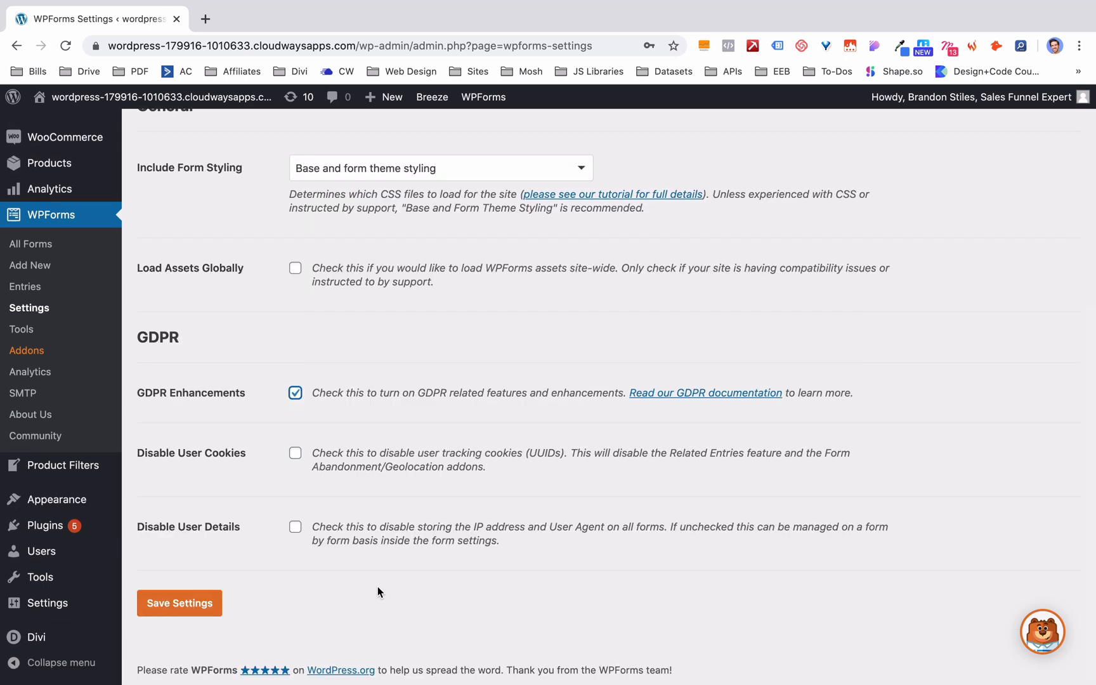
click(295, 454)
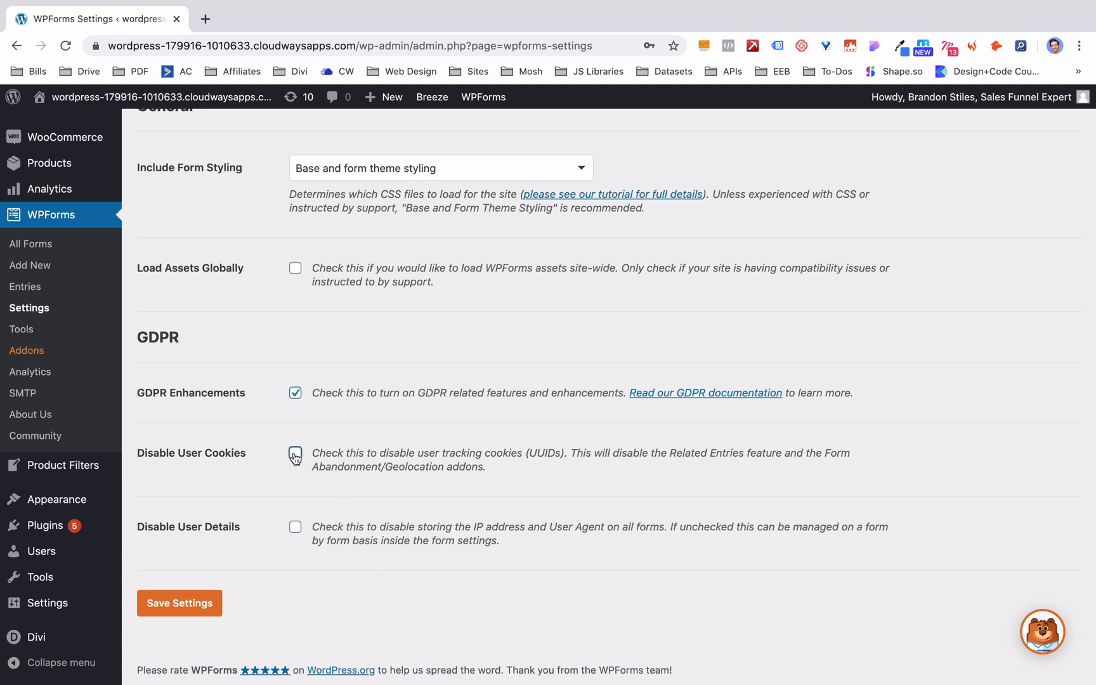
click(296, 529)
Step: Choose Plain text as the email notification template in the WPForms email settings
scroll(325, 481, up, 3)
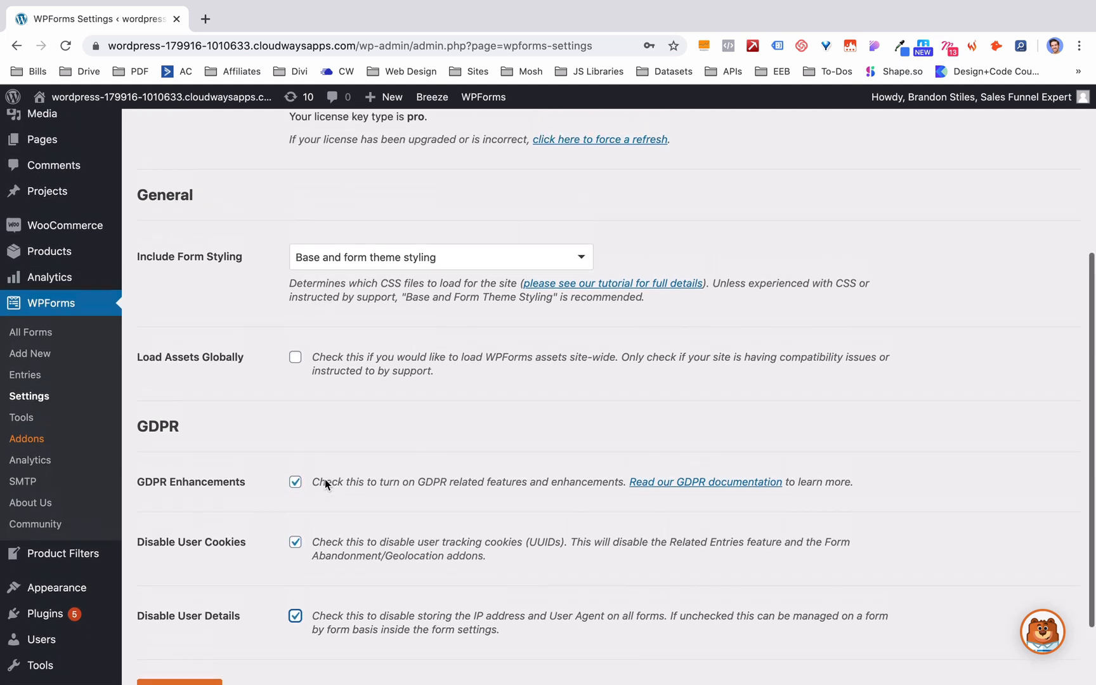
scroll(325, 482, up, 8)
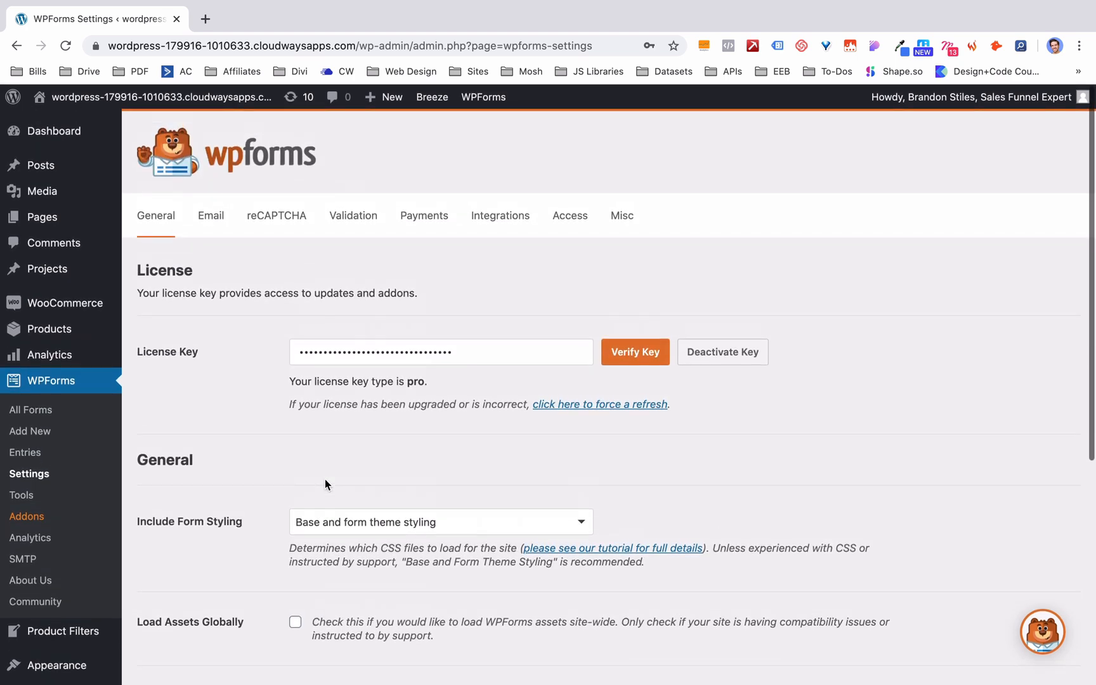
click(206, 219)
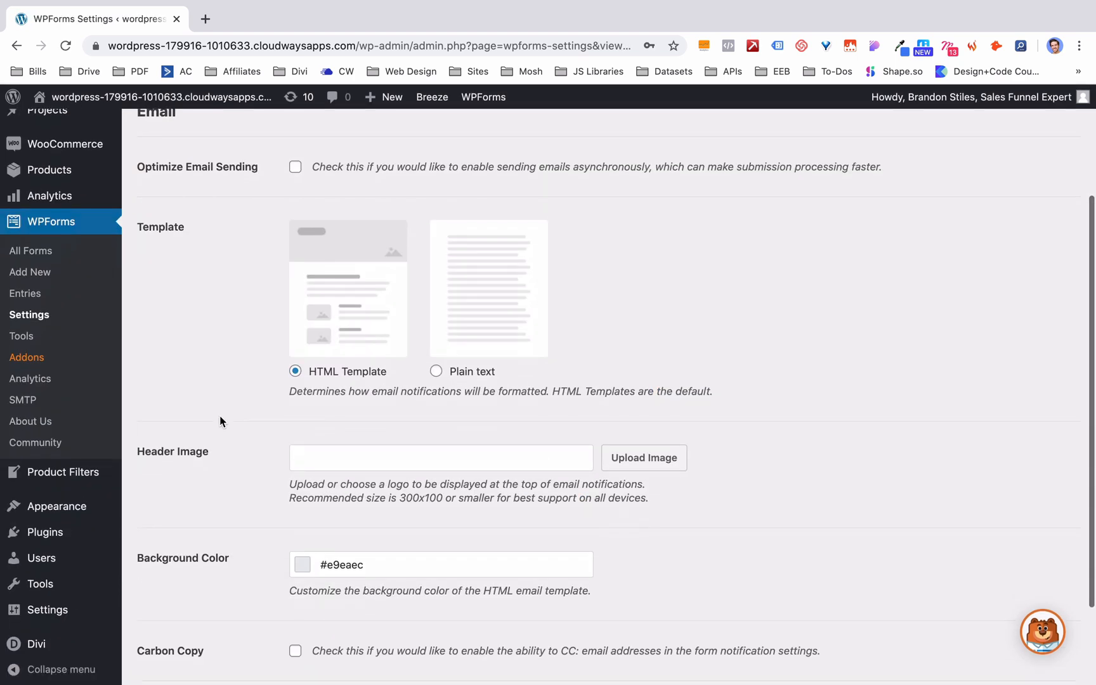
scroll(220, 419, down, 2)
scroll(220, 420, down, 1)
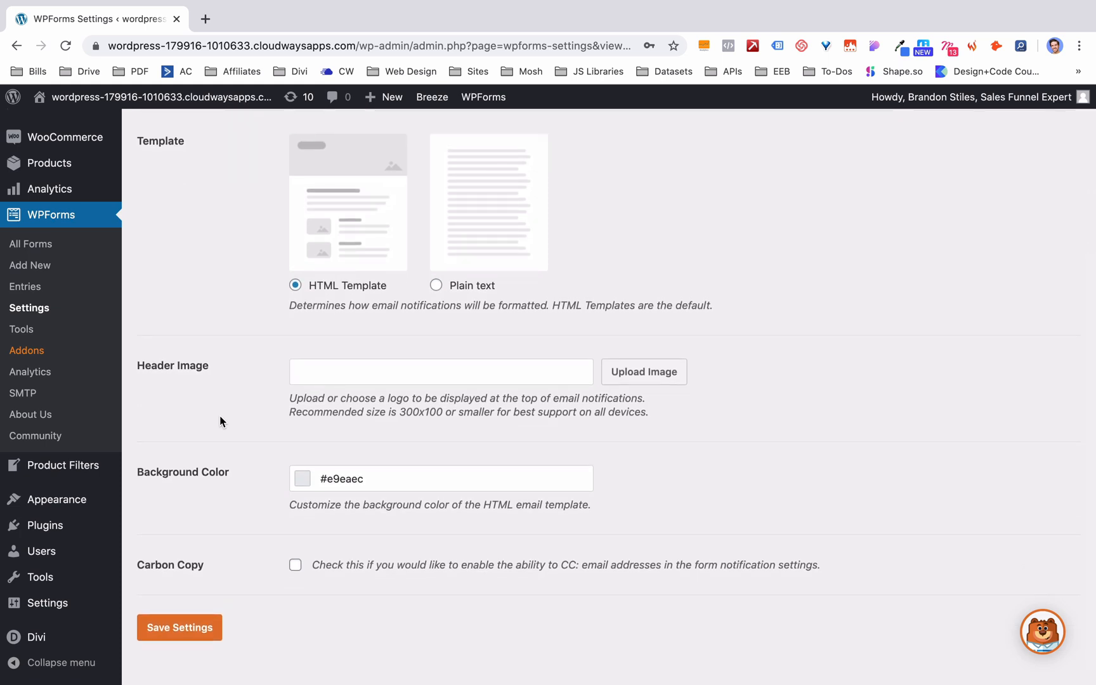
scroll(220, 421, up, 2)
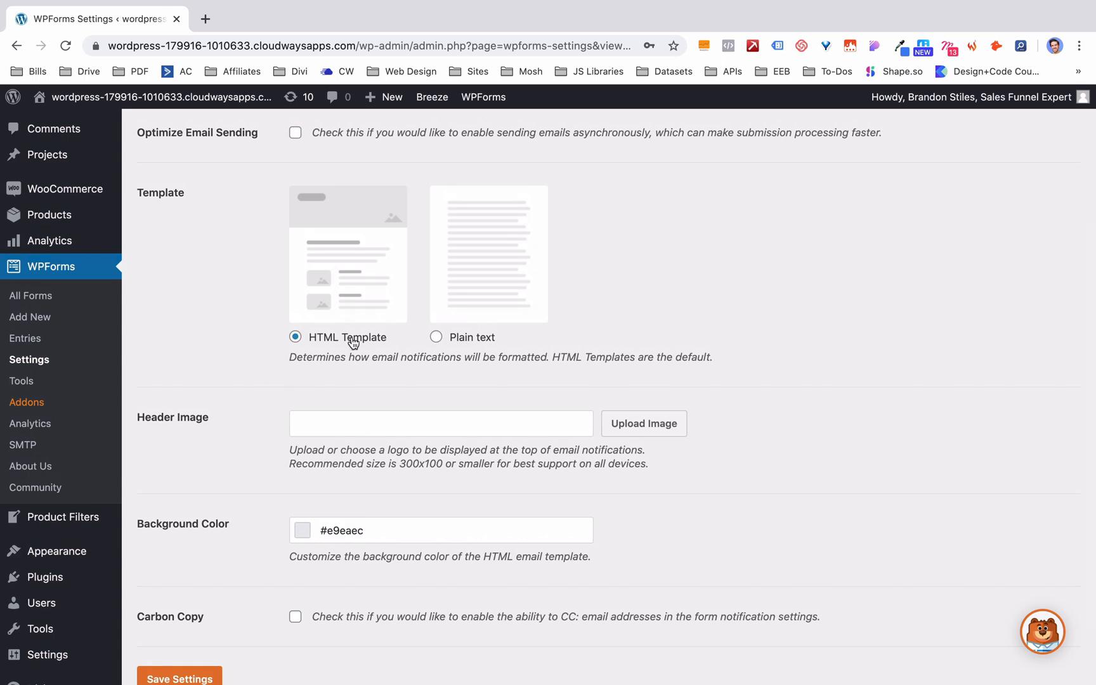
click(519, 311)
scroll(598, 340, down, 2)
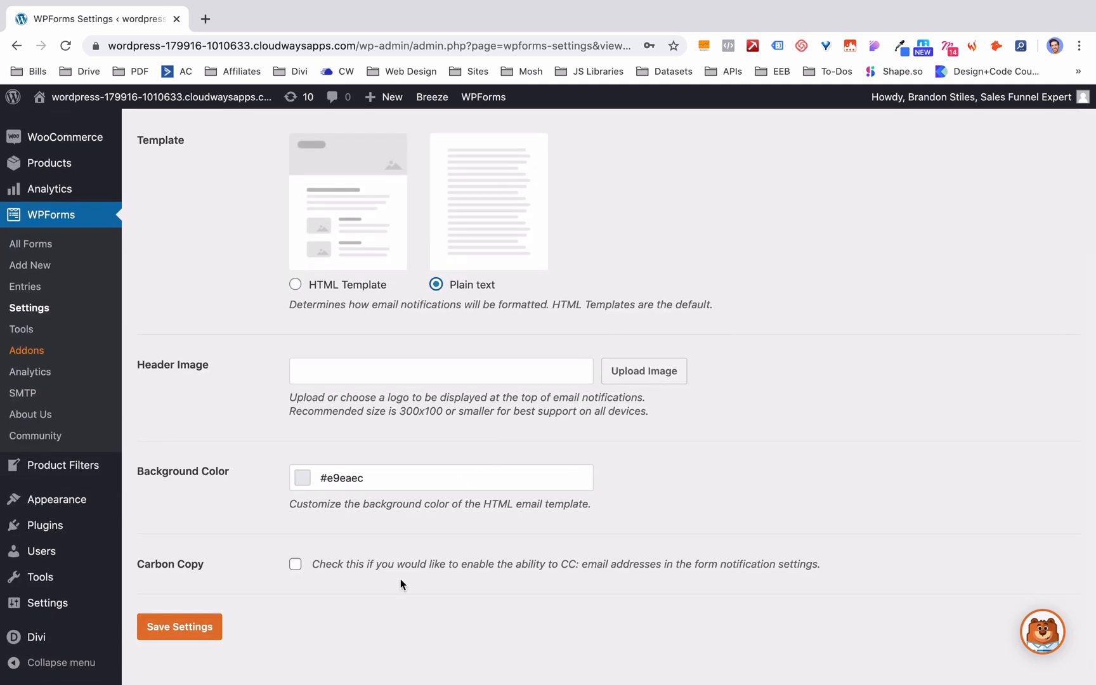
Step: Set the Phone validation message to "A REAL number, my friend!" in the WPForms validation settings
scroll(388, 483, up, 5)
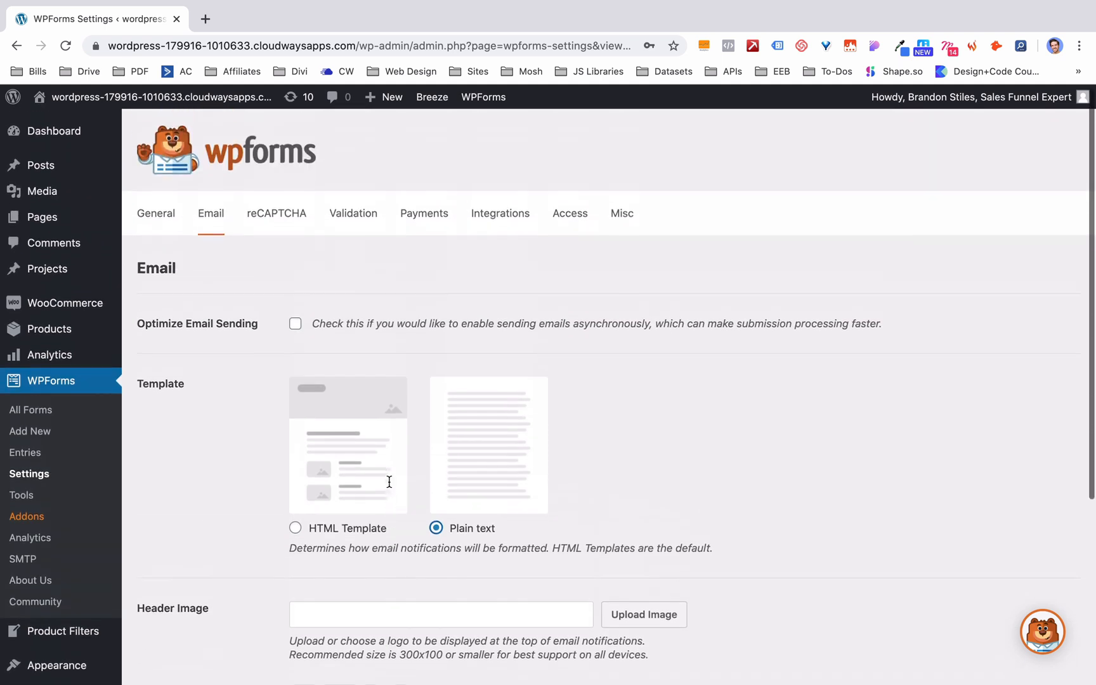
click(288, 218)
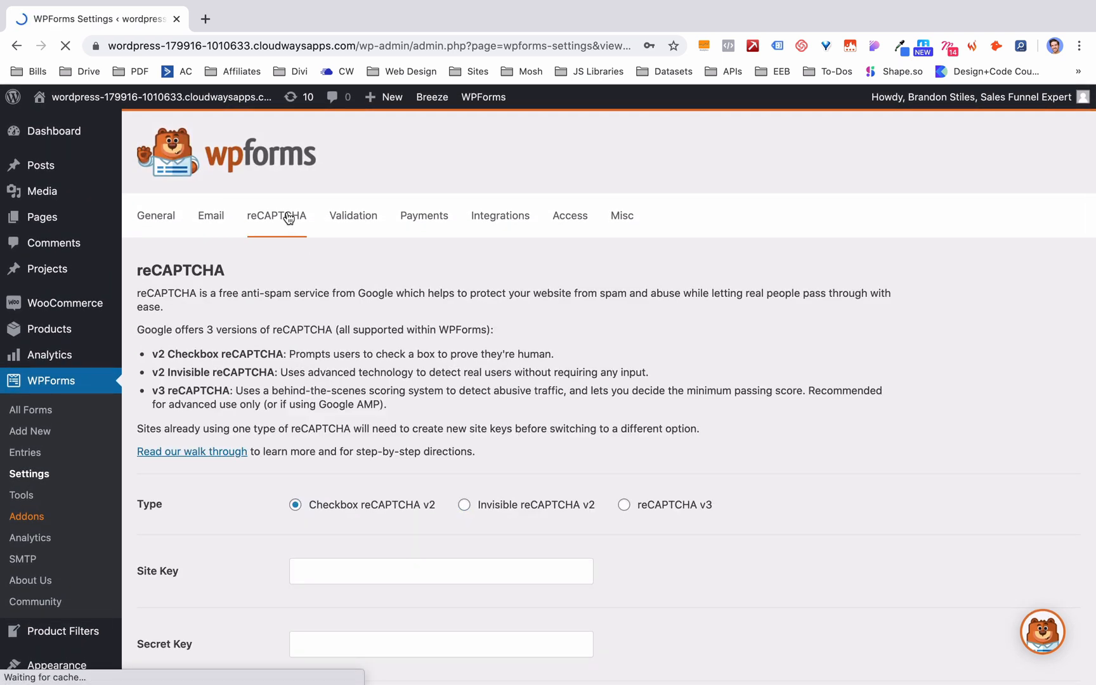
click(355, 218)
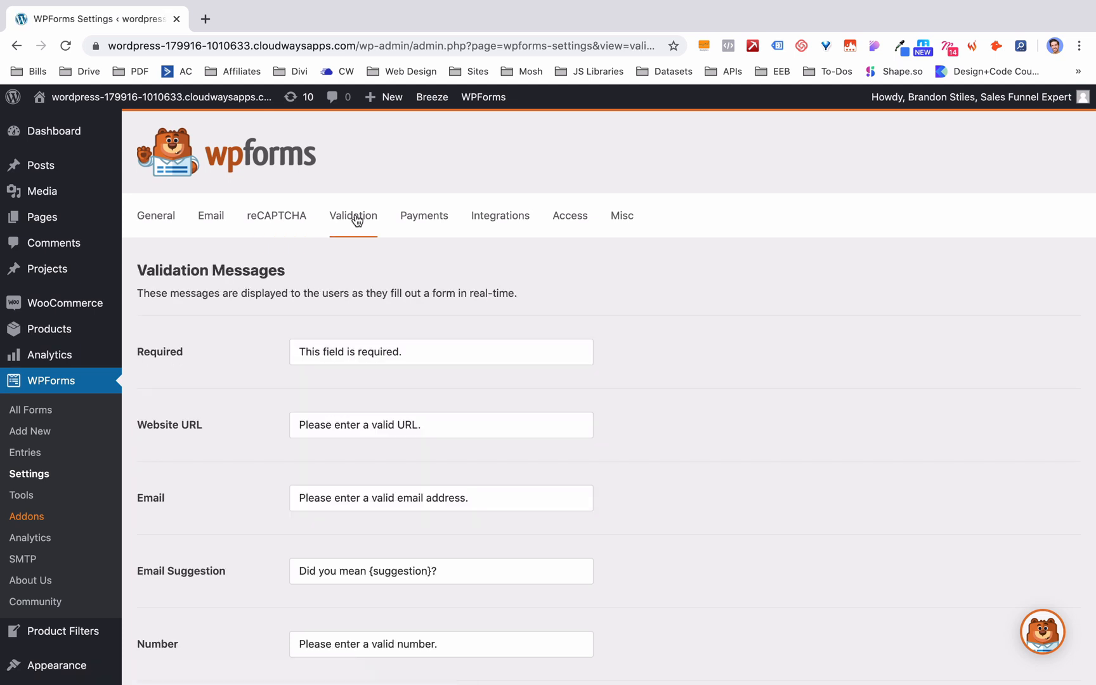
scroll(718, 427, down, 5)
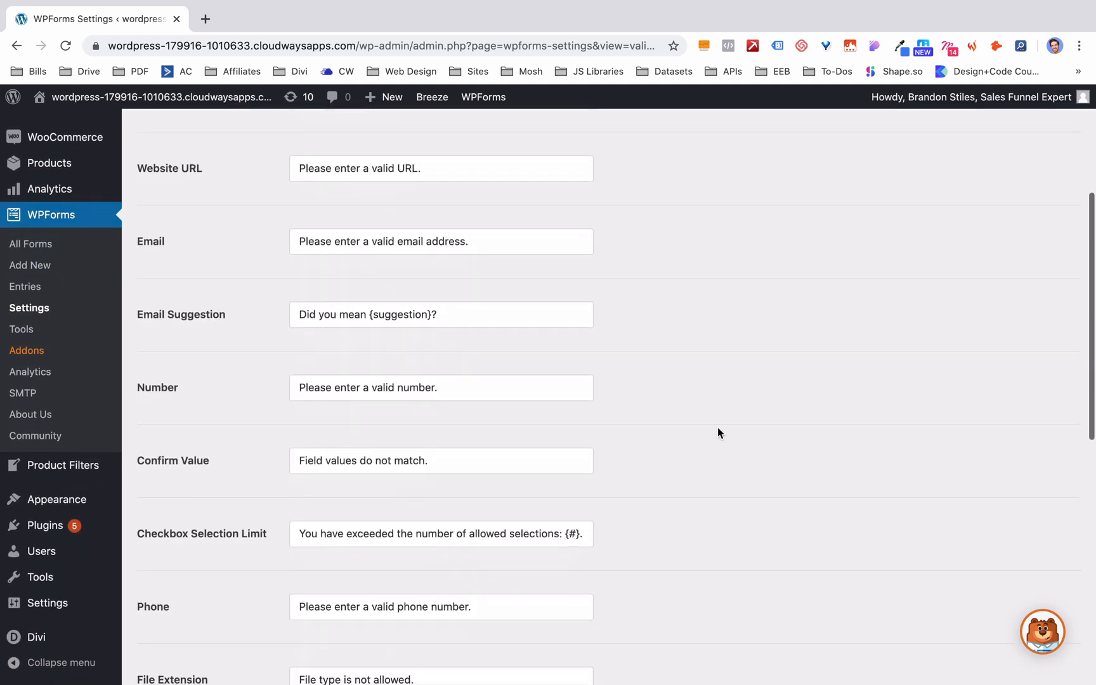
scroll(717, 429, down, 5)
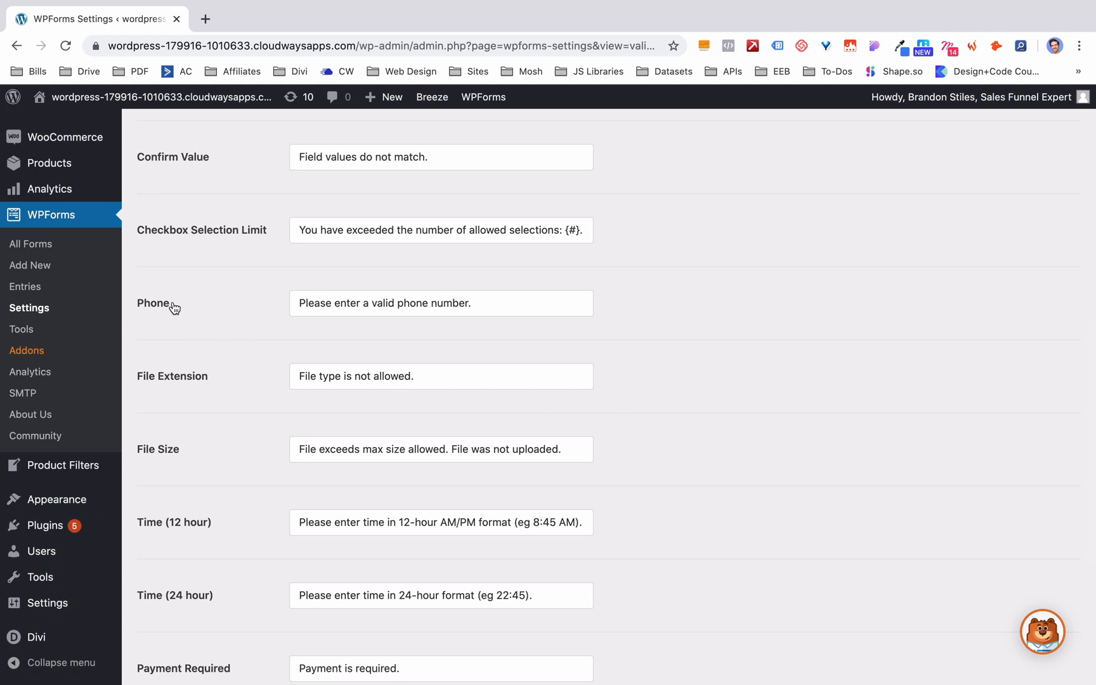
click(352, 297)
key(super+a)
text(A REAL number, my friend!)
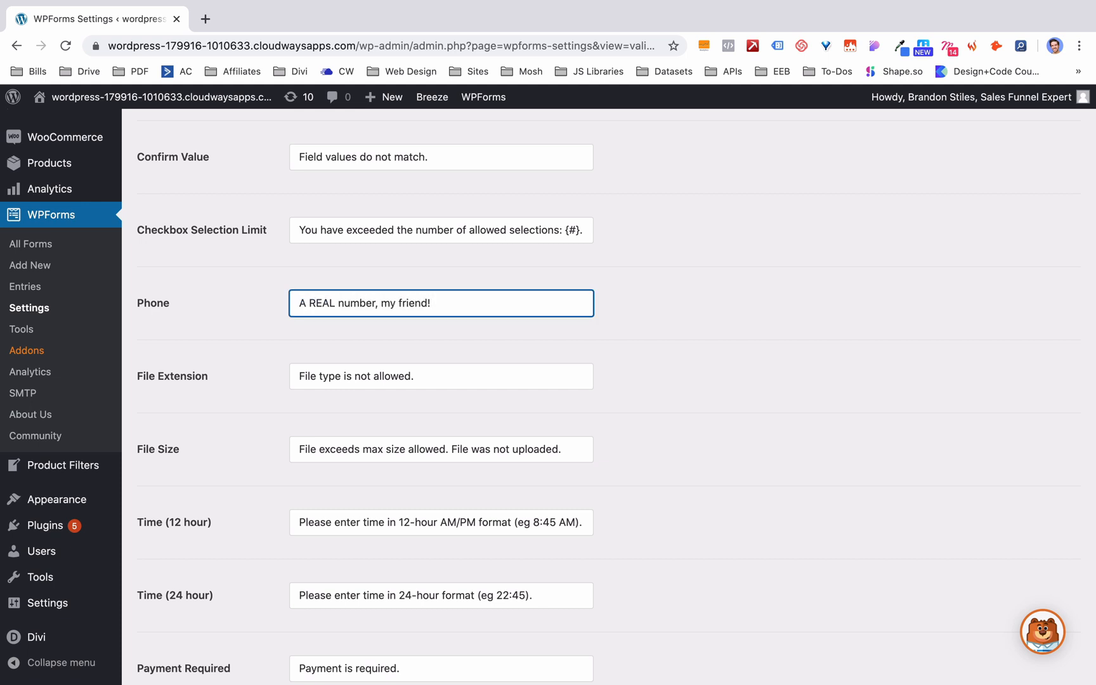
Step: Review the remaining validation messages and the currency choices in the WPForms payment settings
scroll(685, 333, down, 5)
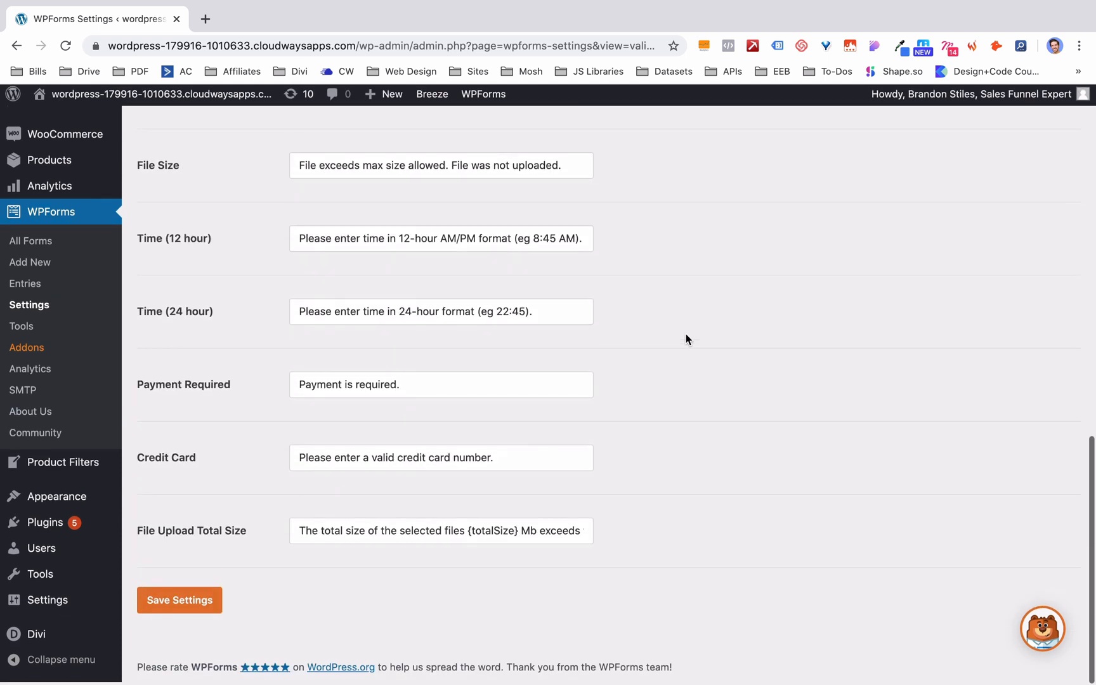
scroll(685, 333, up, 6)
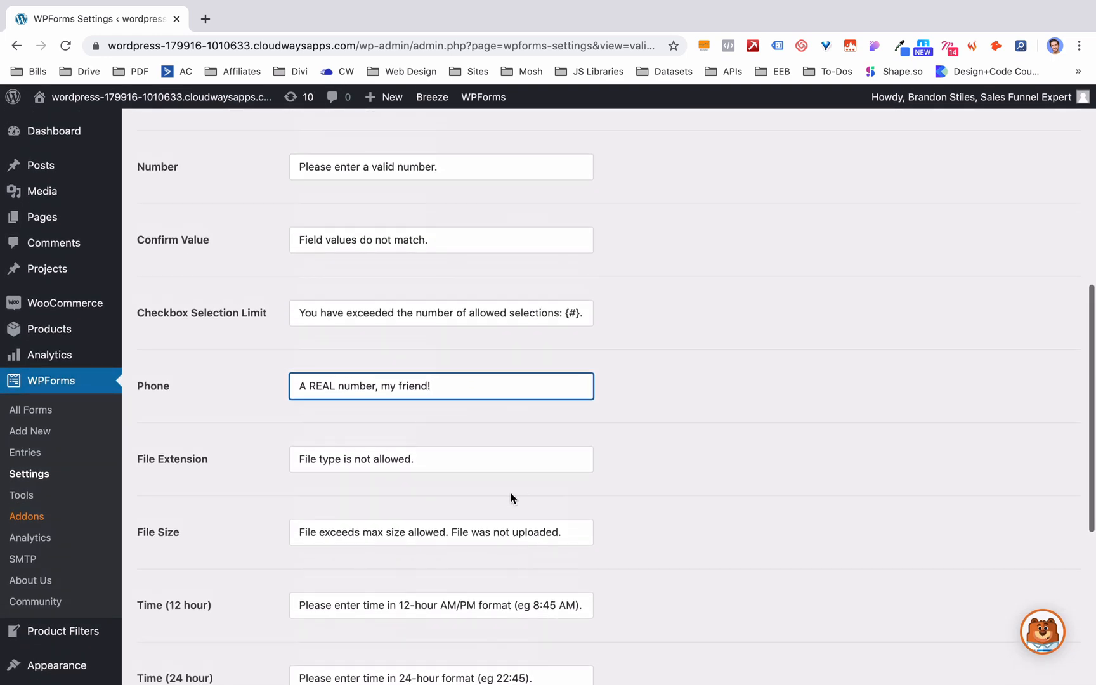
scroll(510, 499, up, 5)
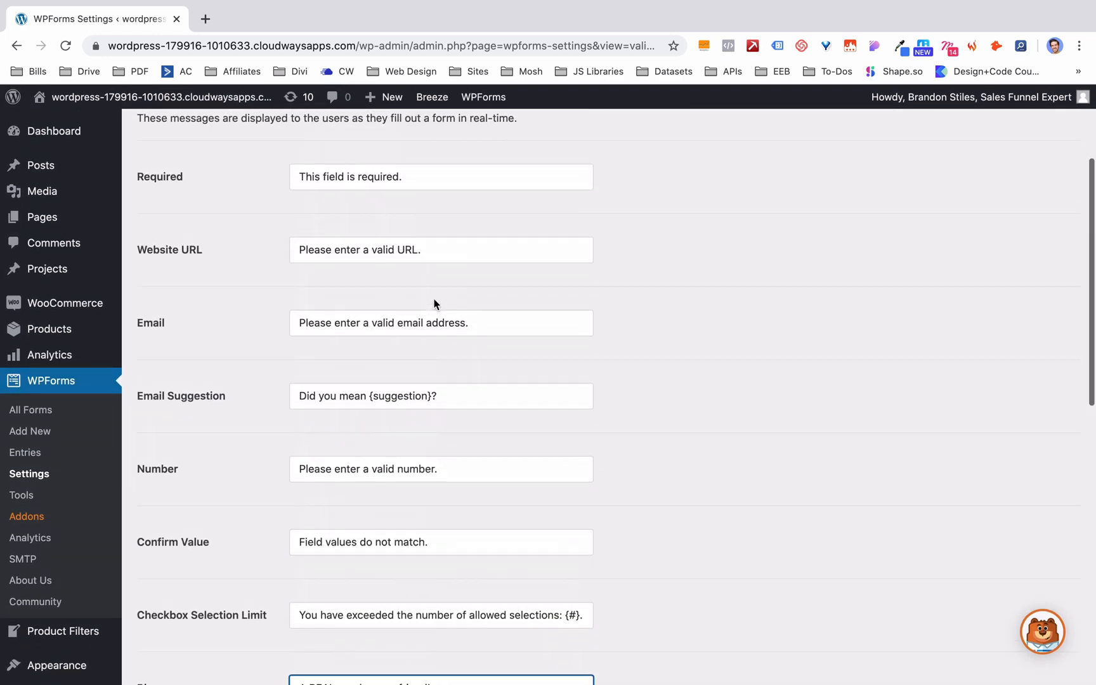
scroll(434, 304, up, 3)
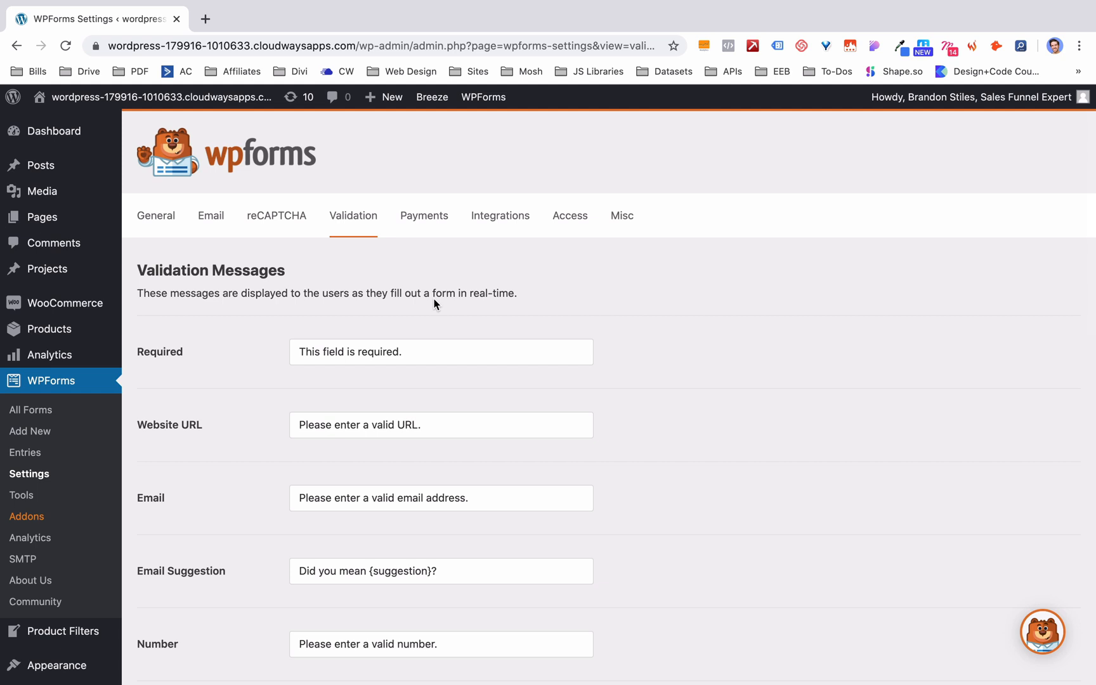
click(429, 225)
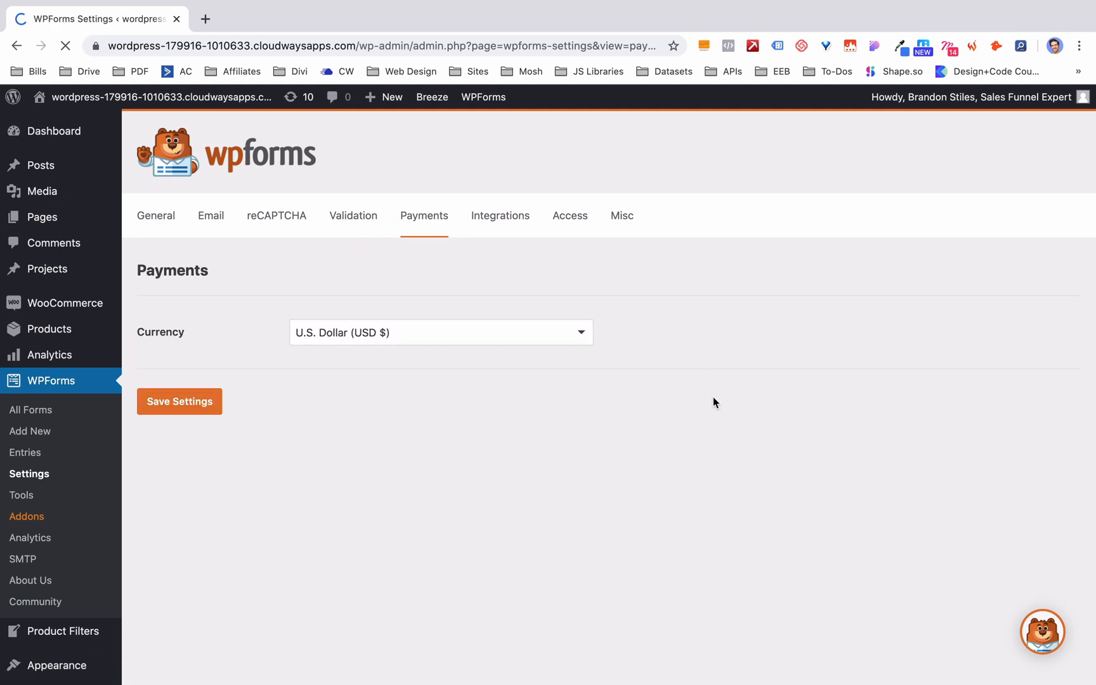
click(311, 339)
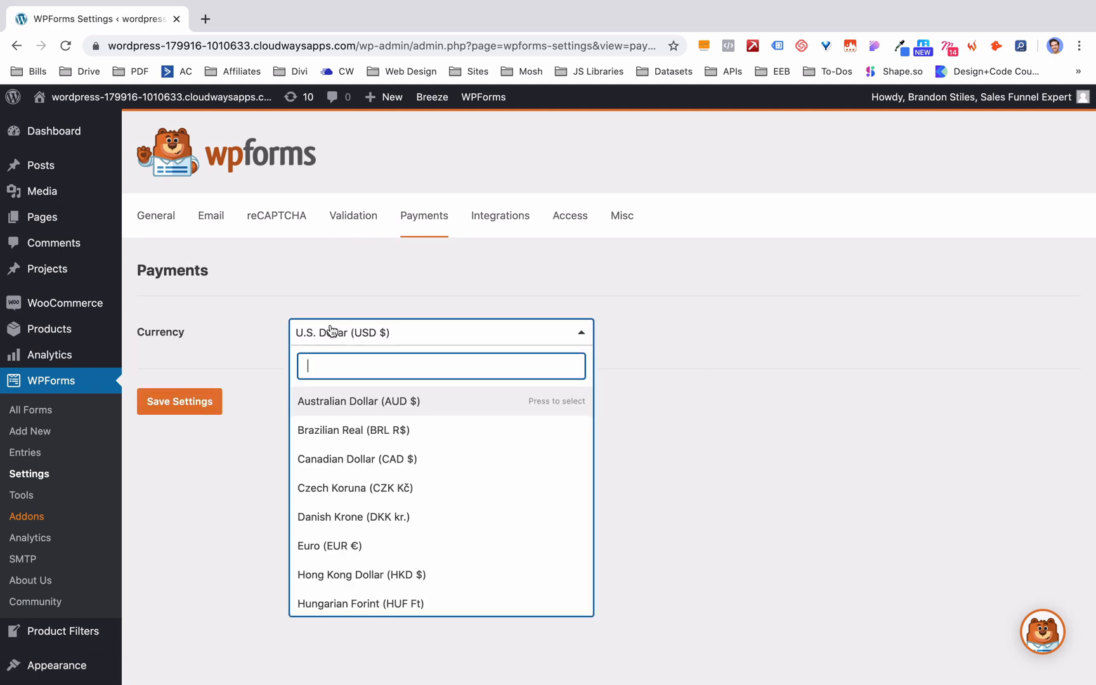
click(454, 271)
Step: Review the available provider integrations and the user role access options in the WPForms settings
click(506, 209)
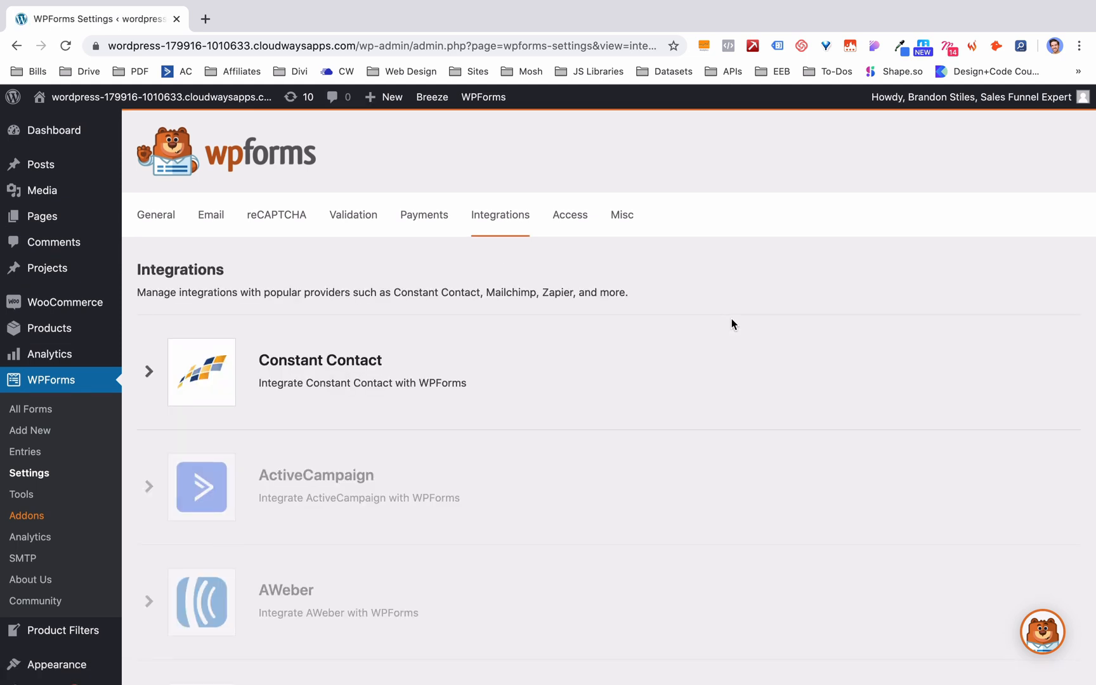
scroll(731, 319, down, 2)
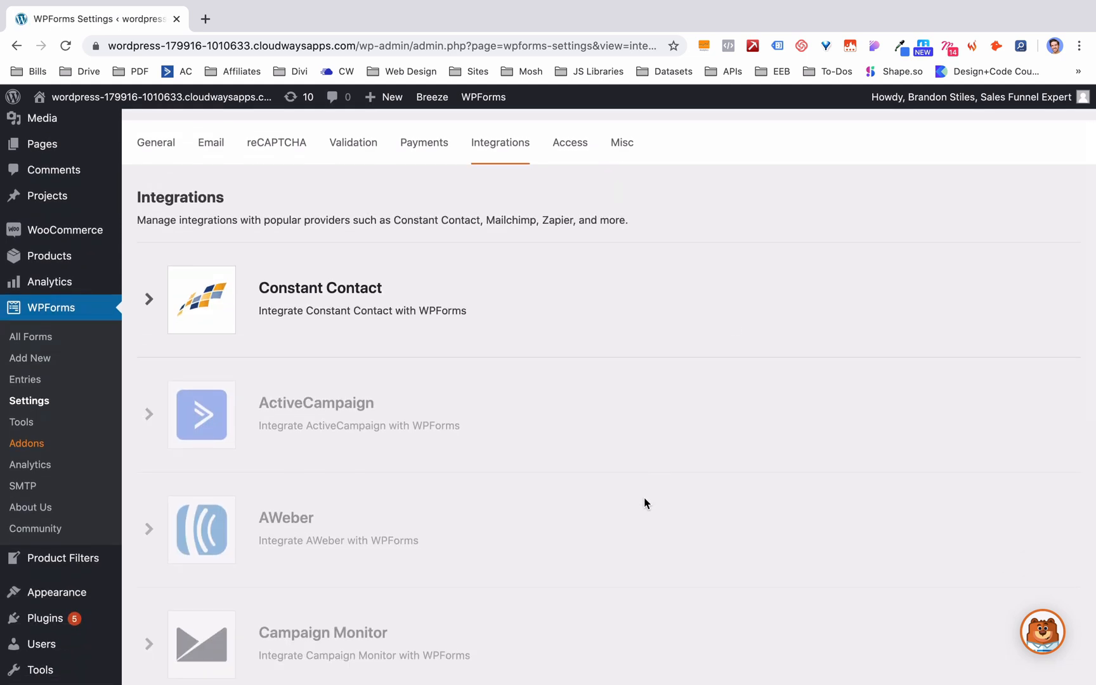
scroll(643, 502, down, 4)
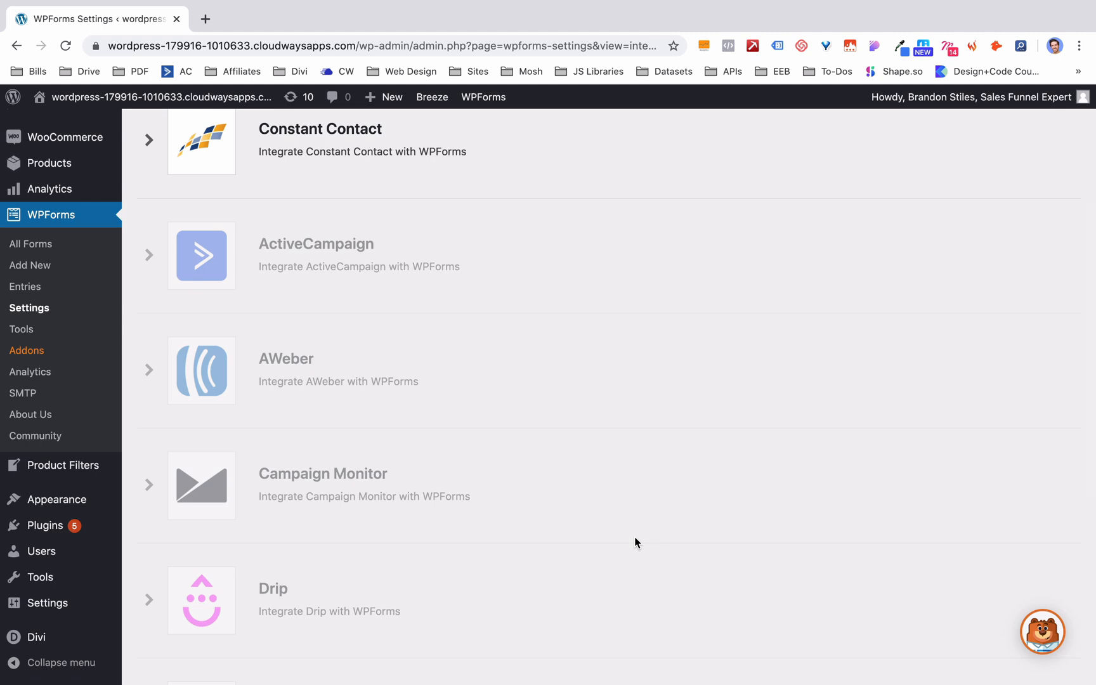
scroll(634, 542, up, 5)
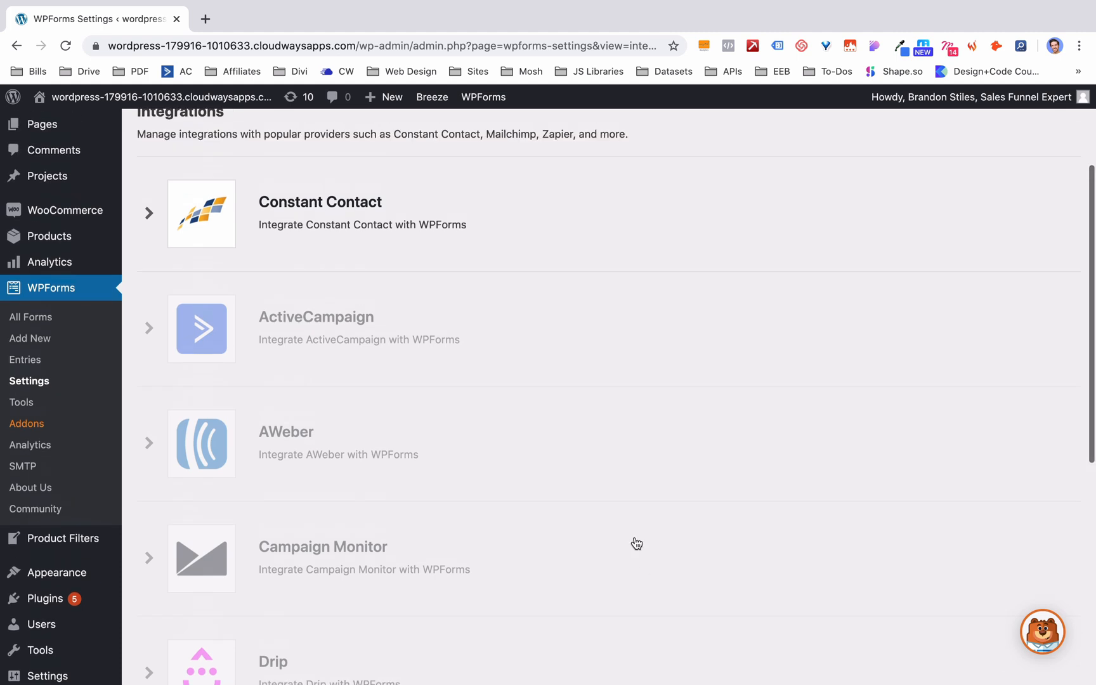
scroll(636, 543, up, 1)
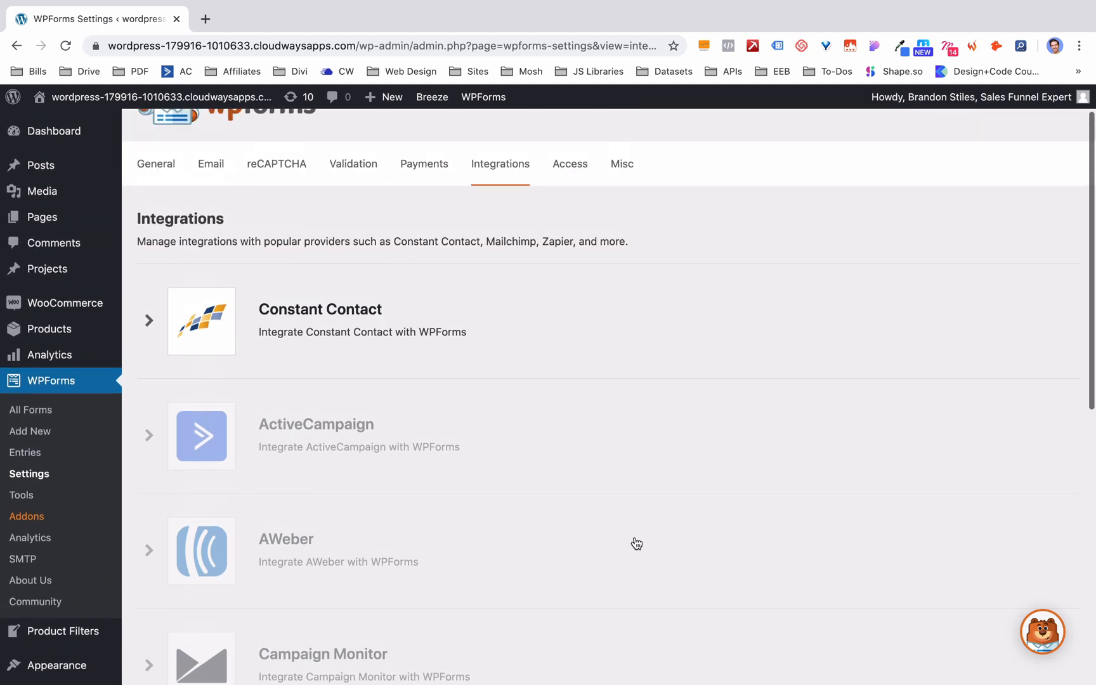
click(622, 163)
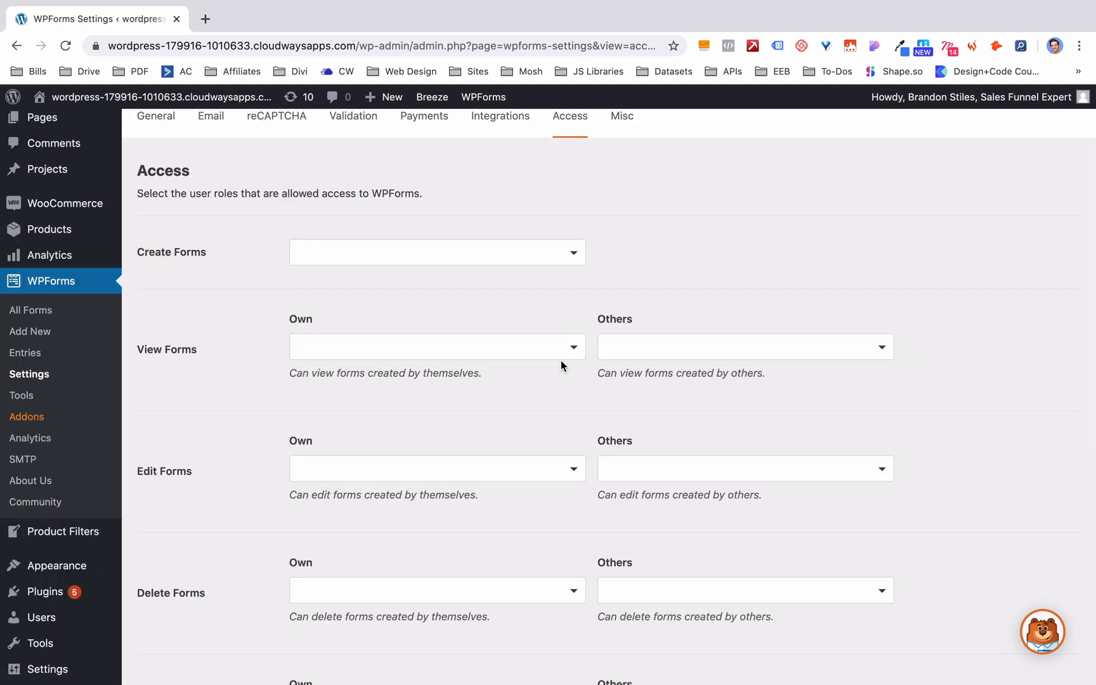
scroll(561, 361, down, 7)
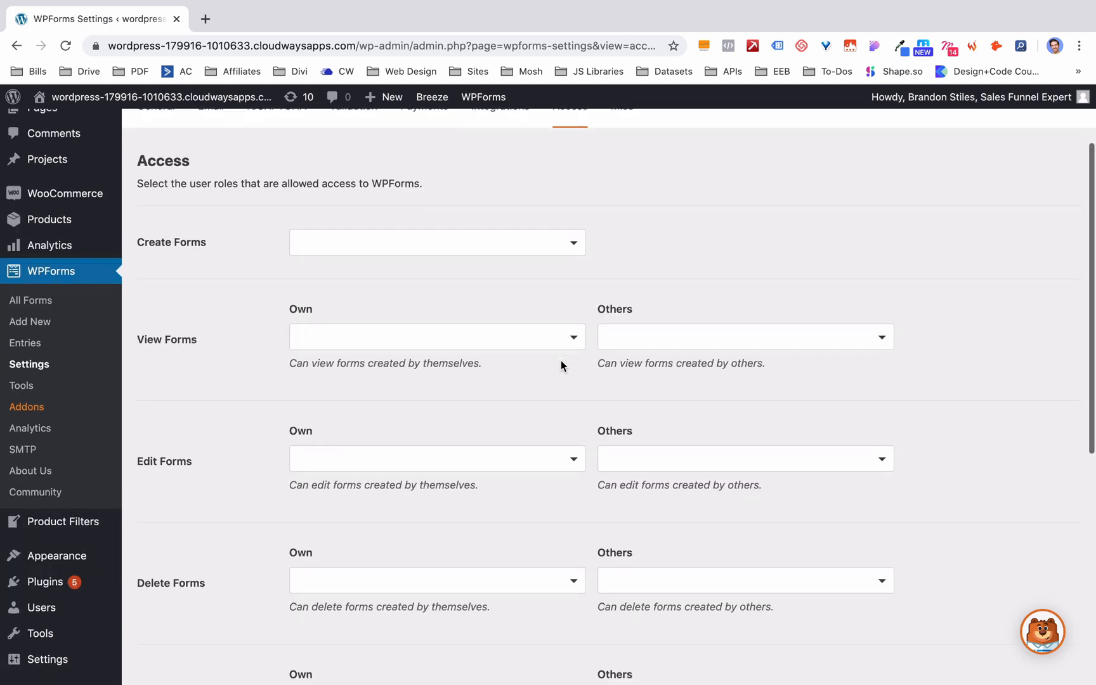
scroll(561, 361, up, 10)
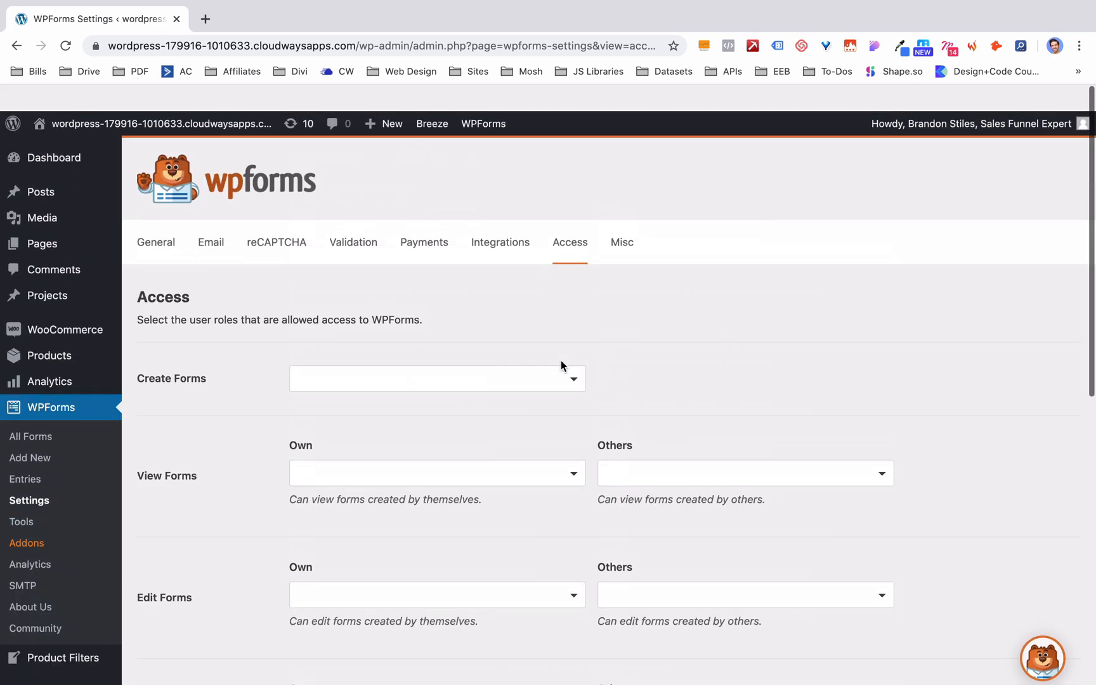
Step: From the WPForms welcome page, create a form named "Homepage Lead Gen Form" using the Request A Quote Form template
click(162, 217)
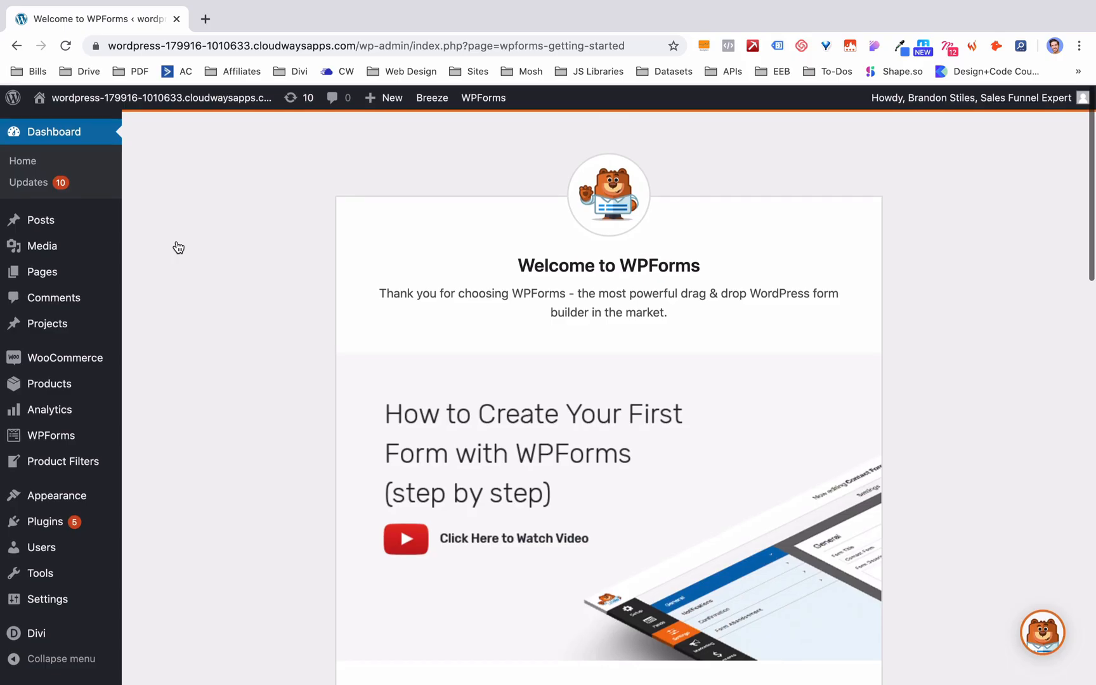
scroll(174, 248, down, 3)
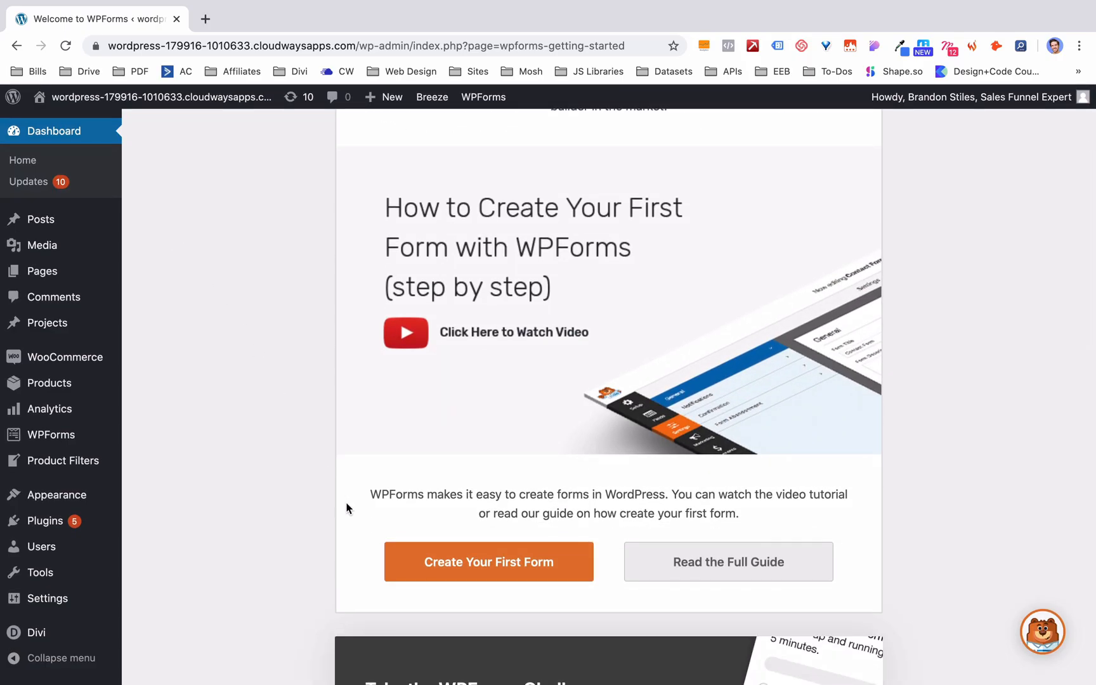
click(495, 573)
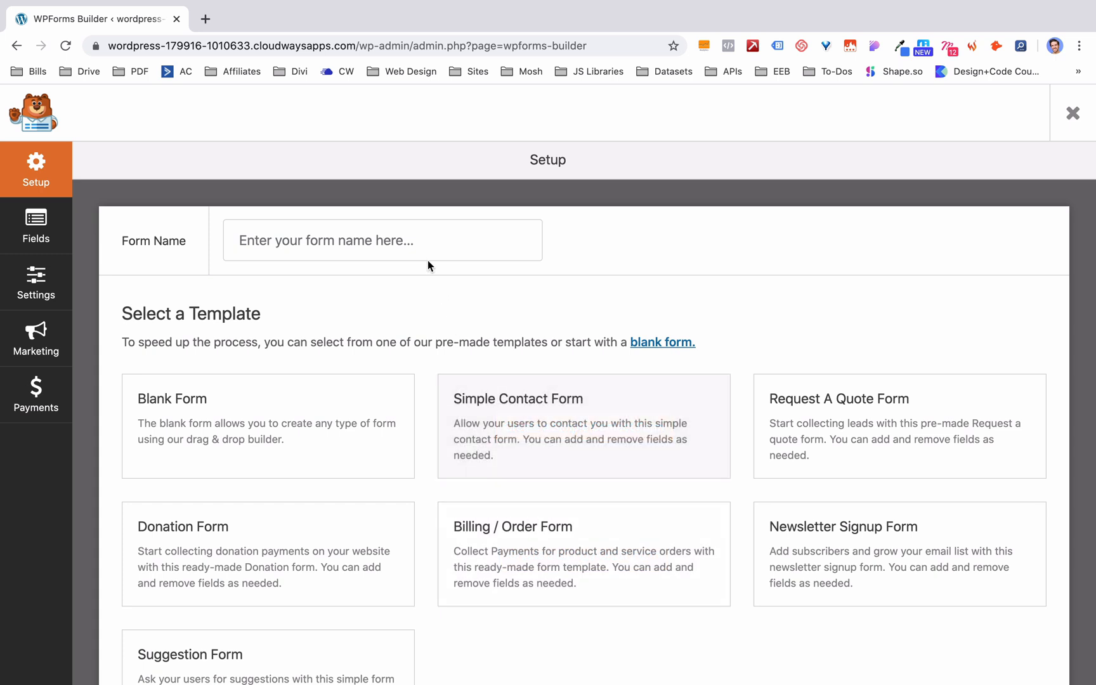
click(421, 242)
text(Homepage Lead Gen Form)
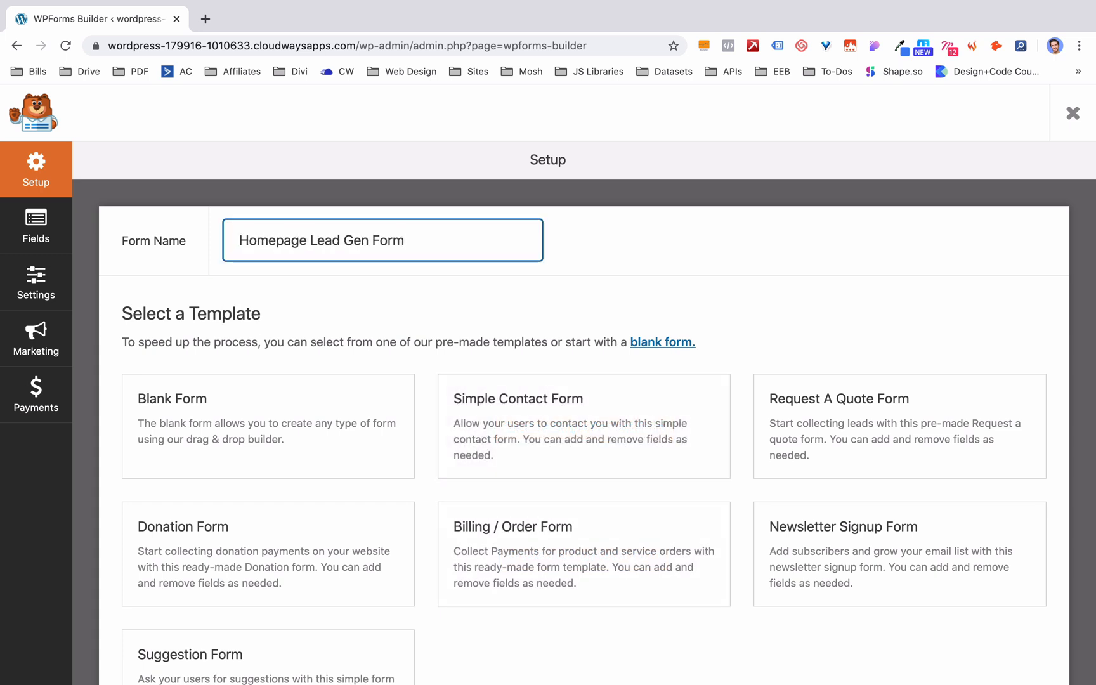
scroll(723, 271, down, 2)
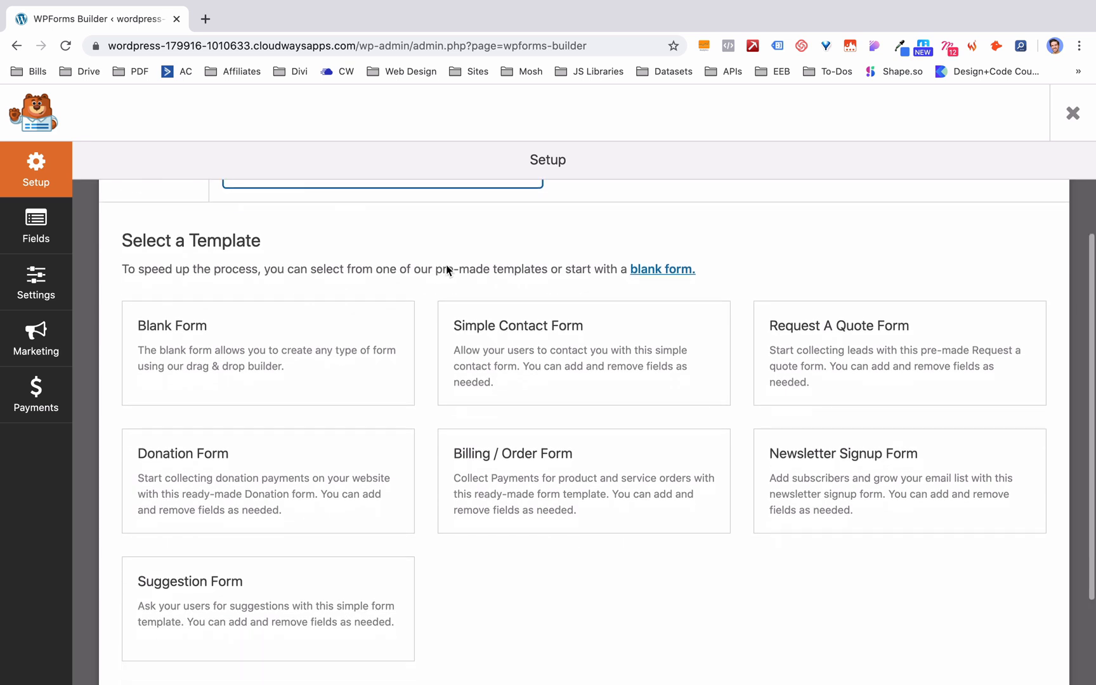
mouse_move(887, 331)
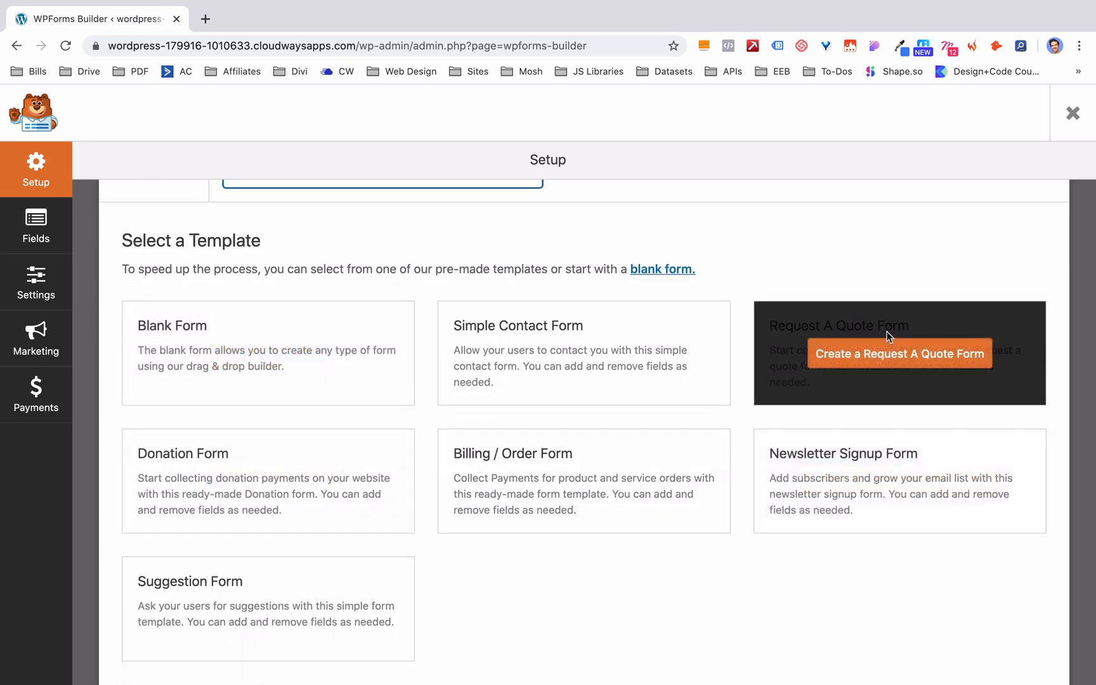
click(883, 360)
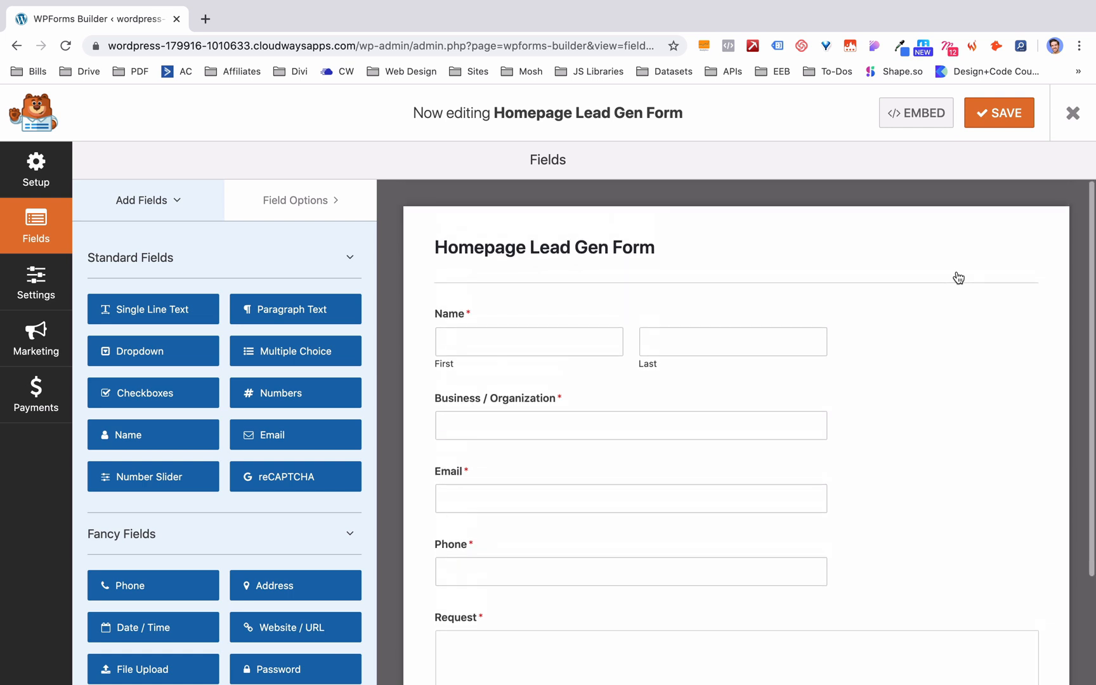
Step: Move the Phone field above the Email field in the Homepage Lead Gen Form
scroll(747, 398, down, 2)
scroll(746, 398, up, 2)
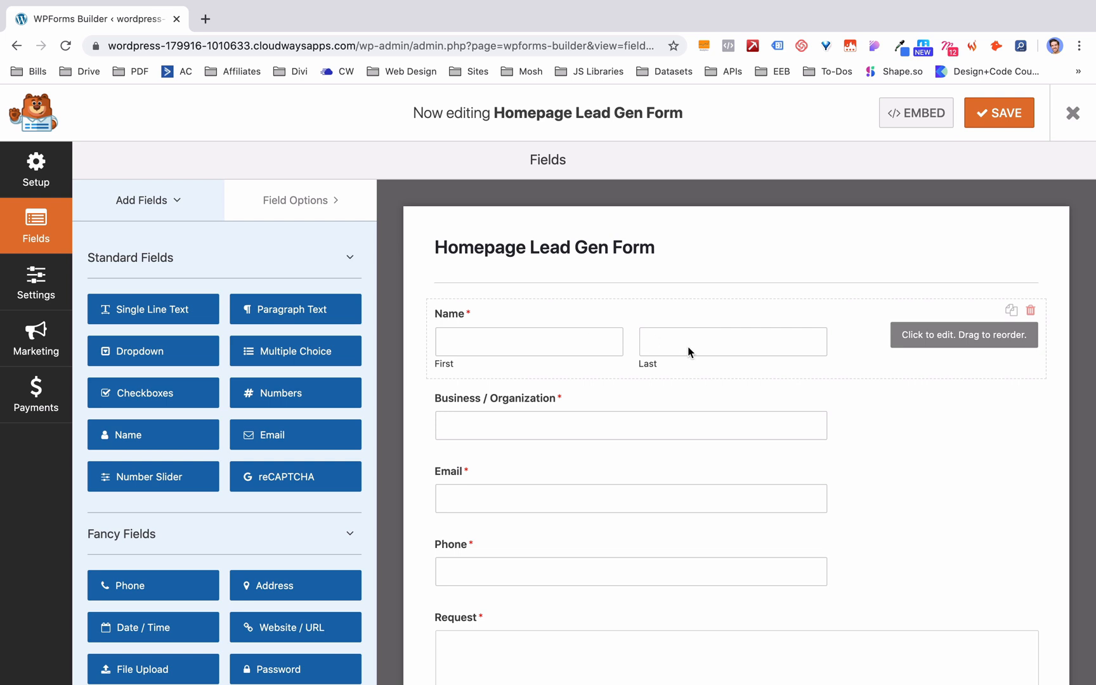
scroll(687, 346, down, 2)
scroll(542, 431, down, 2)
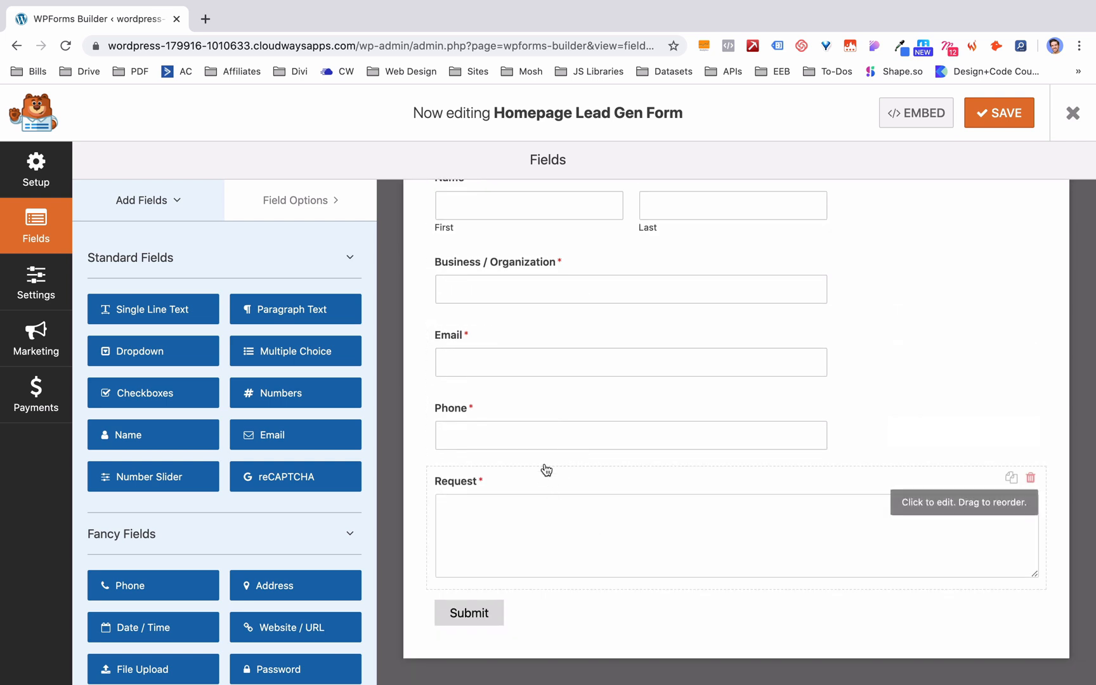
scroll(637, 285, up, 3)
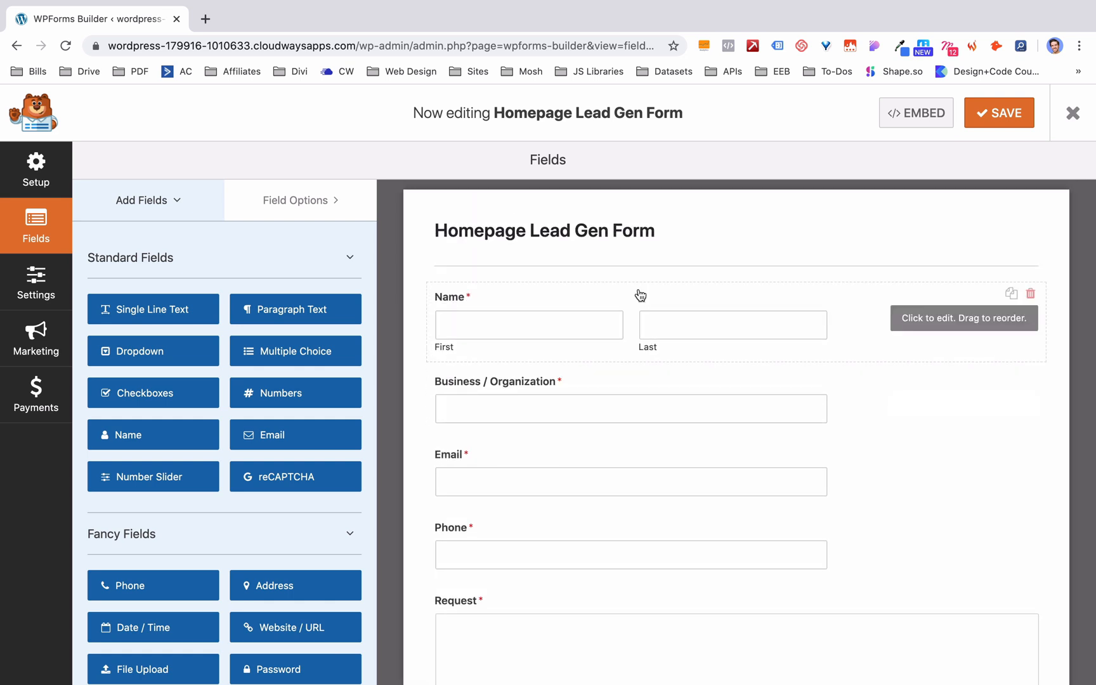
scroll(827, 359, down, 2)
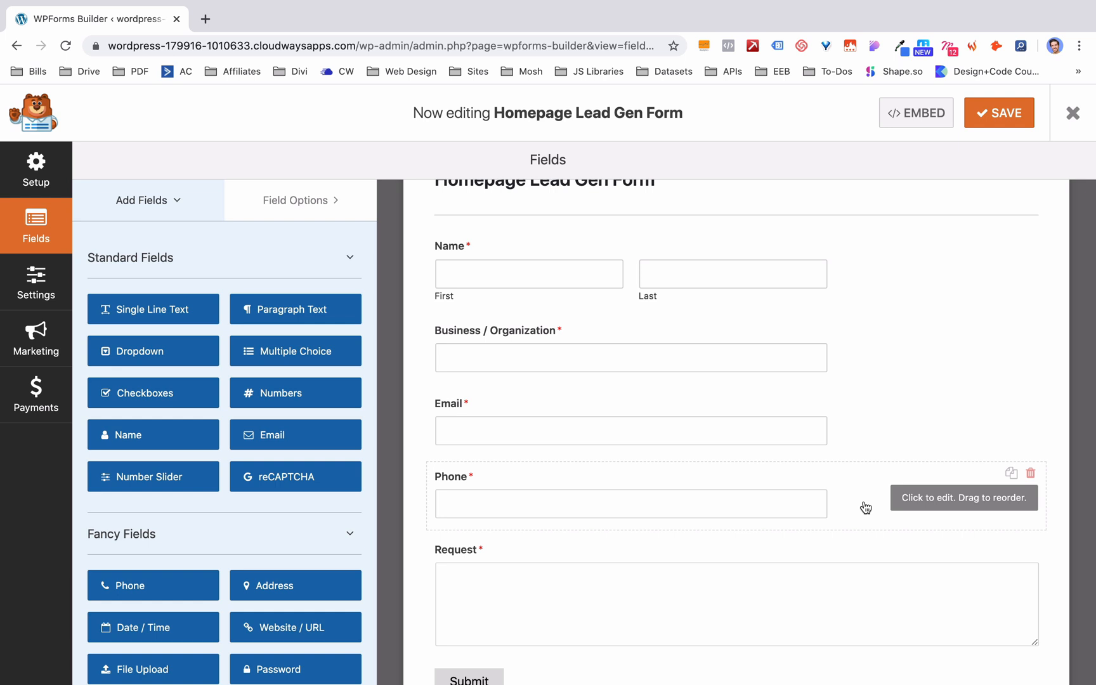
drag(865, 507, 848, 421)
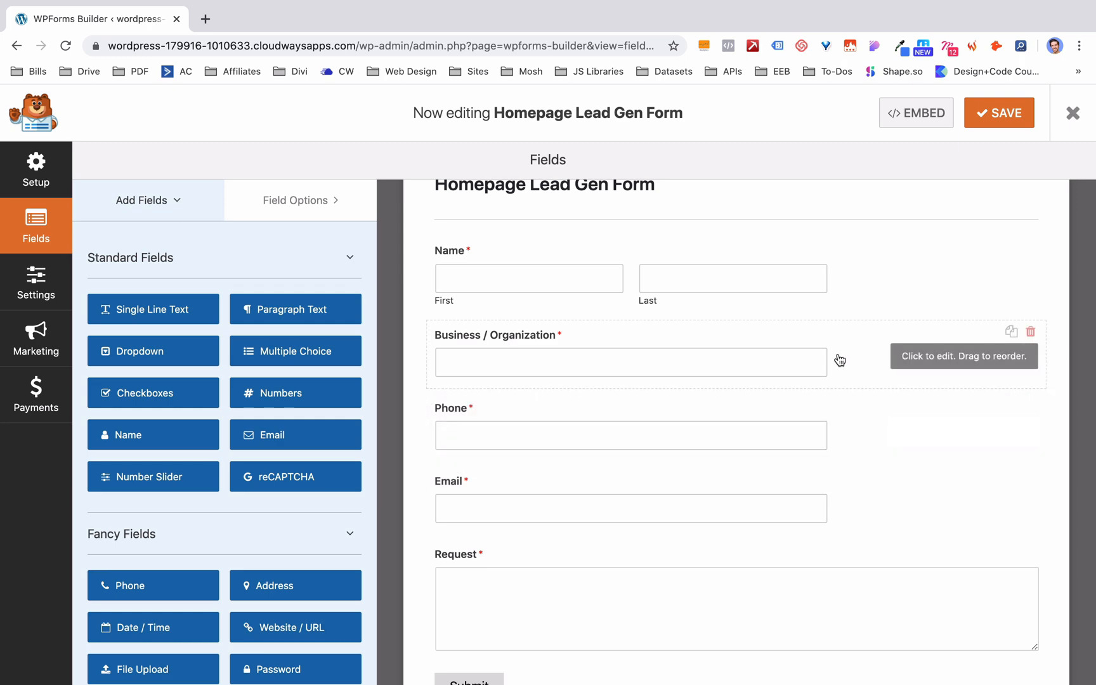
Step: Delete the Business / Organization field and add Checkboxes fields at the end of the form and between Name and Phone
click(1030, 332)
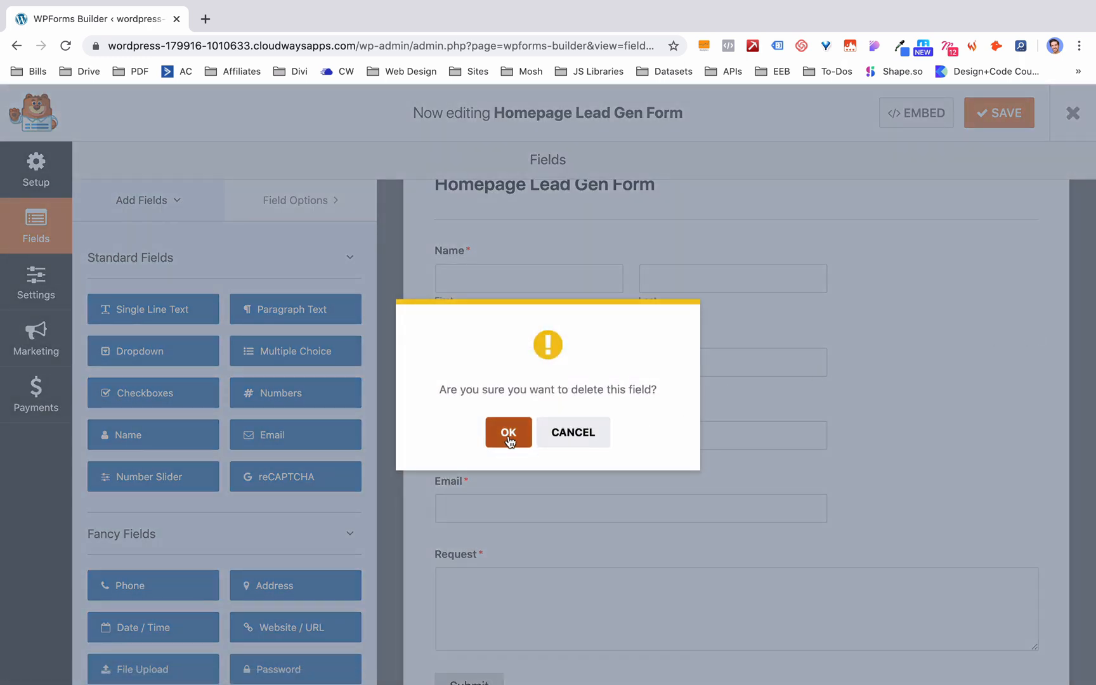
click(508, 433)
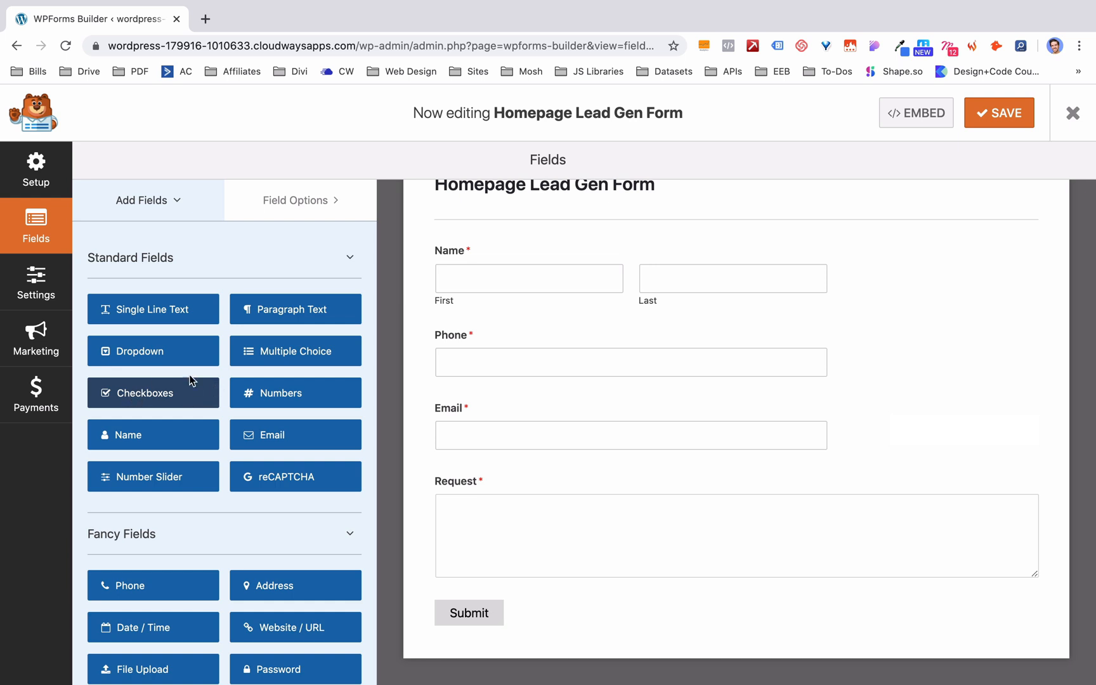
drag(193, 383, 496, 333)
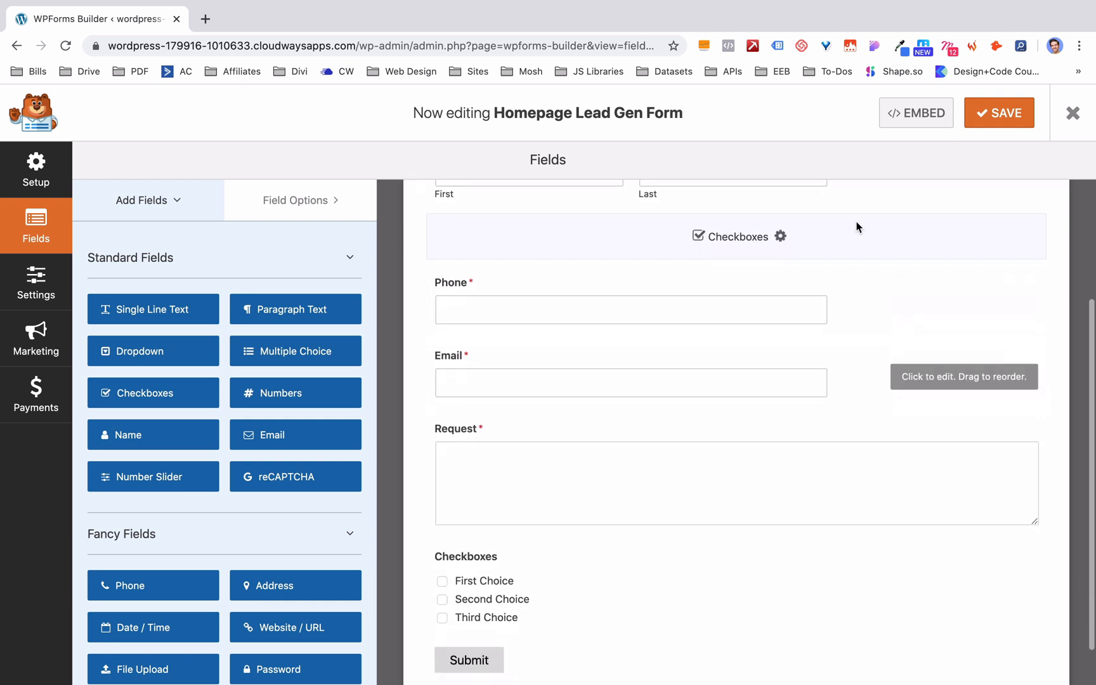
Step: Duplicate the Checkboxes field at the end of the form and delete the copy
scroll(502, 589, down, 1)
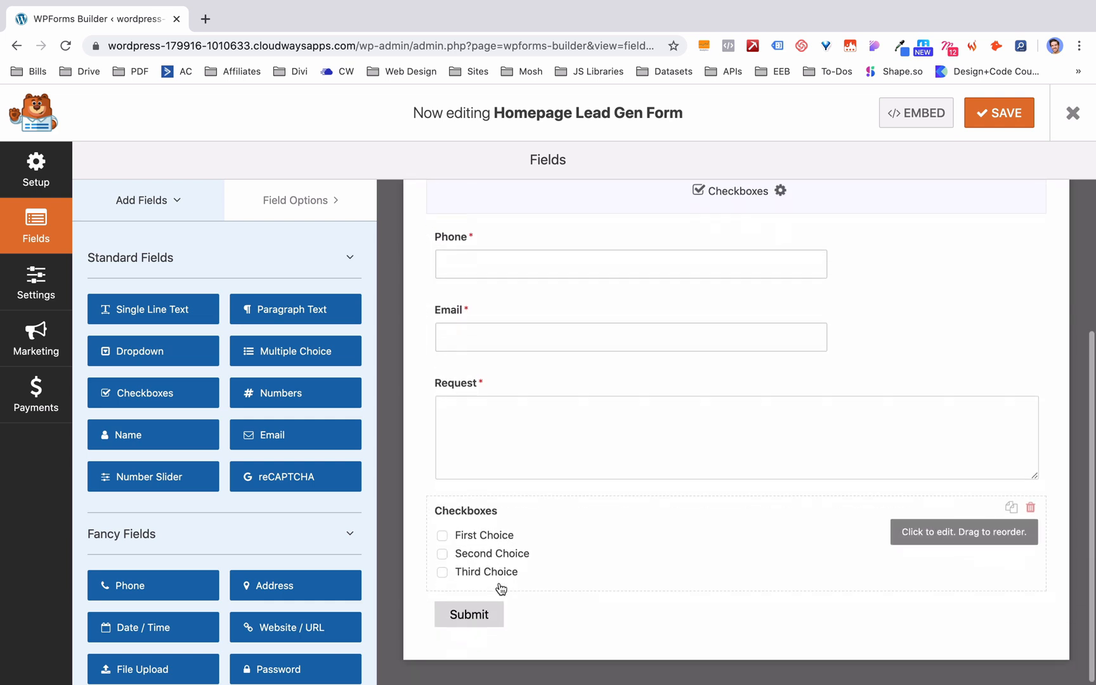
click(1012, 507)
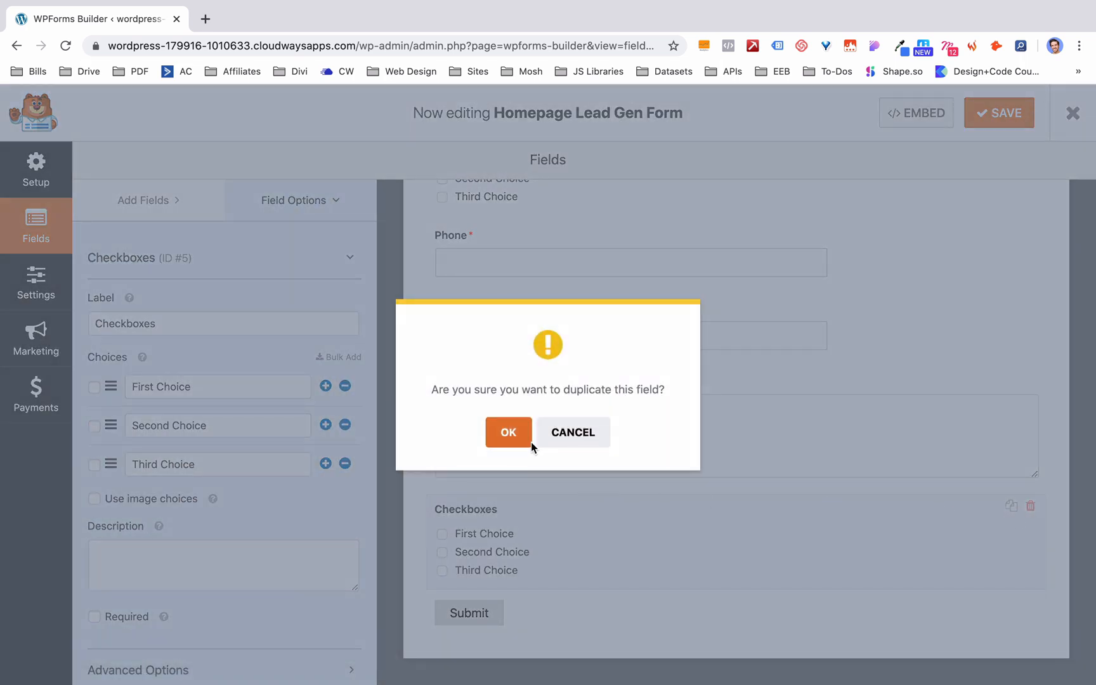
click(501, 431)
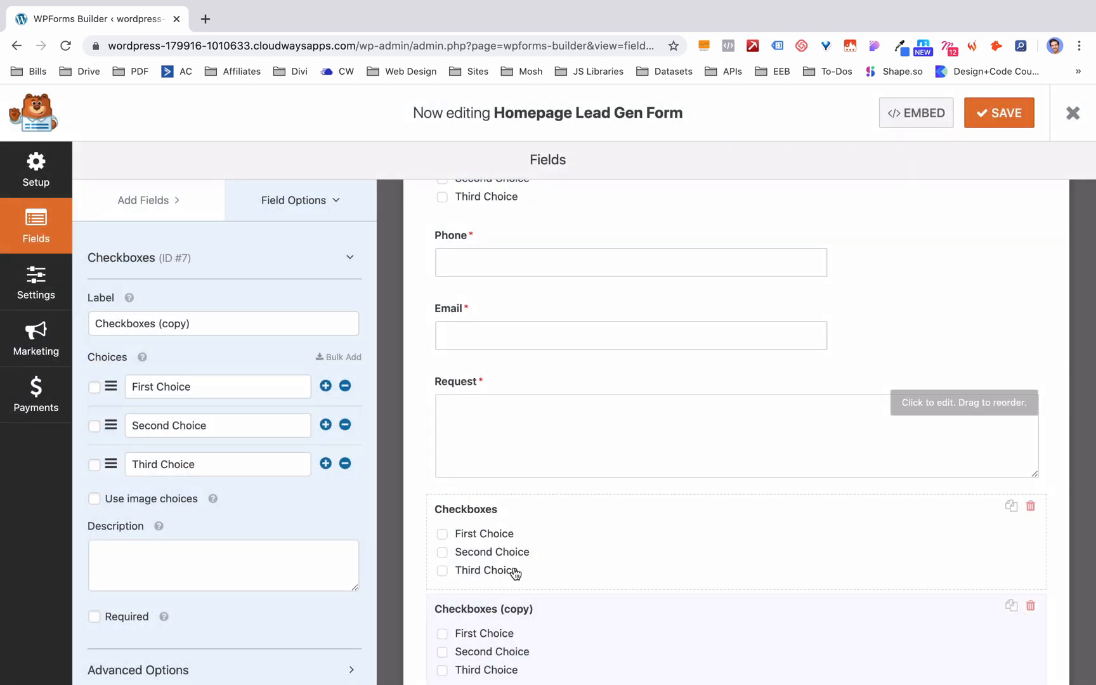
click(1030, 605)
click(518, 437)
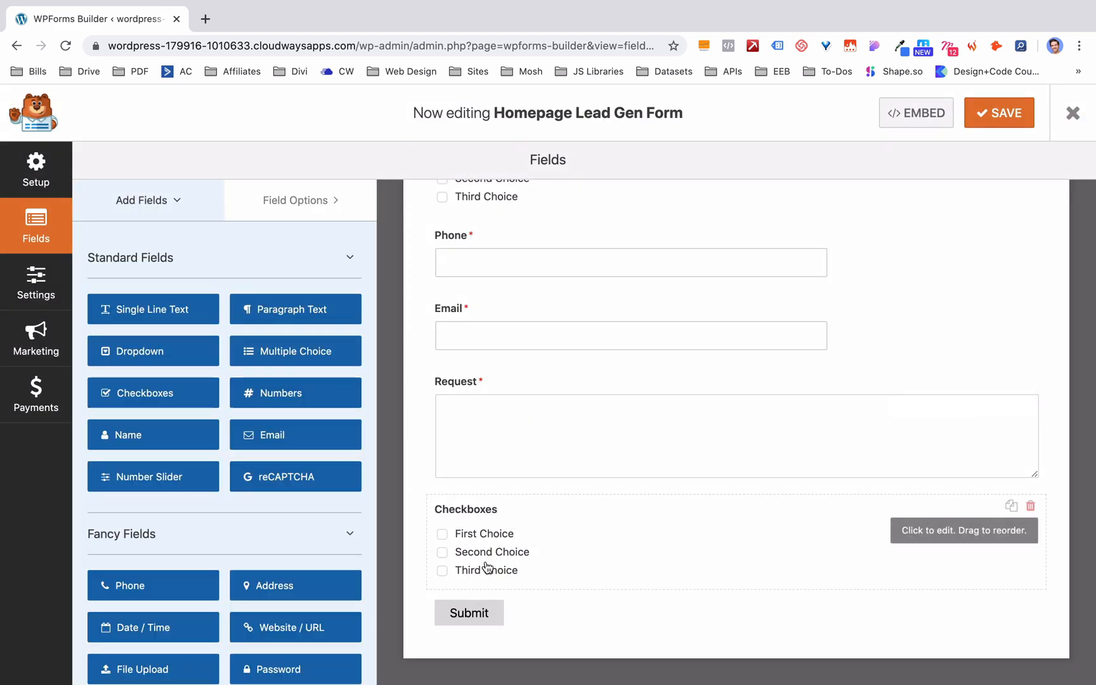
Step: Set the choices of the Checkboxes field at the end of the form to Windows, Doors, Roof and Sewer
click(486, 566)
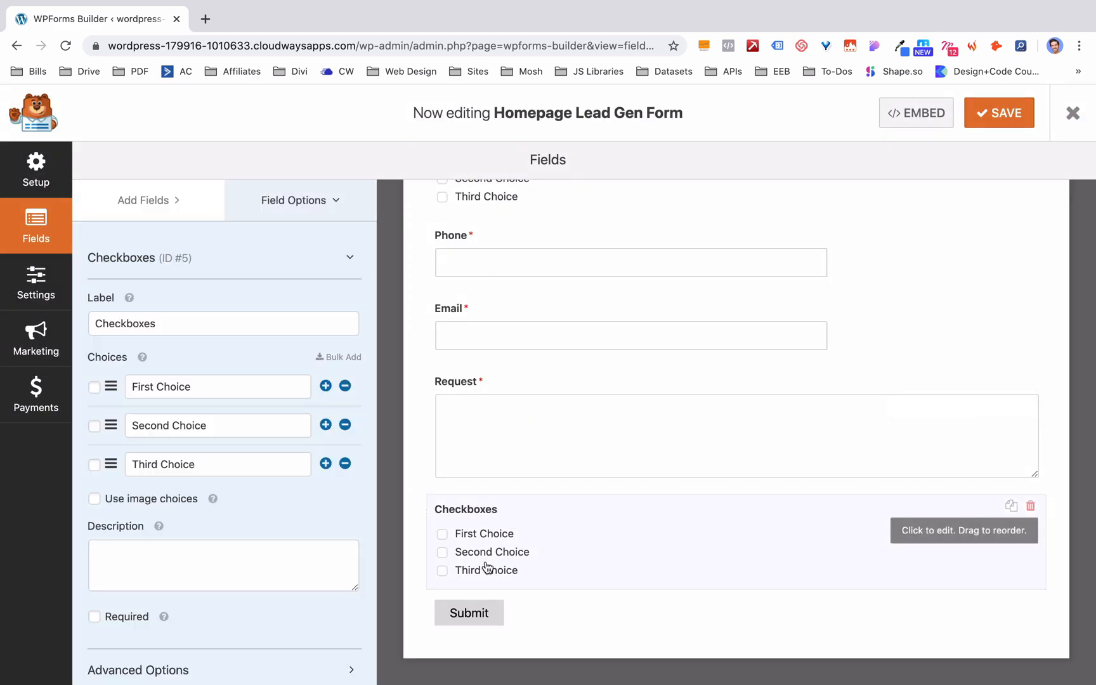
triple_click(186, 386)
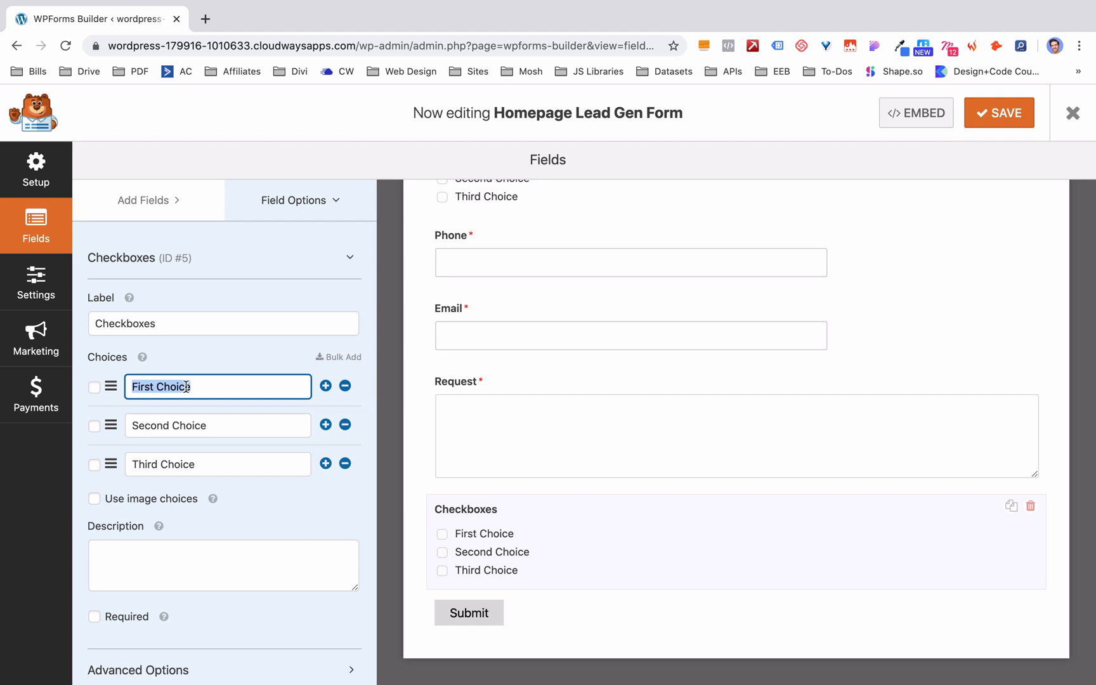
text(NEw Window)
key(super+a)
text(Wi)
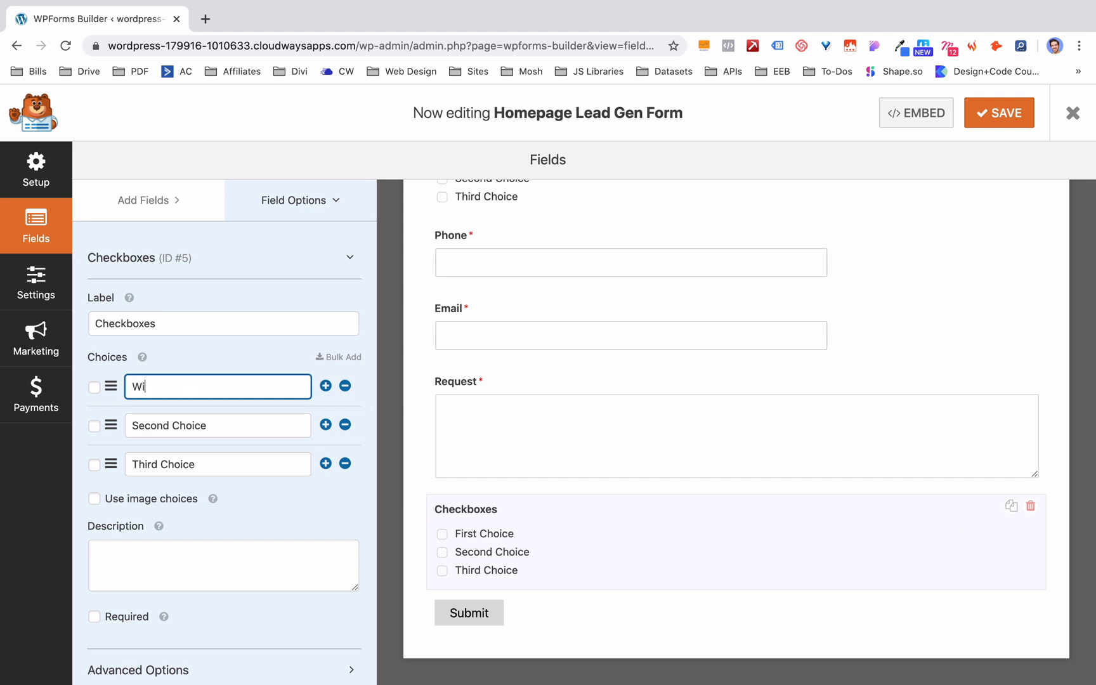
triple_click(251, 427)
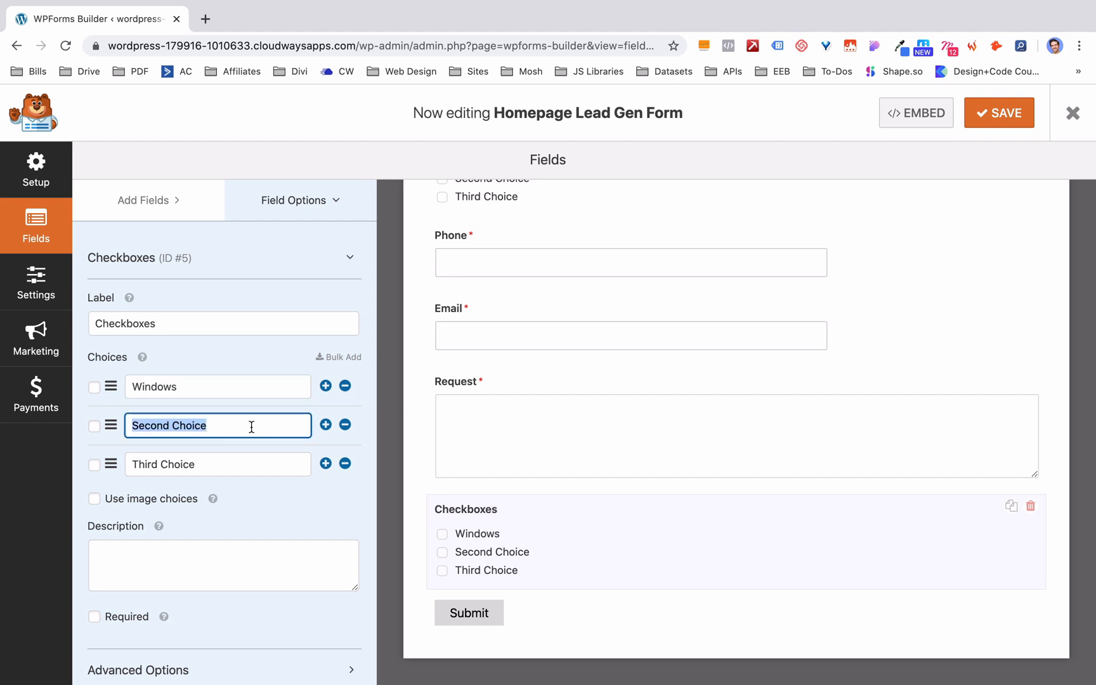
text(Doors)
triple_click(243, 469)
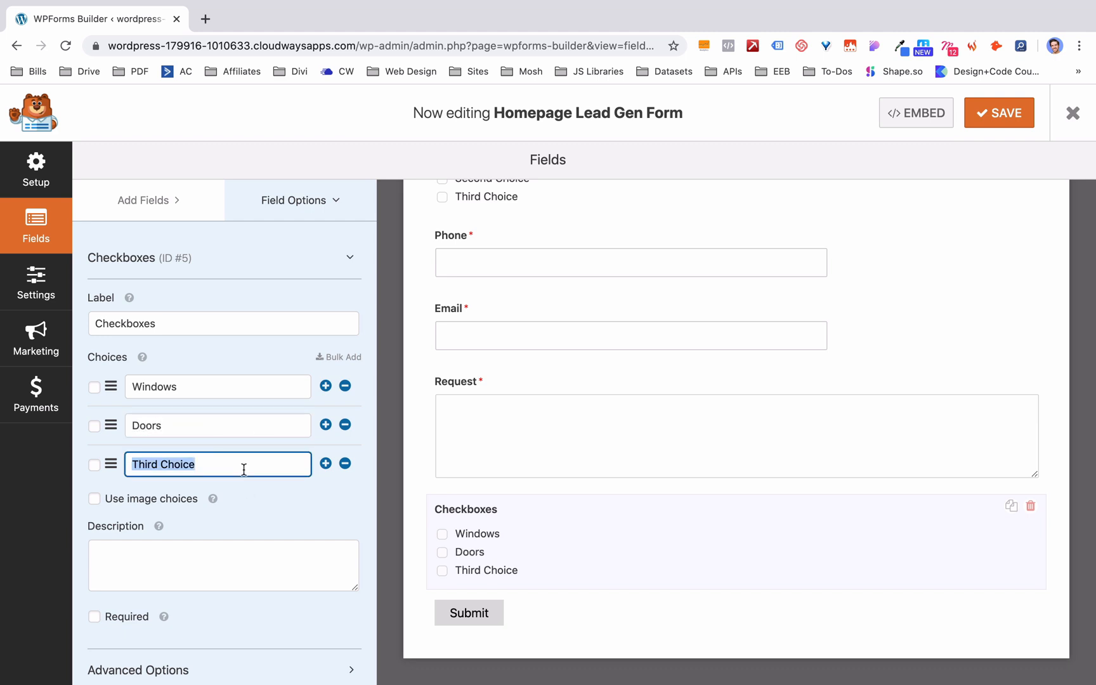
text(Roof)
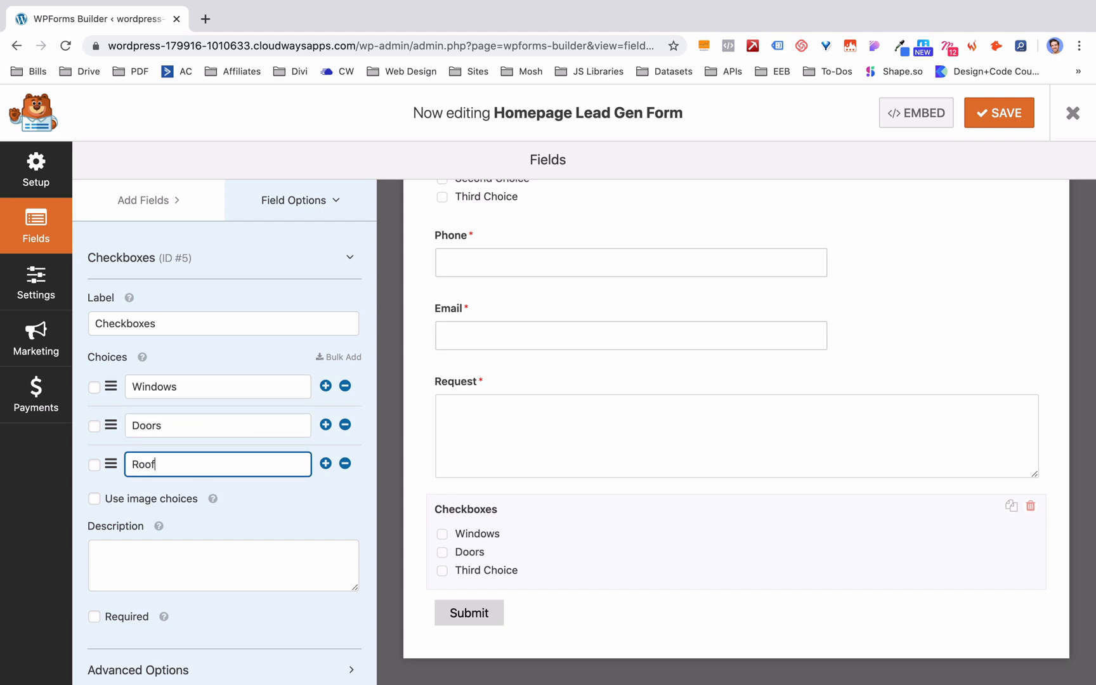
click(325, 463)
click(178, 500)
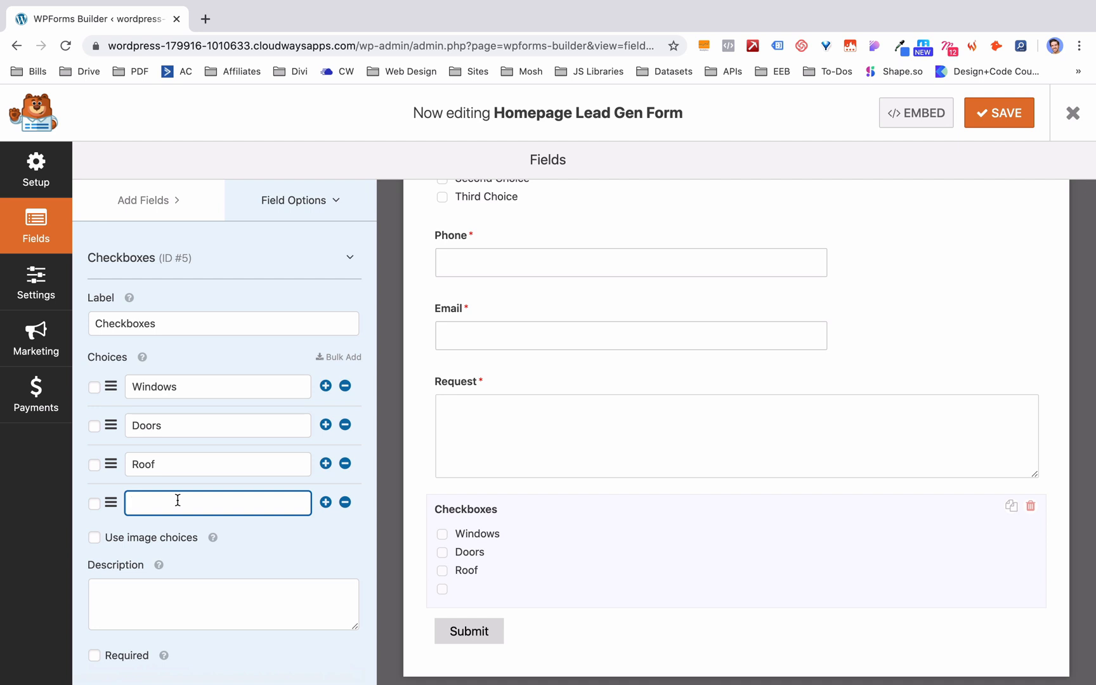
text(Sewer)
Step: Give the Checkboxes field the description "Here are the service options we have." and make the field required
click(128, 586)
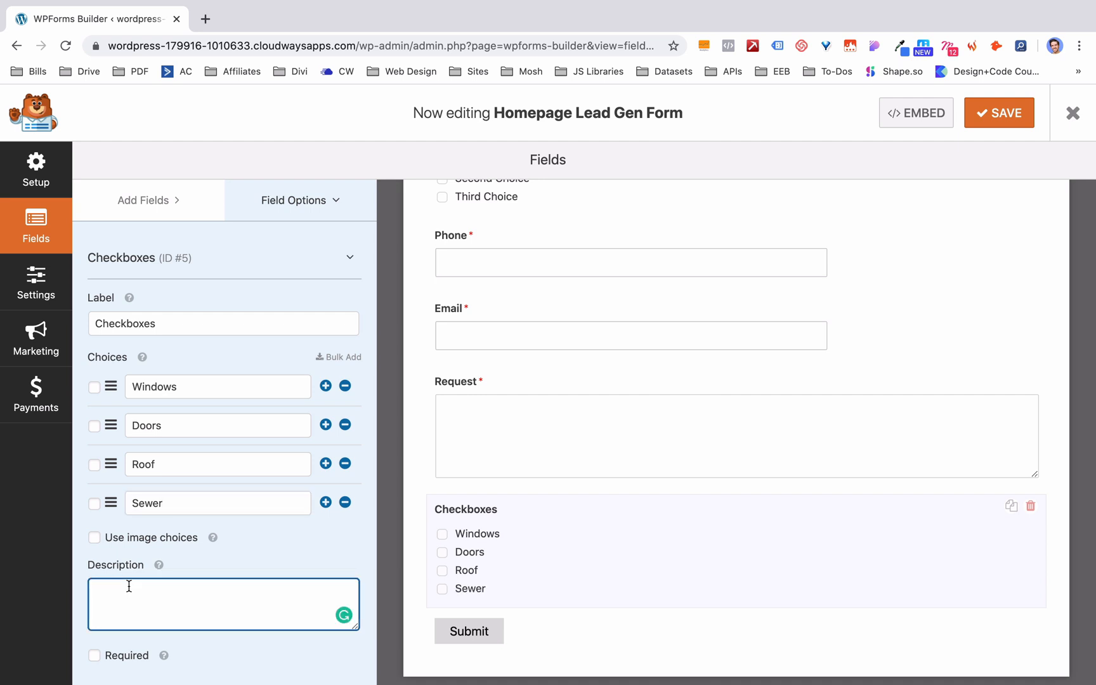
text(Here are the service options we have.)
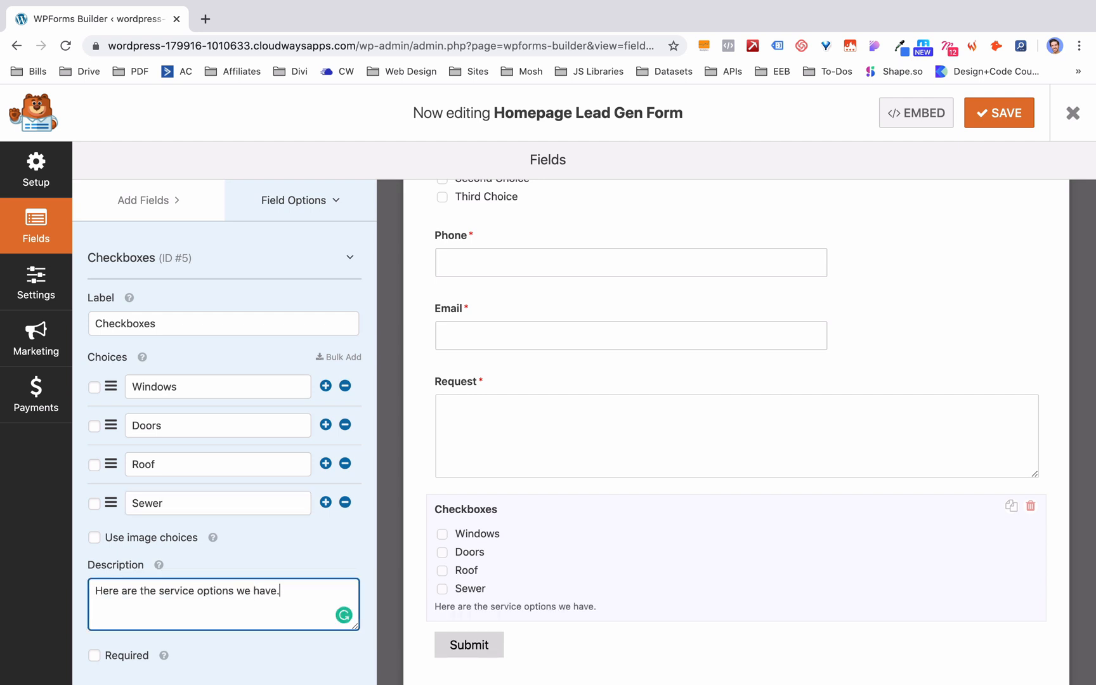
scroll(224, 444, down, 3)
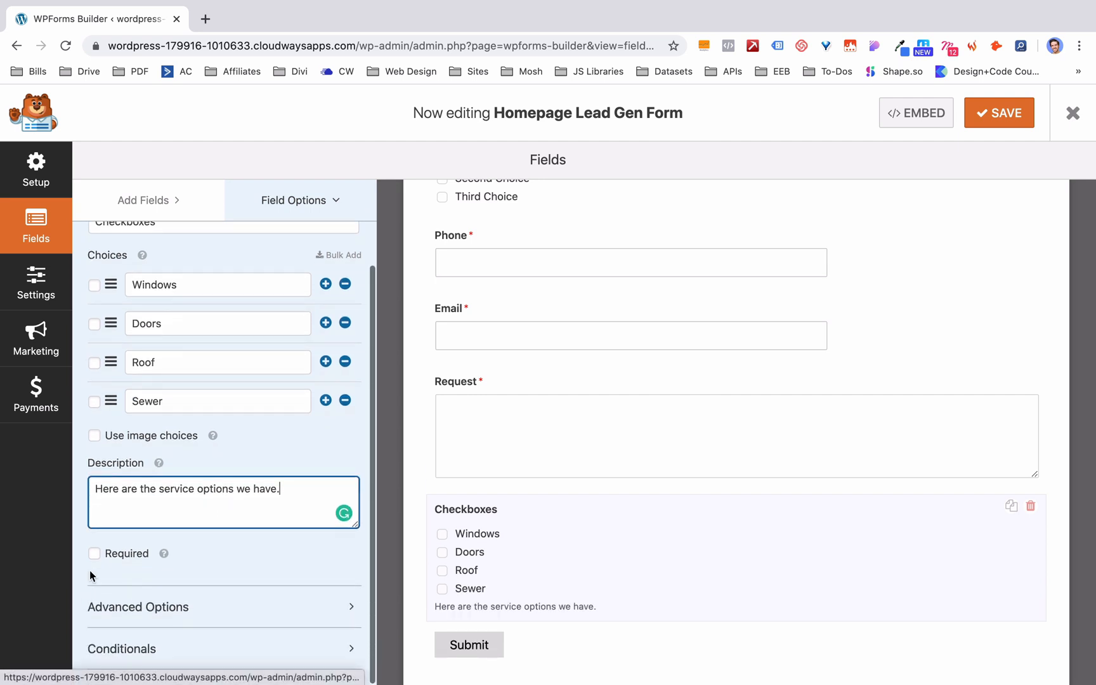
click(95, 555)
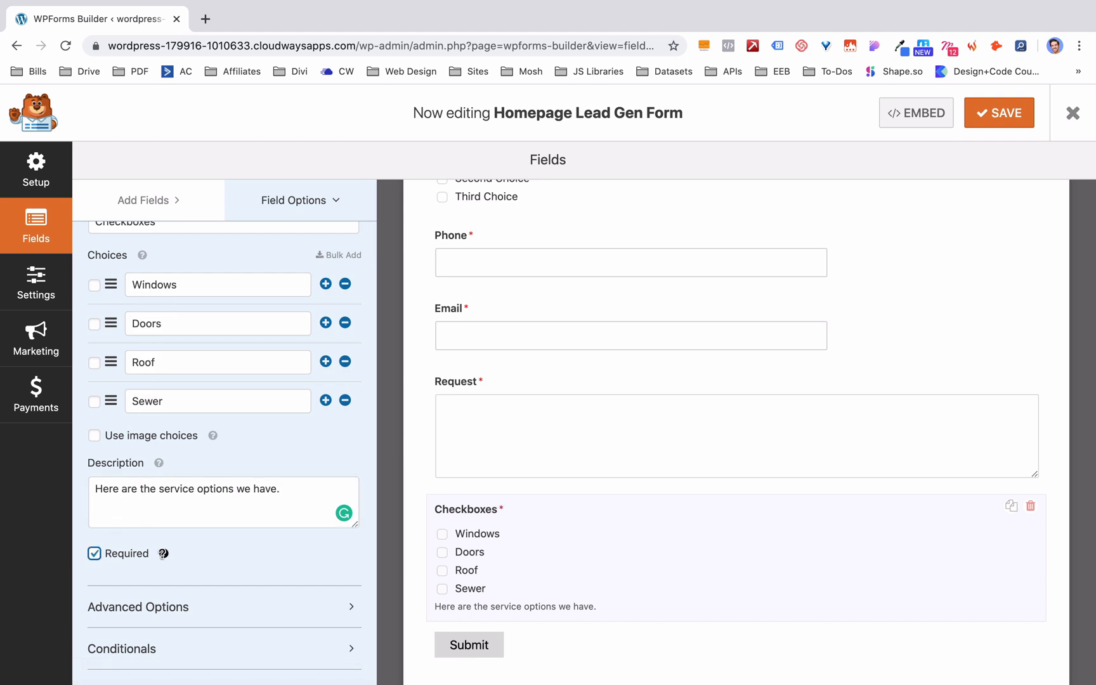
mouse_move(163, 554)
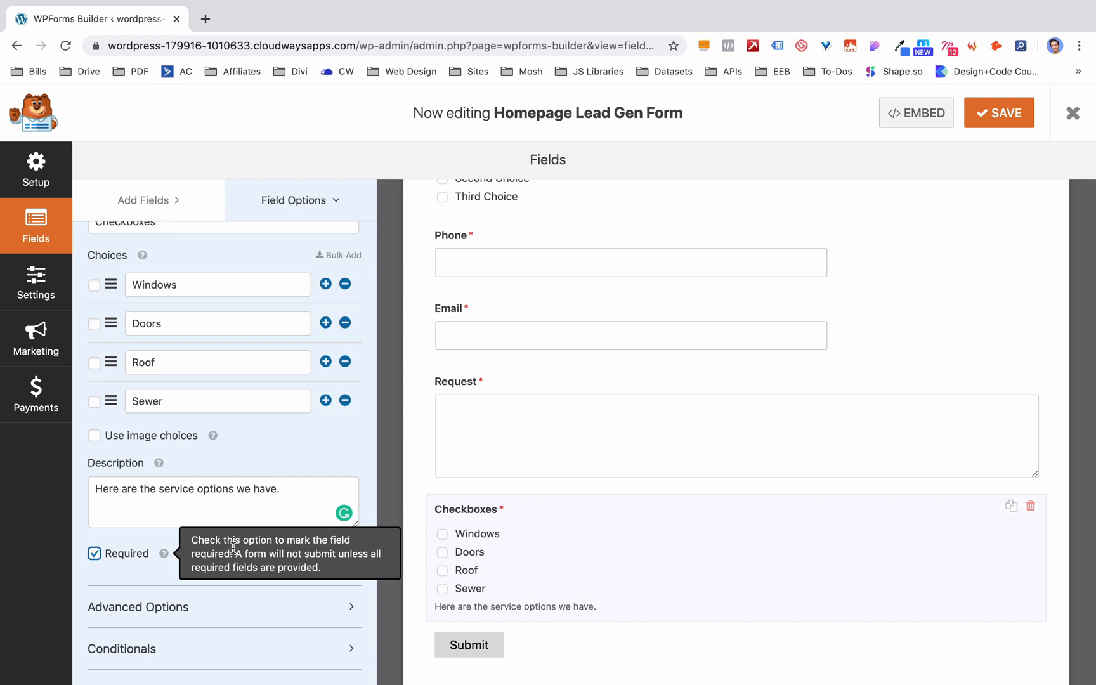
Step: Reorder the Checkboxes field's choices so that Sewer comes before Roof
scroll(162, 562, up, 3)
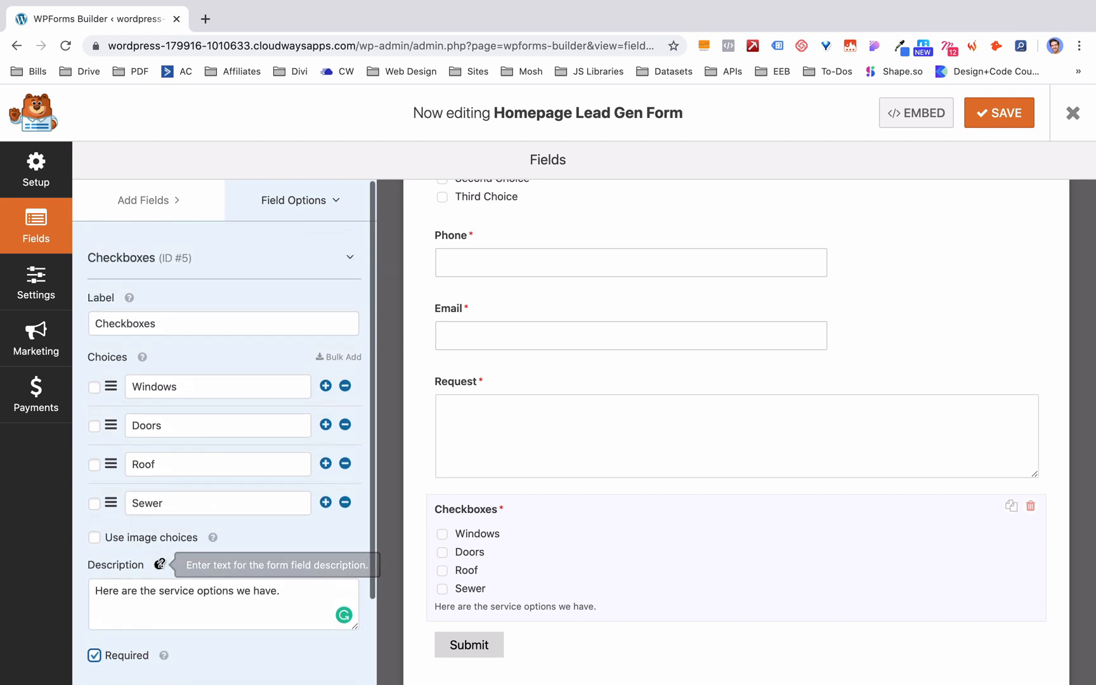
scroll(217, 557, down, 3)
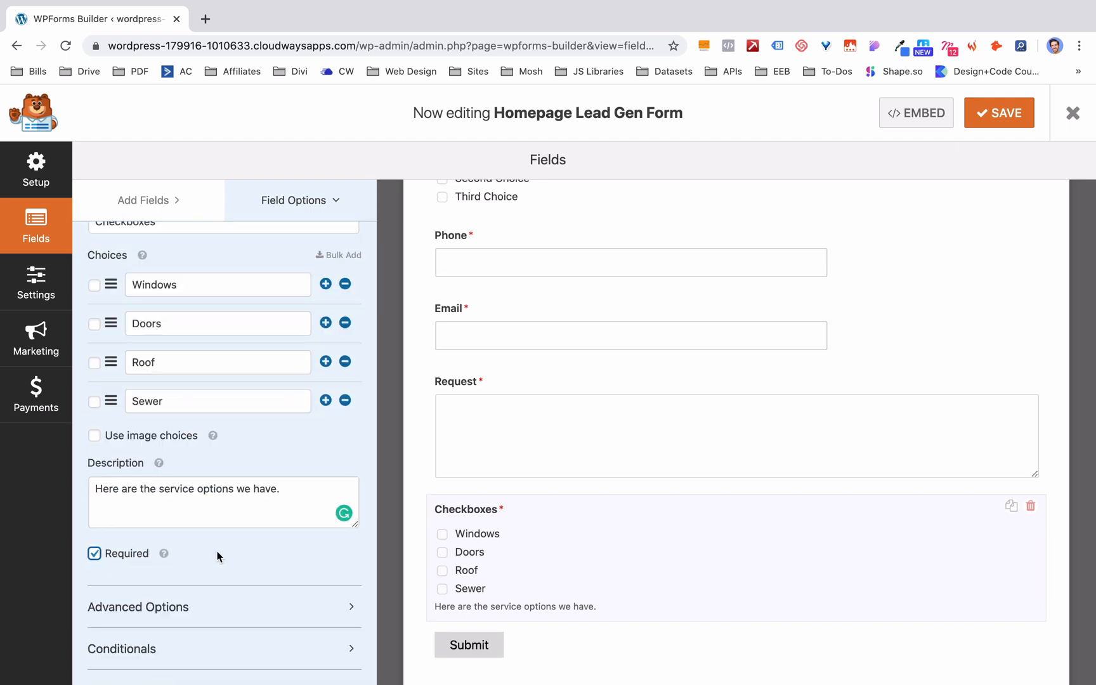
drag(115, 401, 112, 360)
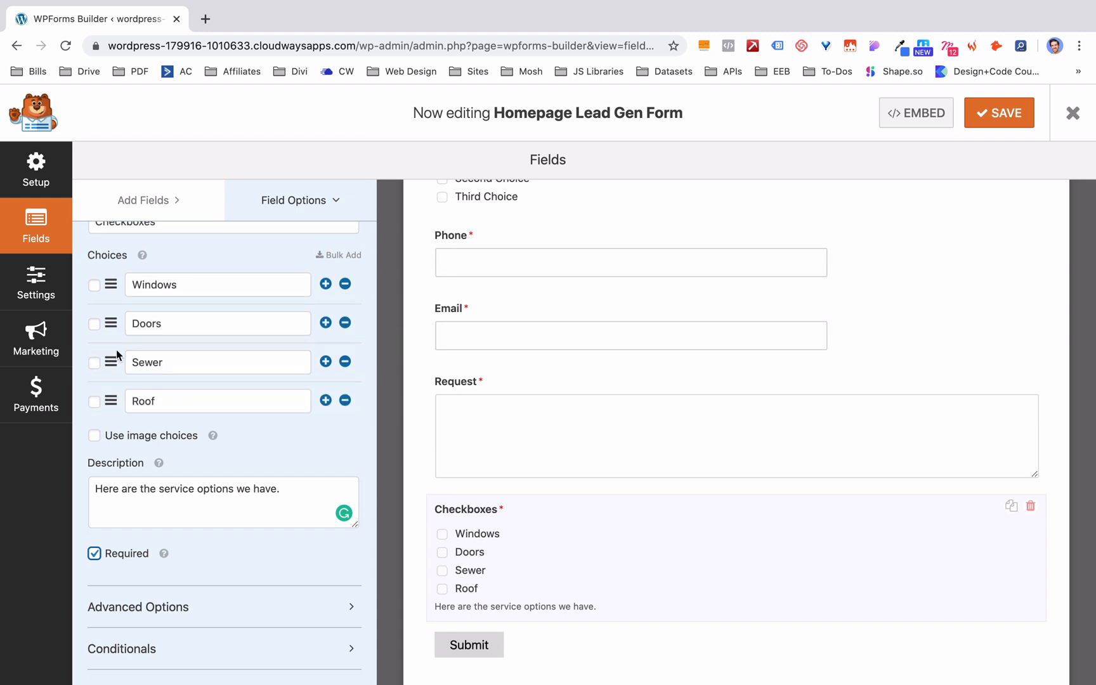
Step: Open the Checkboxes field's advanced options and try the Randomize Choices setting
click(223, 606)
scroll(223, 600, down, 5)
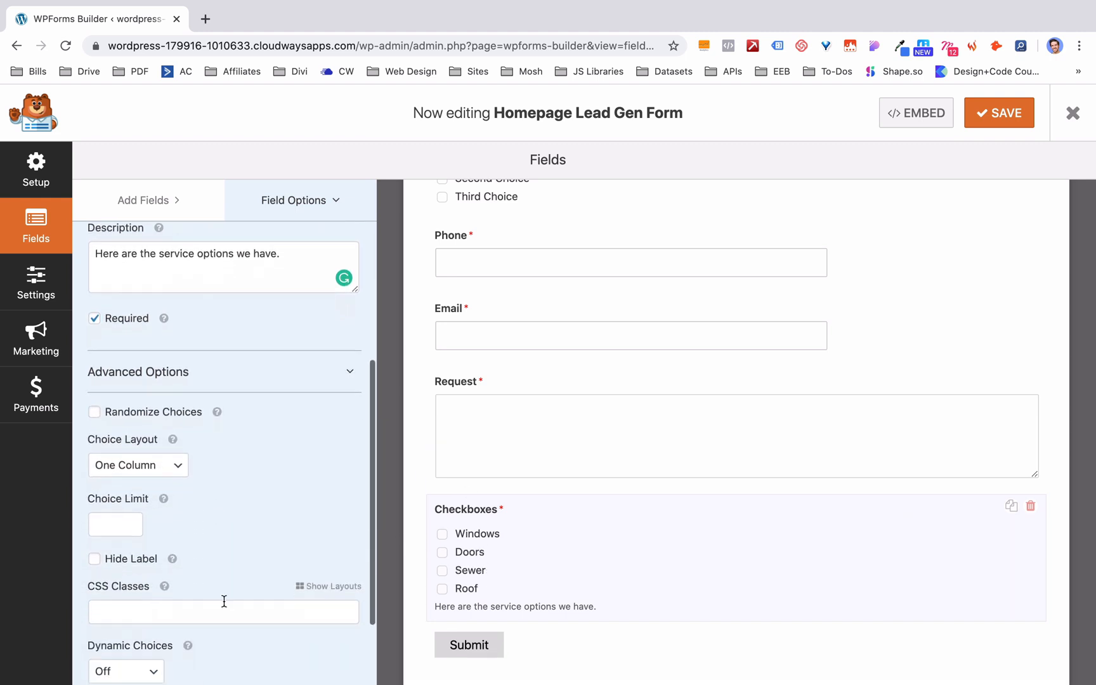
click(94, 385)
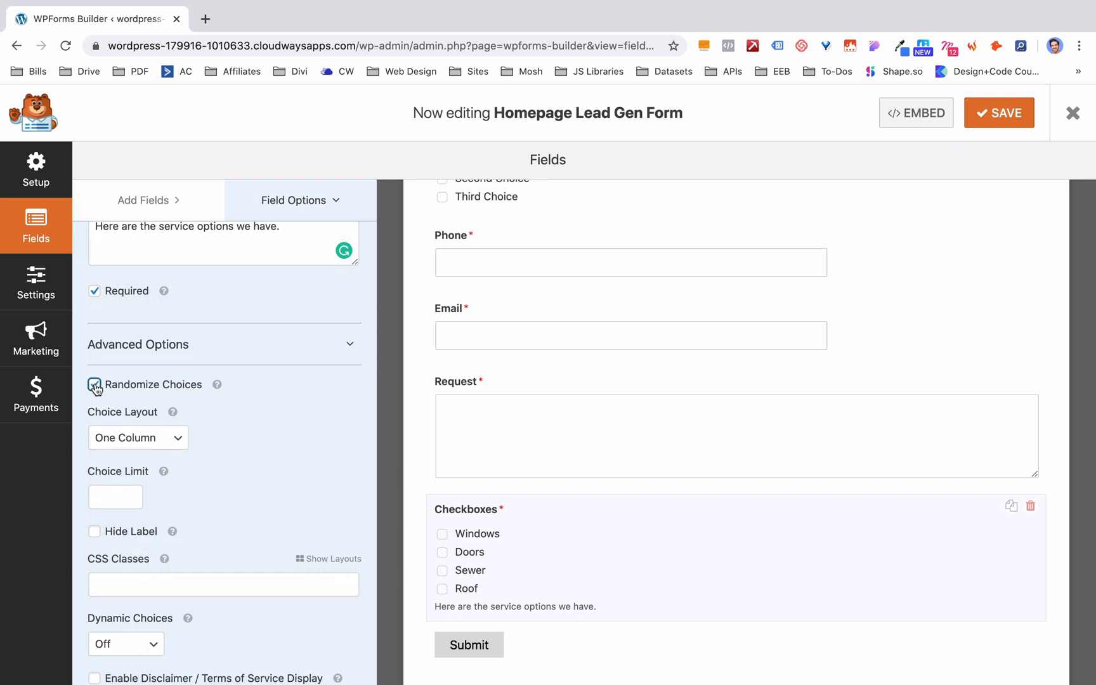
Step: Try the Two Columns and Three Columns choice layouts on the Checkboxes field
click(145, 443)
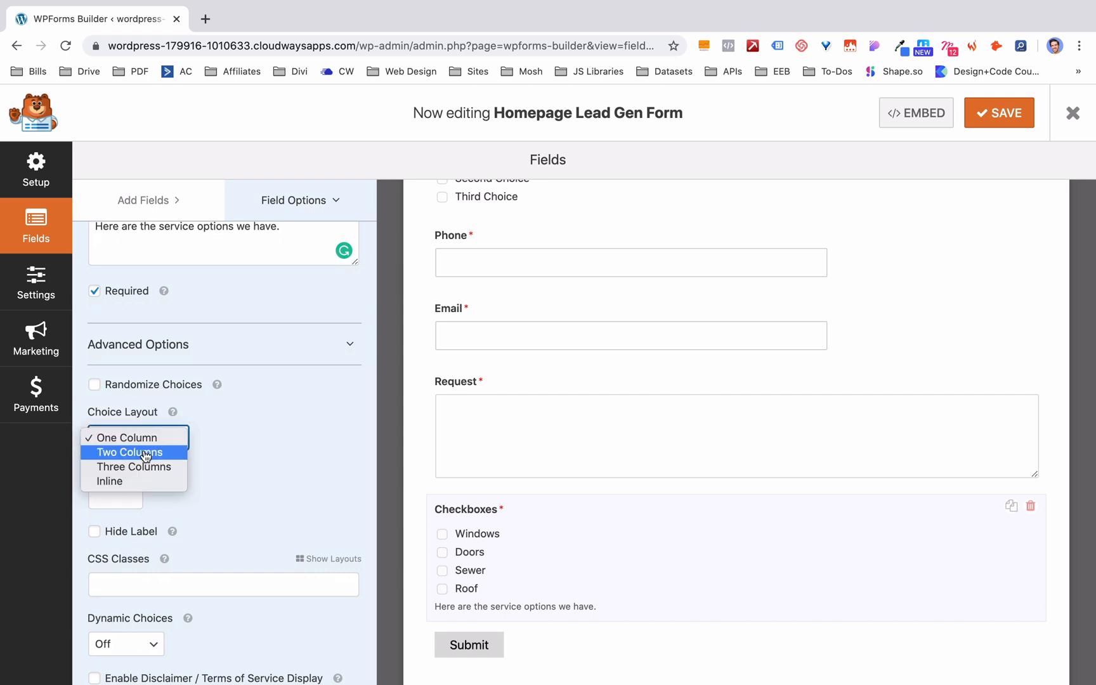
click(133, 451)
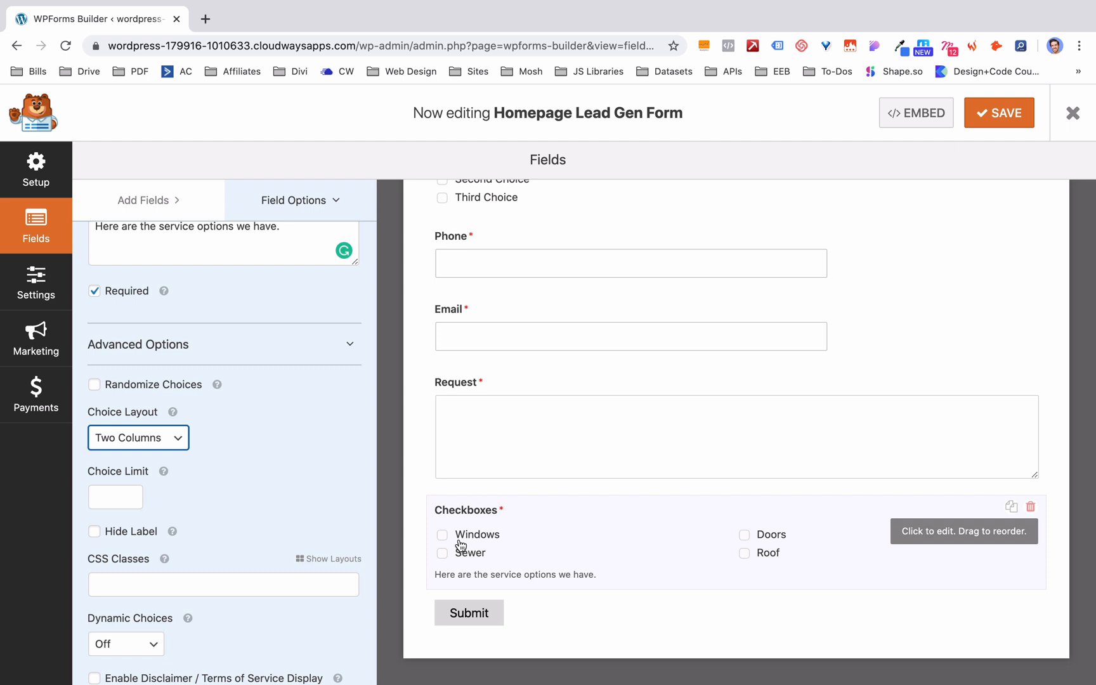
click(176, 438)
click(166, 453)
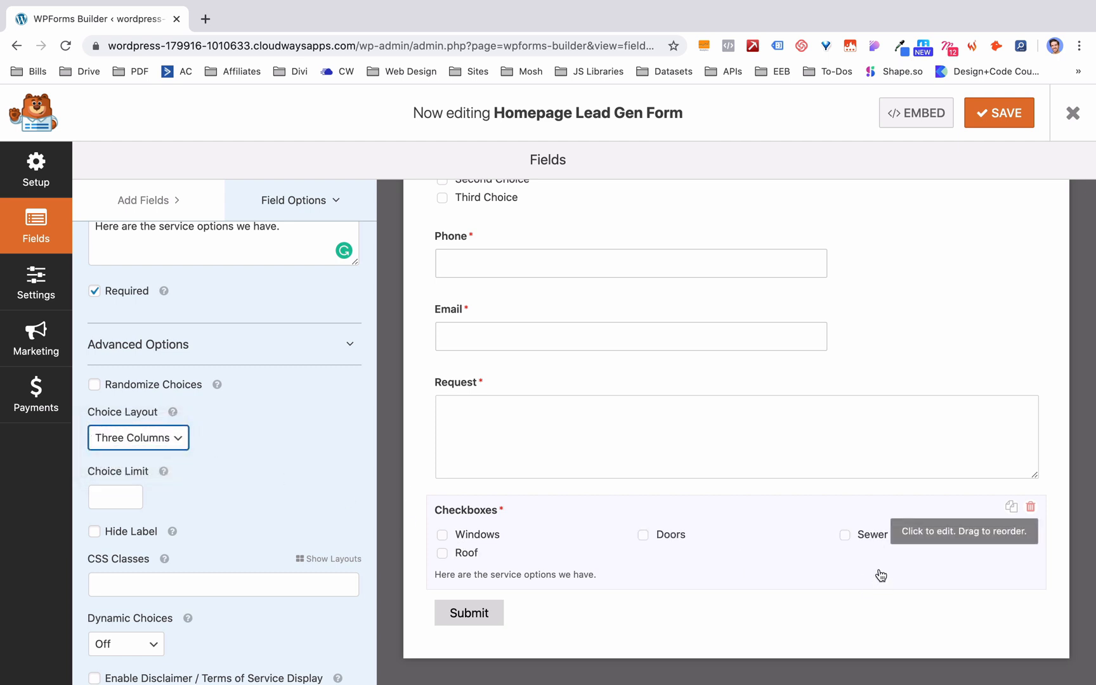
Step: Set the Checkboxes field's choice layout to Inline
click(167, 441)
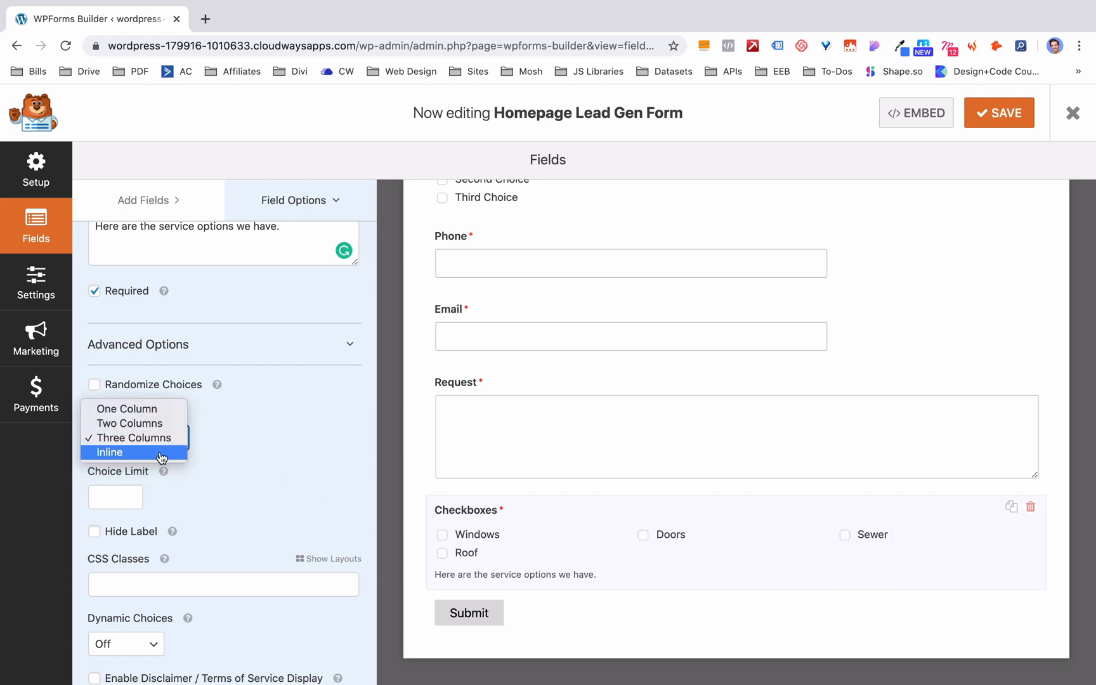
click(162, 454)
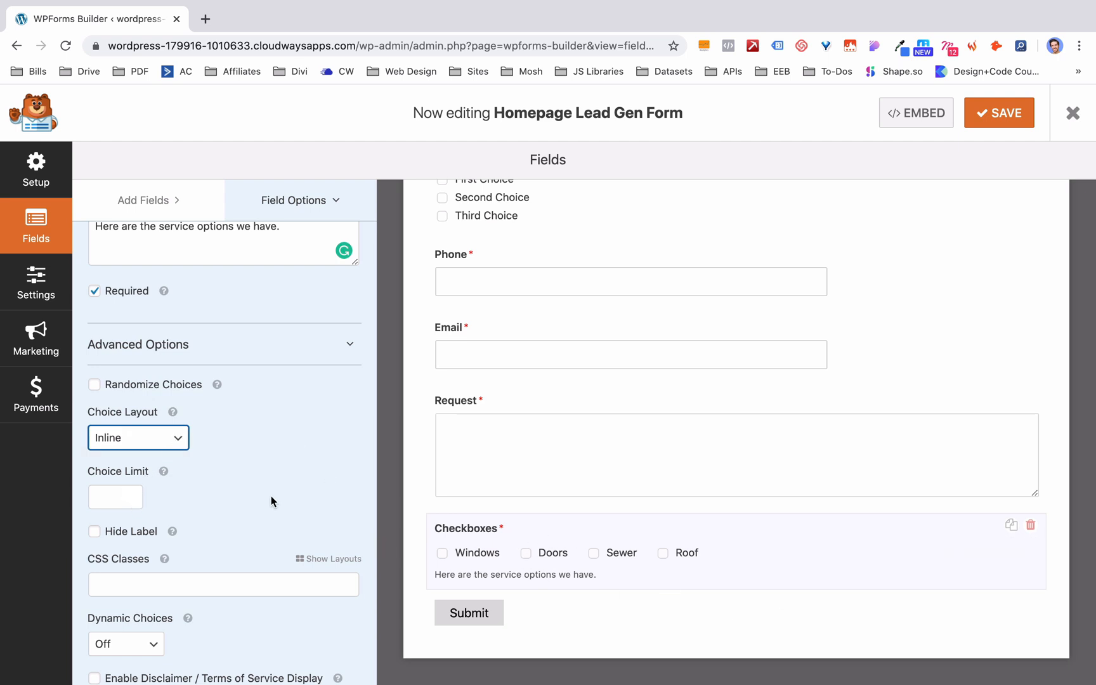
scroll(271, 501, down, 3)
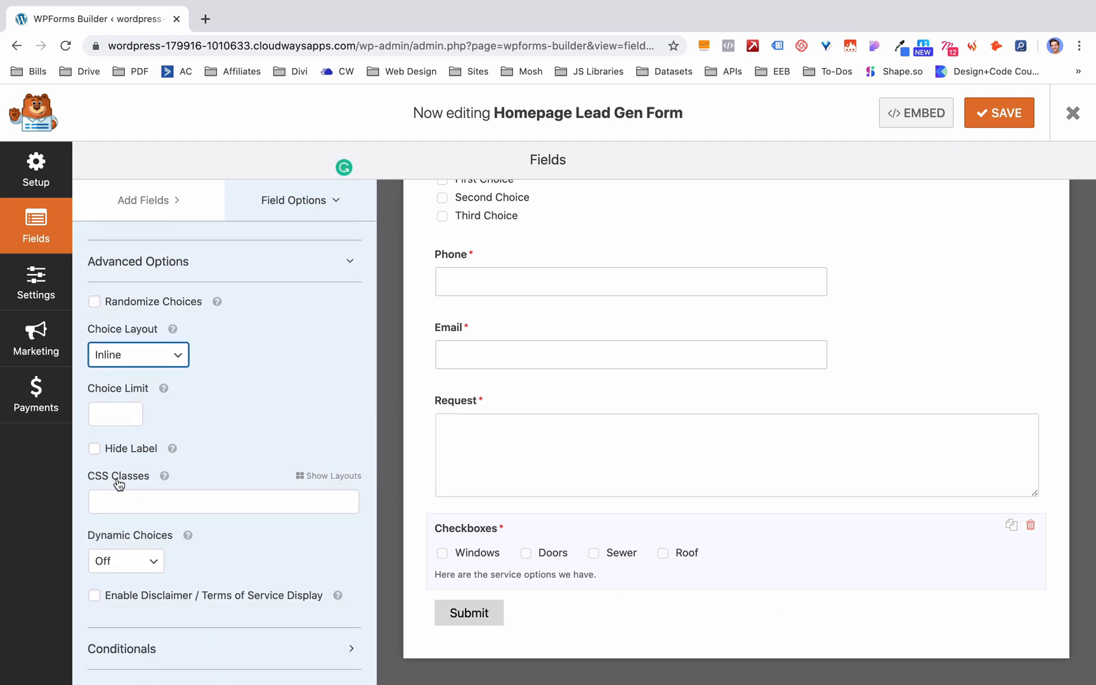
Step: Give the Checkboxes field the CSS class brandons-form
click(132, 502)
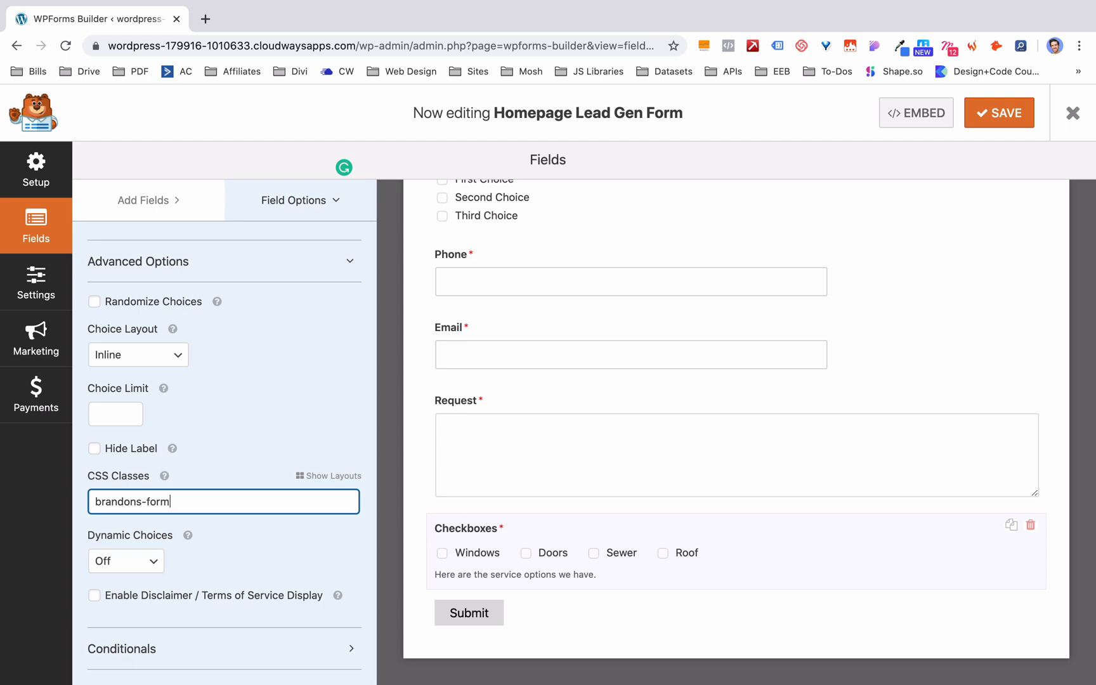
Step: Check the Checkboxes field's Dynamic Choices options and help tip, and try the Disclaimer / Terms of Service Display setting
click(148, 561)
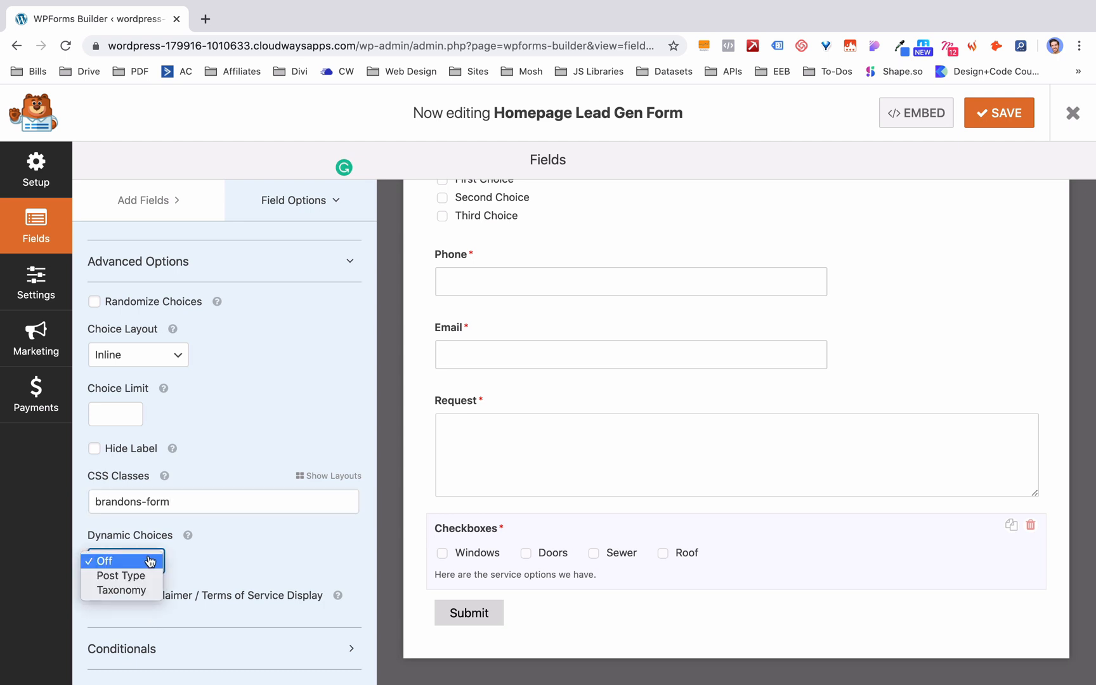
click(189, 536)
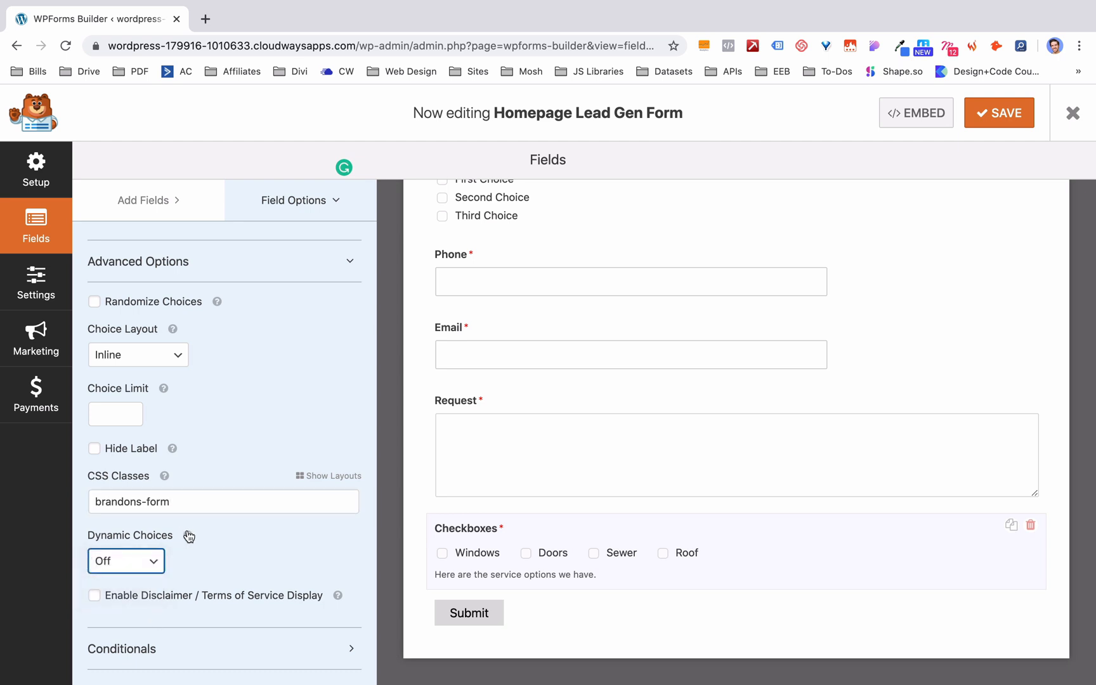
mouse_move(187, 534)
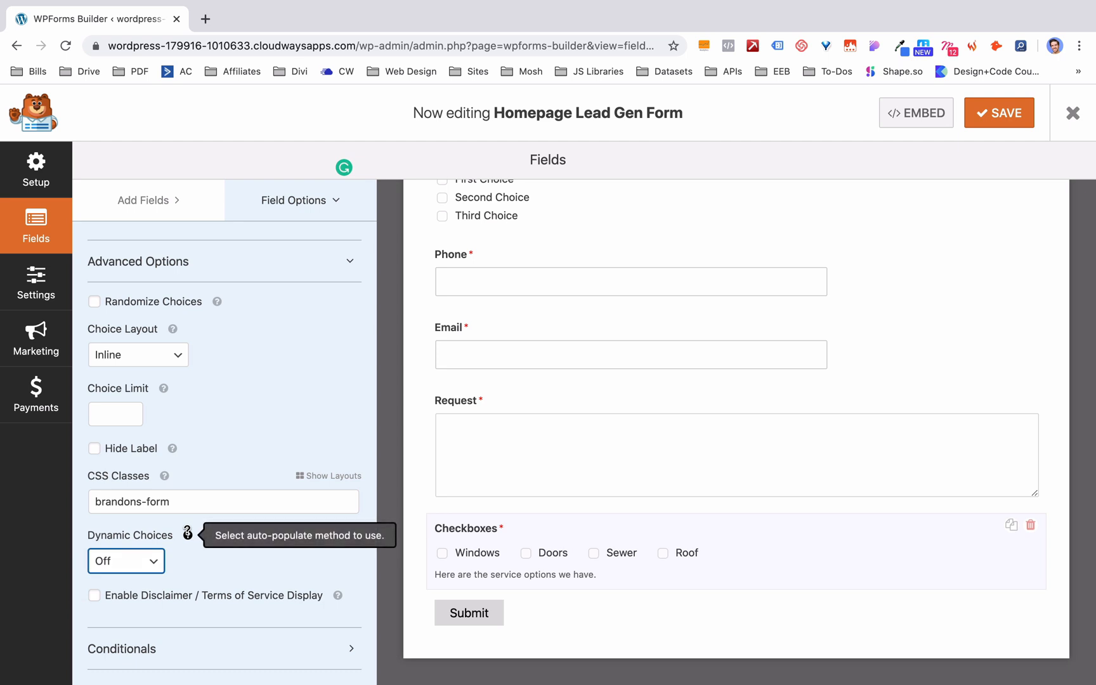
click(151, 561)
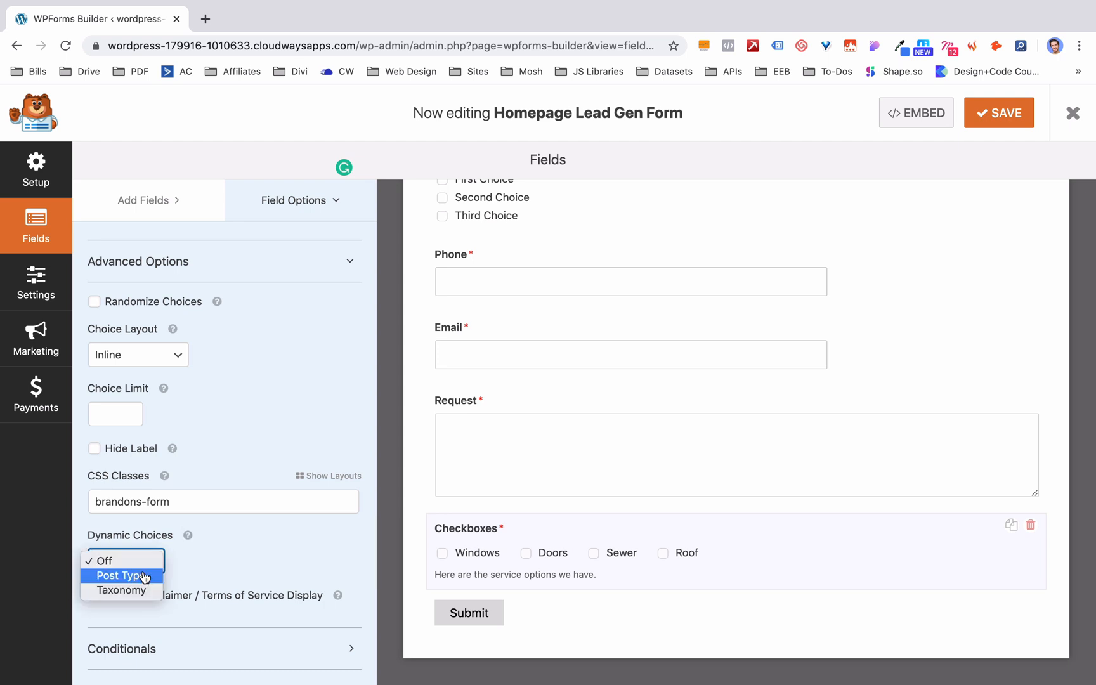
click(272, 569)
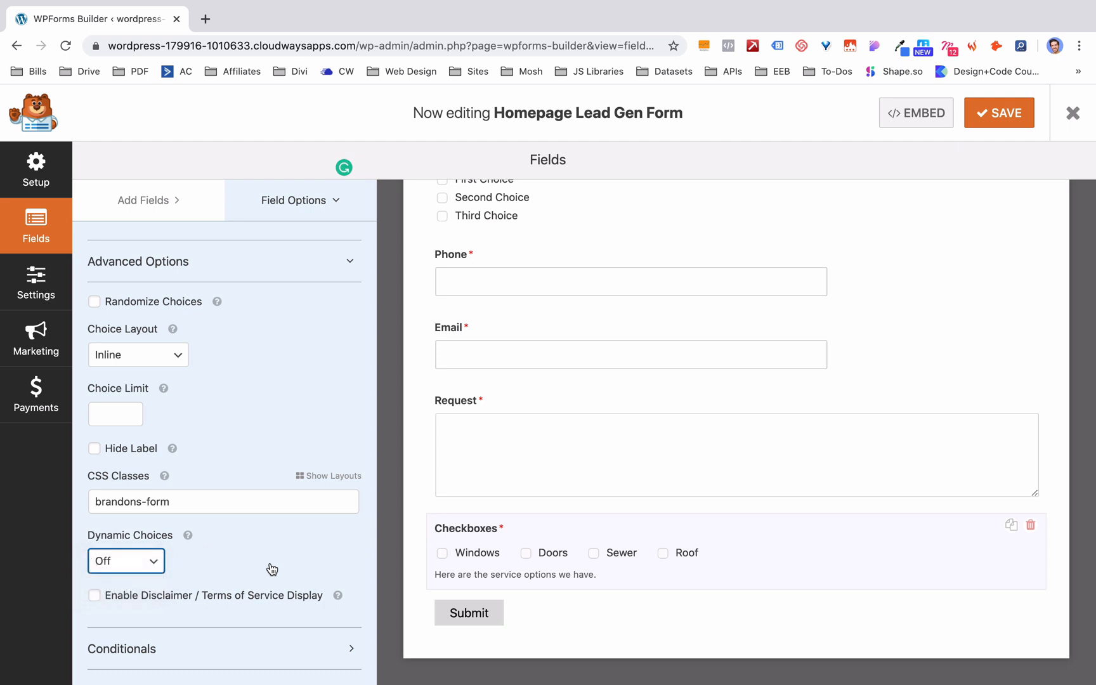
click(98, 600)
click(98, 600)
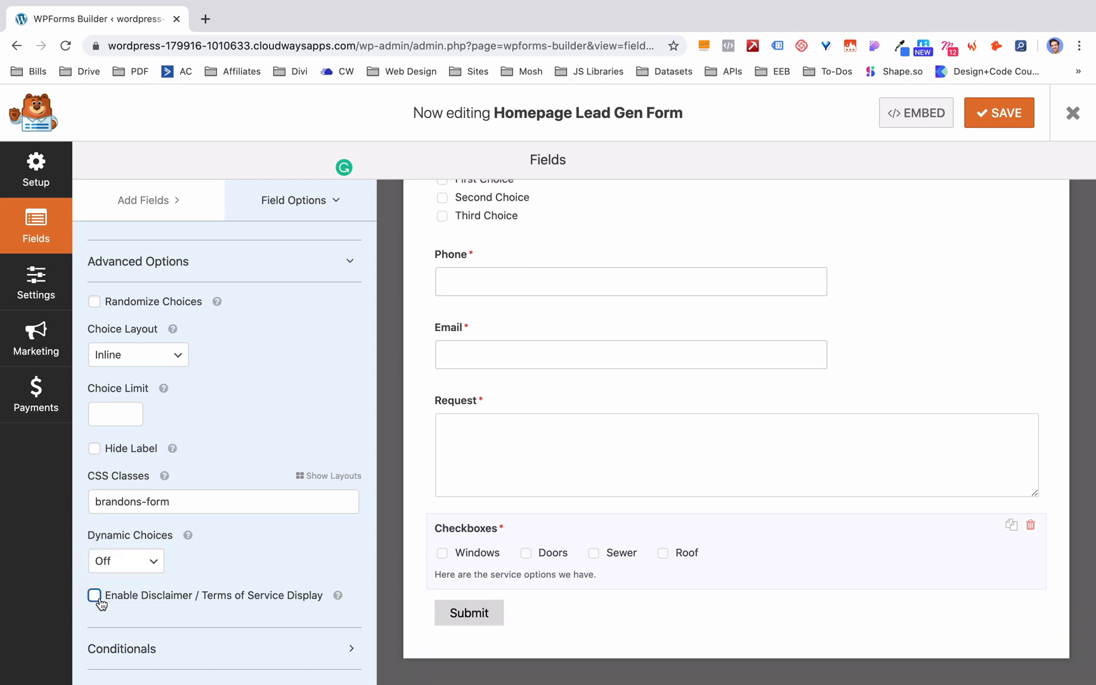
Step: Enable conditional logic on the Checkboxes field, try the Hide action, and set it back to Show
click(225, 650)
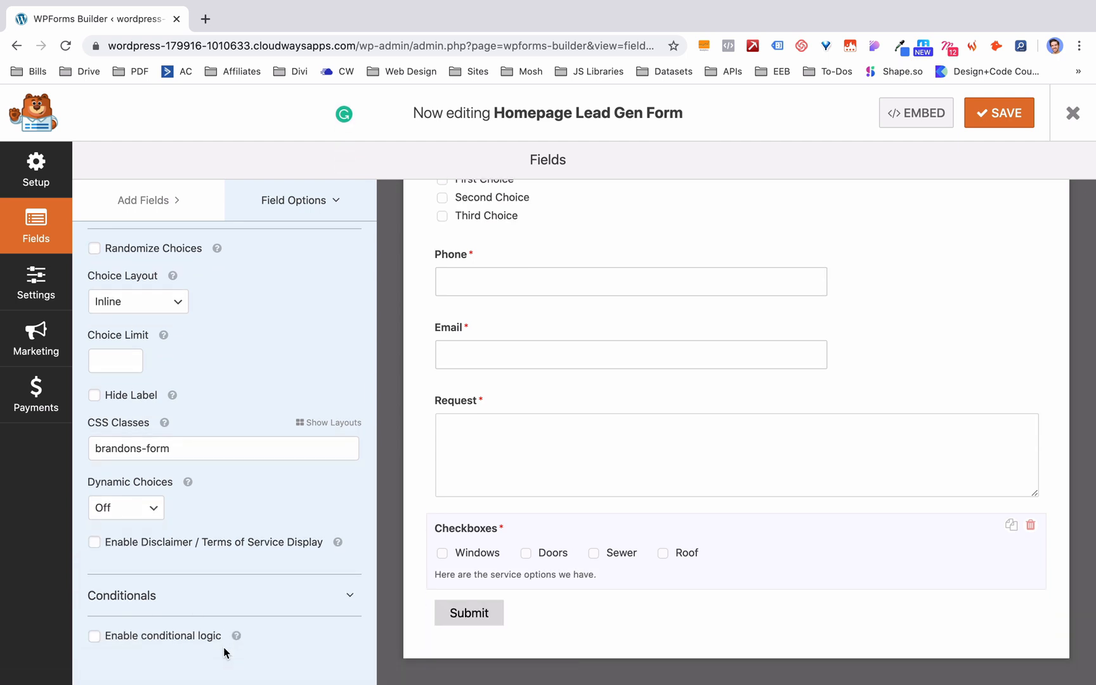
click(165, 641)
scroll(165, 642, down, 3)
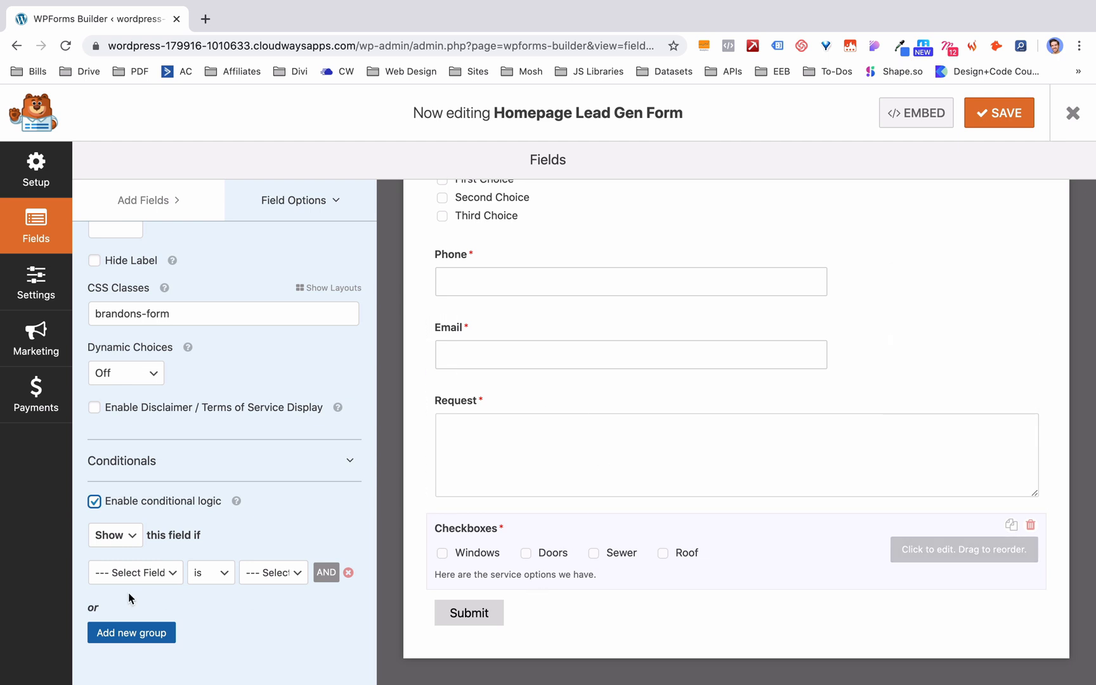
click(120, 536)
click(111, 549)
click(124, 535)
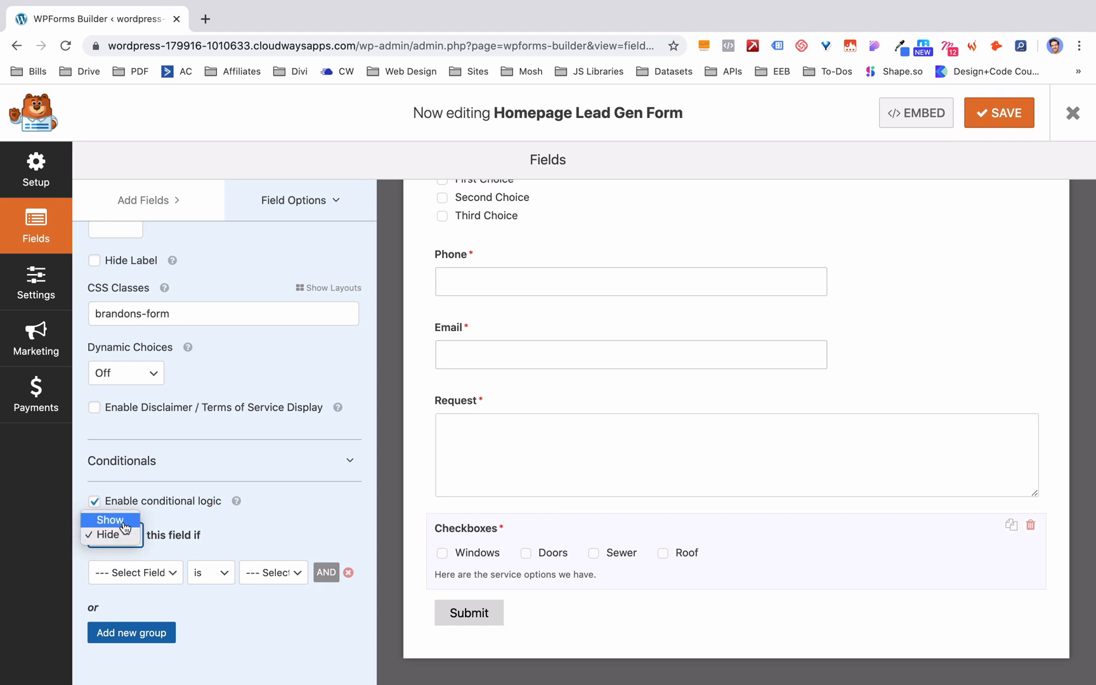
click(125, 527)
Step: Define the Checkboxes field's condition so that it applies if Email is empty
click(152, 573)
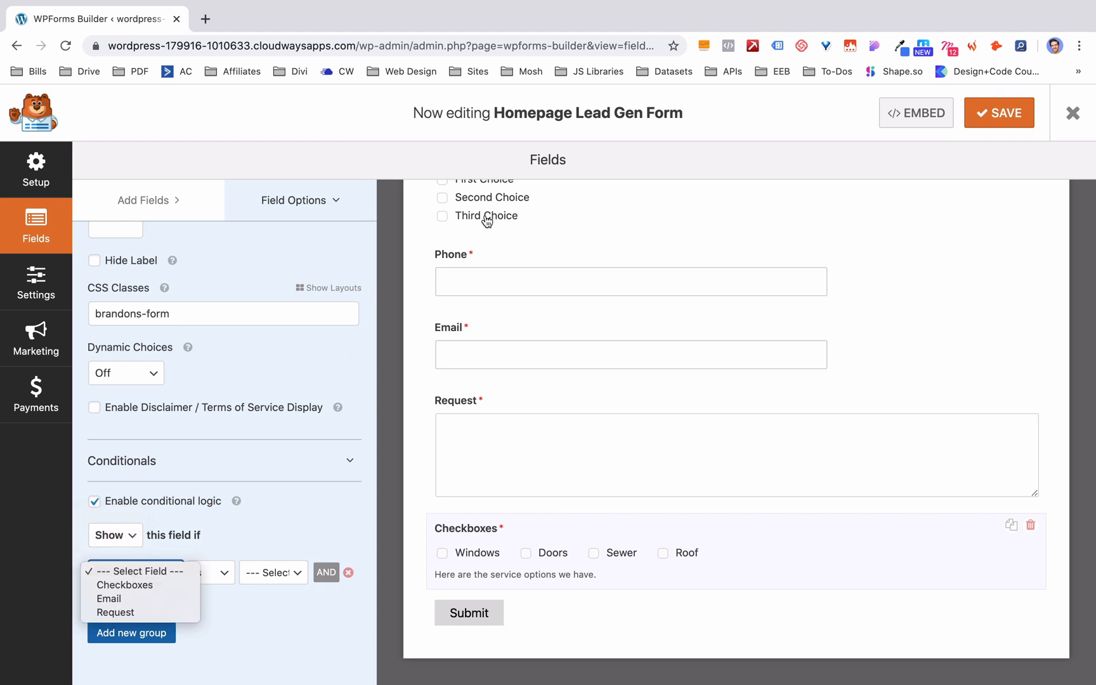
click(159, 598)
click(273, 570)
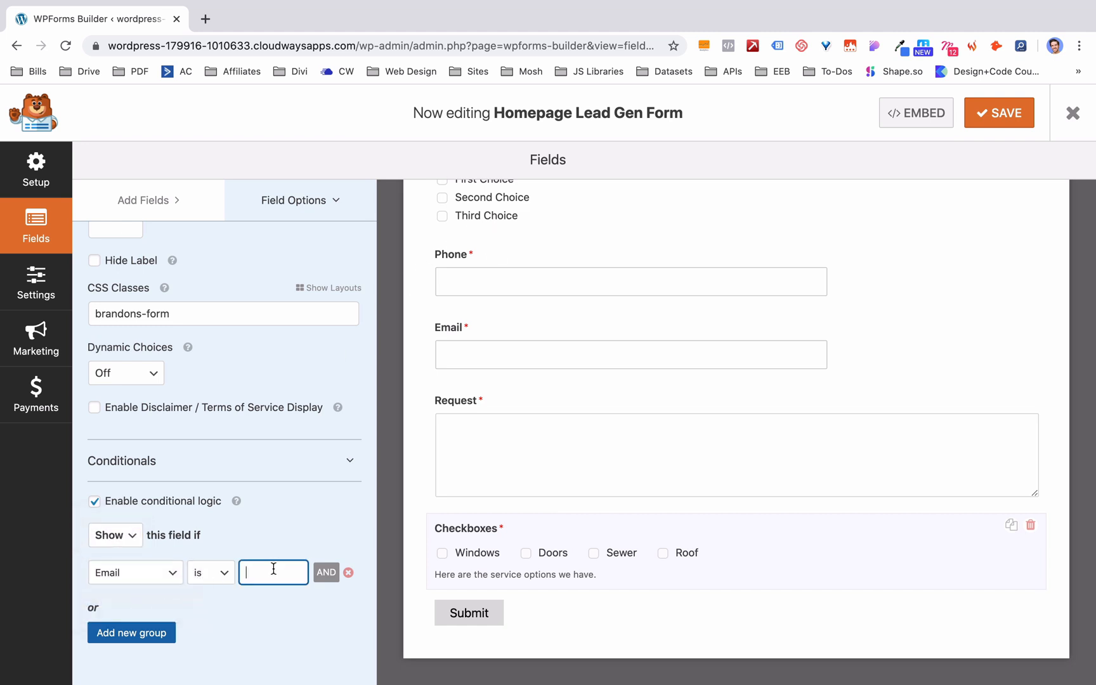
click(213, 572)
click(223, 599)
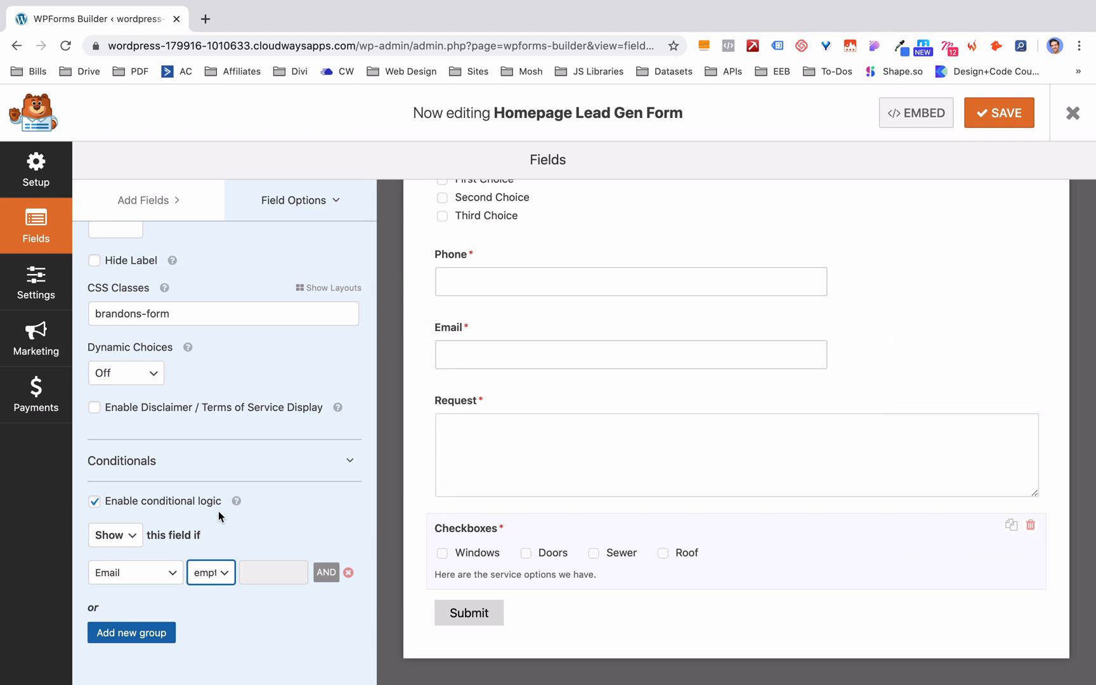
Step: Delete the unused Checkboxes field with First, Second and Third Choice from below the Name field
scroll(265, 395, up, 1)
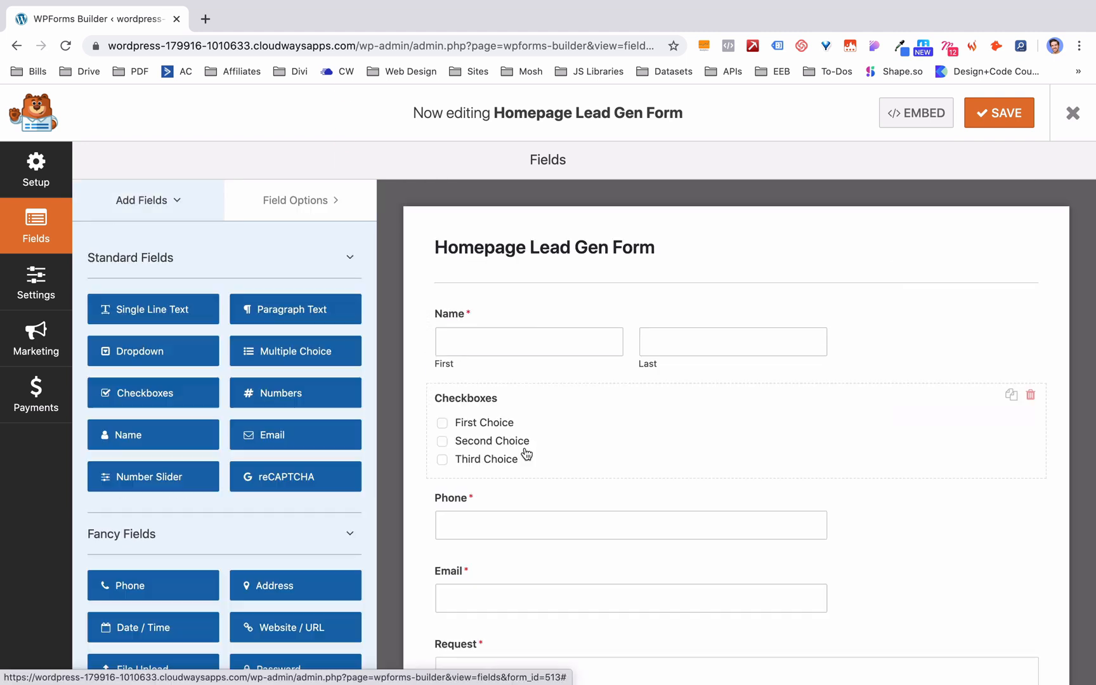
scroll(584, 467, down, 3)
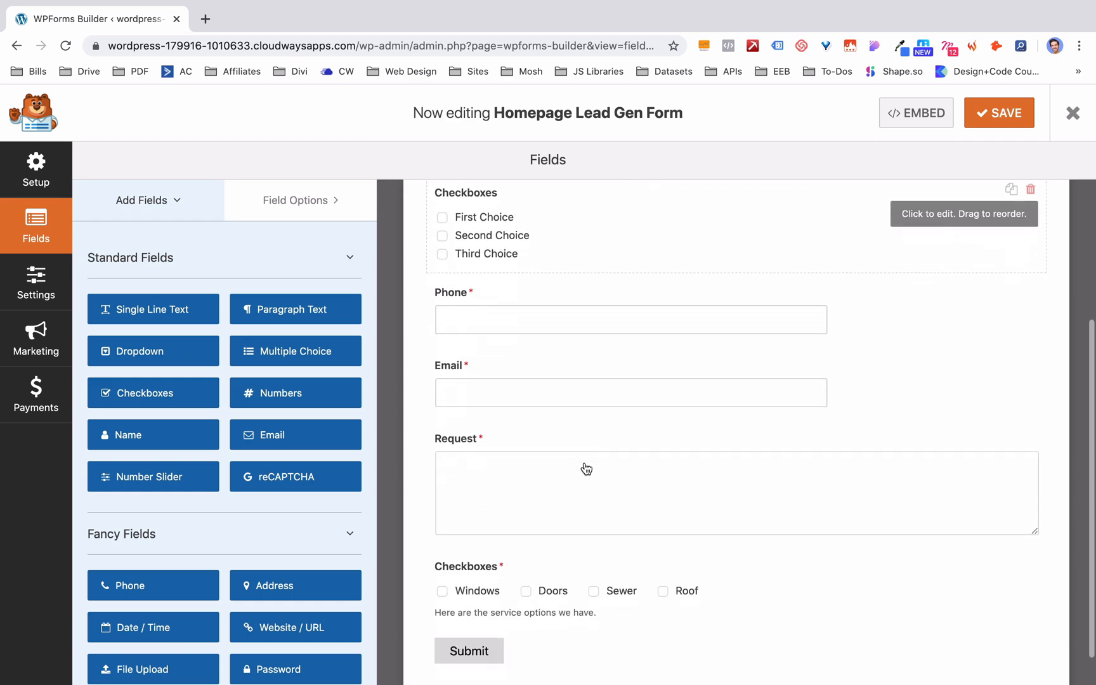
scroll(585, 467, up, 2)
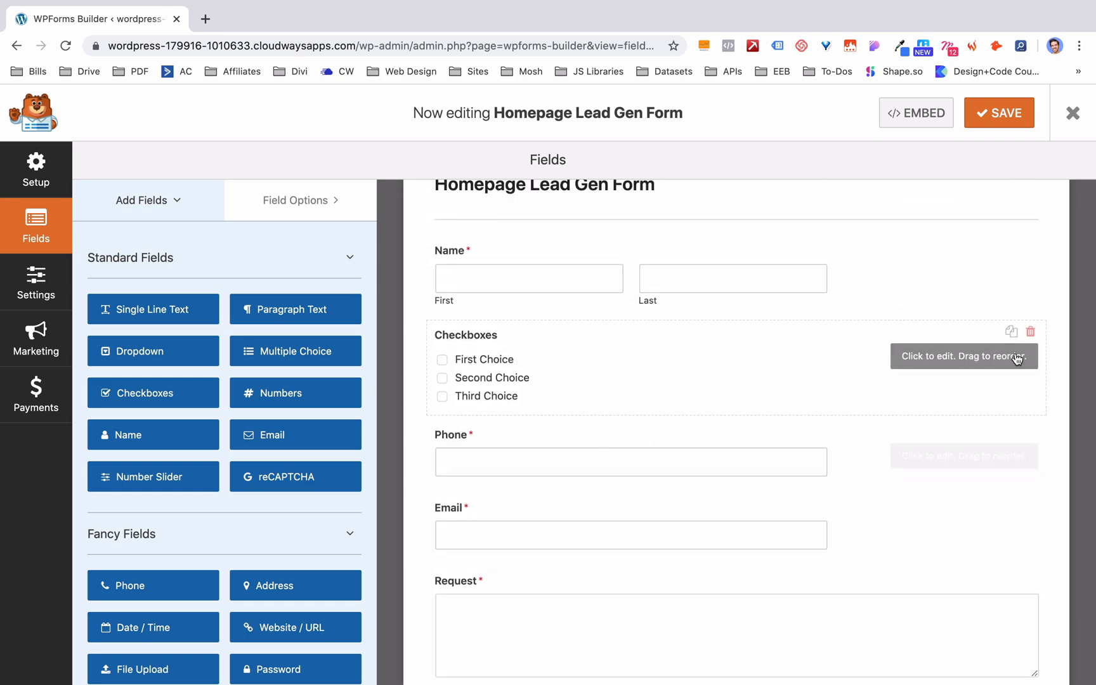
click(1030, 331)
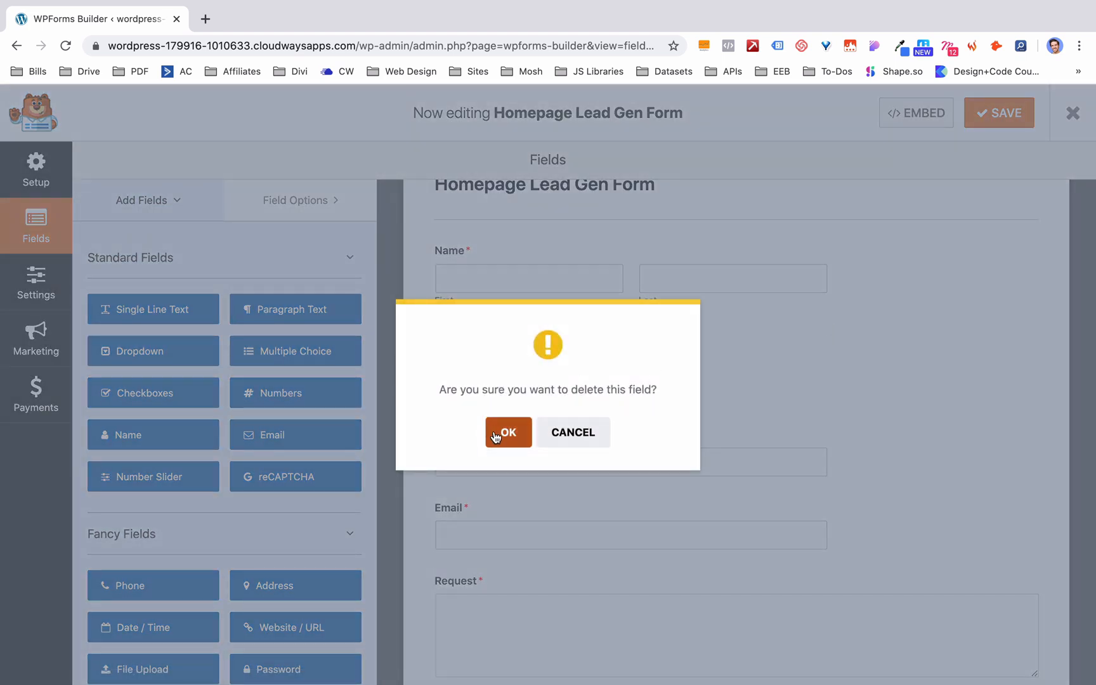
click(498, 437)
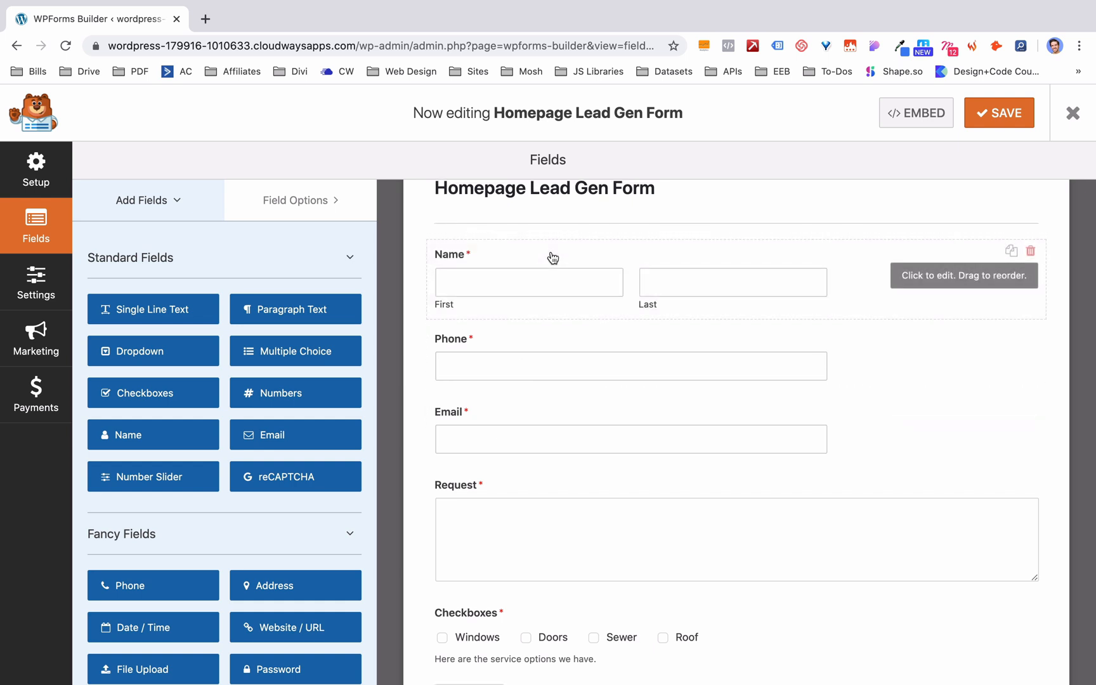
Step: Change the Name field's format to Simple
click(943, 282)
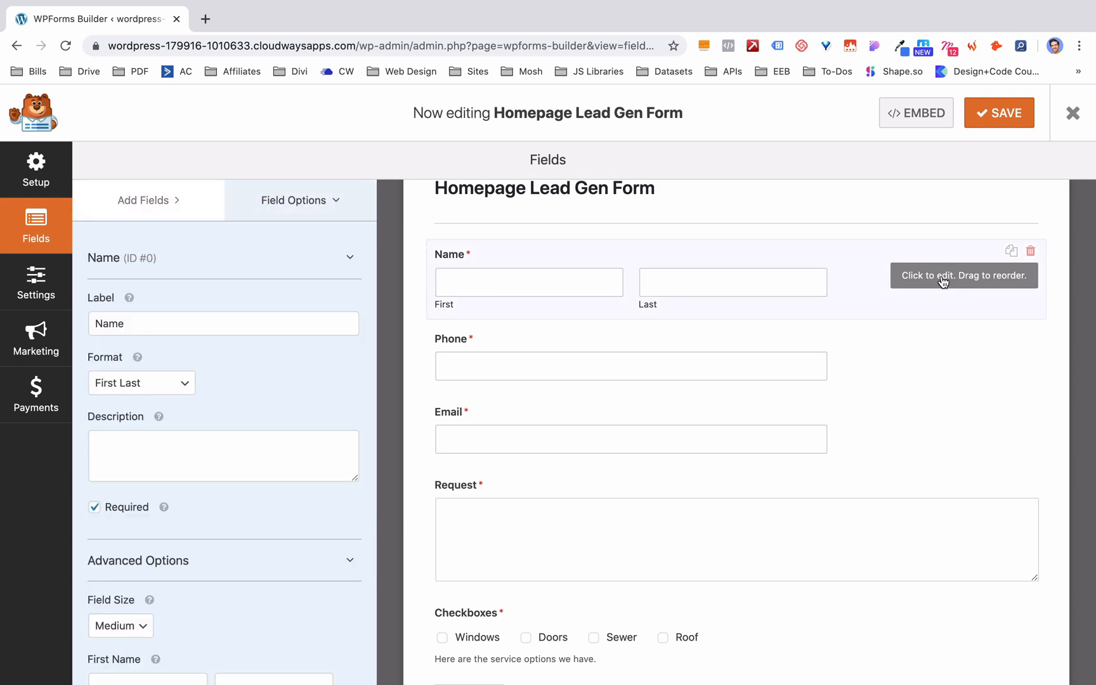
click(188, 381)
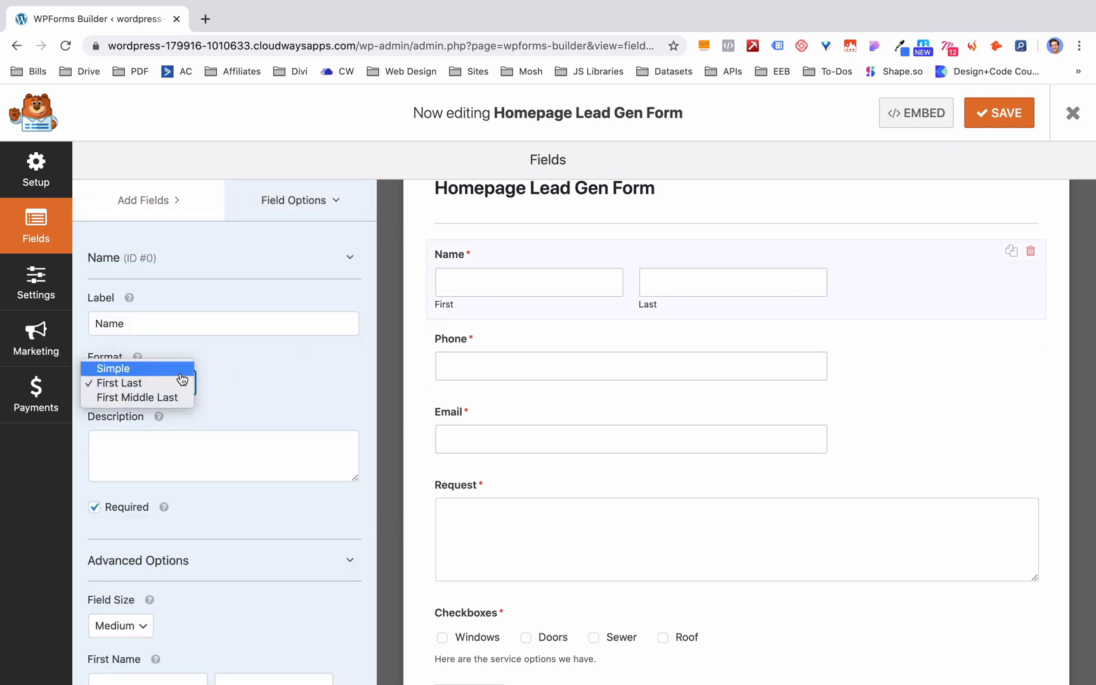
click(171, 369)
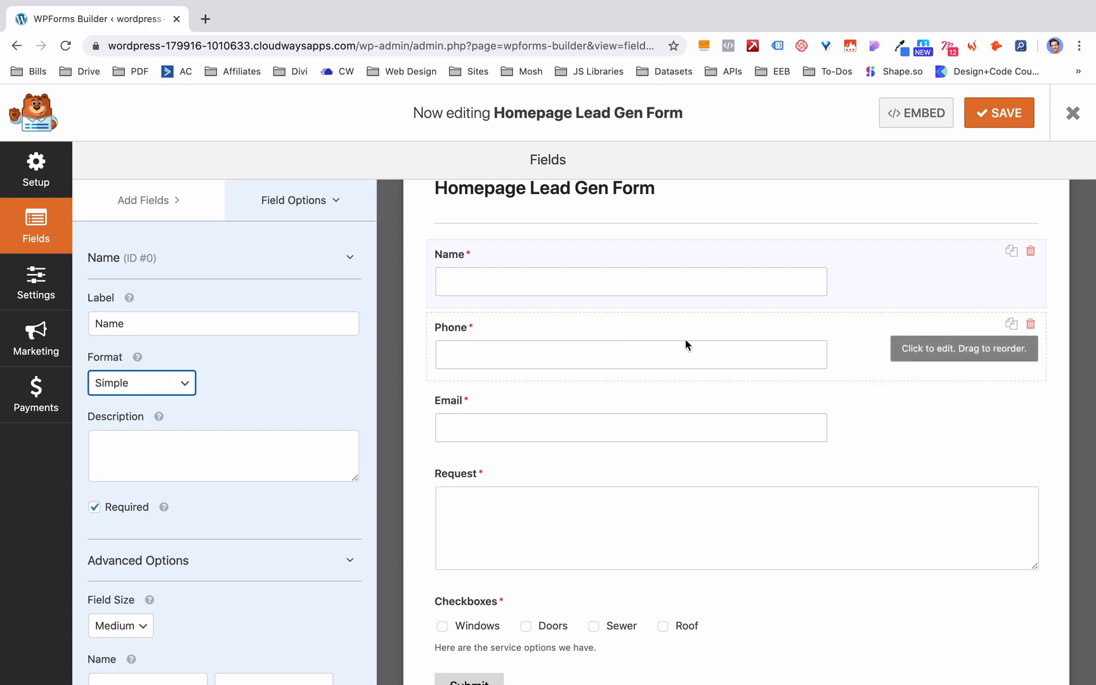
Step: Delete the Phone and Request fields from the form
click(1031, 323)
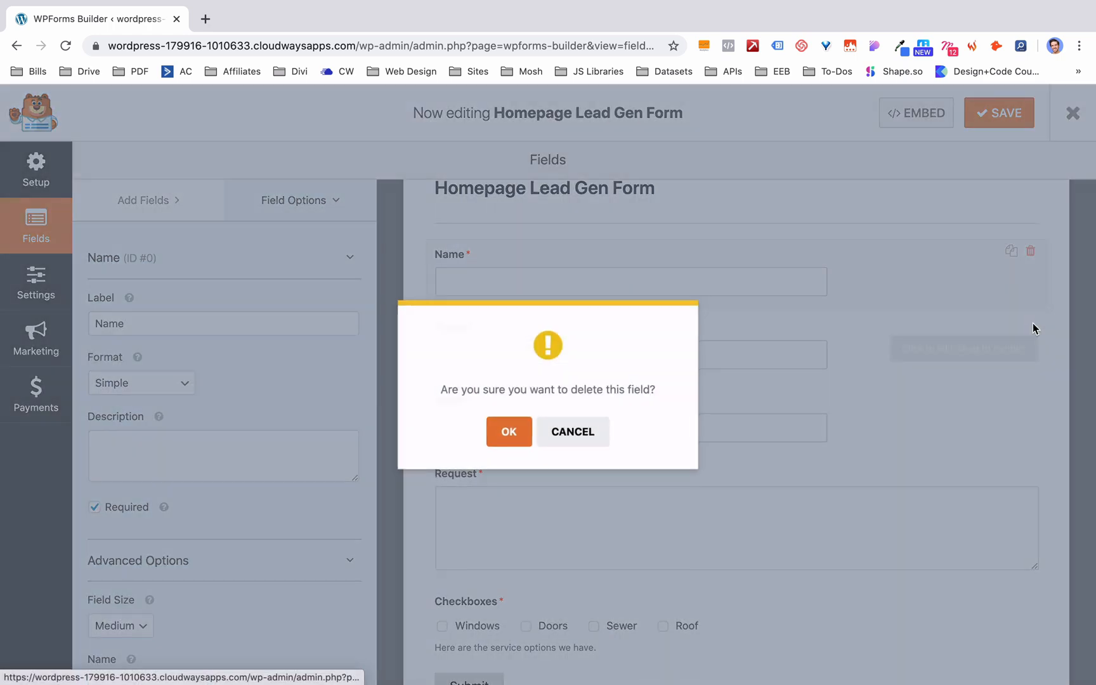
click(508, 432)
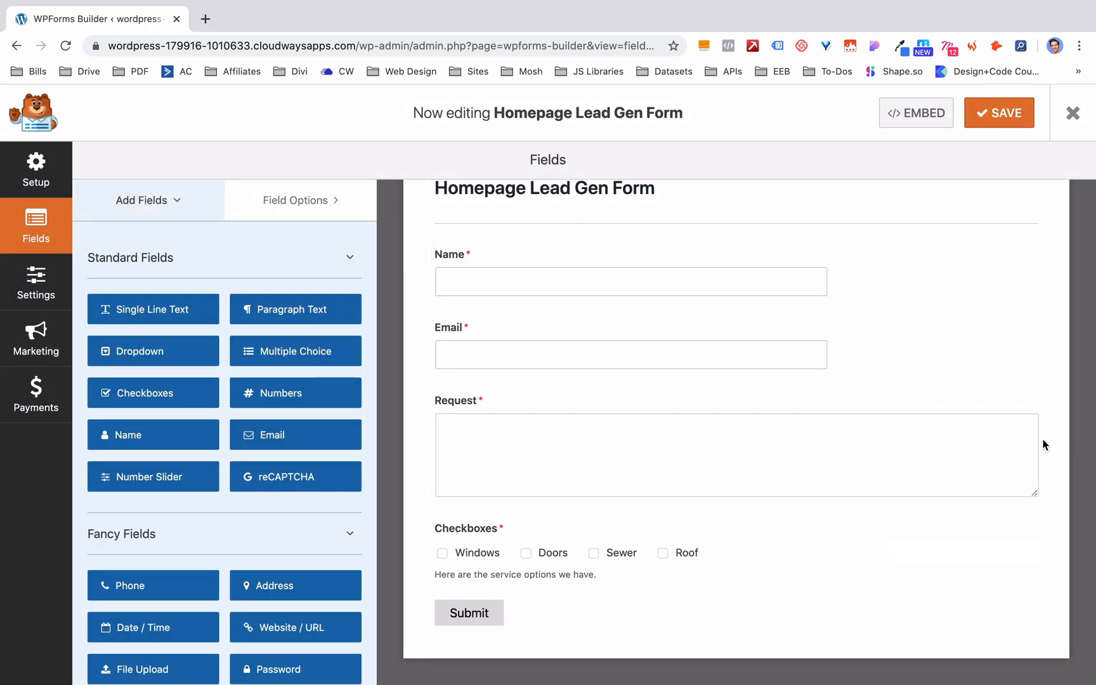
click(1030, 397)
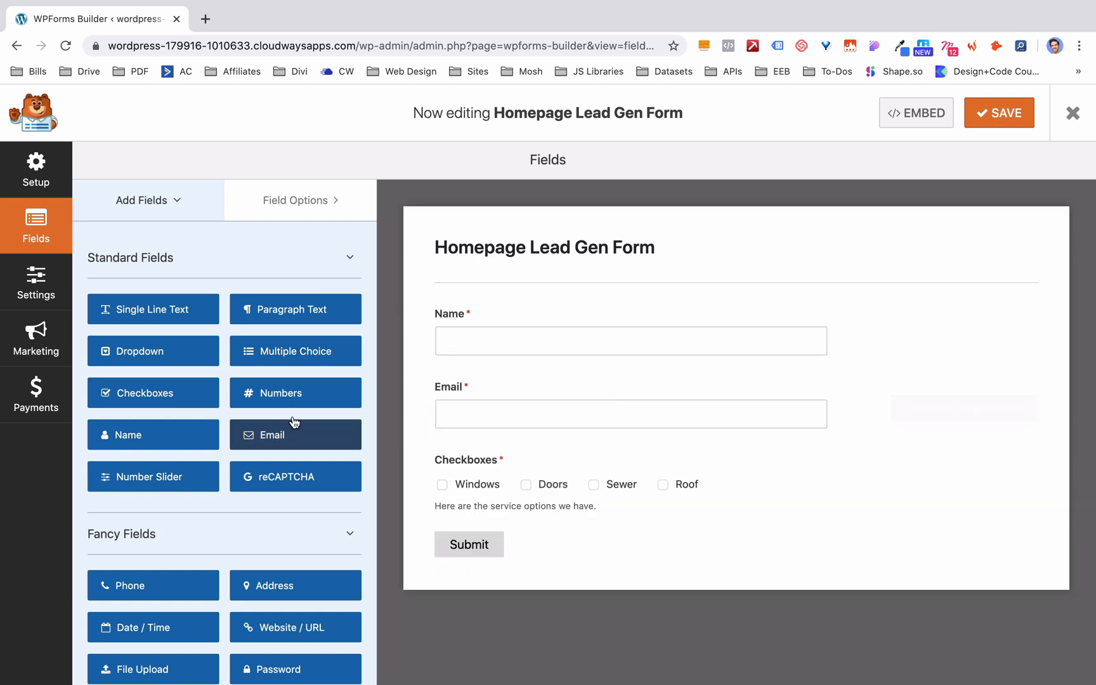
Step: Add a File Upload field between Email and Checkboxes, and a Rating field directly below Email
scroll(291, 419, down, 2)
scroll(290, 414, up, 1)
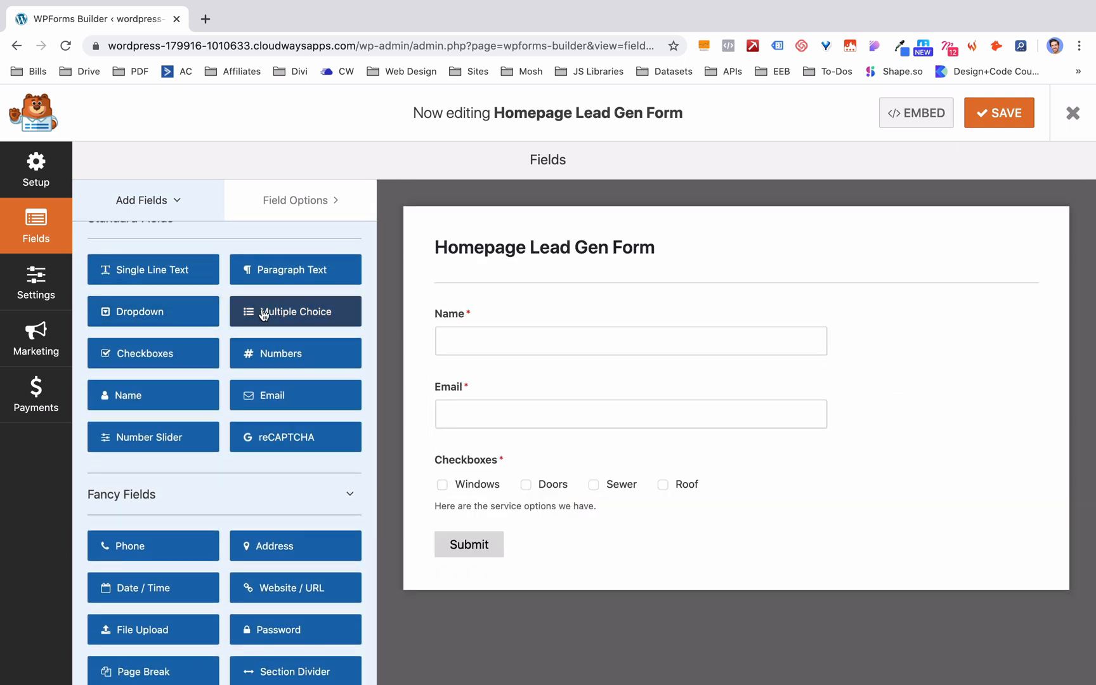
scroll(312, 370, down, 2)
scroll(312, 370, down, 5)
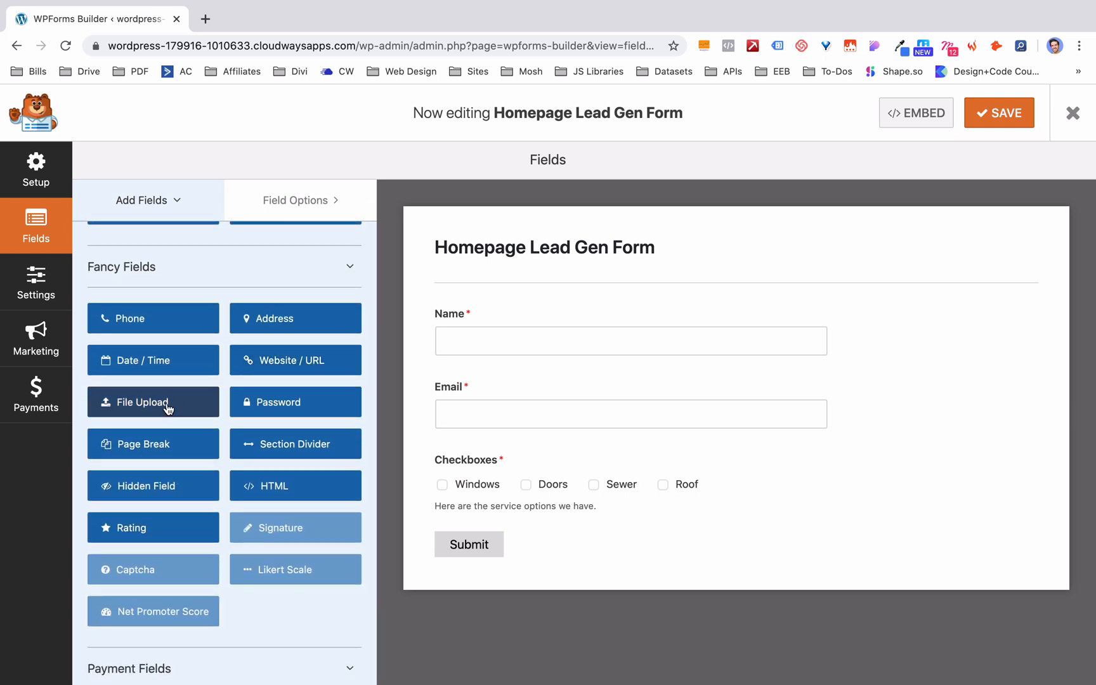
drag(168, 408, 644, 465)
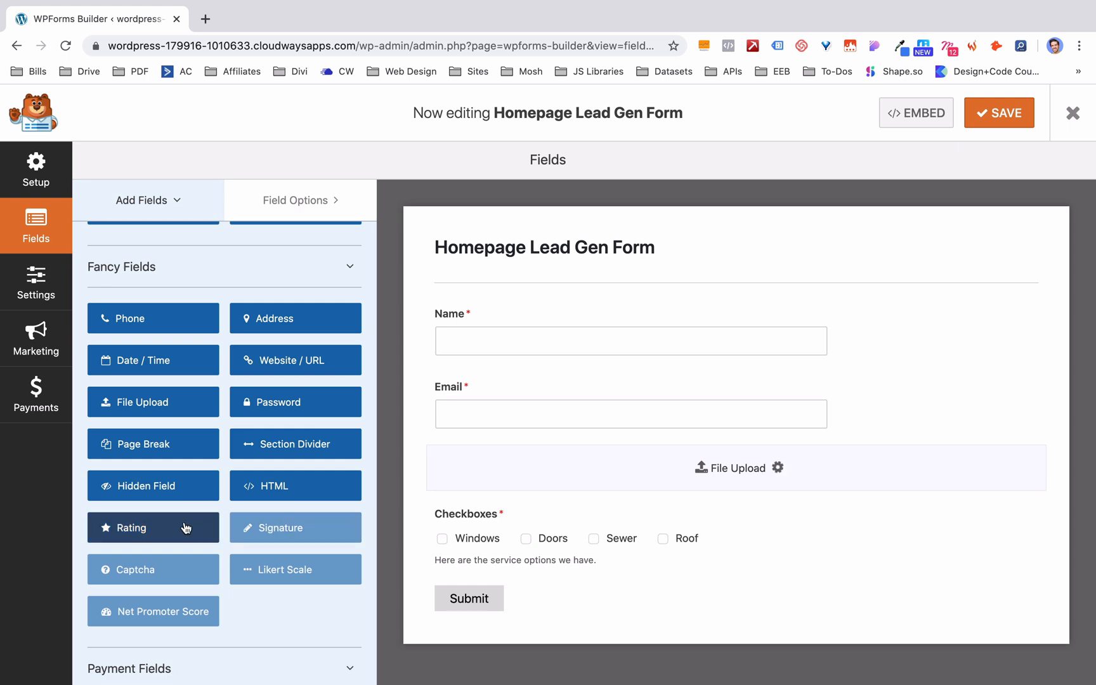
drag(185, 528, 621, 426)
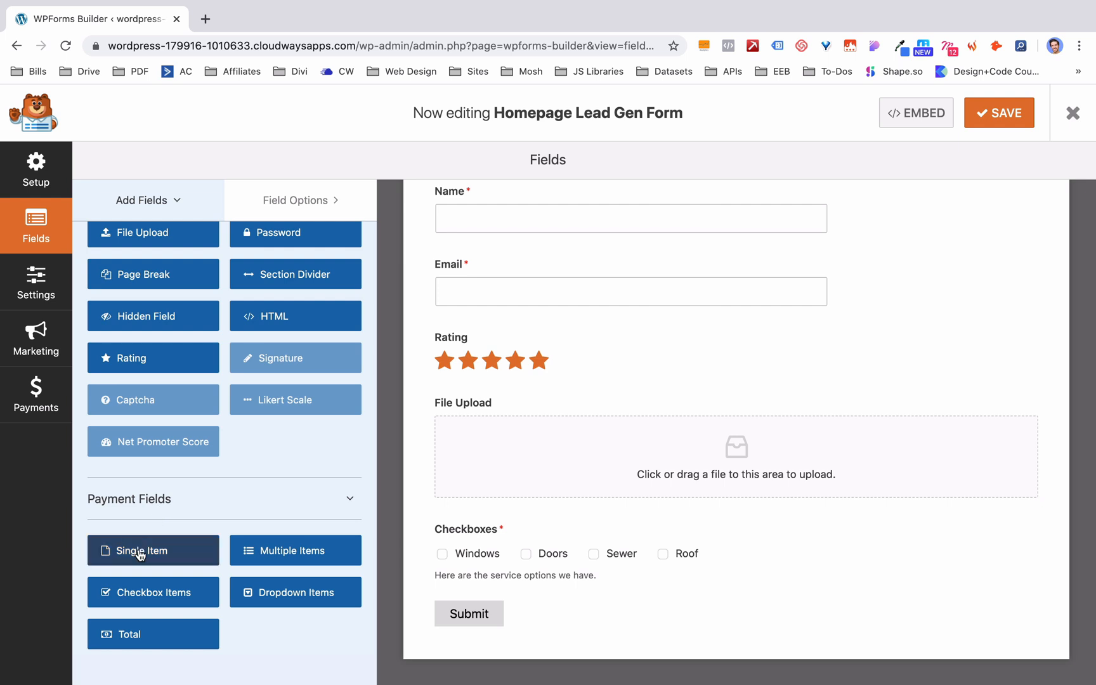
Step: Add a Single Item payment field below the Checkboxes field and set its item price to 50.00
drag(140, 555, 647, 613)
scroll(644, 615, down, 2)
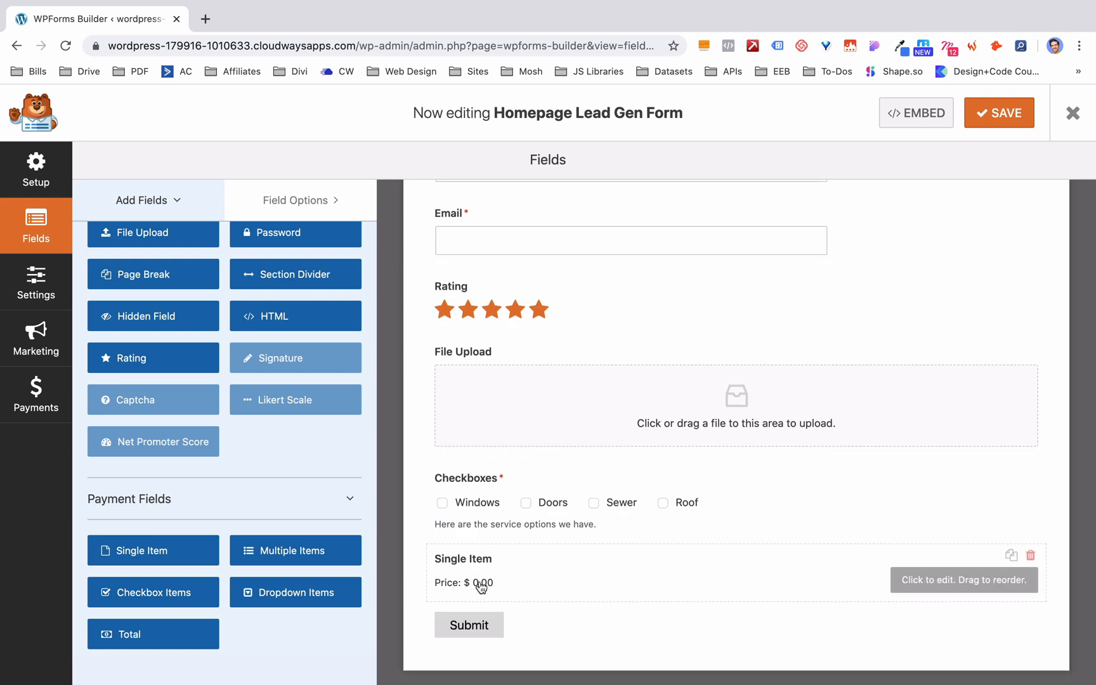
click(962, 578)
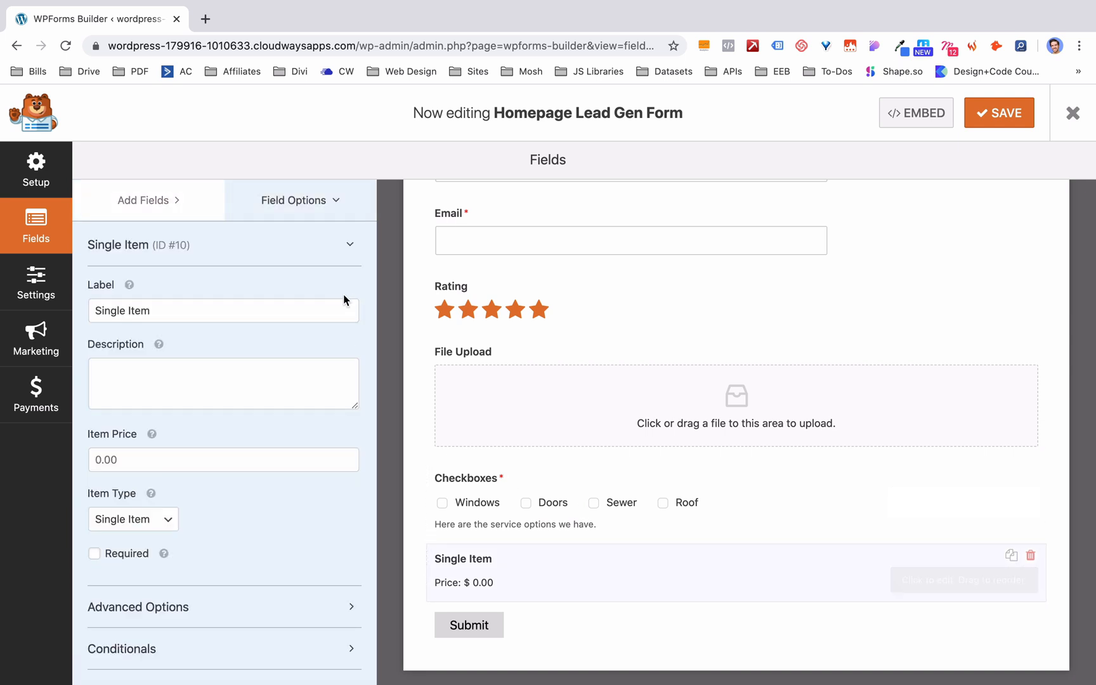
click(191, 458)
text(50)
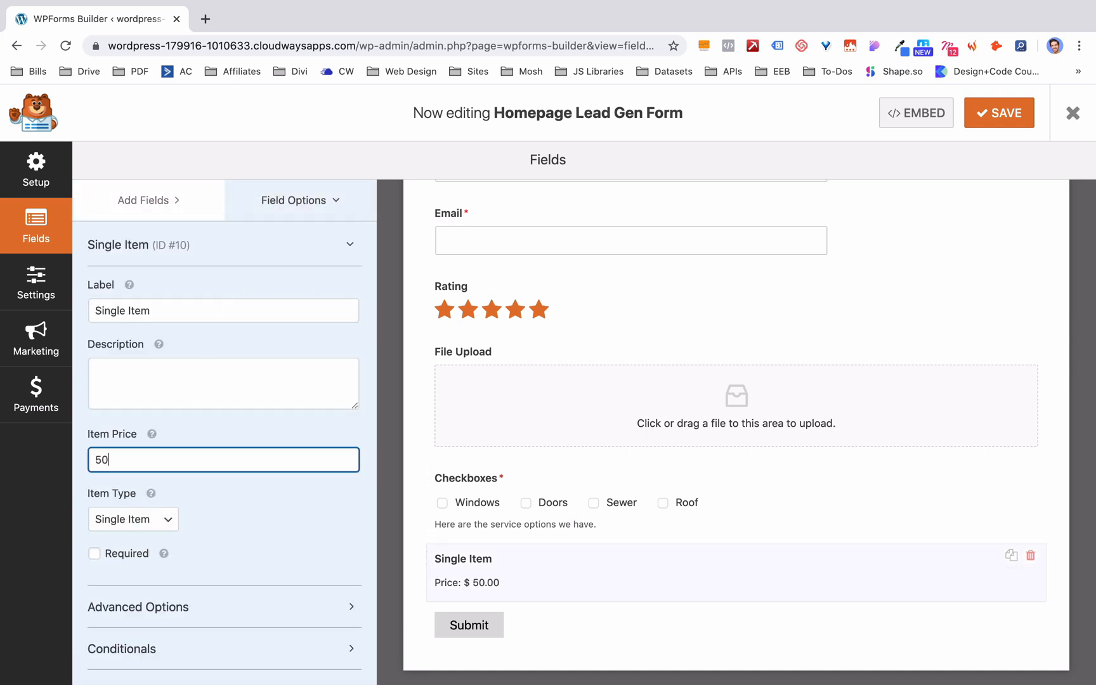
text(.00)
Step: Delete the Single Item and File Upload fields from the form
click(303, 213)
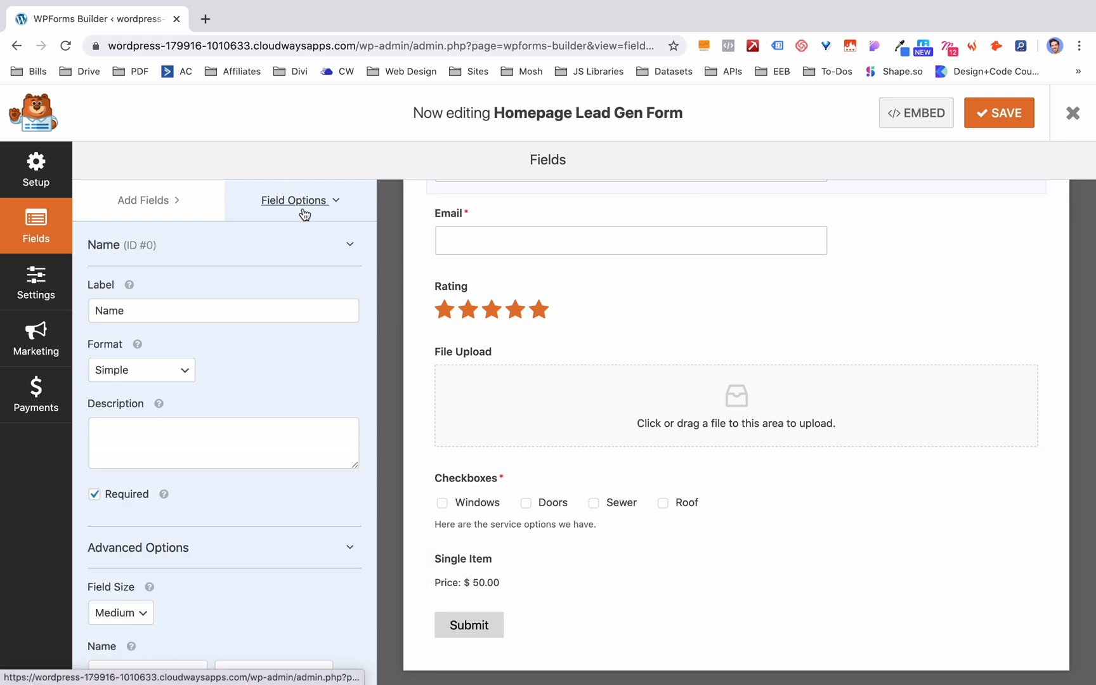
click(250, 550)
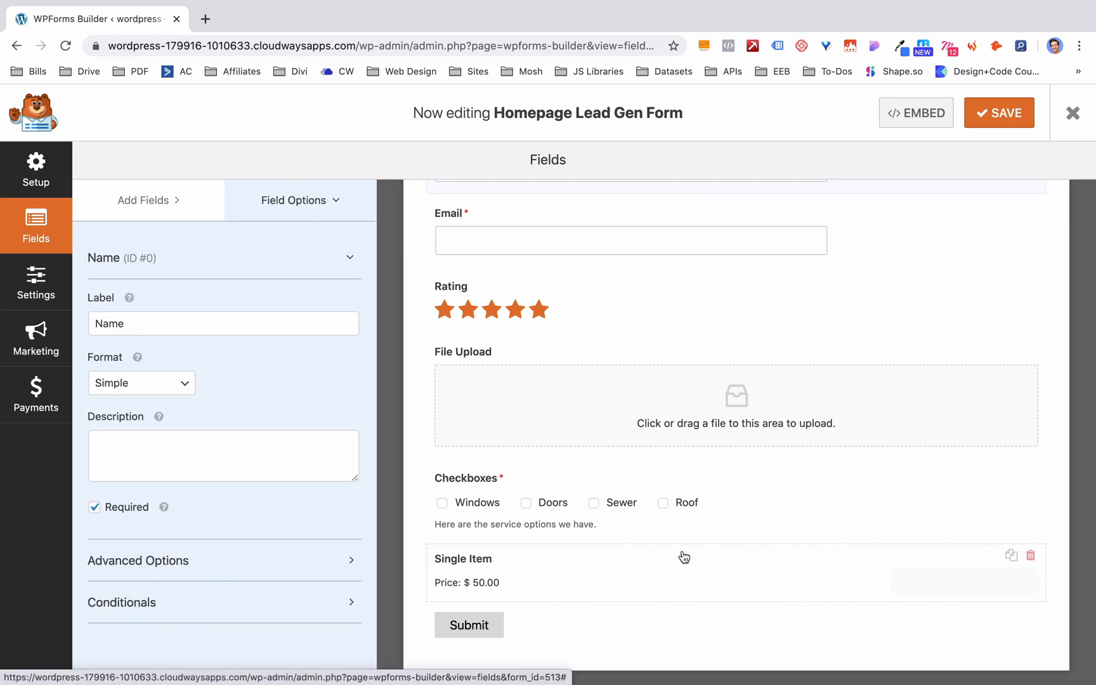
click(1028, 553)
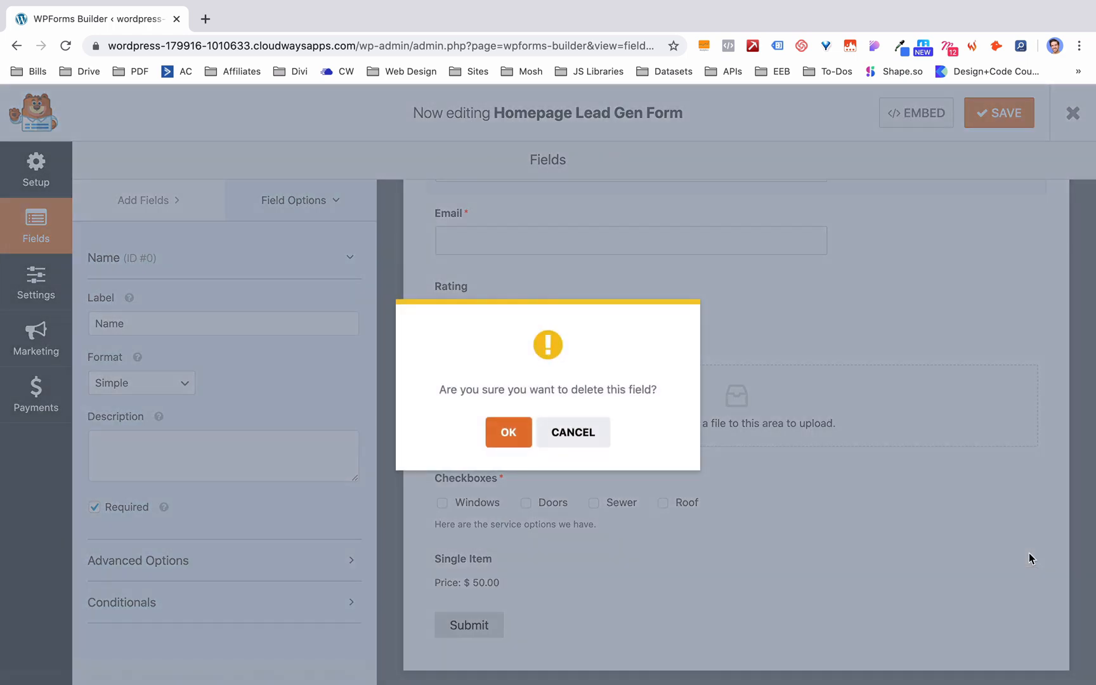
click(496, 438)
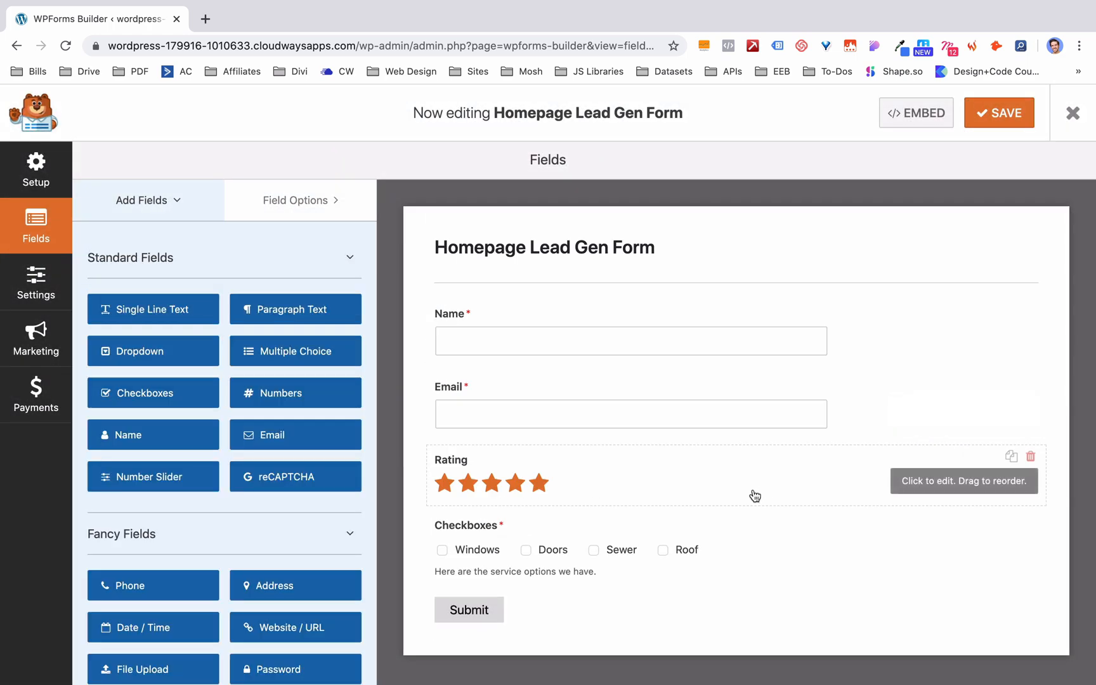
Step: Delete the Rating field from the form and save the form
click(1030, 456)
click(504, 427)
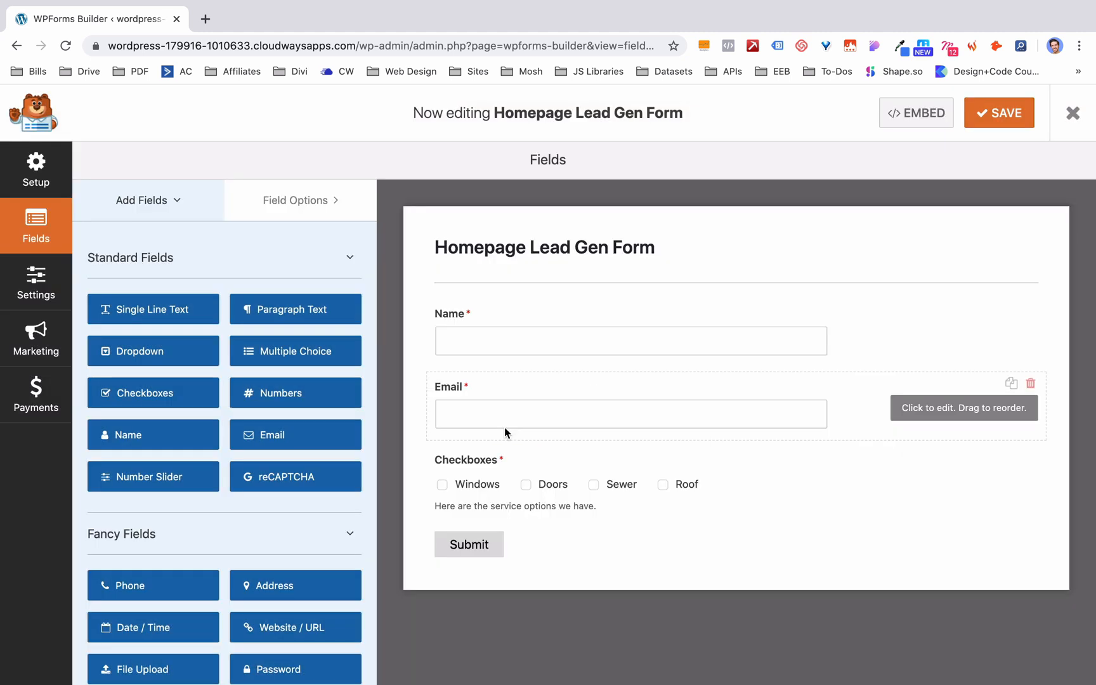
click(1032, 112)
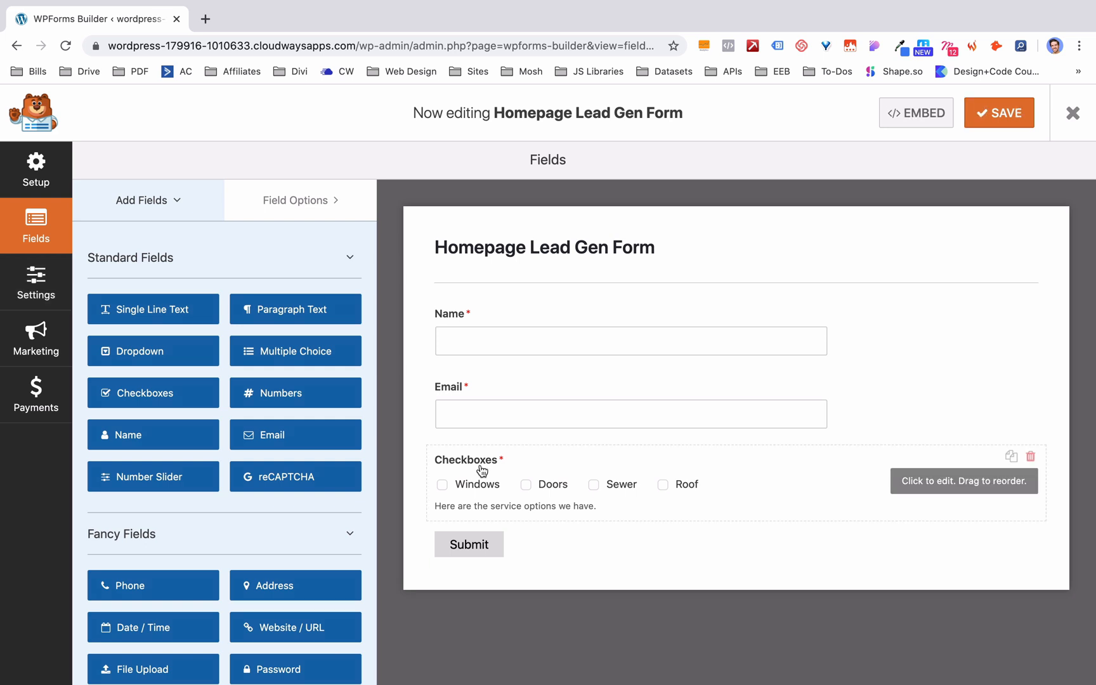
Step: Change the Checkboxes field's label to "What Service Are You Looking for a Quote On?" and save the form
click(926, 488)
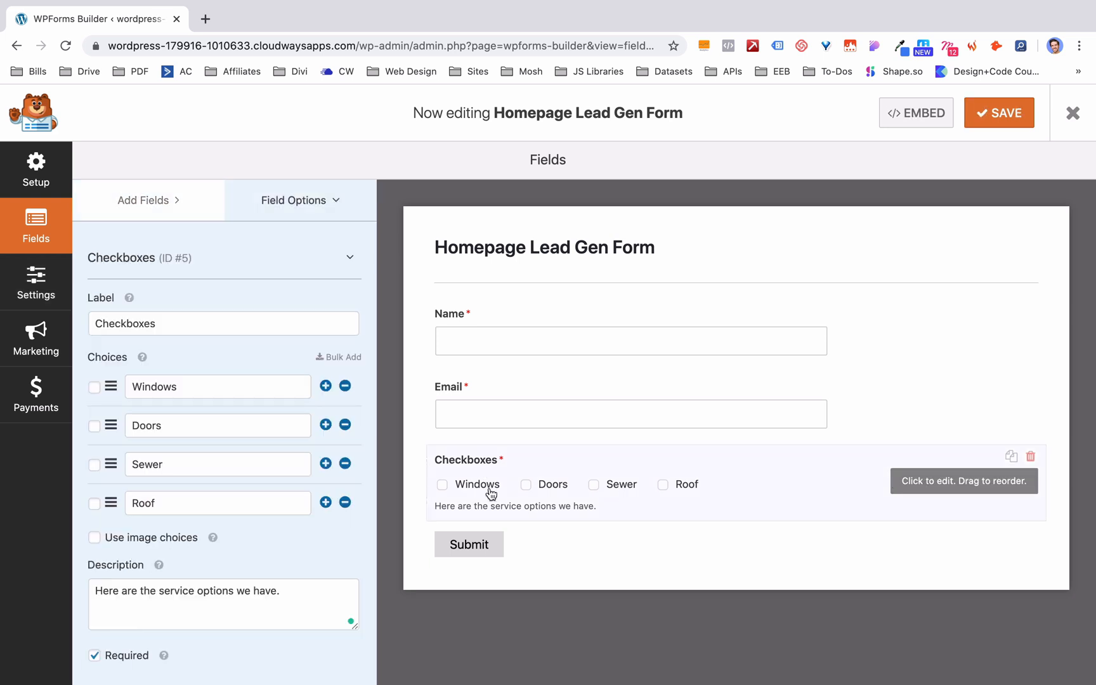
double_click(139, 325)
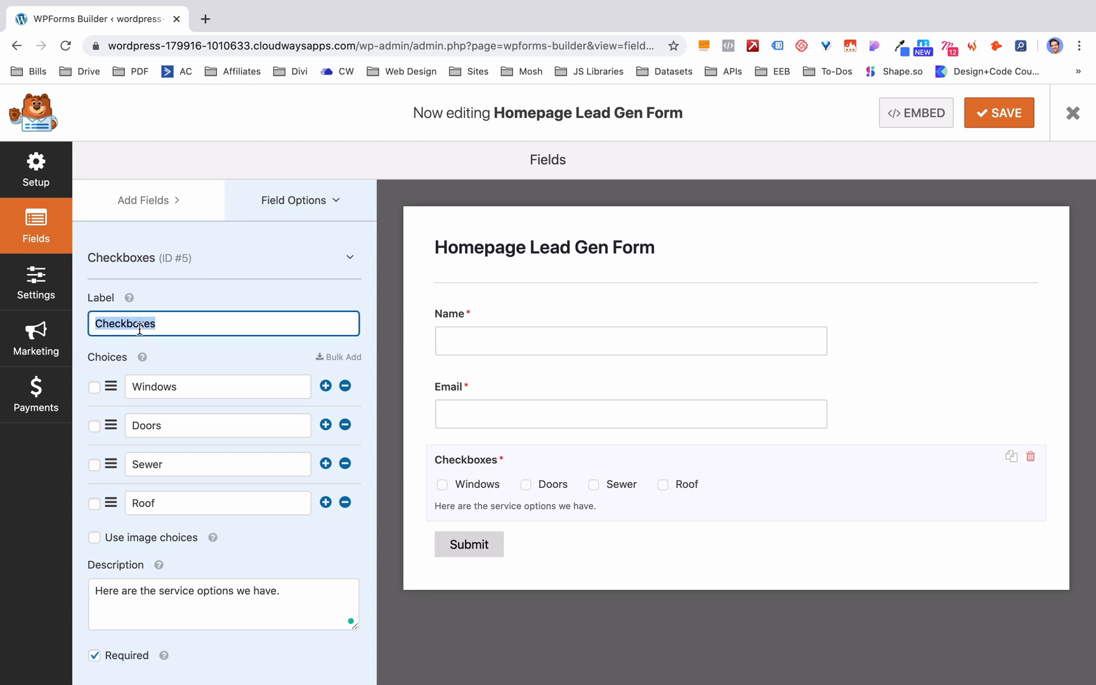
text(What Service Are You Looking for a Quote On?)
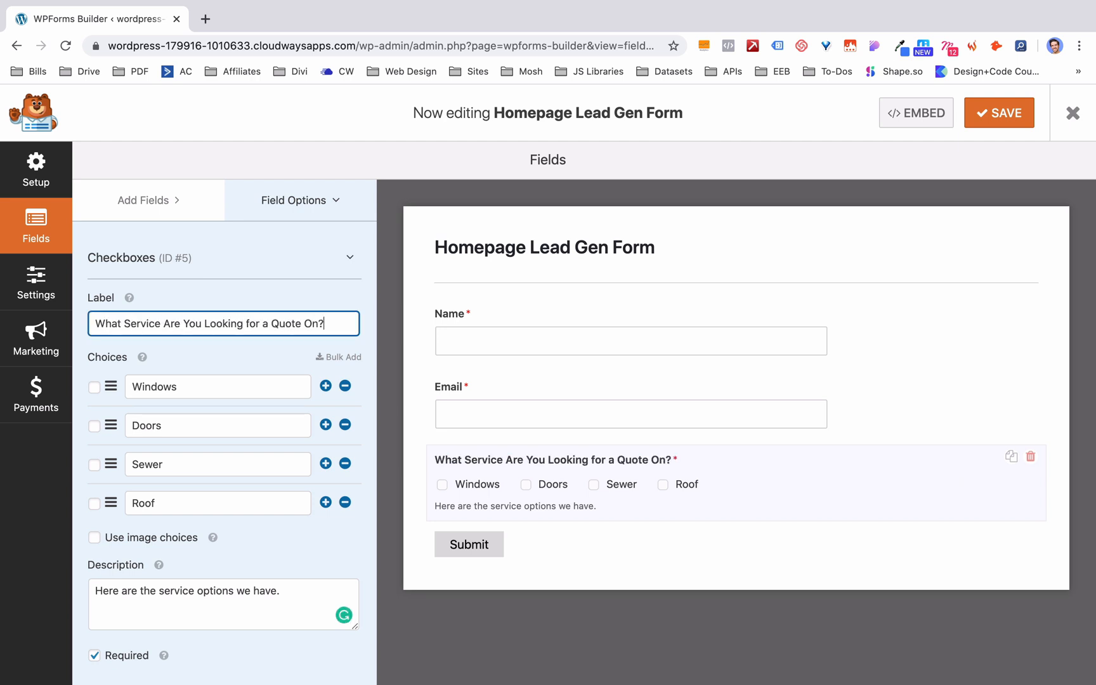
scroll(222, 444, down, 4)
scroll(114, 463, down, 6)
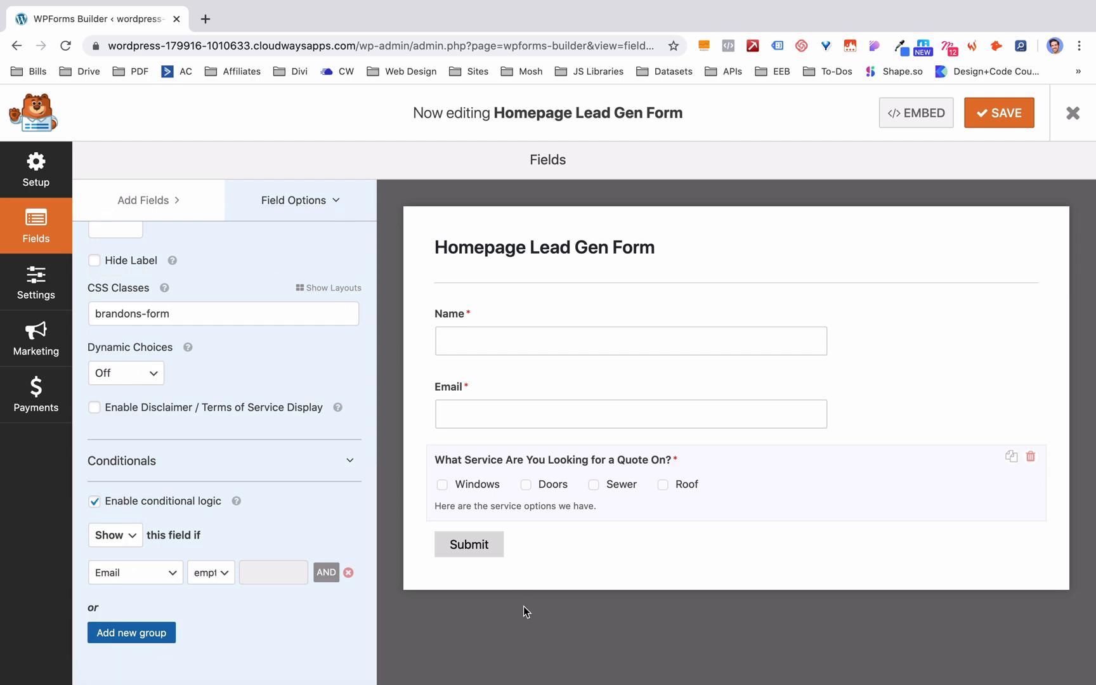
click(966, 114)
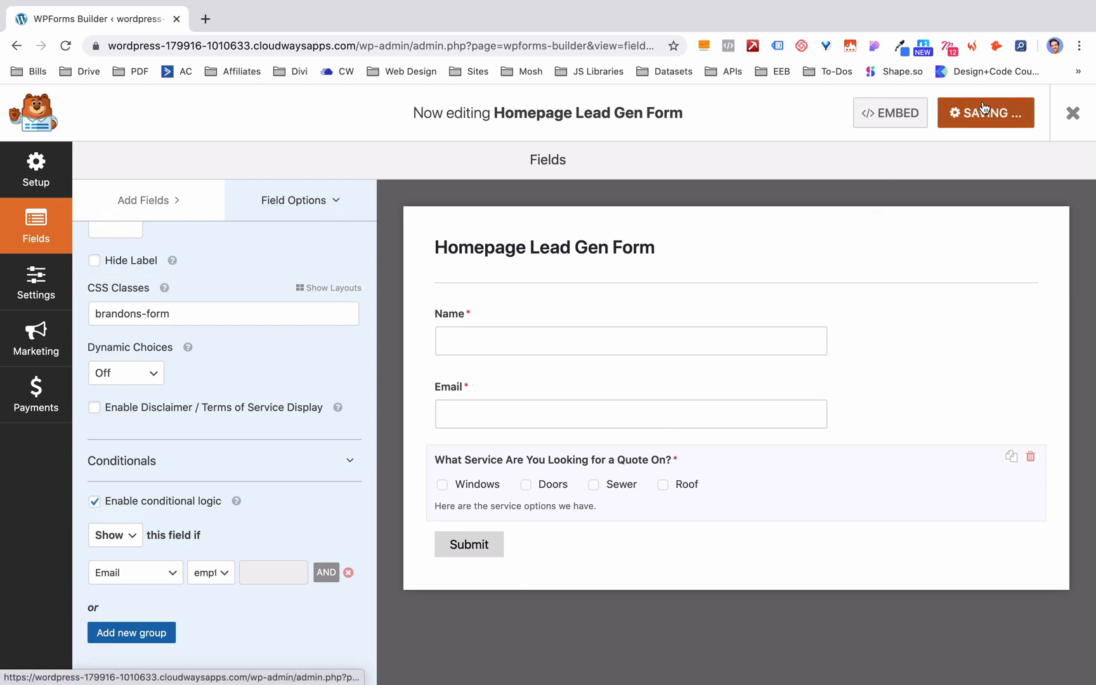
click(149, 200)
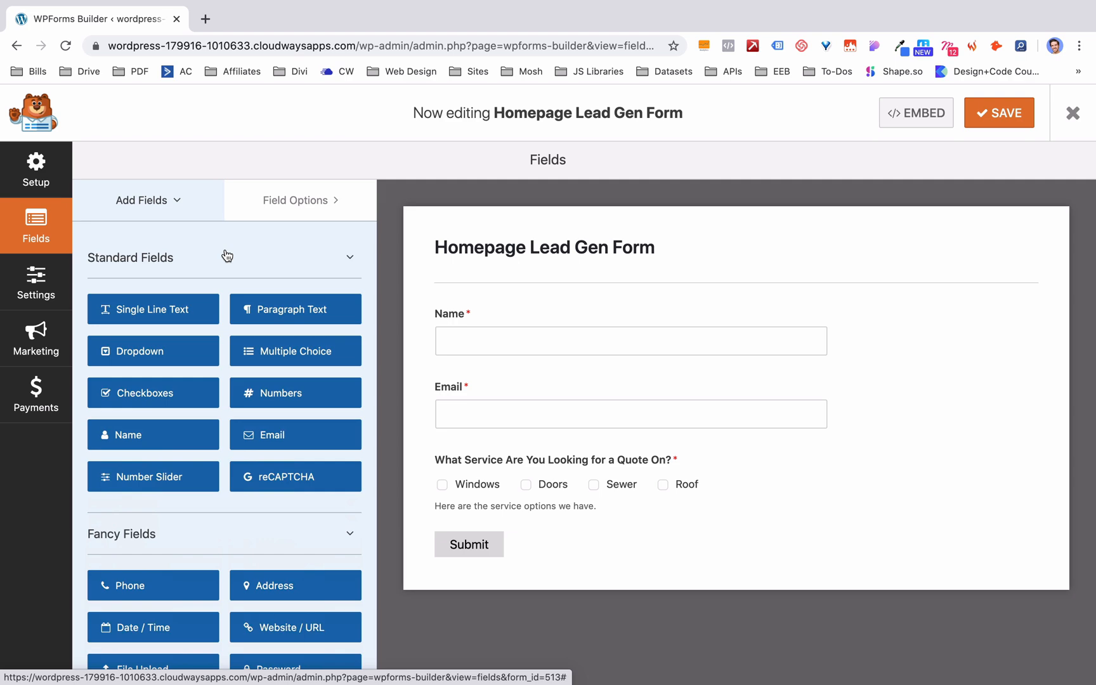
Step: Look at the form's embed shortcode and the accompanying How to Embed A Form video, and close the embed dialog
click(916, 118)
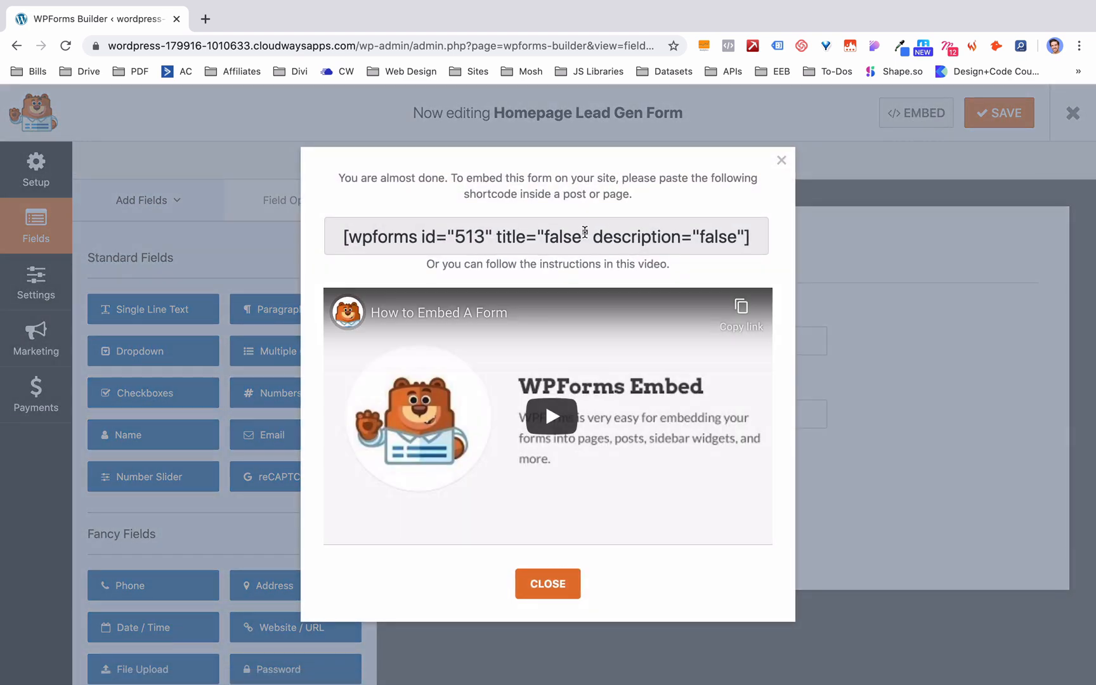
double_click(584, 235)
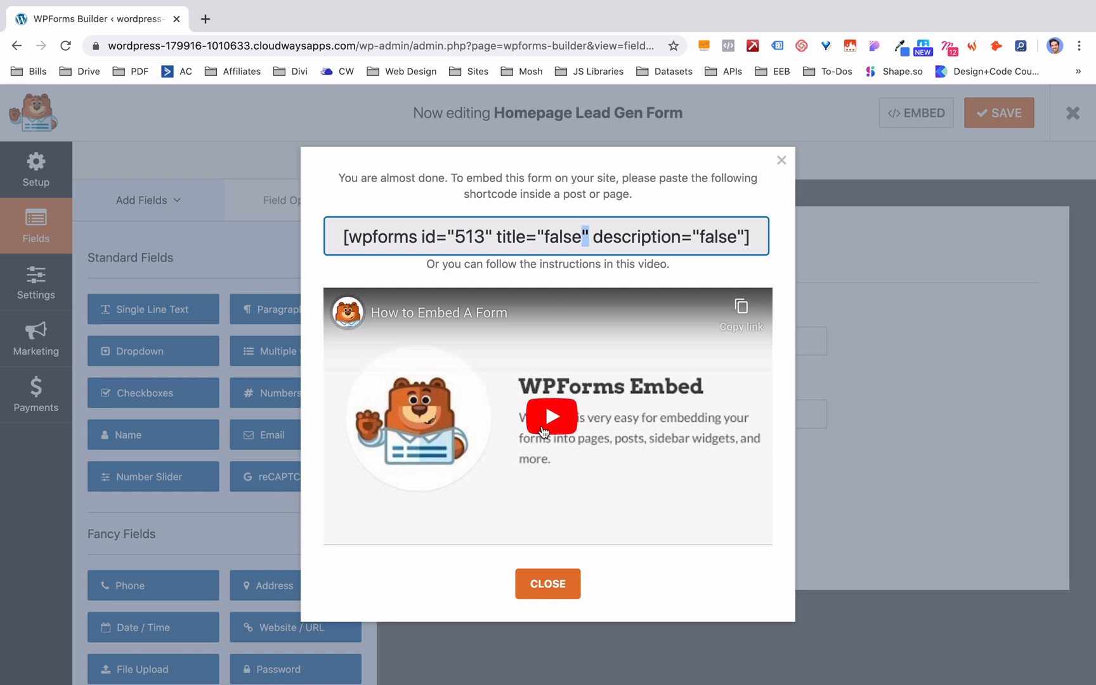
double_click(543, 431)
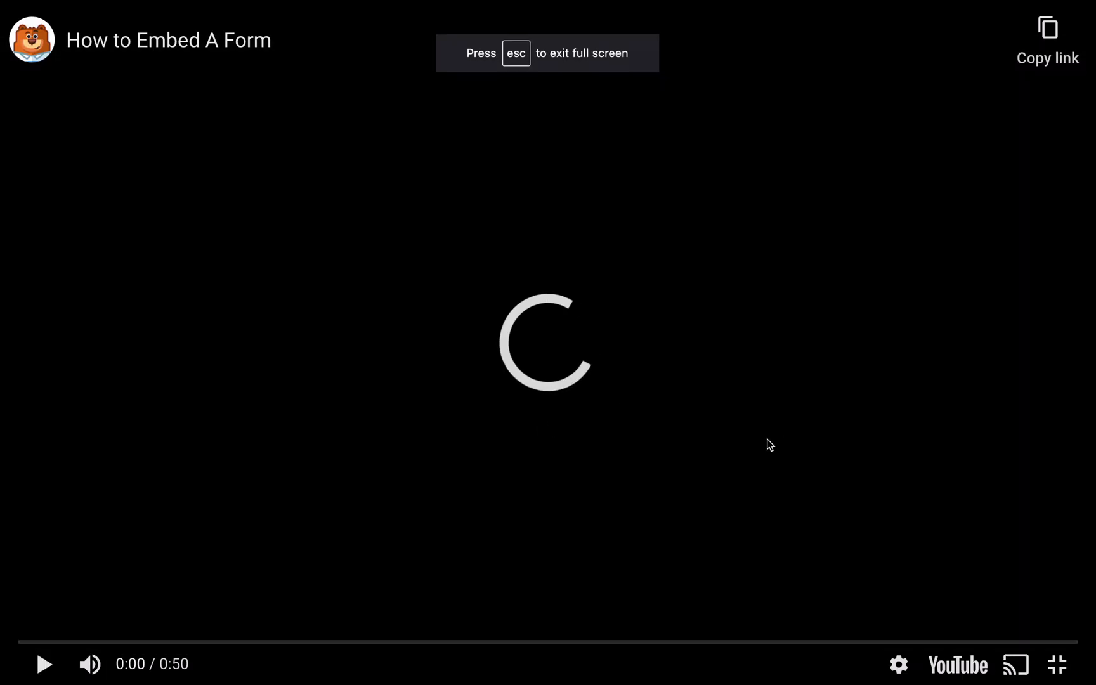
key(Escape)
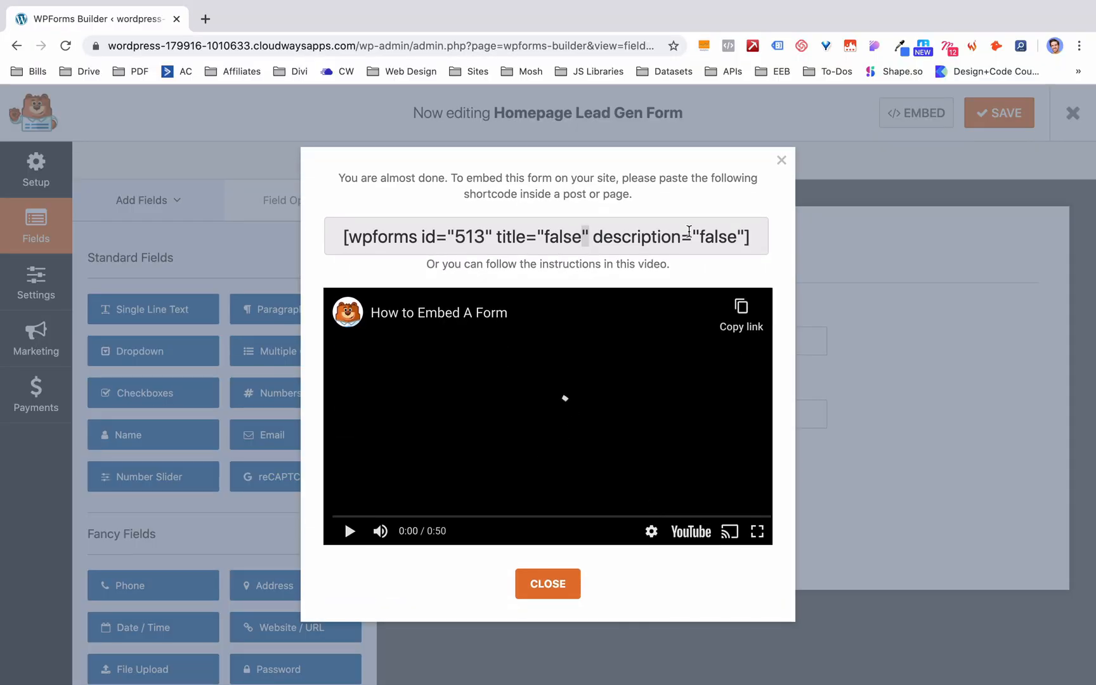
triple_click(689, 232)
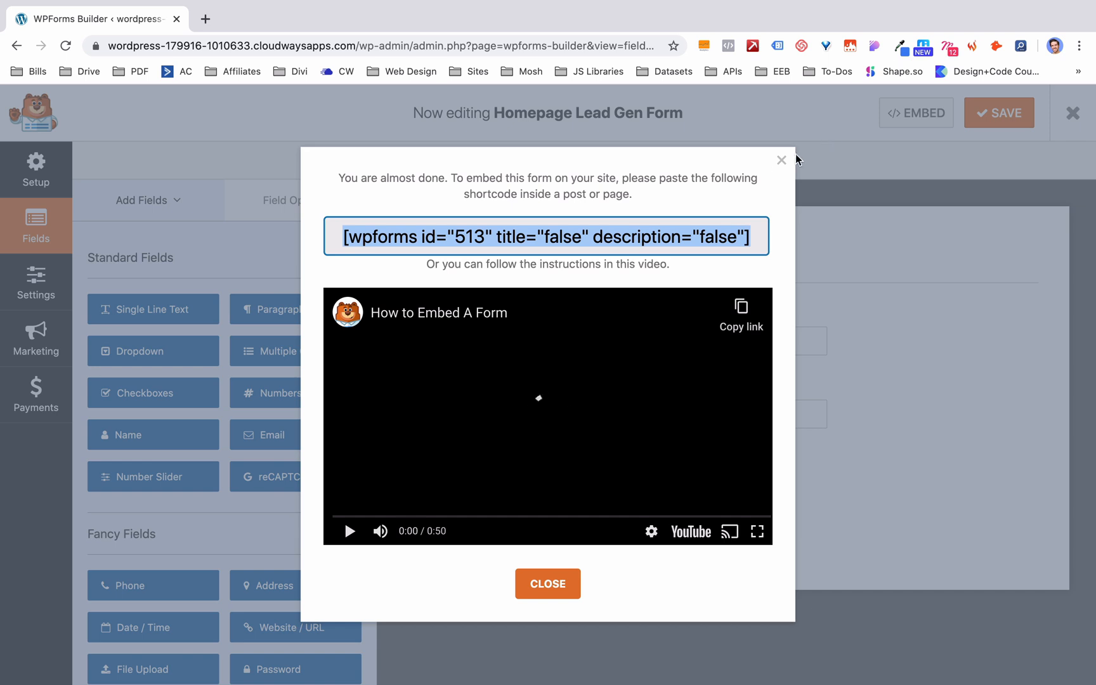
click(781, 160)
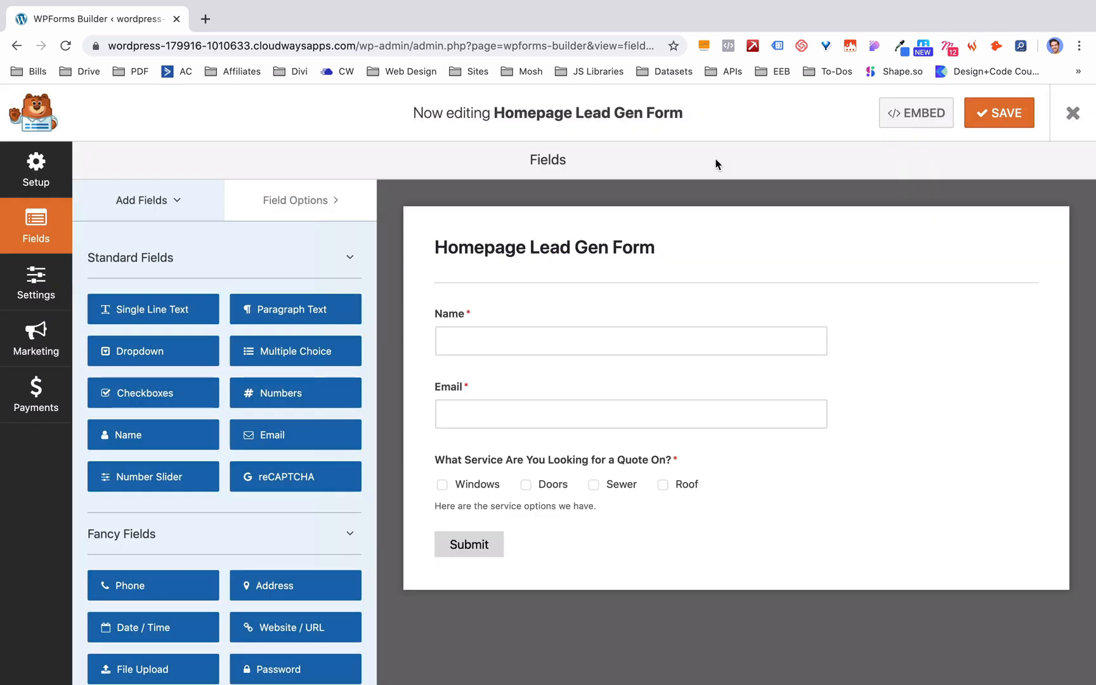
Step: Look through the form's marketing integrations, checking the ActiveCampaign and Constant Contact options
click(43, 347)
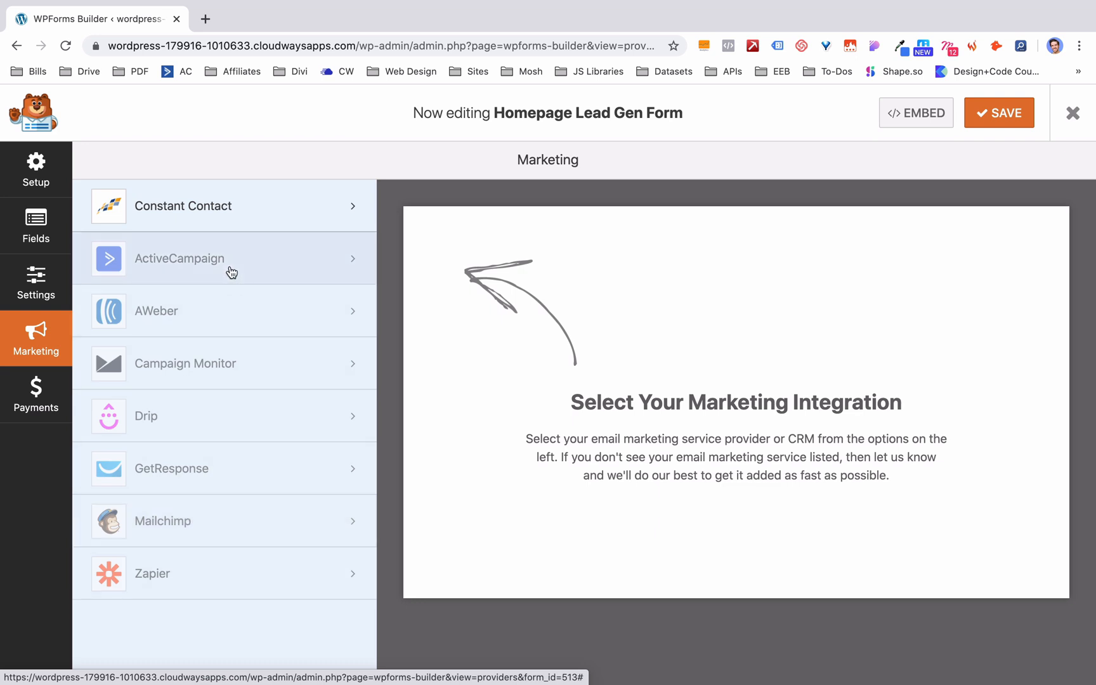
click(272, 264)
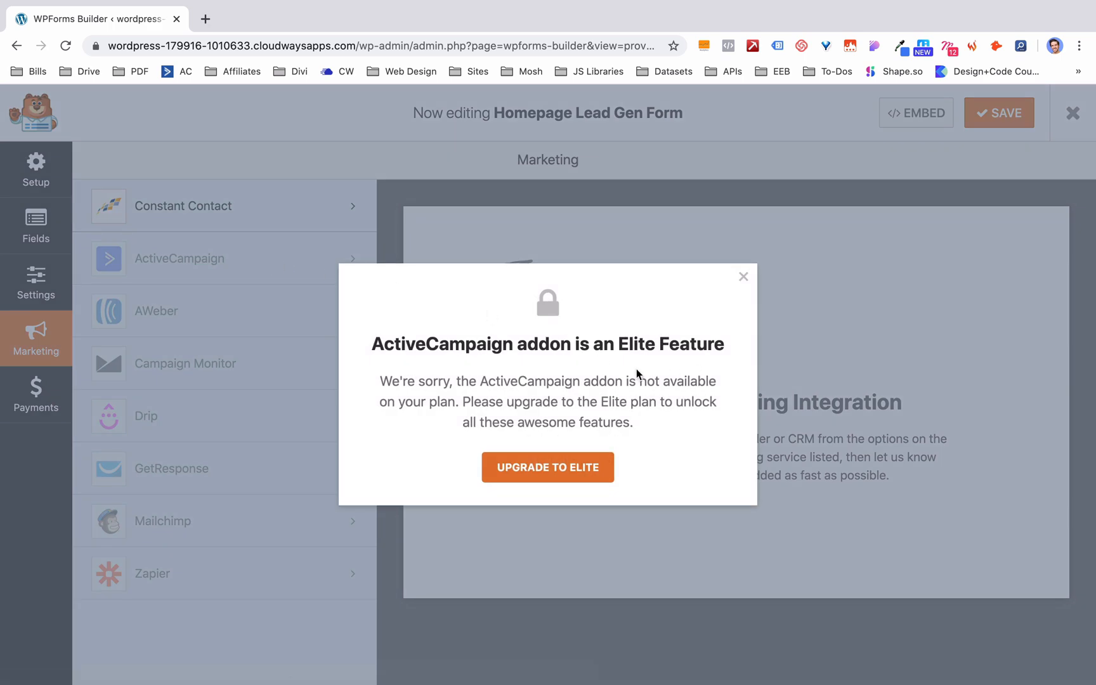
click(742, 277)
click(322, 205)
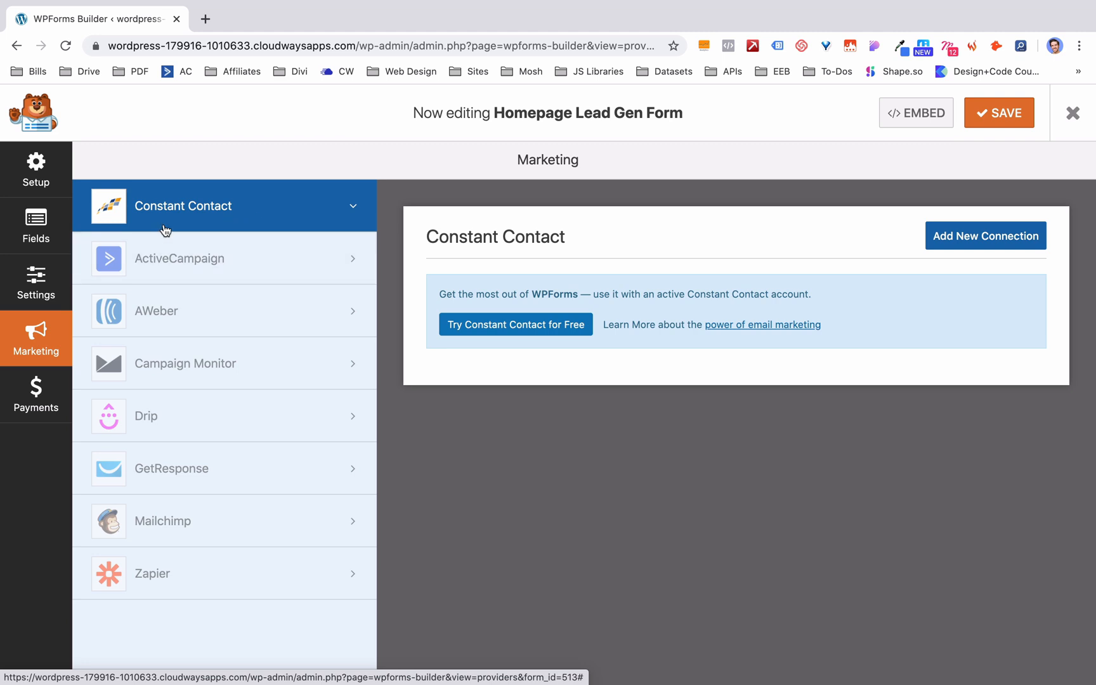
Step: In the form's general settings, set the submit button text to "Get Your Quote Now, My Friend!"
click(24, 283)
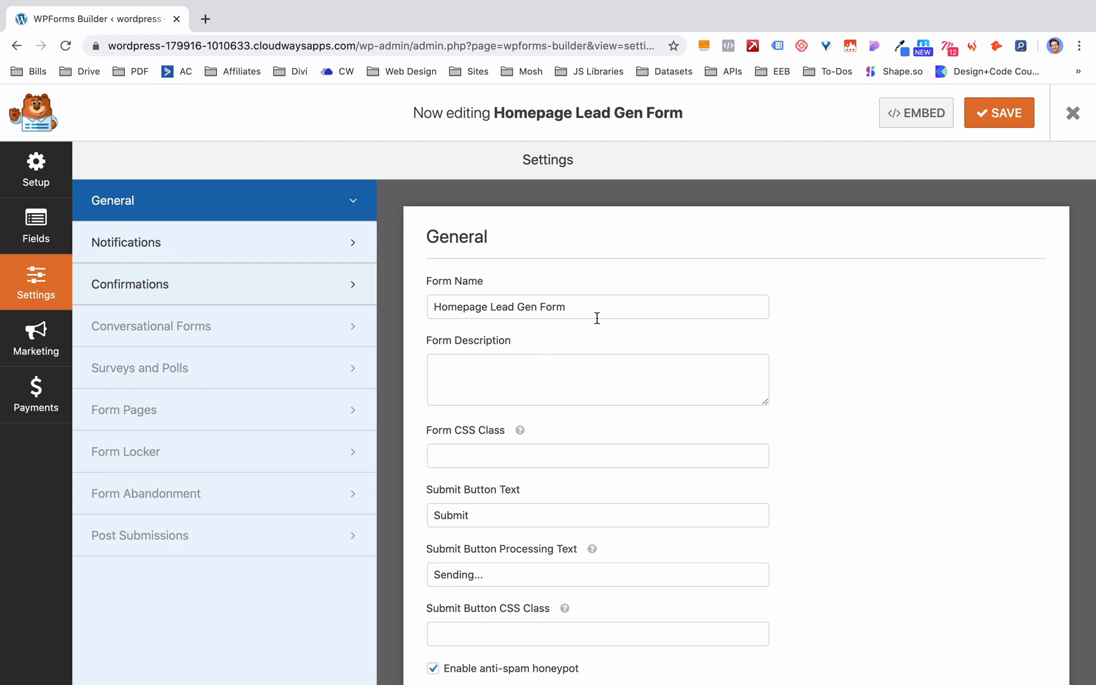
scroll(597, 318, down, 2)
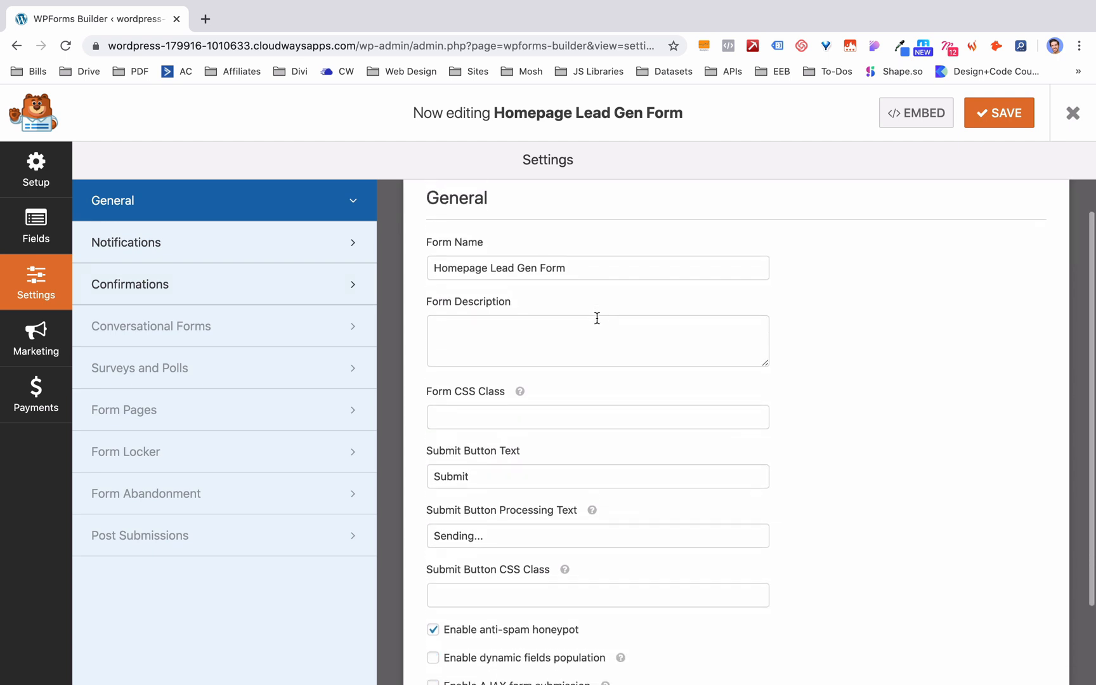
scroll(597, 318, down, 3)
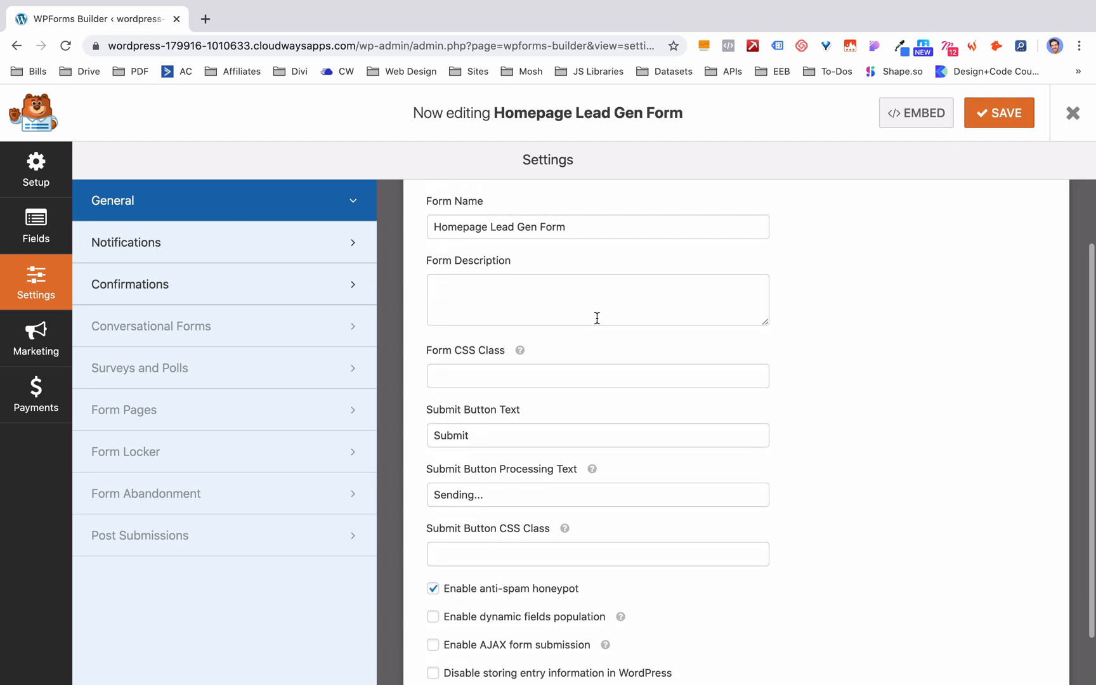
double_click(498, 419)
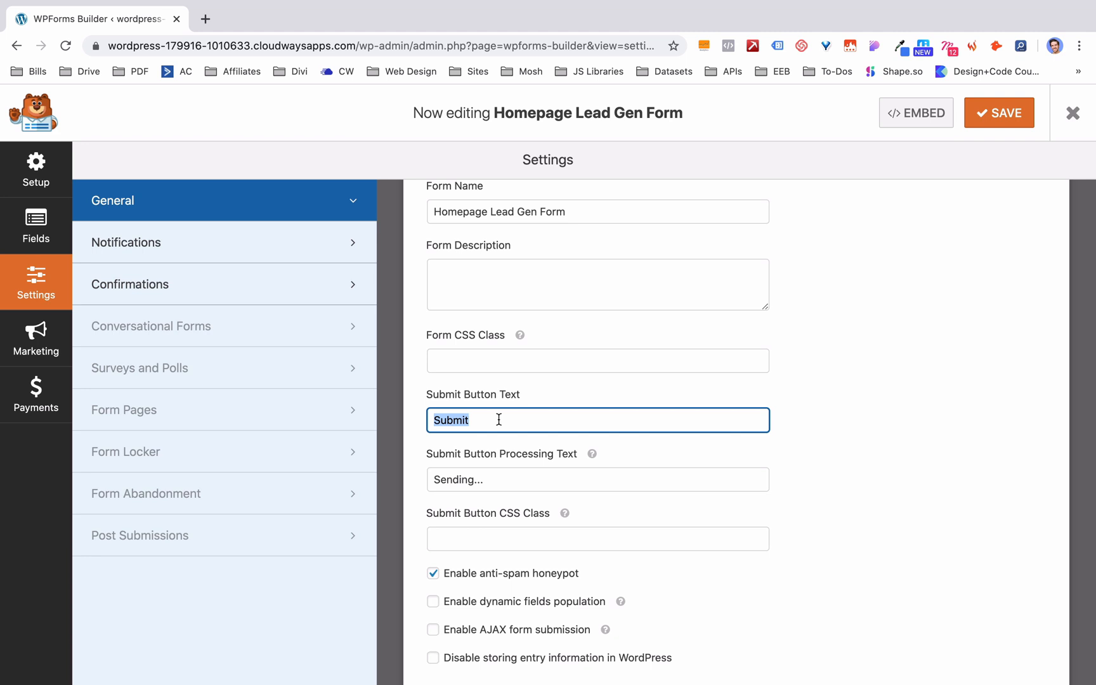
text(Get Your Quote Now, My Friend!)
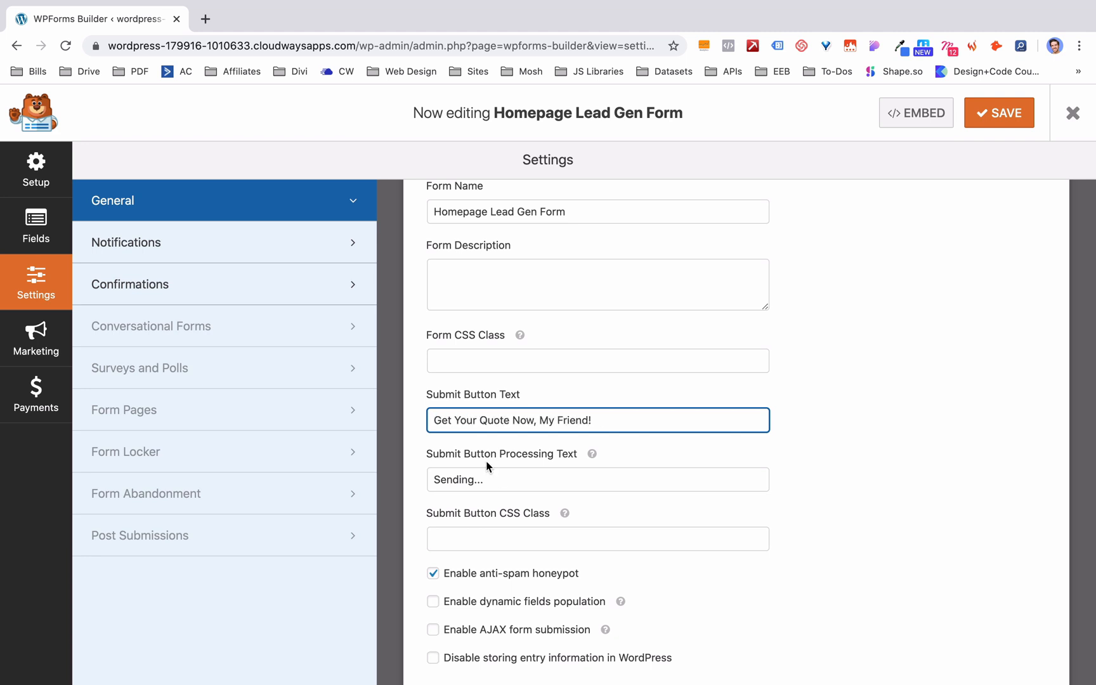
Step: Set the submit button processing text to "Hold on, preparing your customized quote...."
triple_click(498, 482)
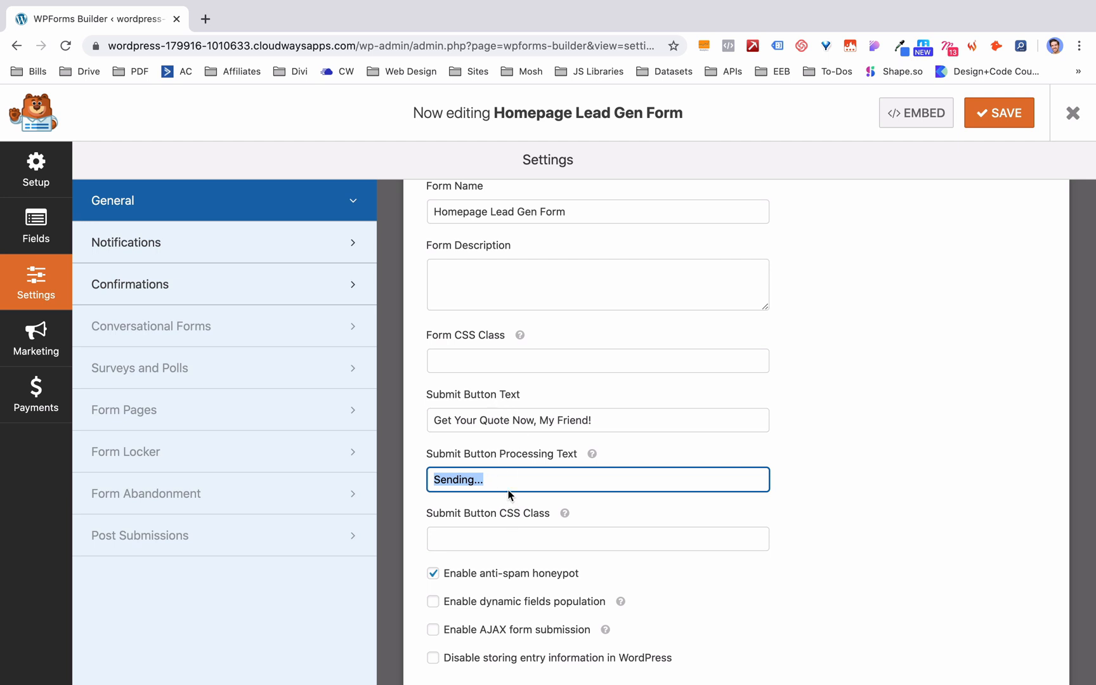
text(Hold on, preparing your customized quote....)
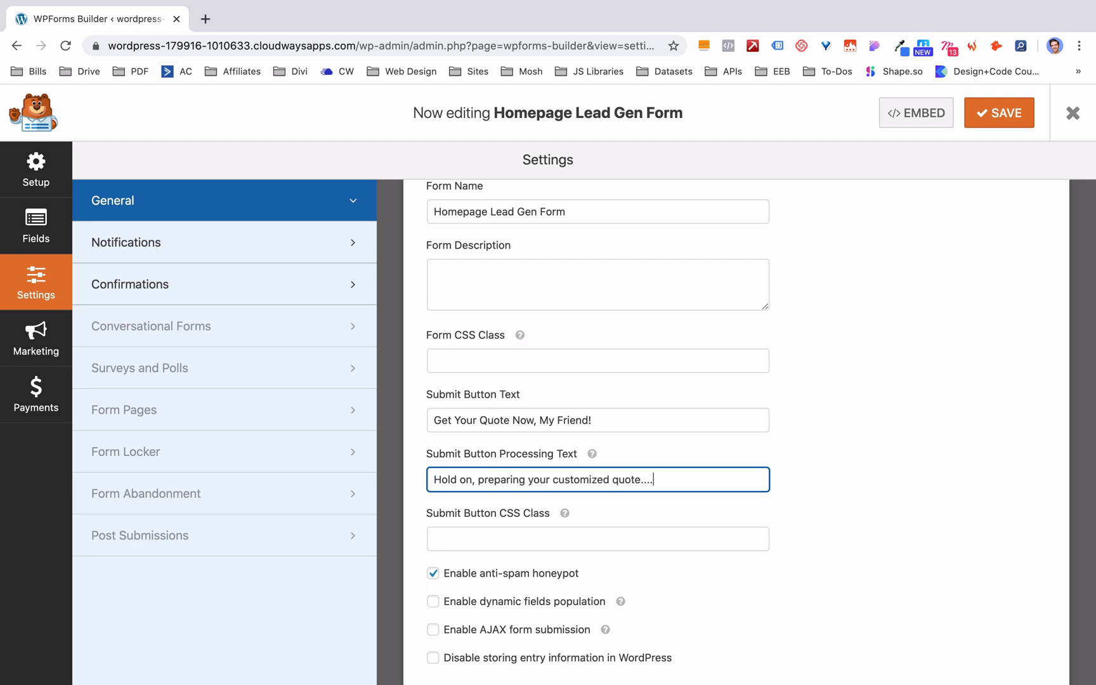
scroll(594, 504, down, 1)
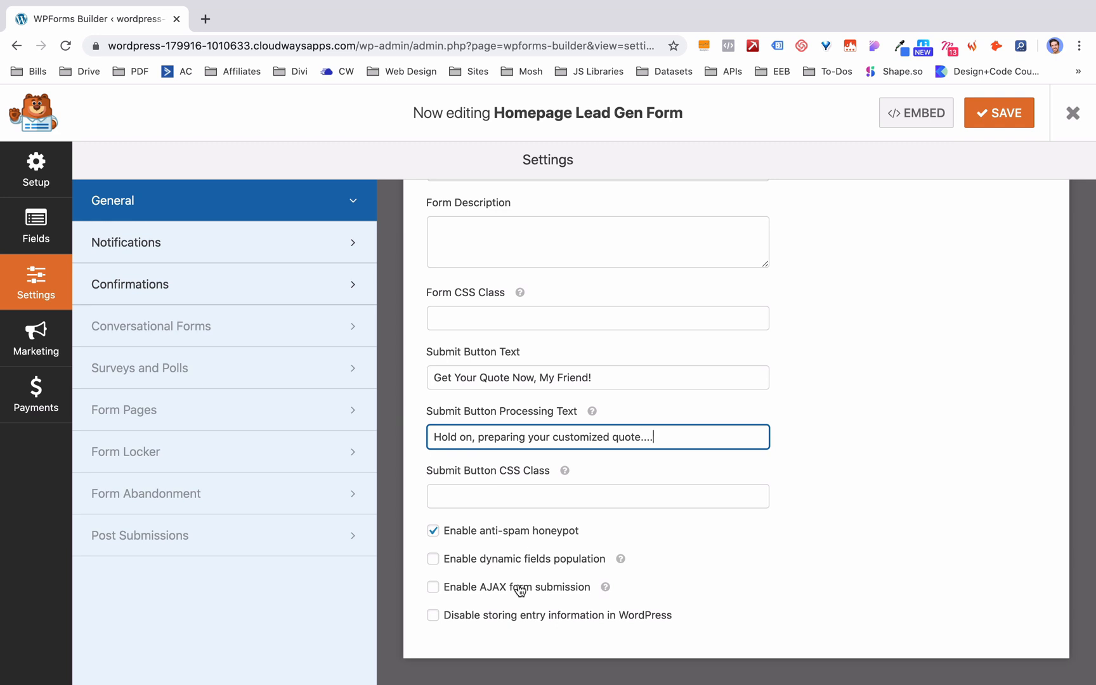
Step: Set the default notification's email subject to a first-name greeting to the owner followed by "you got a new lead! Read this!"
click(241, 275)
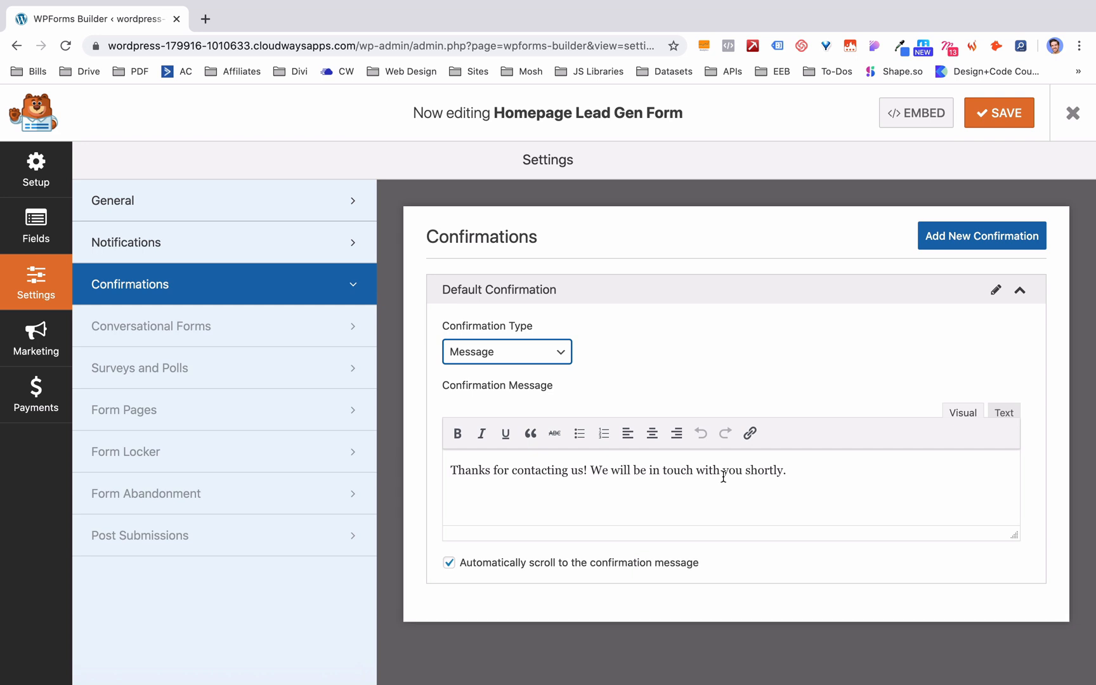
click(274, 242)
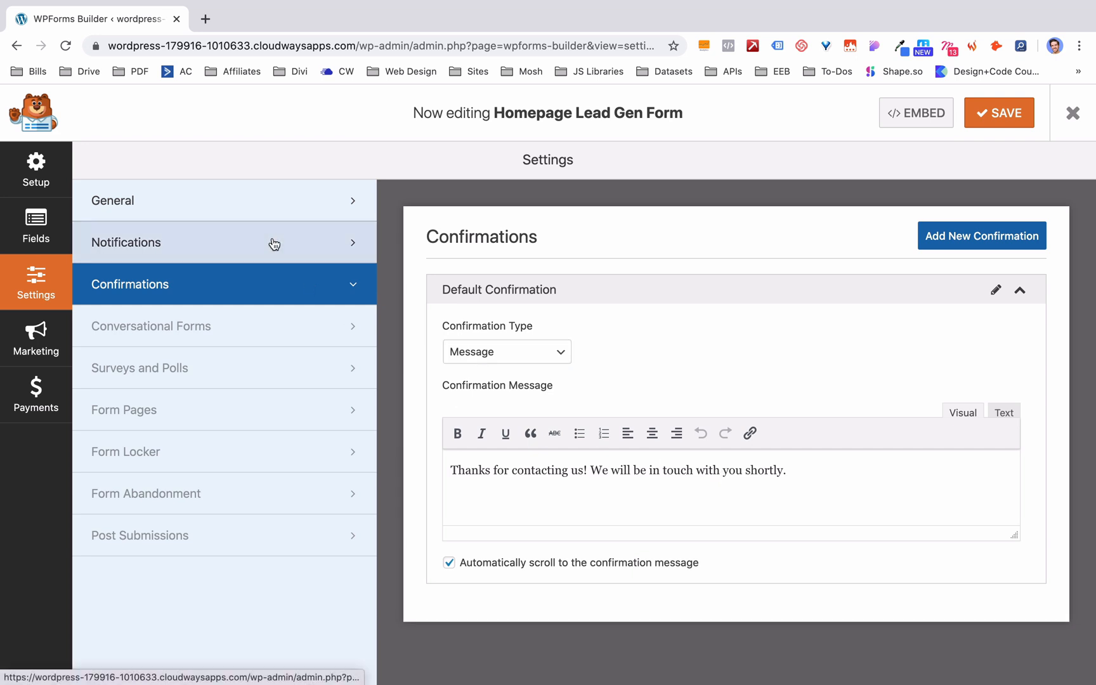
scroll(689, 283, down, 3)
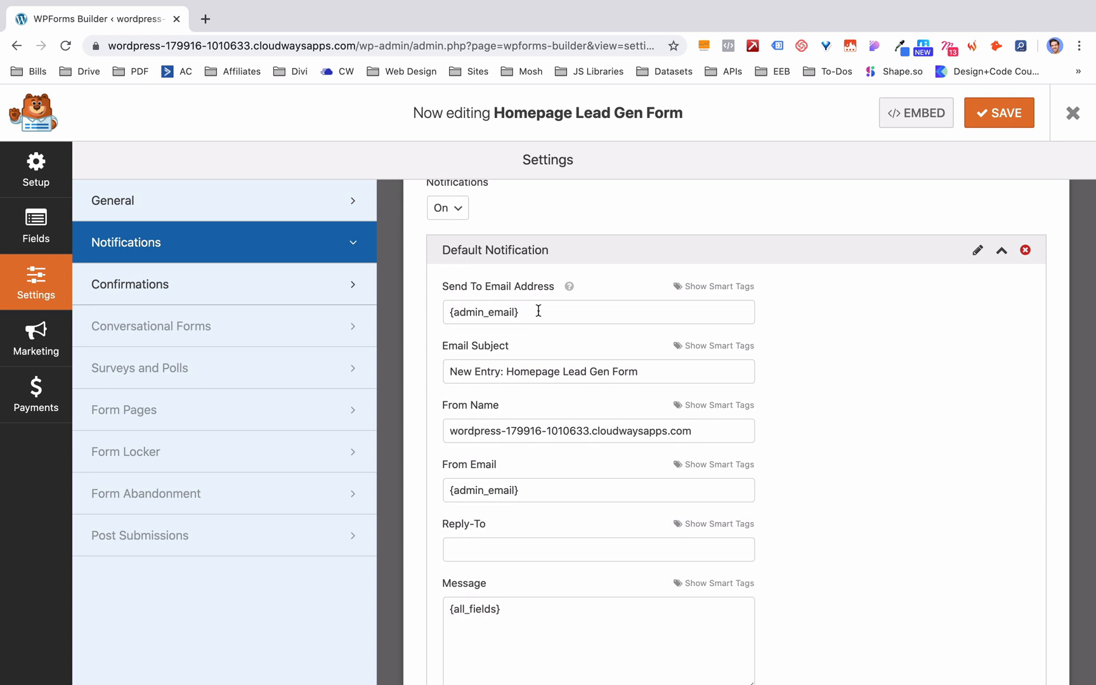
click(538, 311)
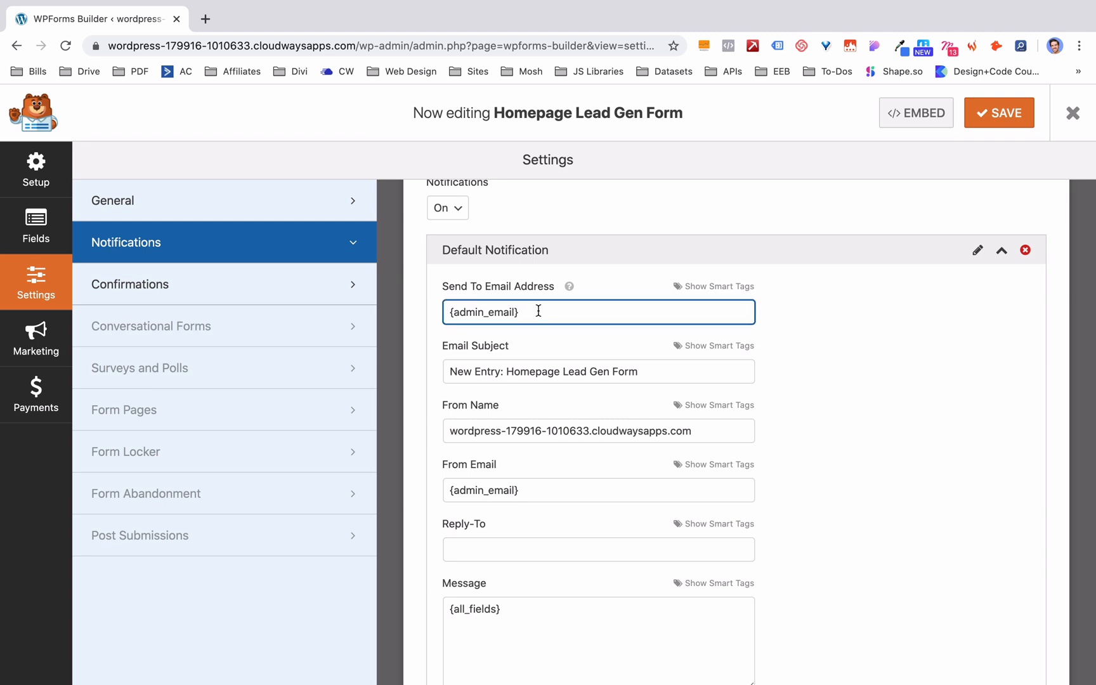
scroll(537, 336, down, 1)
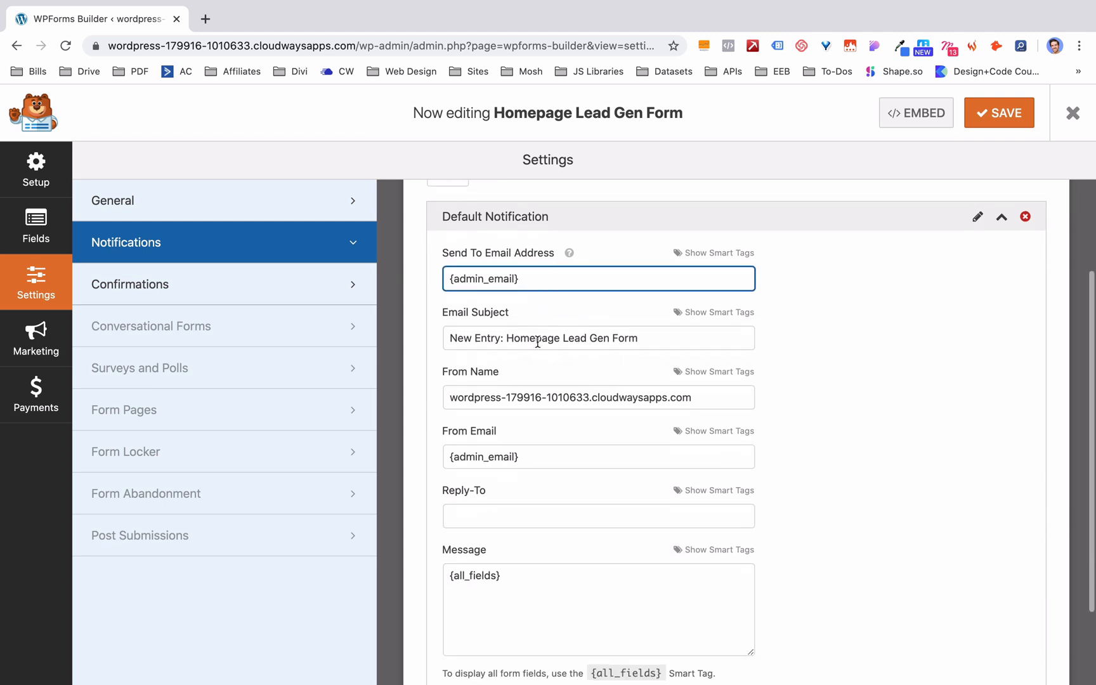
triple_click(477, 331)
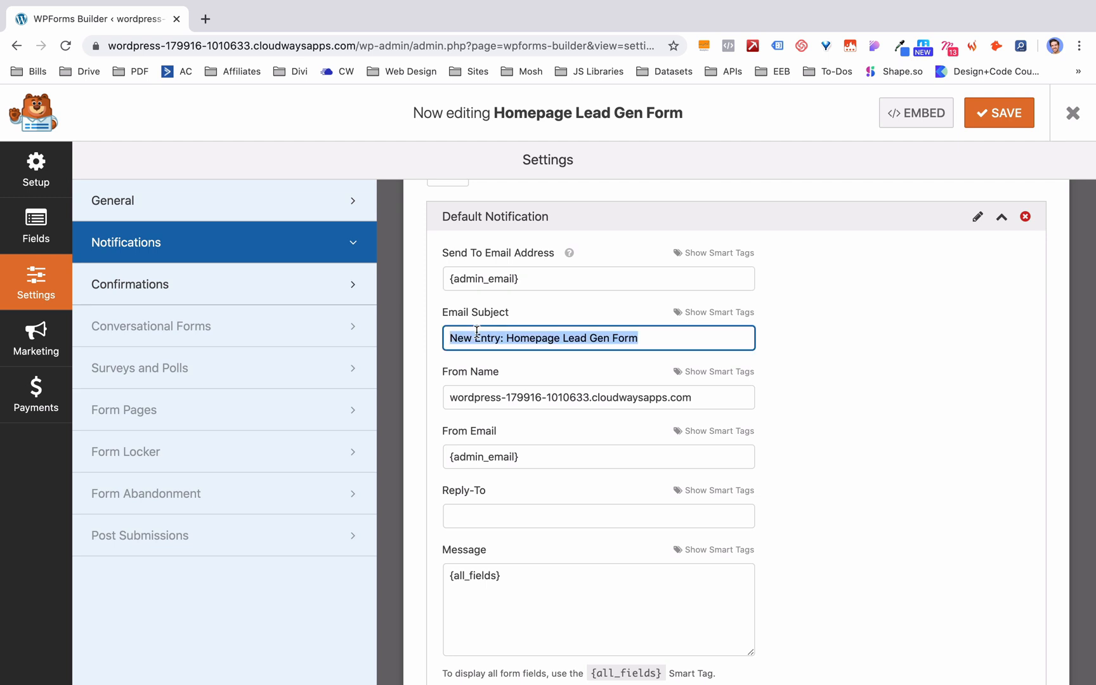
text(Hey Brandon, you got a new lead! Read this!)
Step: Set the default notification's From Name to "Your website" and save the form
triple_click(566, 394)
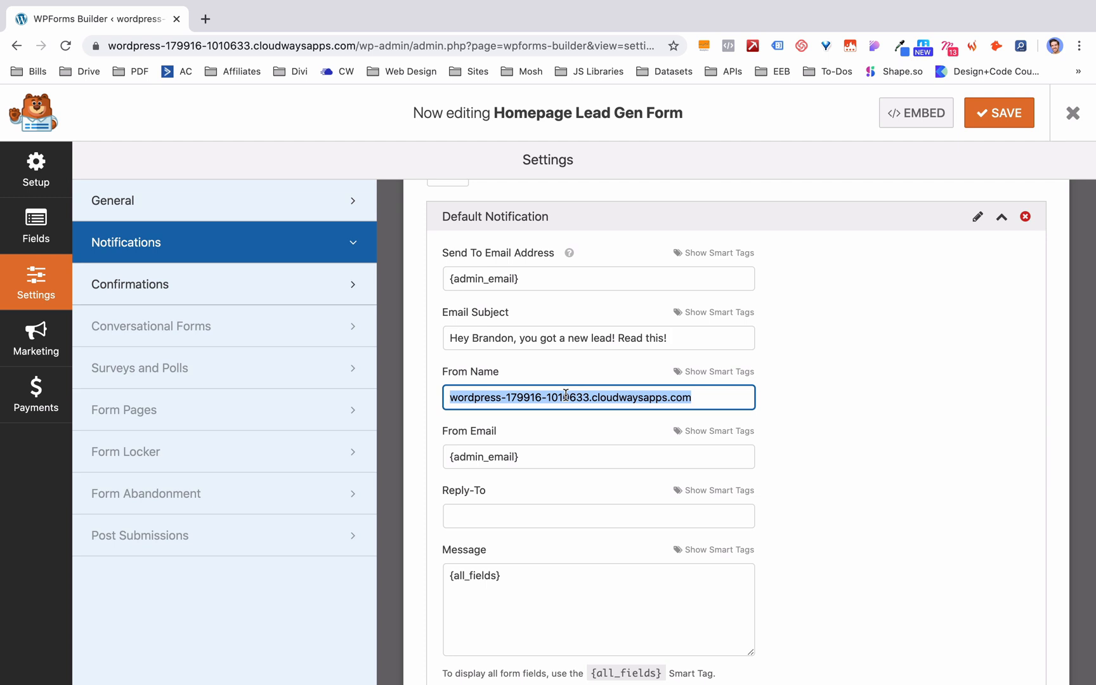
text(Your website)
scroll(536, 354, down, 3)
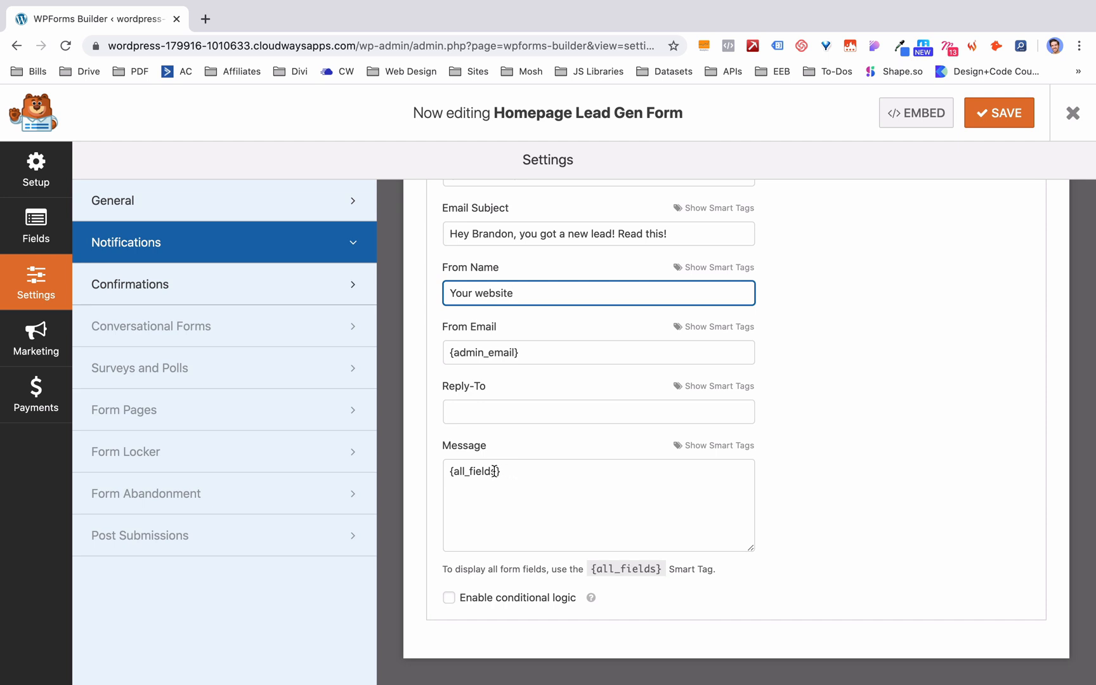
drag(499, 471, 430, 476)
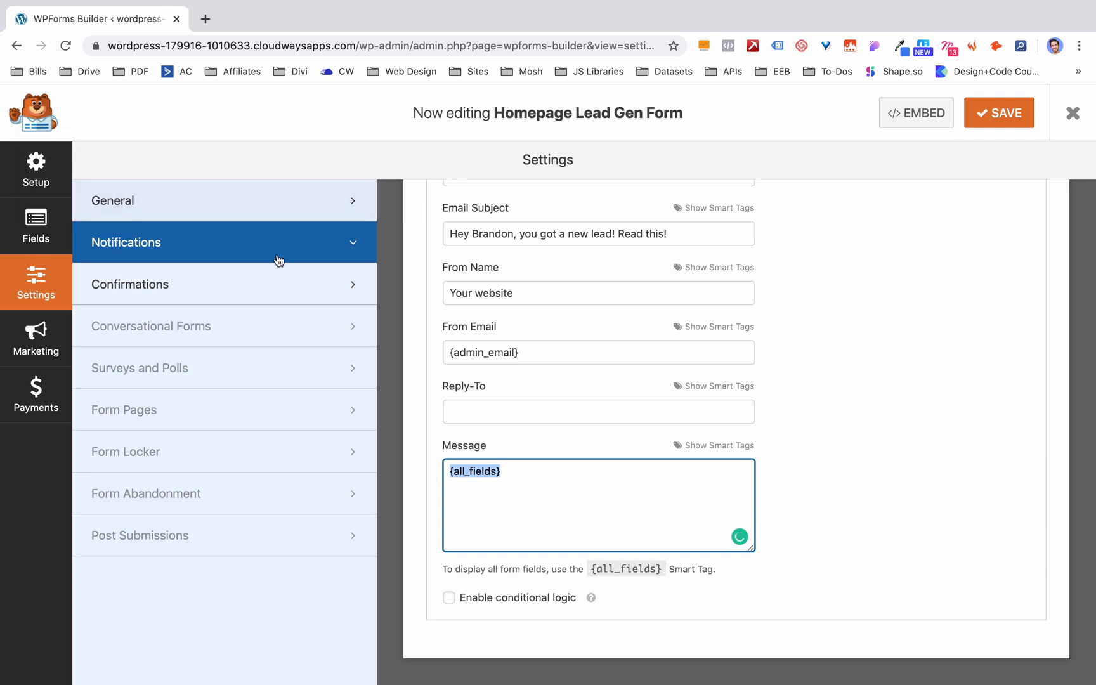
click(988, 121)
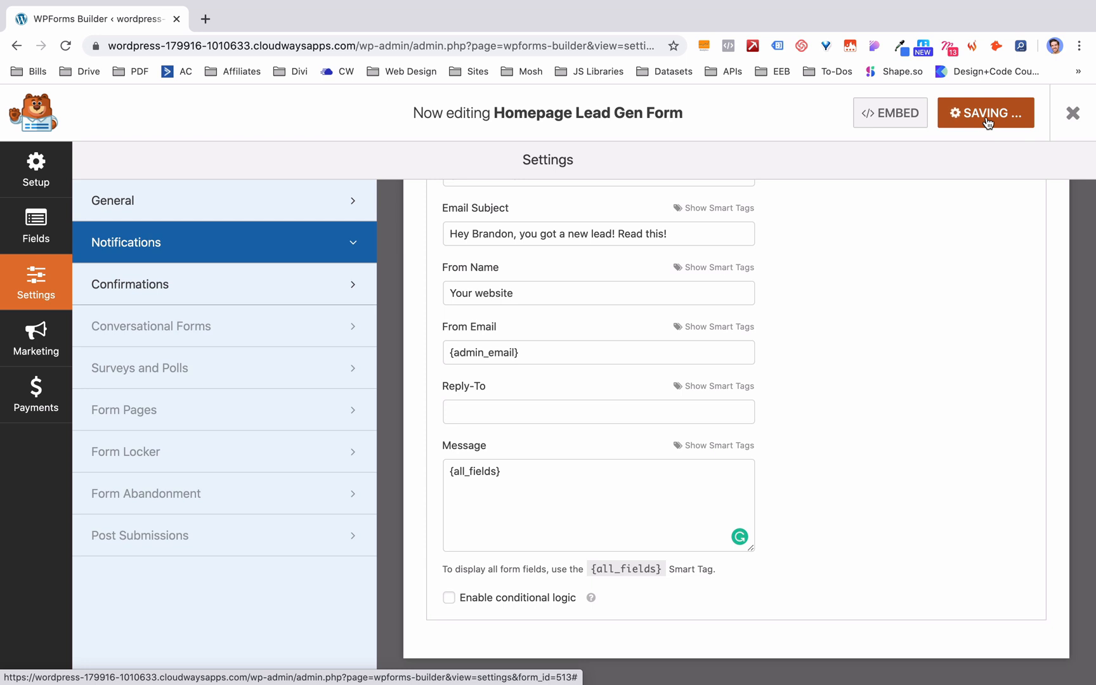
Step: Check the PayPal Standard and Stripe payment add-ons and dismiss both installation offers
click(39, 398)
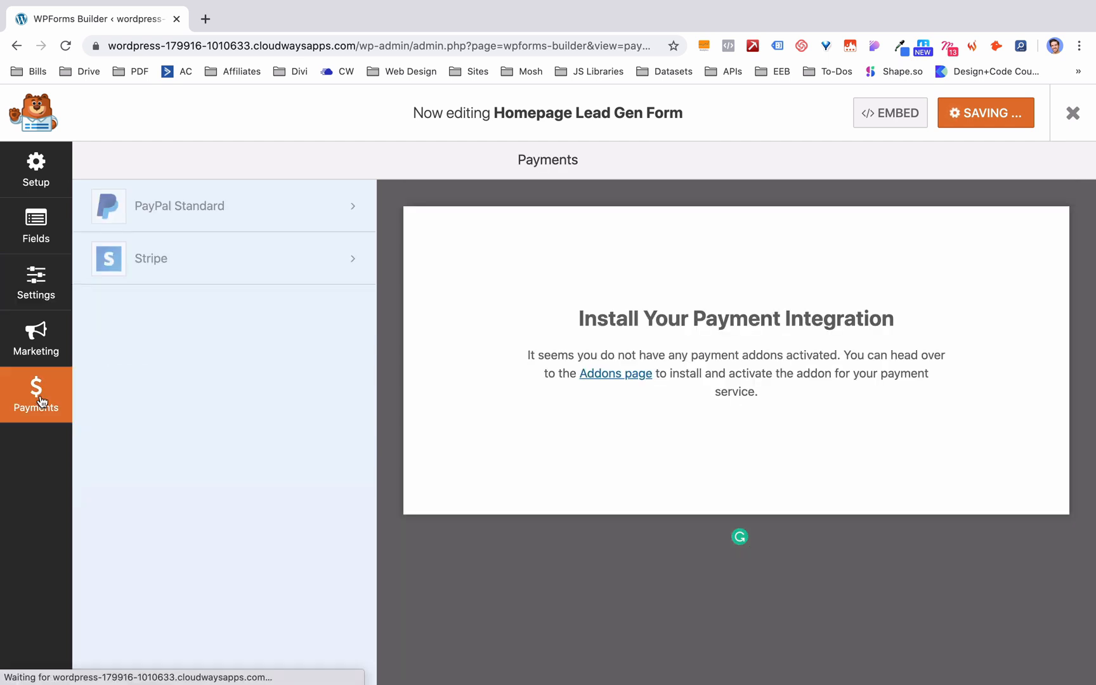
click(278, 208)
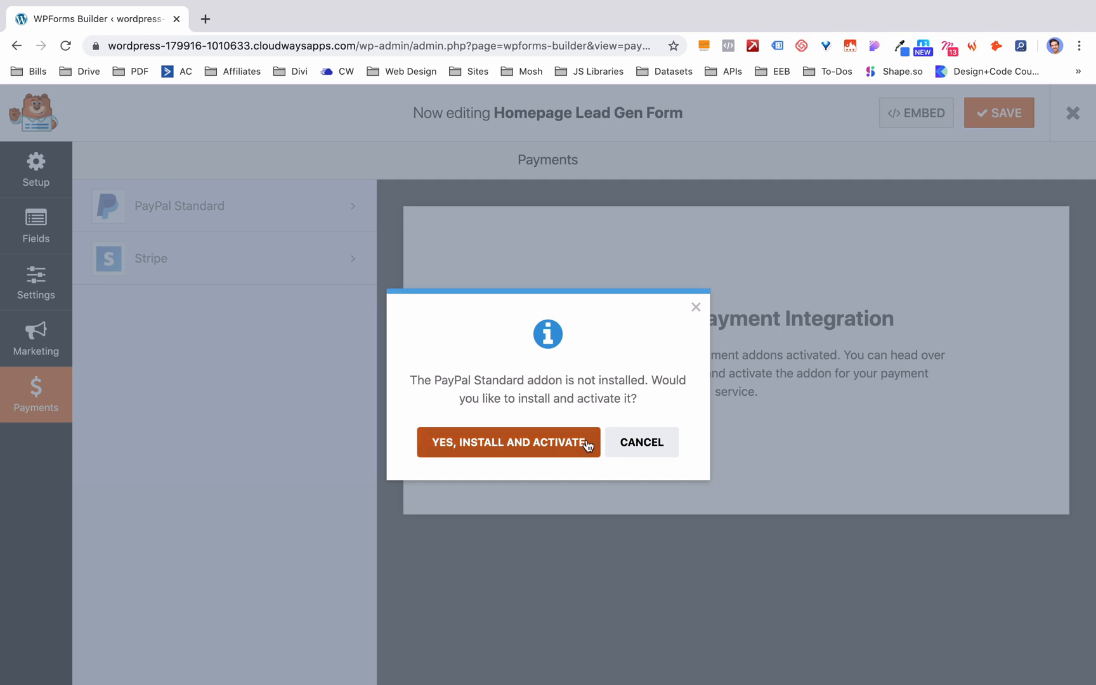
click(696, 307)
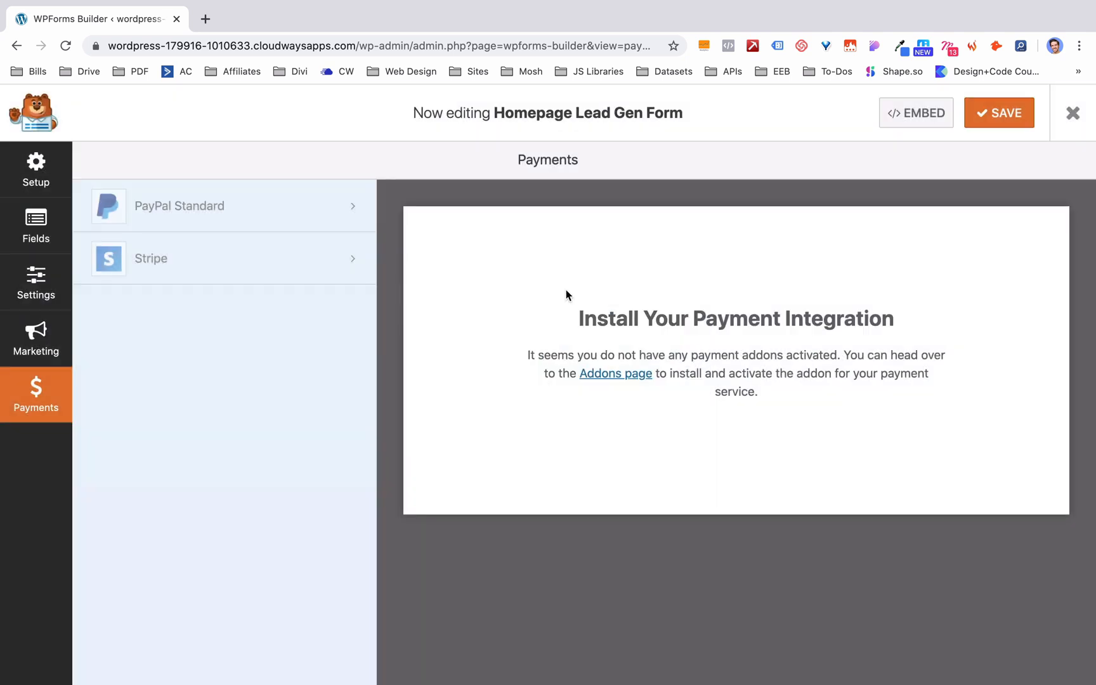
click(313, 257)
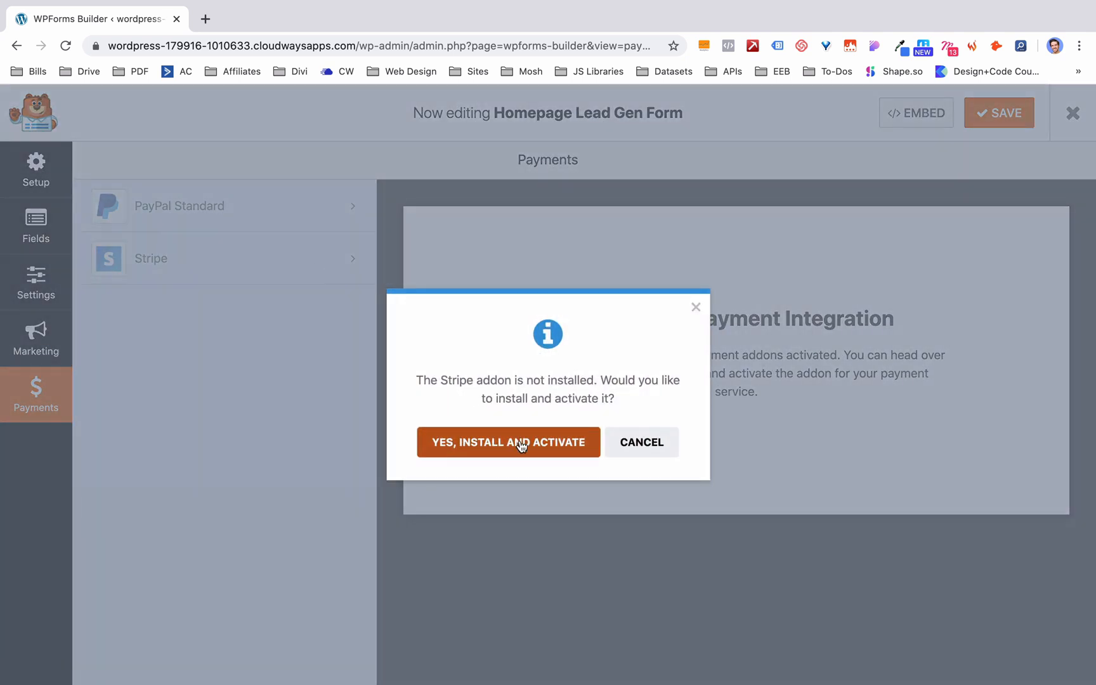
click(695, 309)
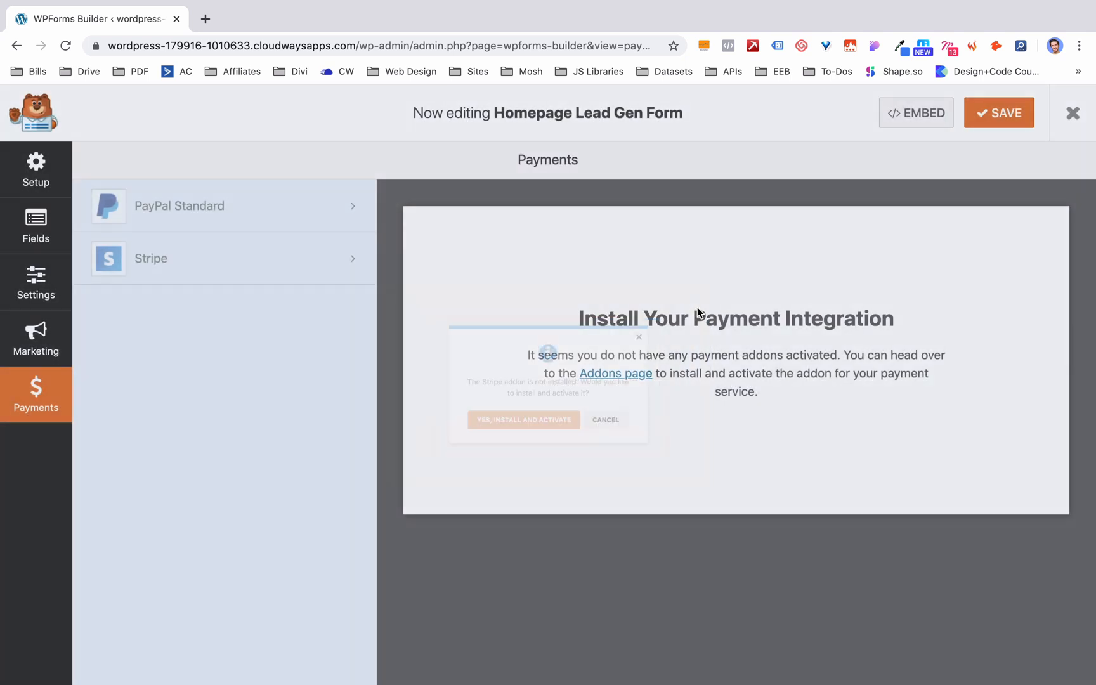
click(51, 180)
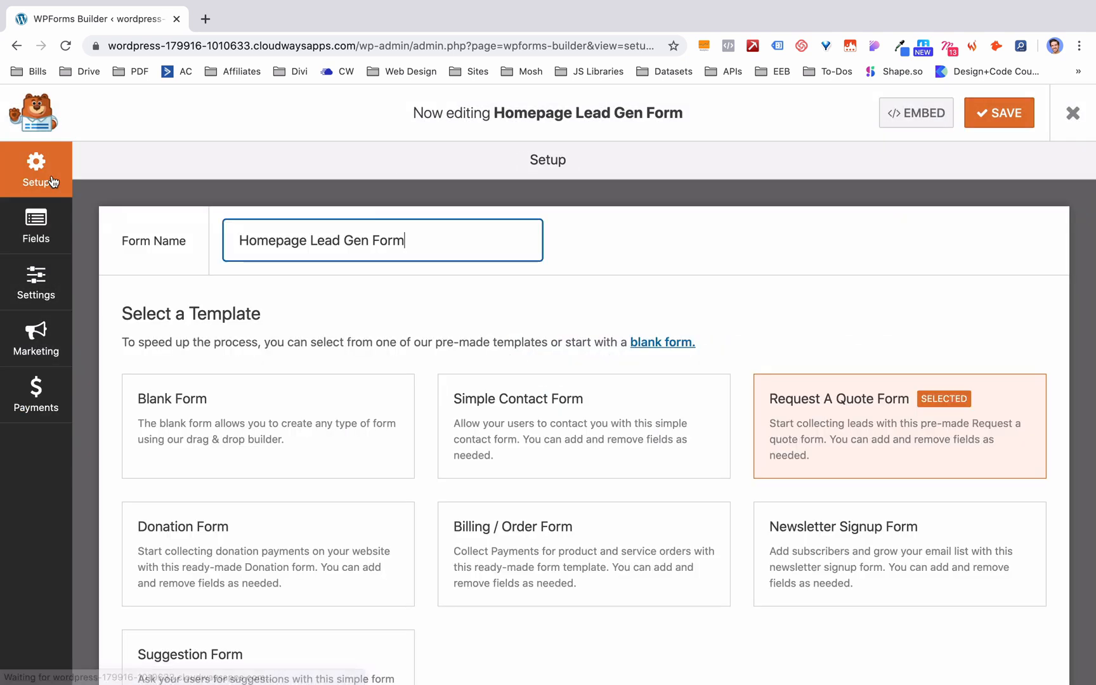
click(31, 241)
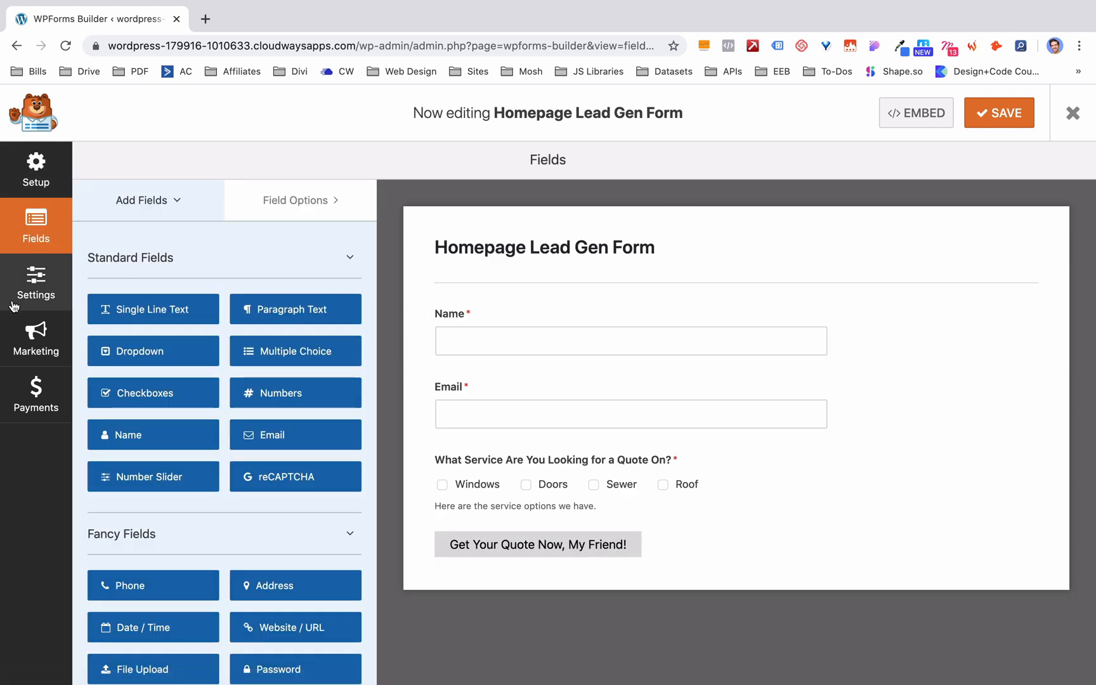
click(29, 293)
click(31, 228)
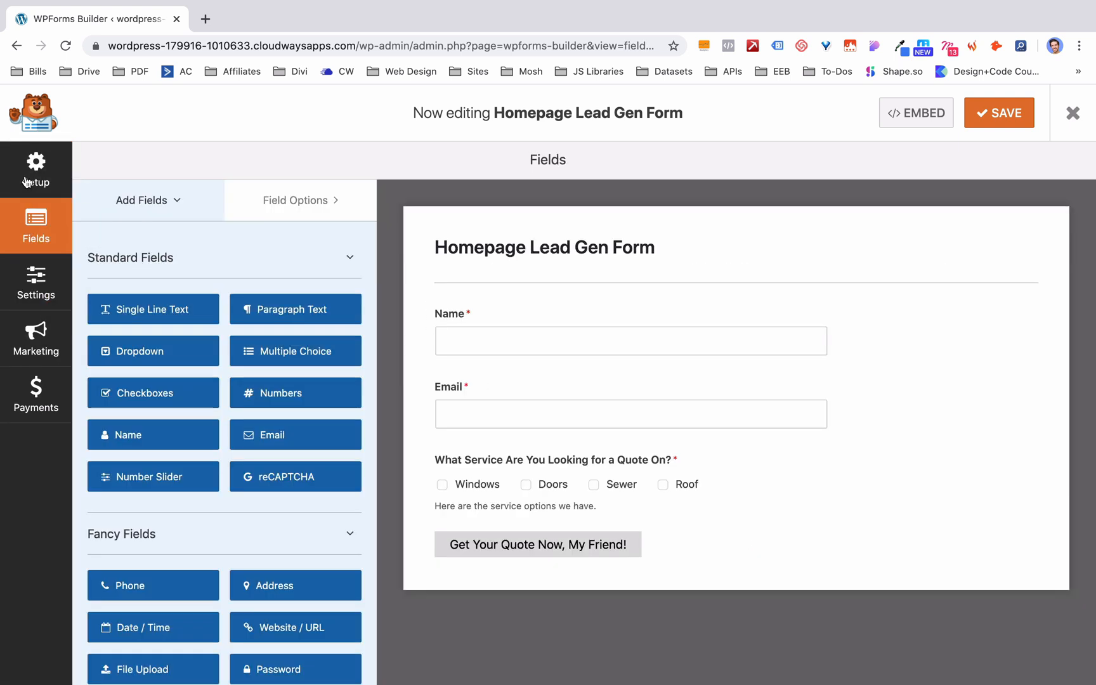
click(26, 182)
click(33, 227)
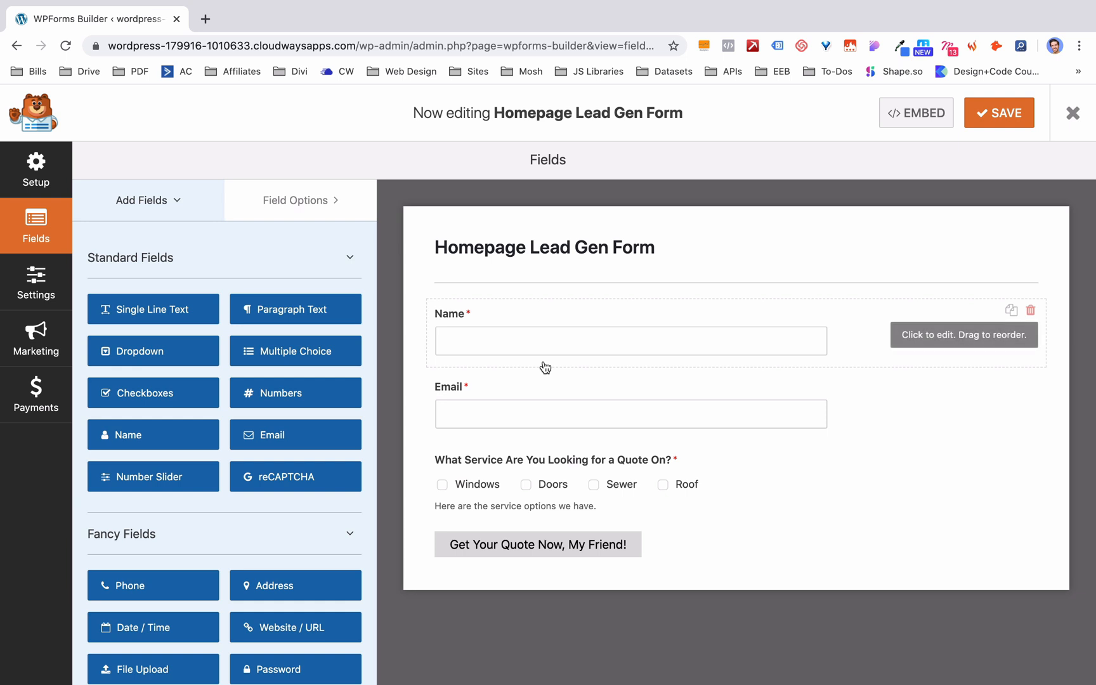
Step: Save the lead gen form, view its embed shortcode and close the embed instructions
click(1015, 123)
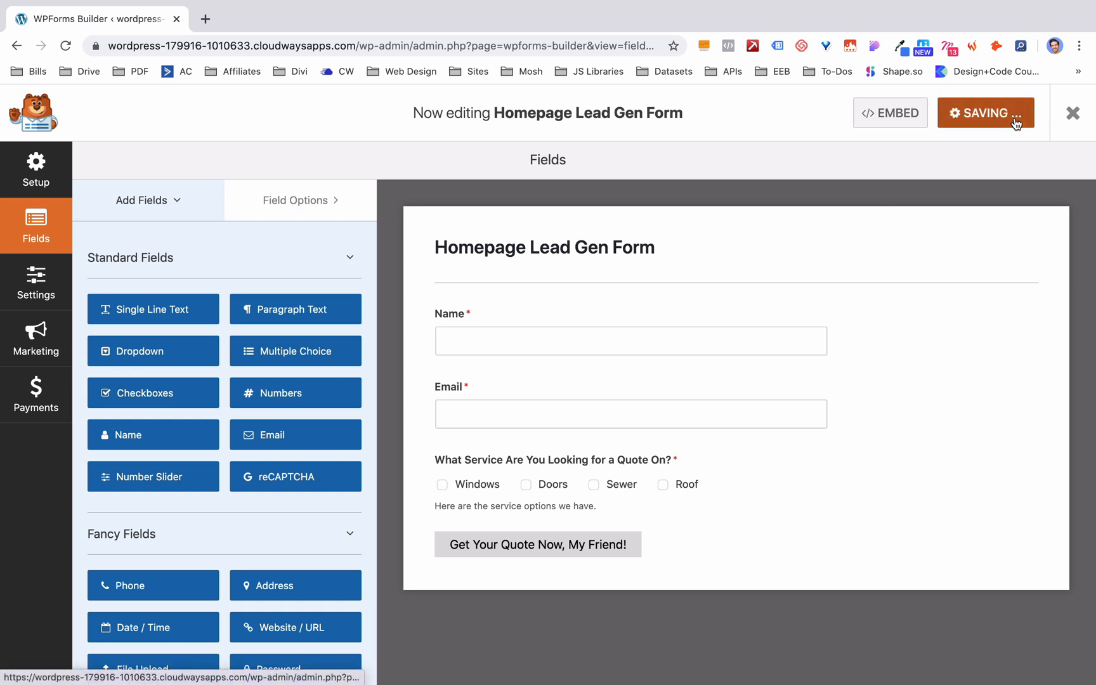
click(886, 118)
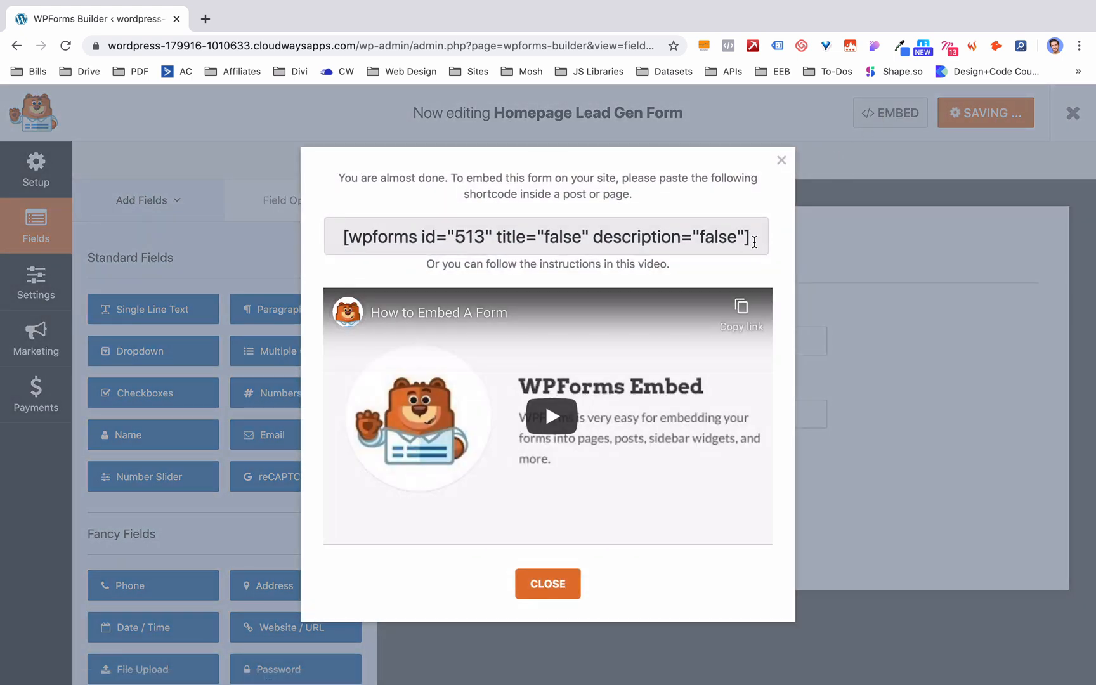
click(377, 254)
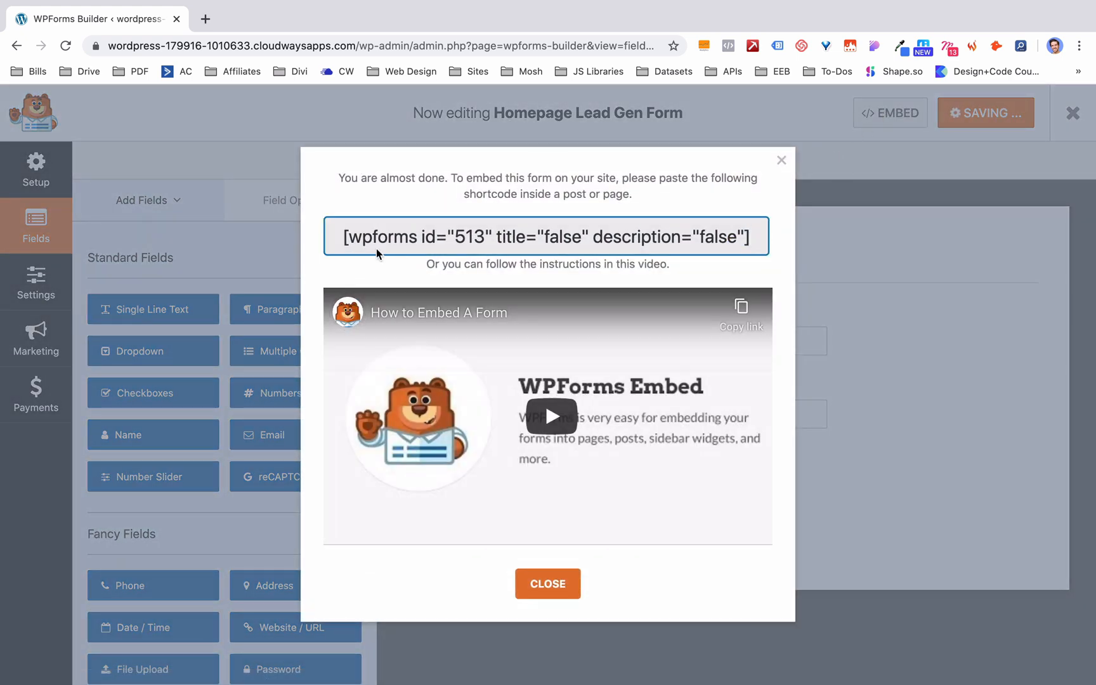
click(571, 593)
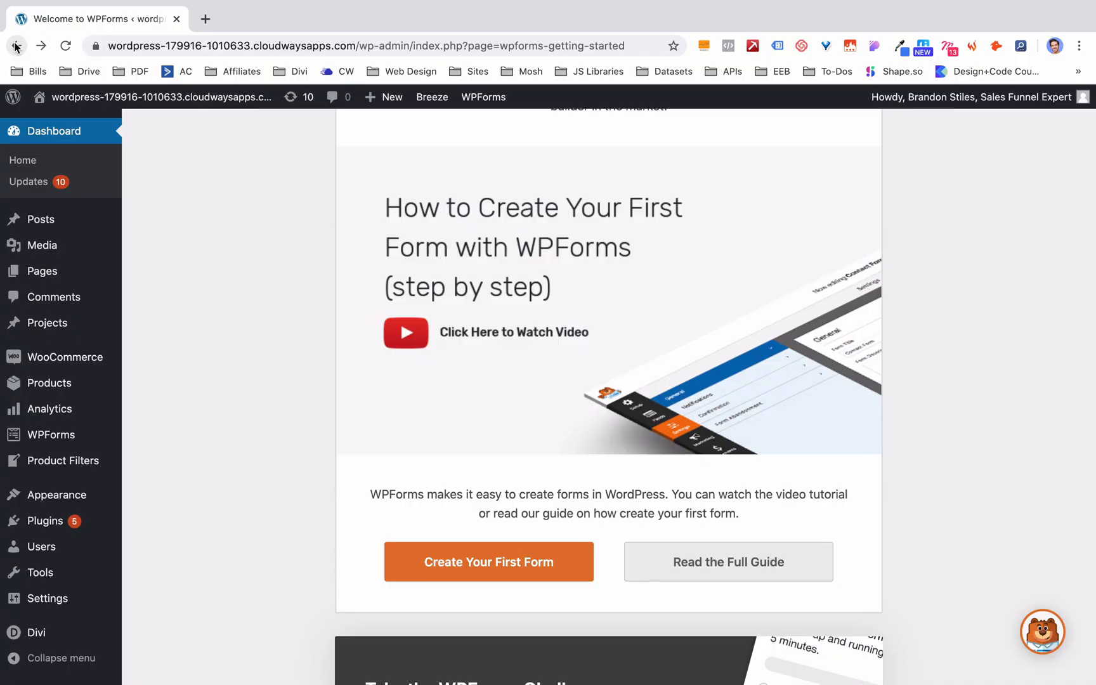
Step: Add a new WordPress page titled "WP-Forms-Test" and switch it to the Divi Builder
mouse_move(41, 277)
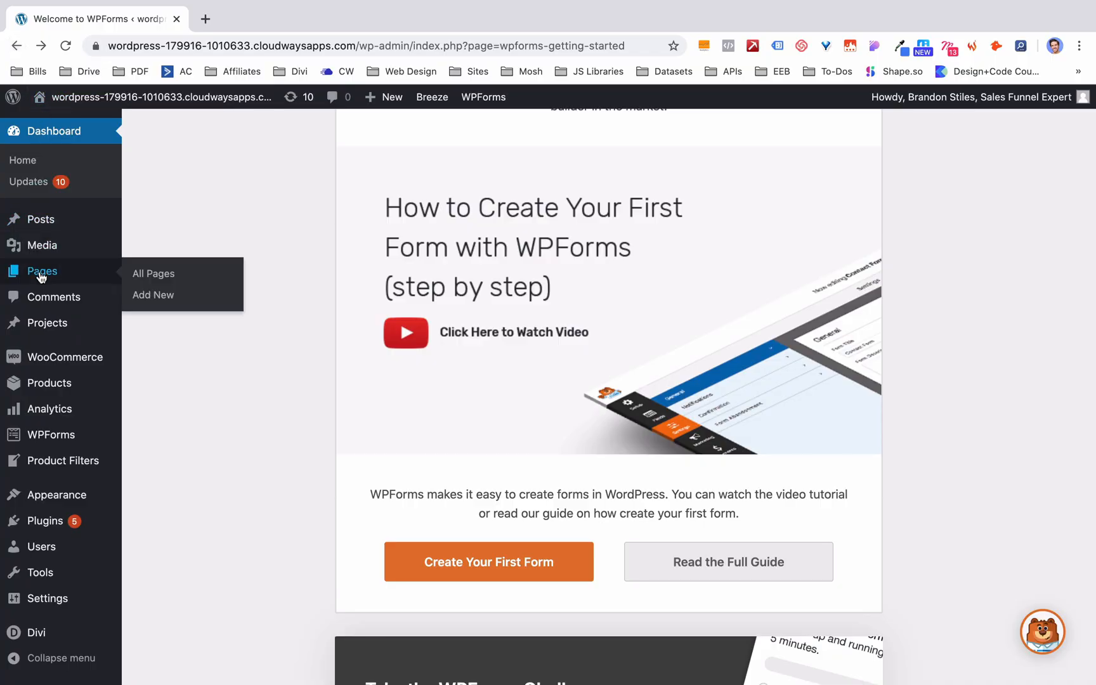
click(144, 294)
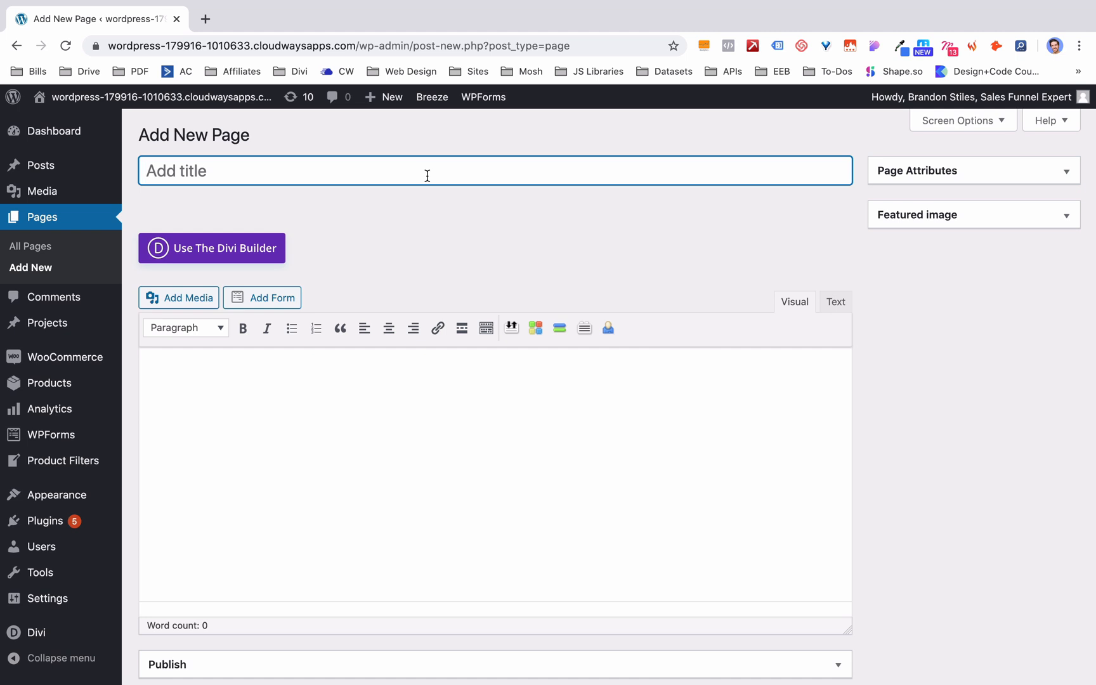
text(WP-Forms-Test)
click(272, 247)
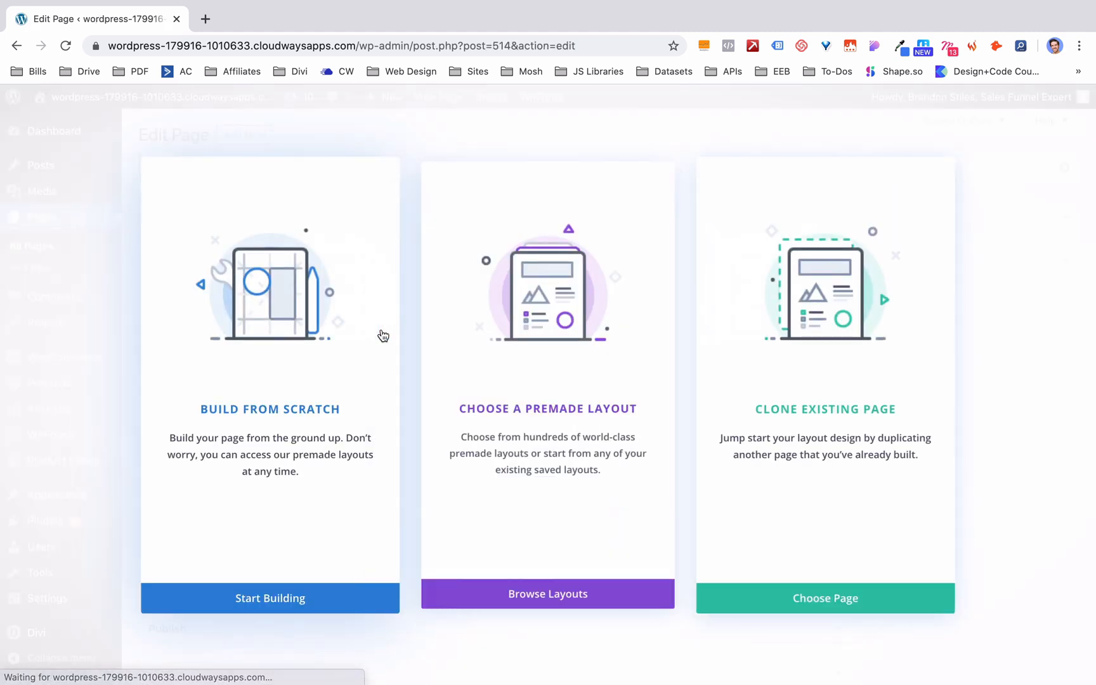
Step: Load the premade Agency Landing Page layout into the page and open it for building on the front end
click(381, 336)
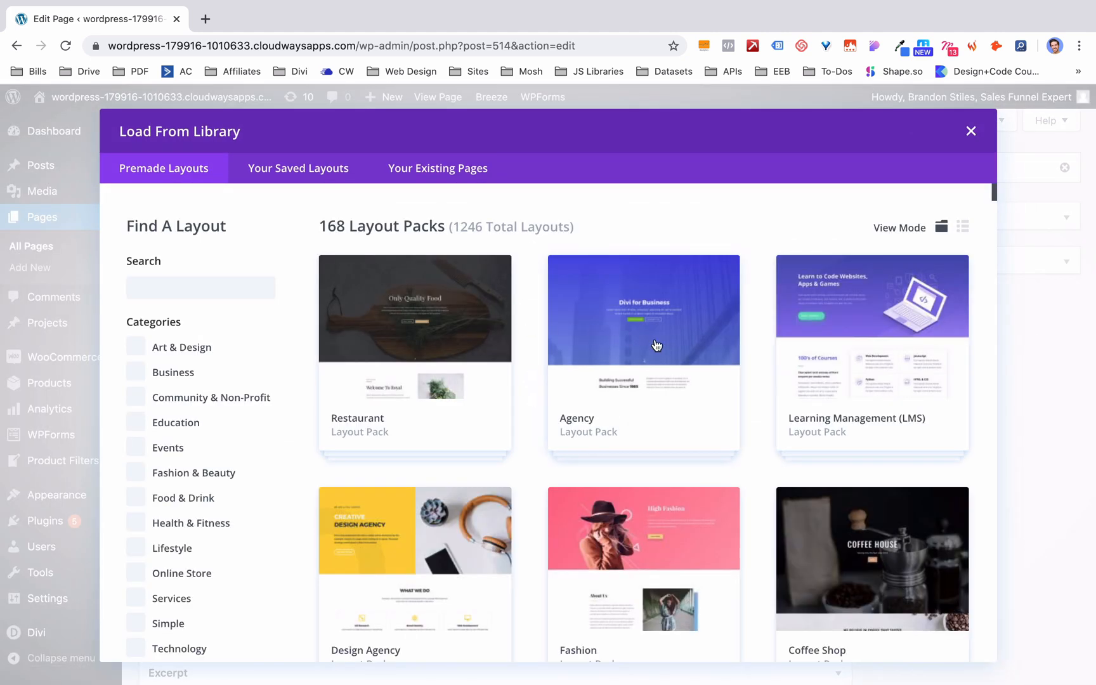
click(656, 345)
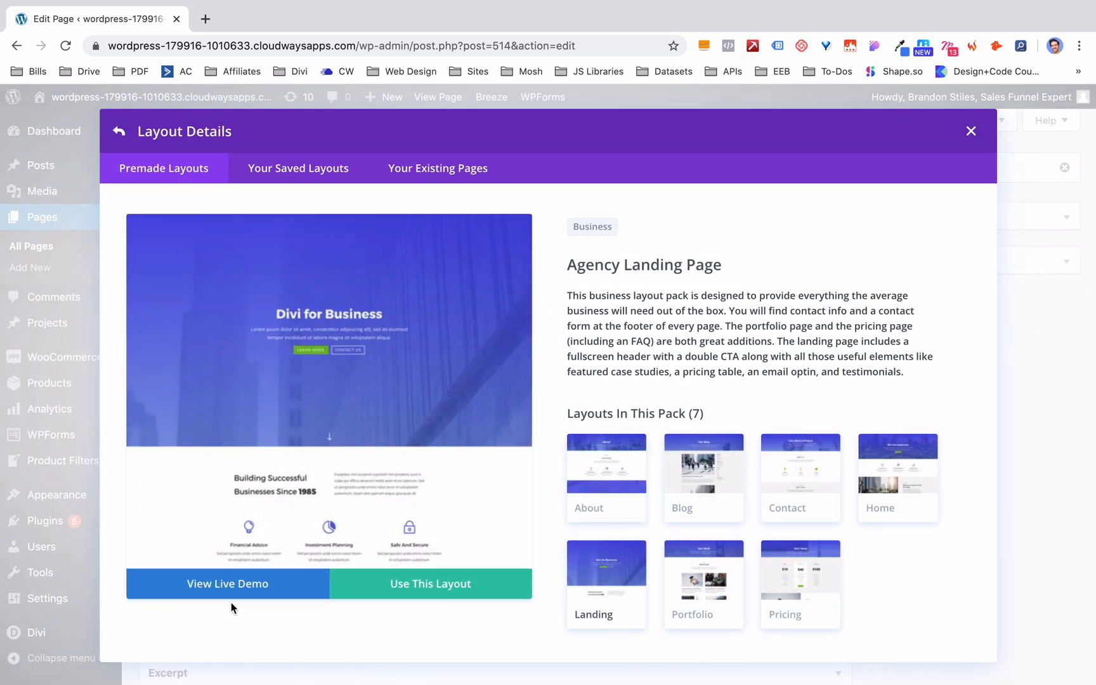
click(367, 595)
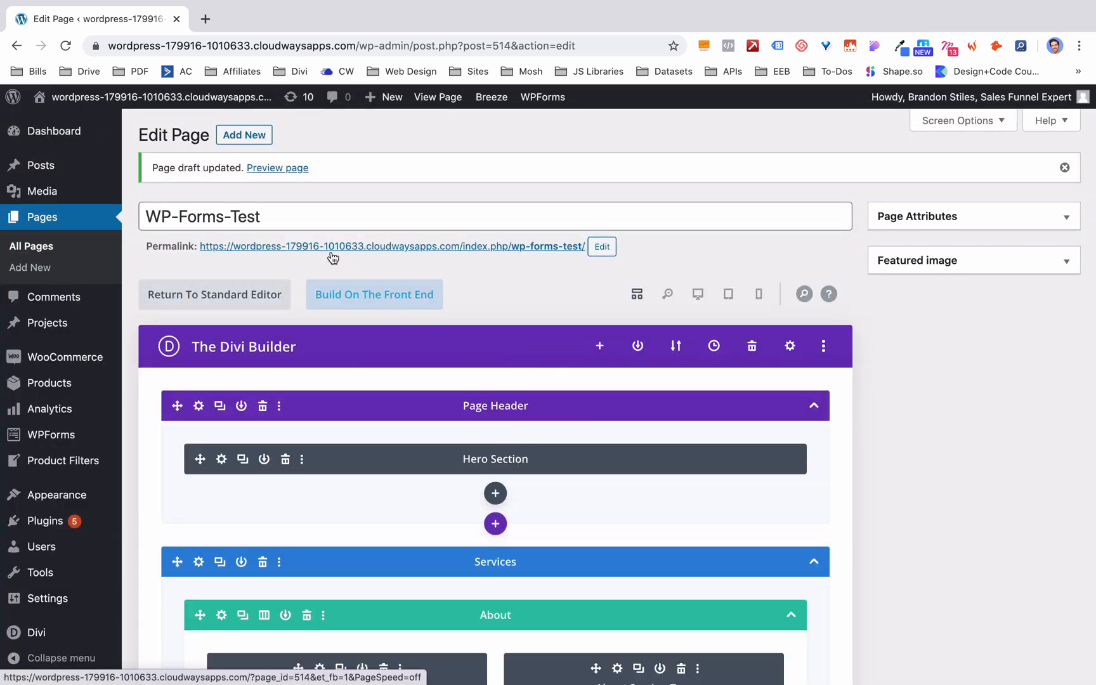
click(362, 294)
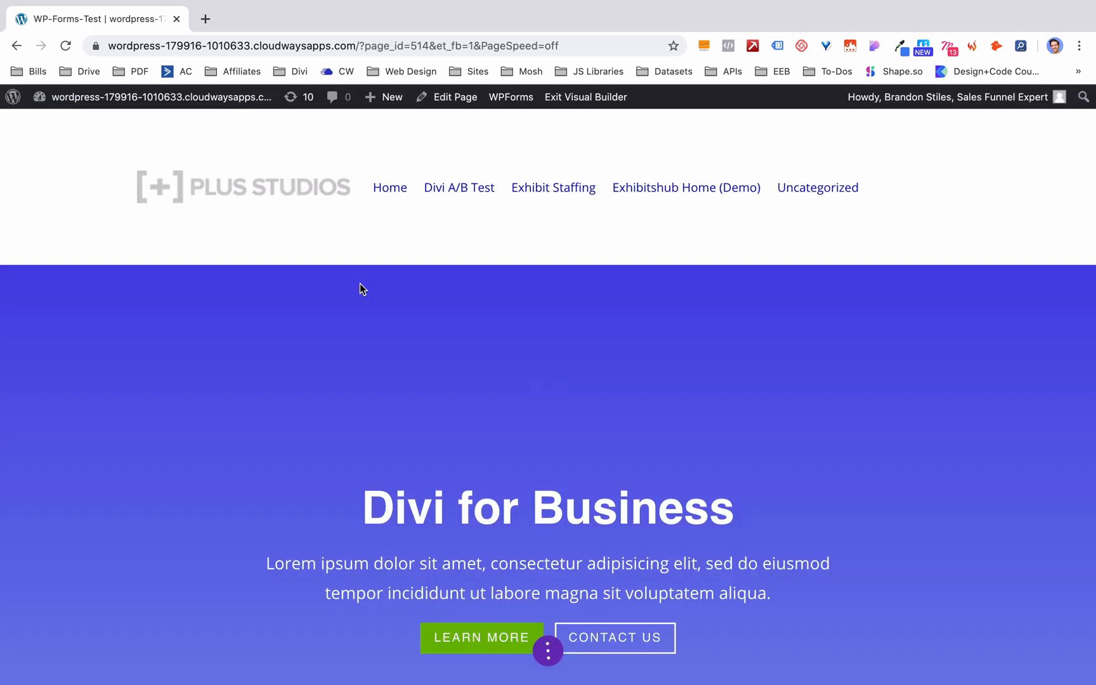
Step: Insert a new regular section with a row of two equal columns directly below the hero header
scroll(360, 283, down, 2)
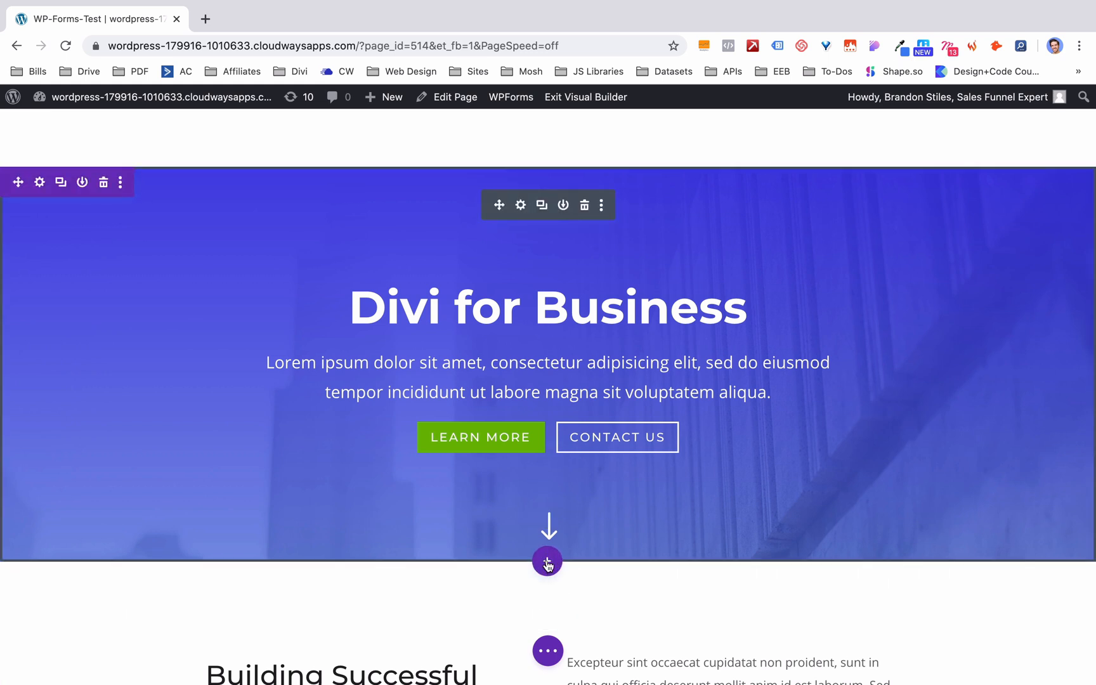
click(548, 563)
click(468, 511)
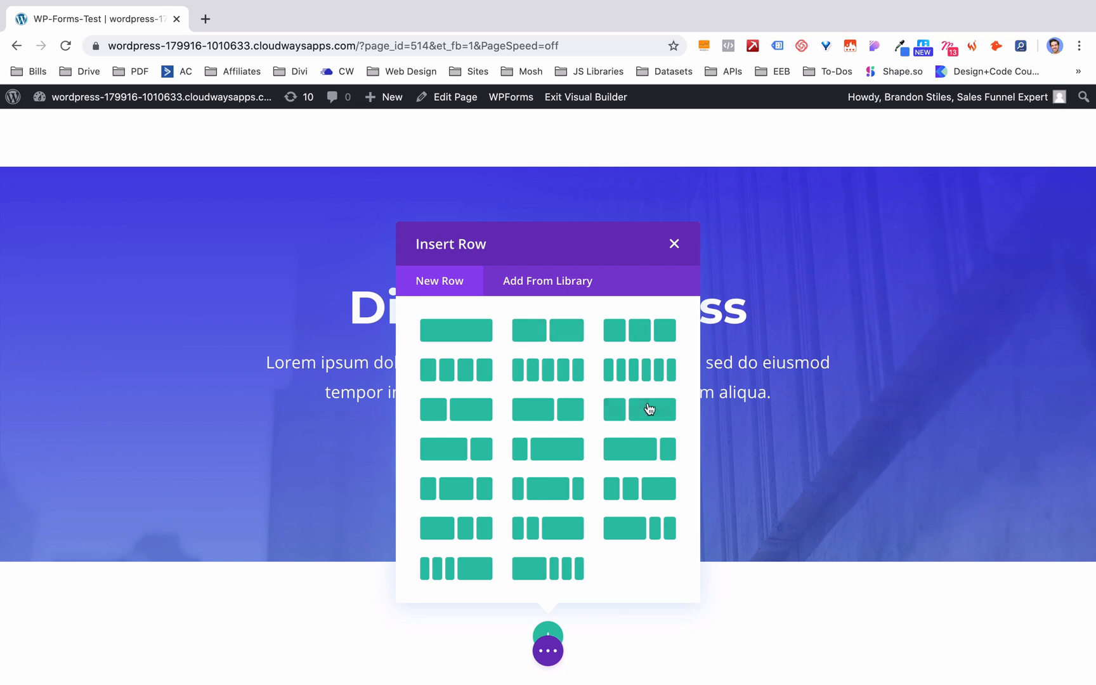
click(551, 328)
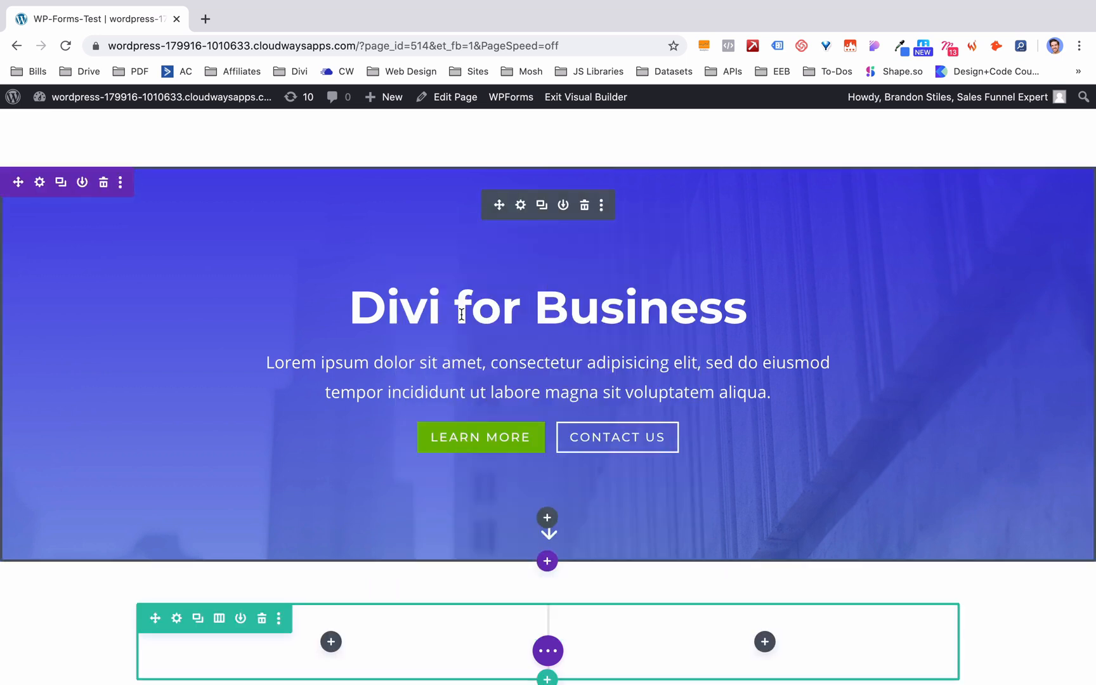
Step: Add a Text module to the new row's first column with the body text "Divi For Business"
click(331, 642)
text(text)
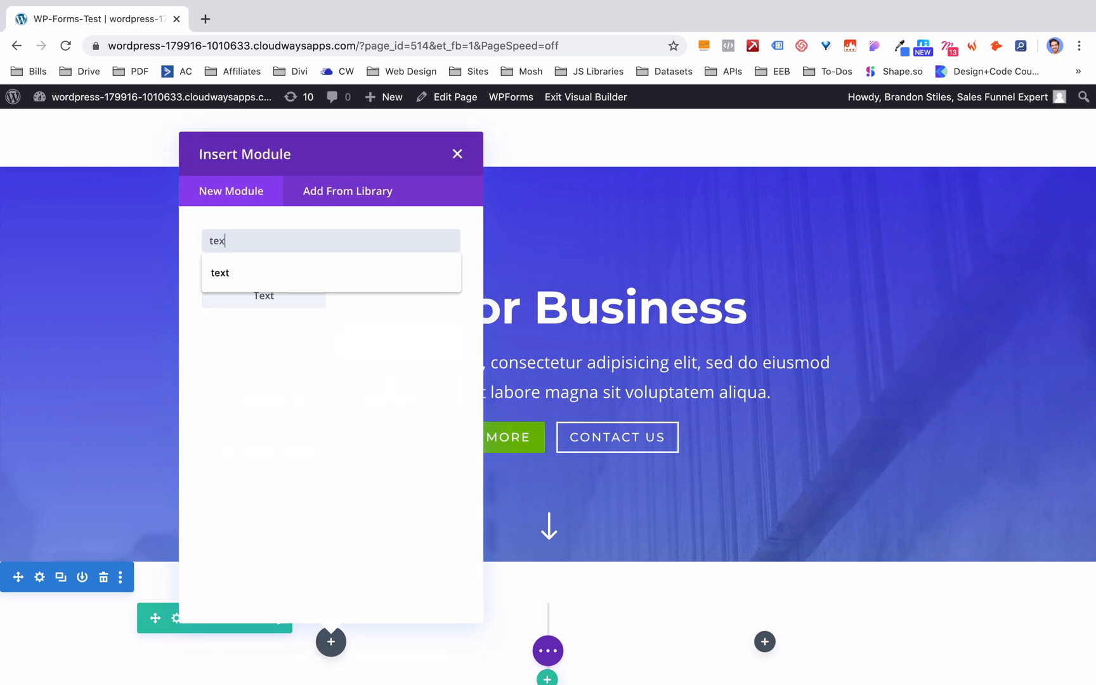
click(266, 290)
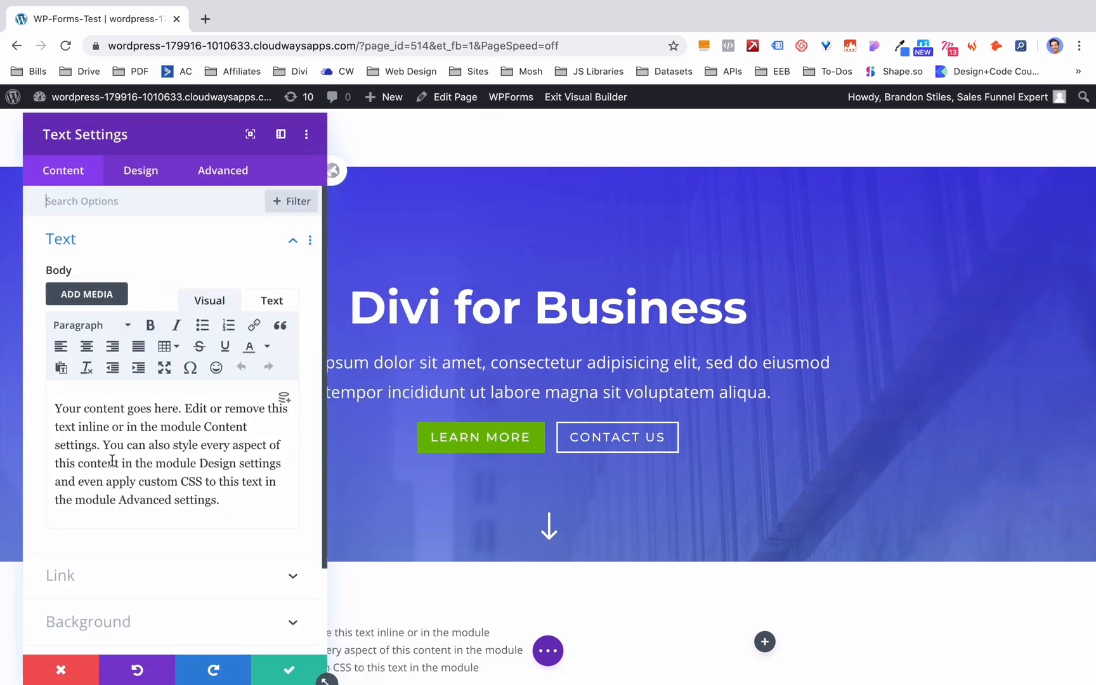
key(ctrl+a)
text(Divi For Business)
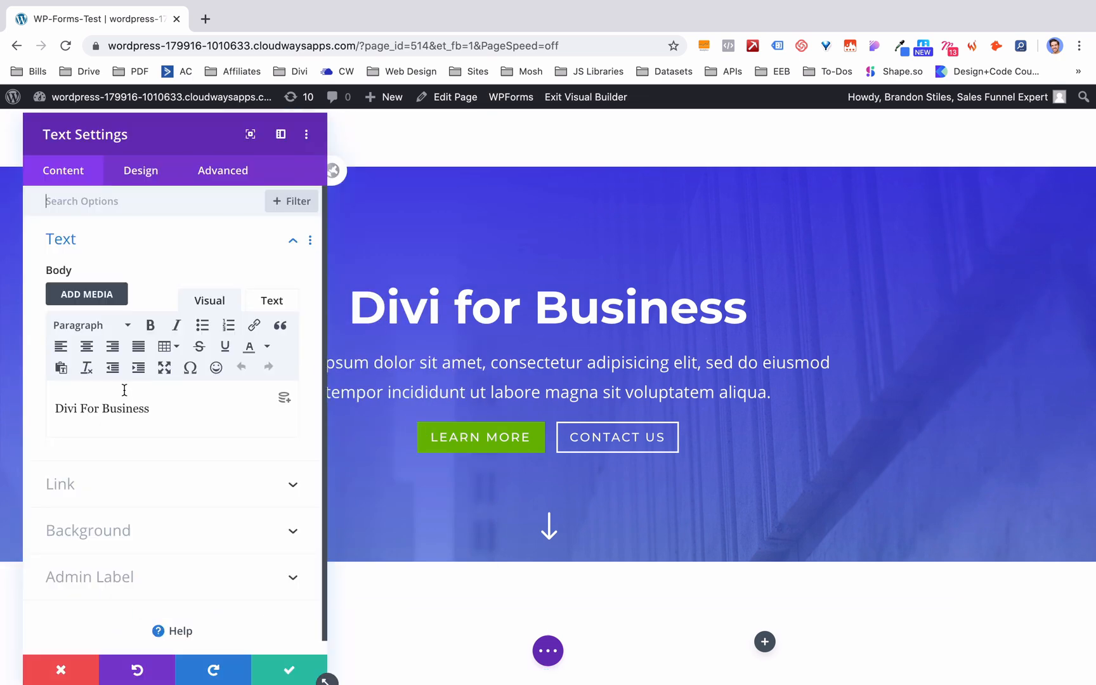
Step: Format the "Divi For Business" text as Heading 1 and save the text module
triple_click(130, 409)
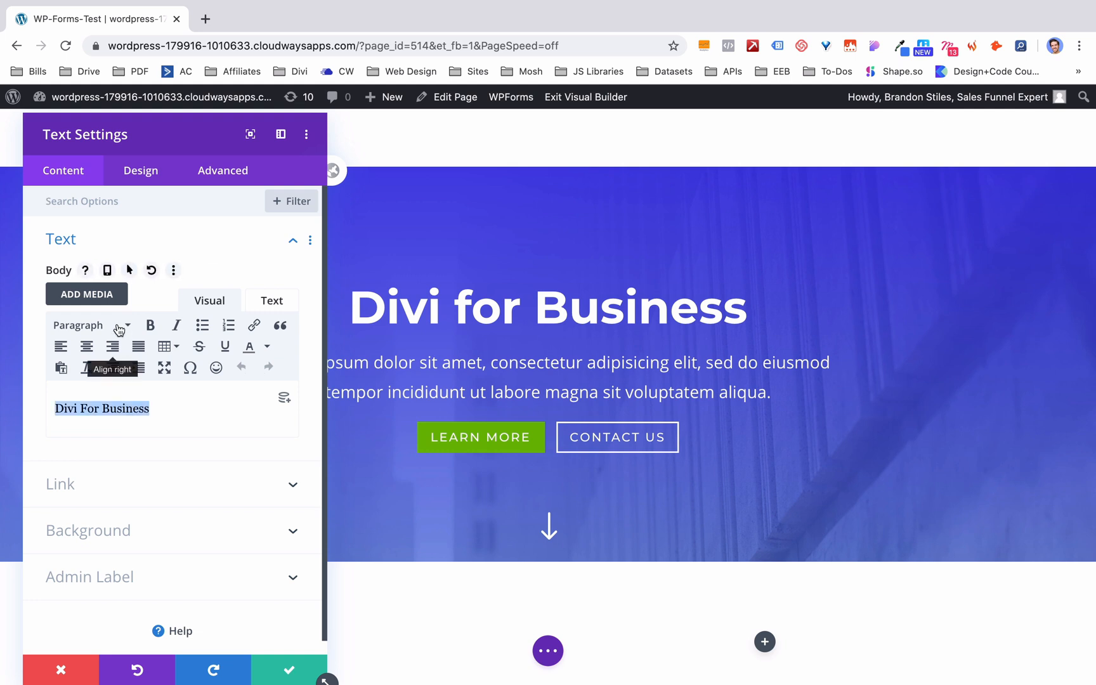
click(118, 326)
click(127, 383)
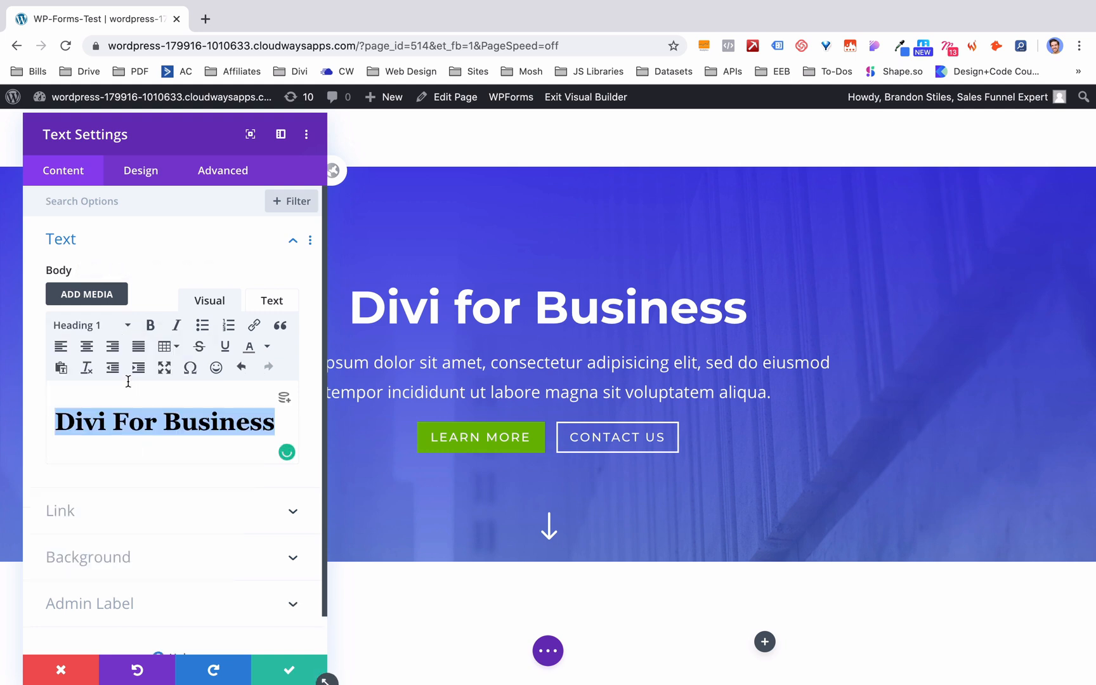
click(282, 672)
Step: Give the new section the default background gradient and save the section settings
click(39, 577)
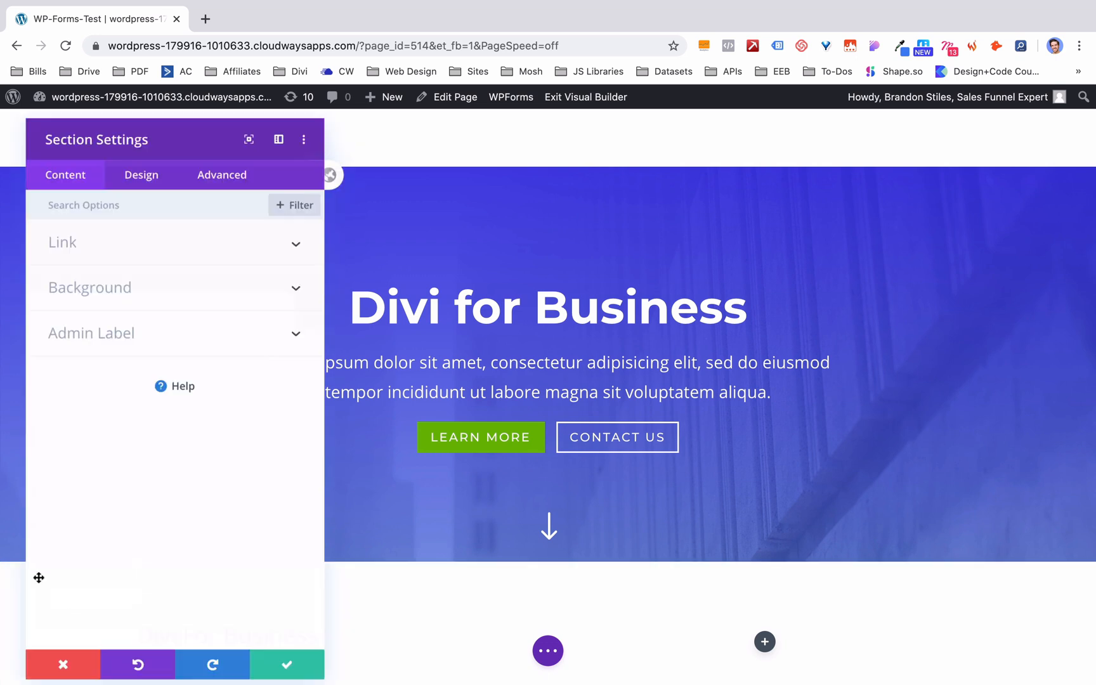
click(125, 286)
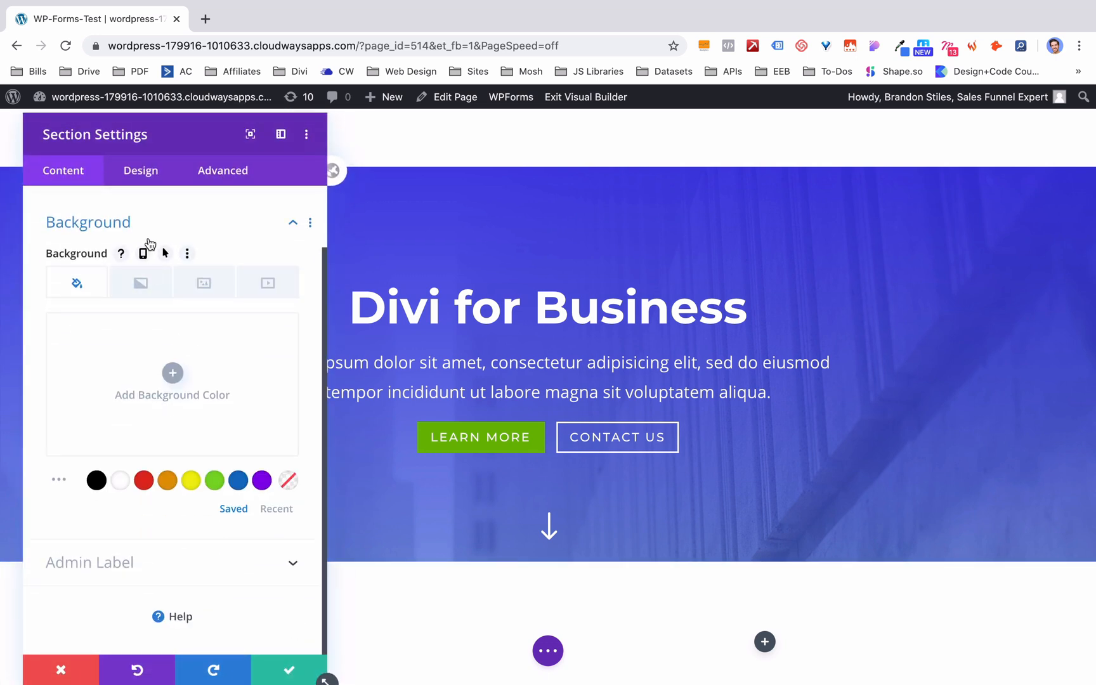
click(143, 288)
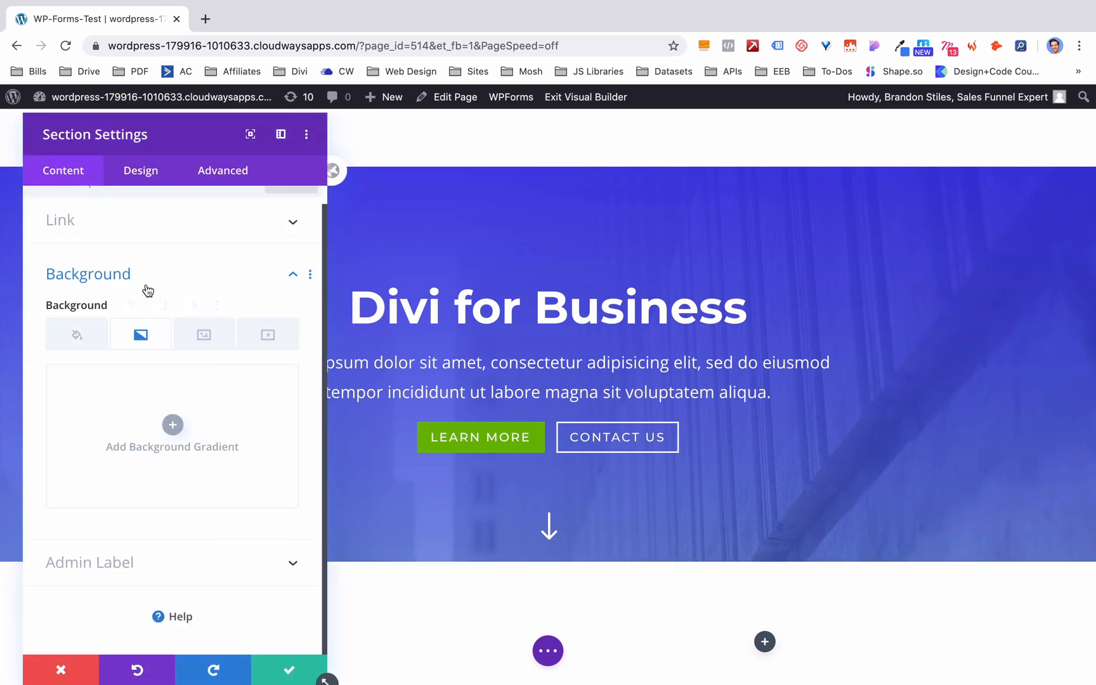
click(173, 428)
click(285, 669)
Step: Copy the hero header's Lorem ipsum paragraph and add a new Text module below the "Divi For Business" heading in the first column
scroll(340, 534, down, 2)
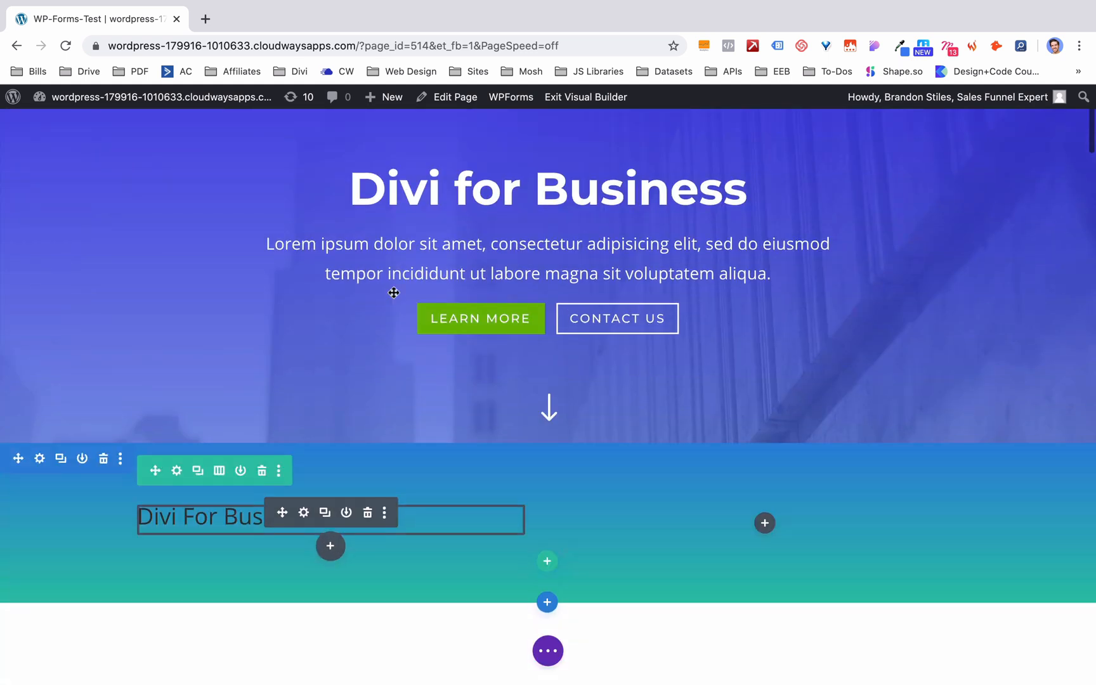
triple_click(420, 249)
key(super+c)
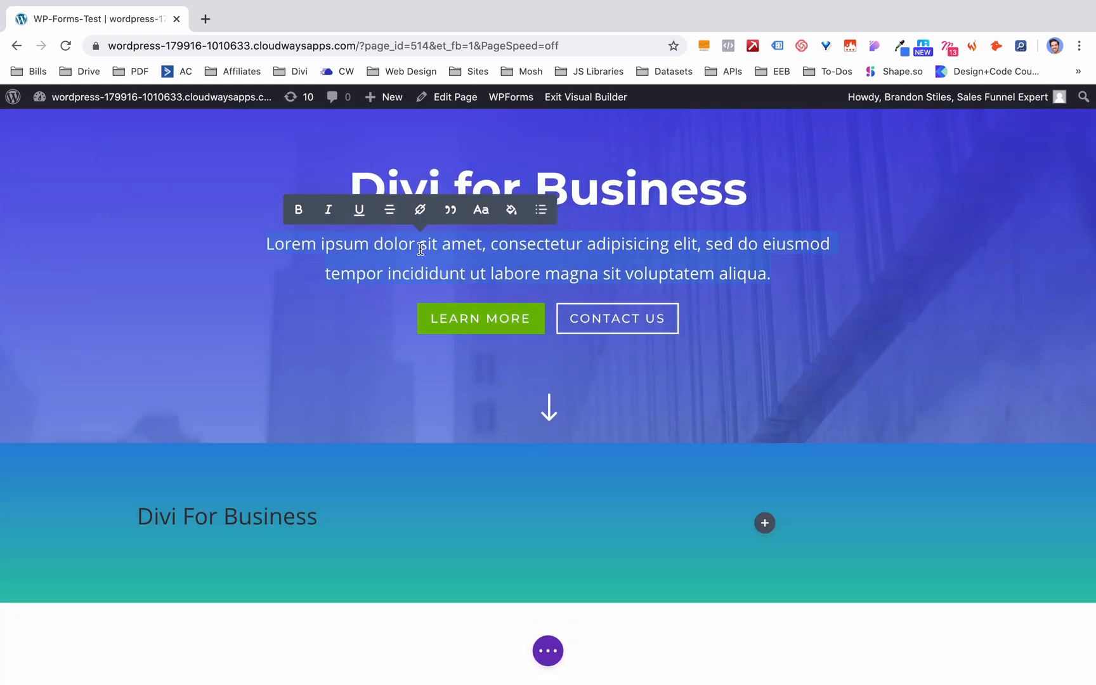
mouse_move(303, 516)
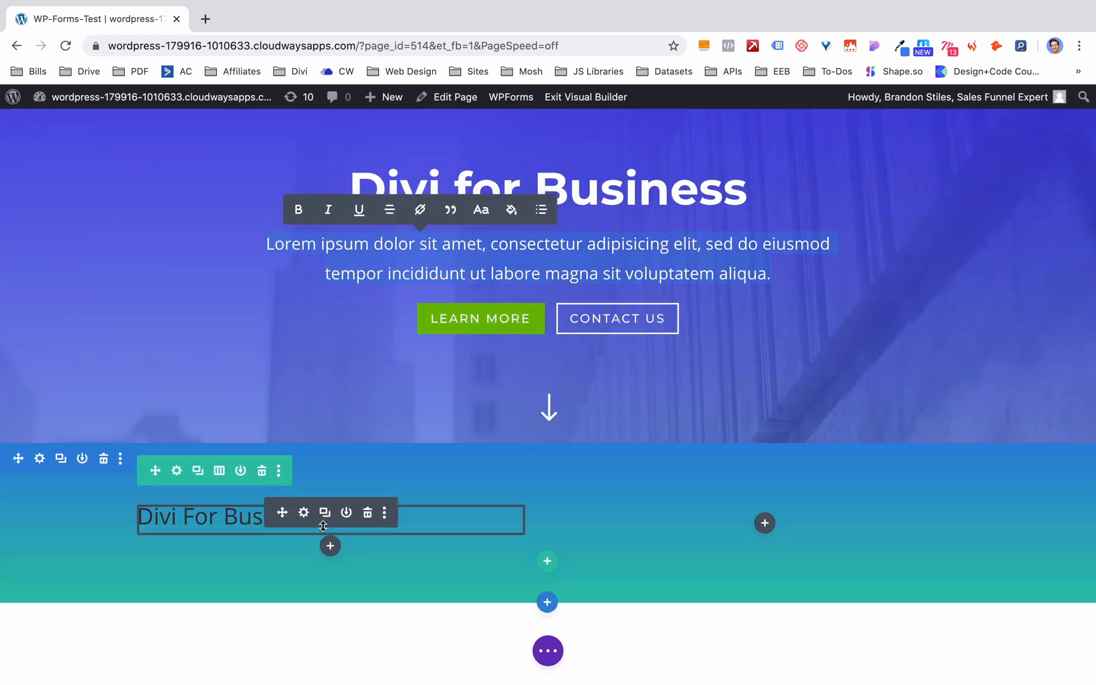
click(330, 545)
text(text)
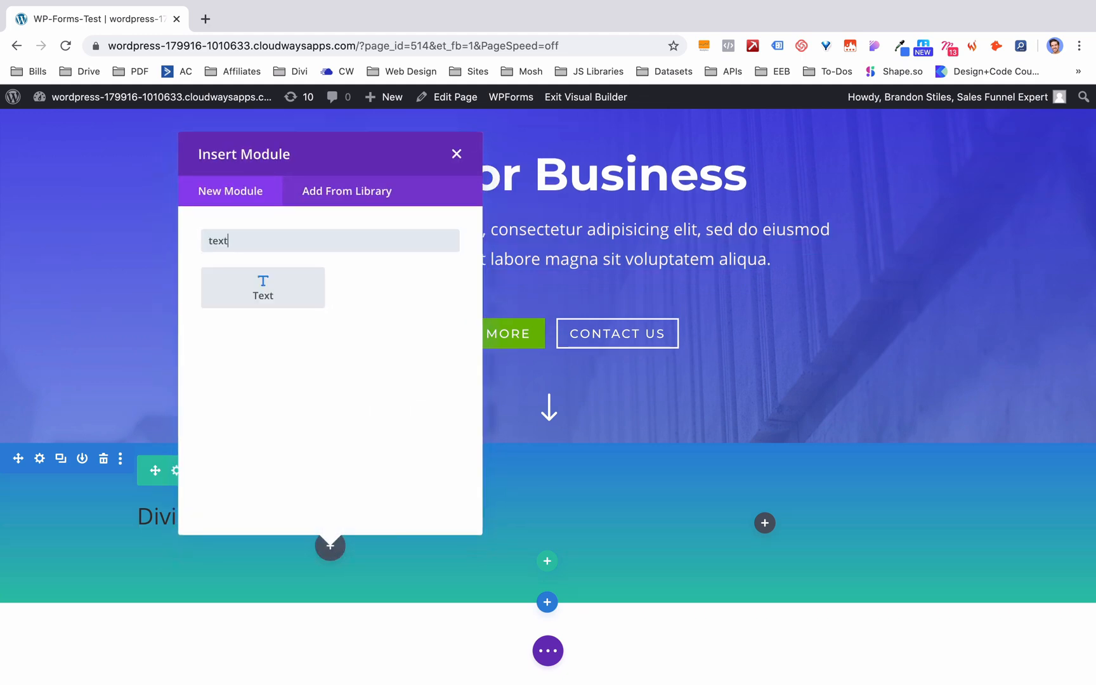
click(266, 287)
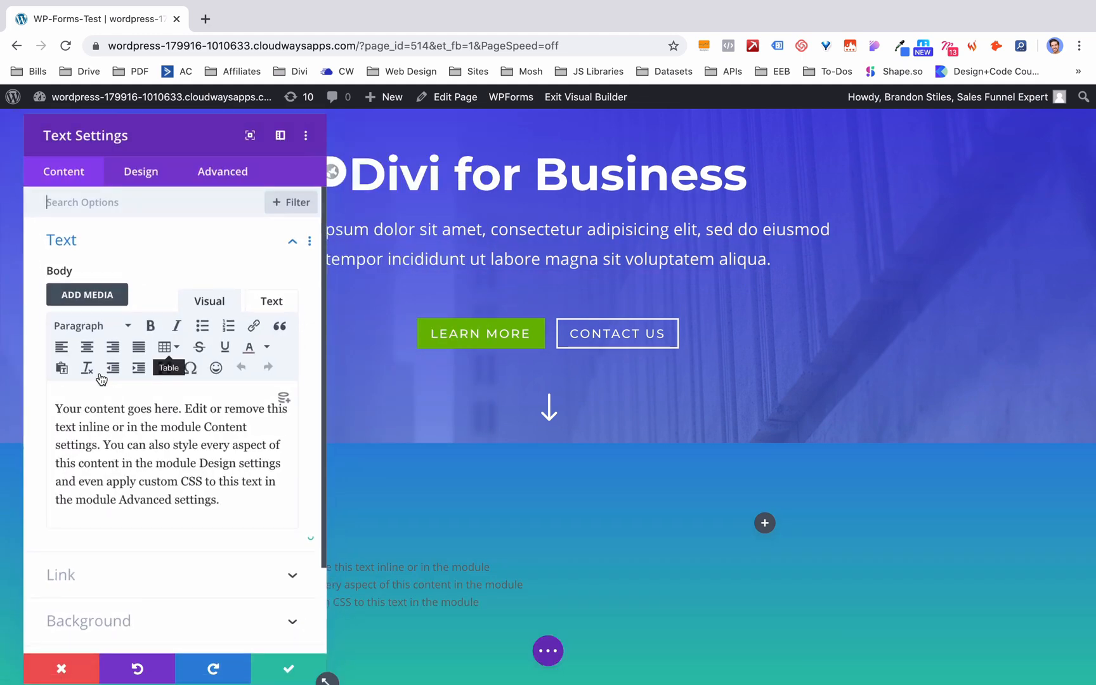
Step: Replace the new text module's placeholder body with the copied Lorem ipsum paragraph and save the module
triple_click(112, 454)
key(super+v)
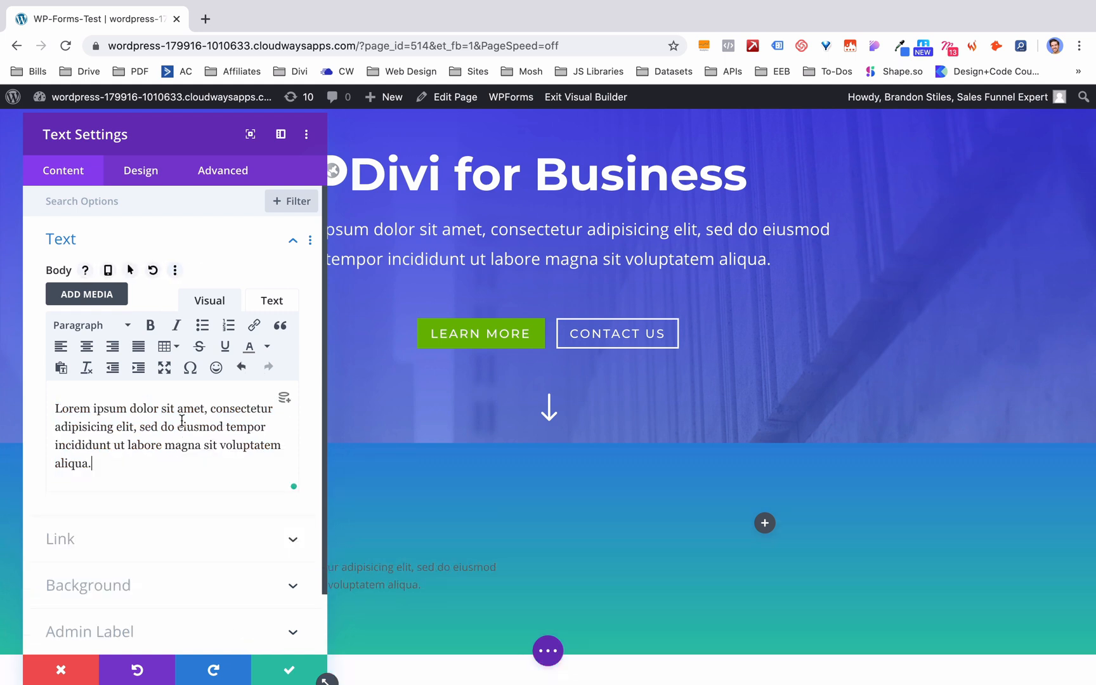
click(140, 171)
click(120, 248)
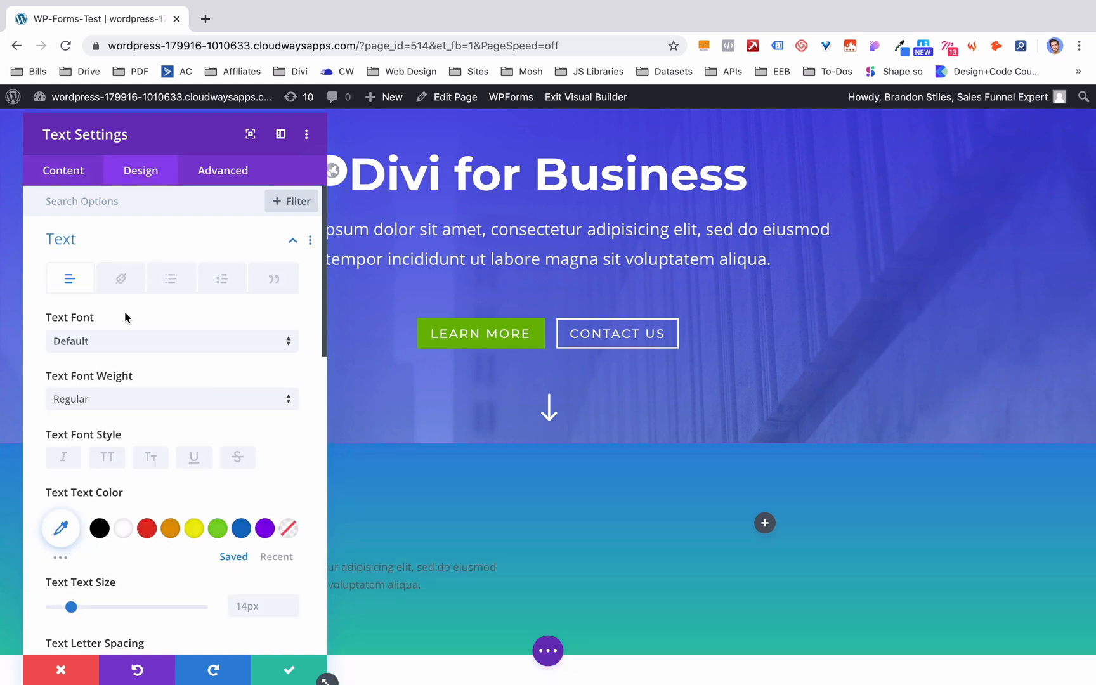
click(257, 606)
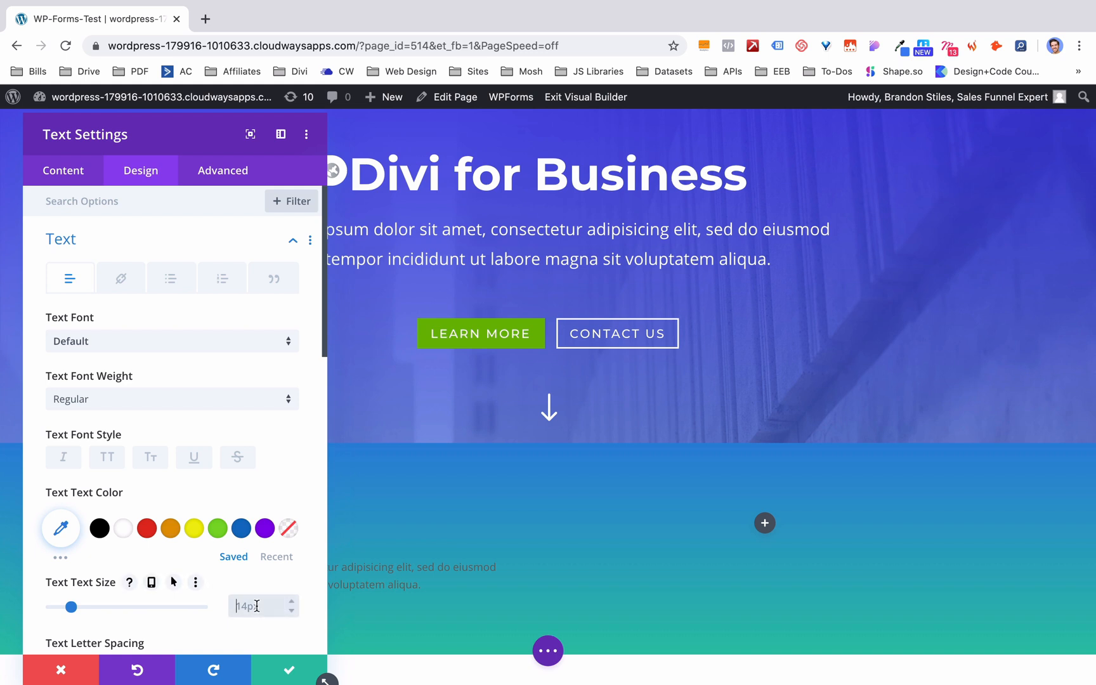
click(279, 670)
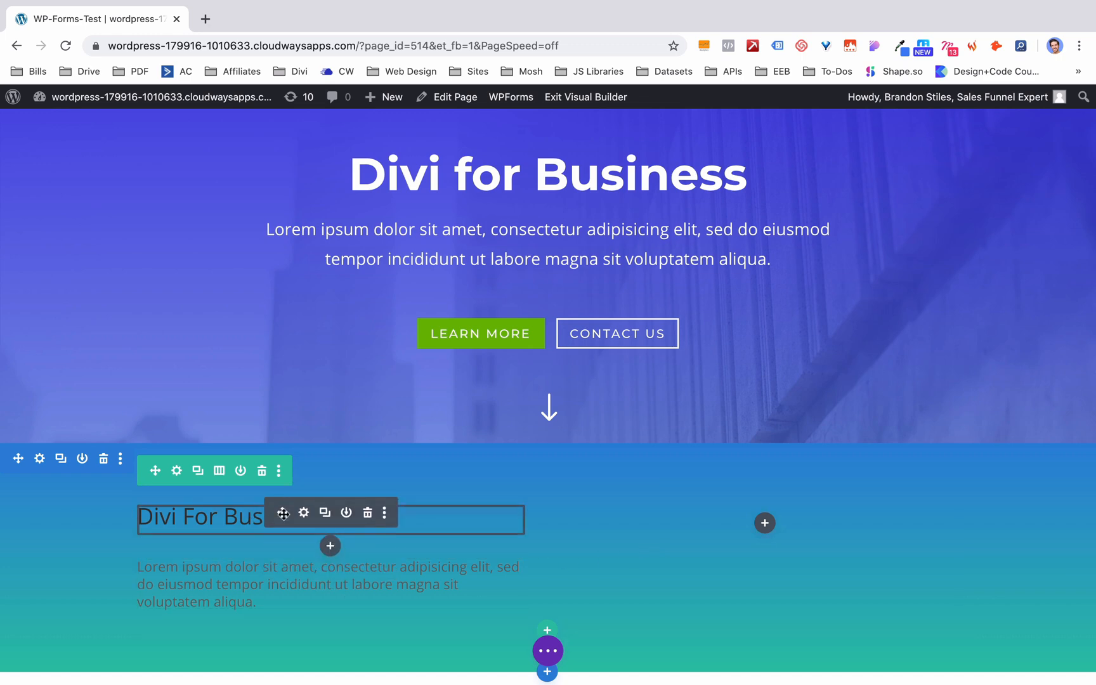
Step: Open the design settings of the "Divi For Business" heading module in the first column
click(305, 511)
click(139, 170)
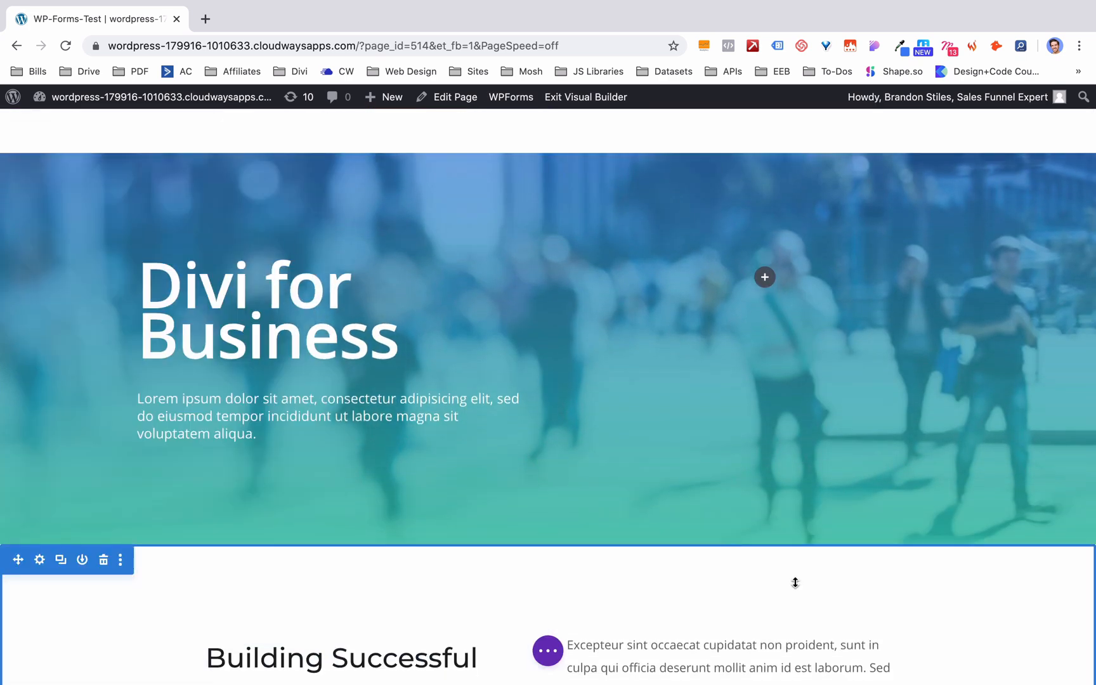
Step: Add a Code module to the second column containing [wpforms id="513" title="false" description="false"] and save it
click(765, 277)
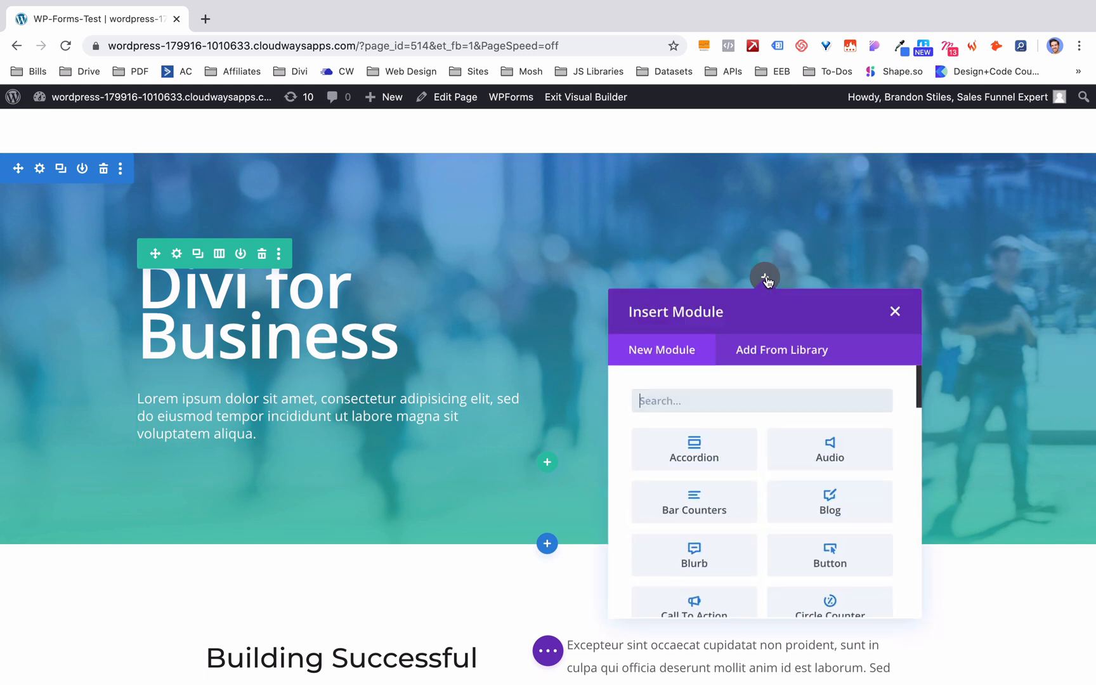
scroll(819, 570, down, 4)
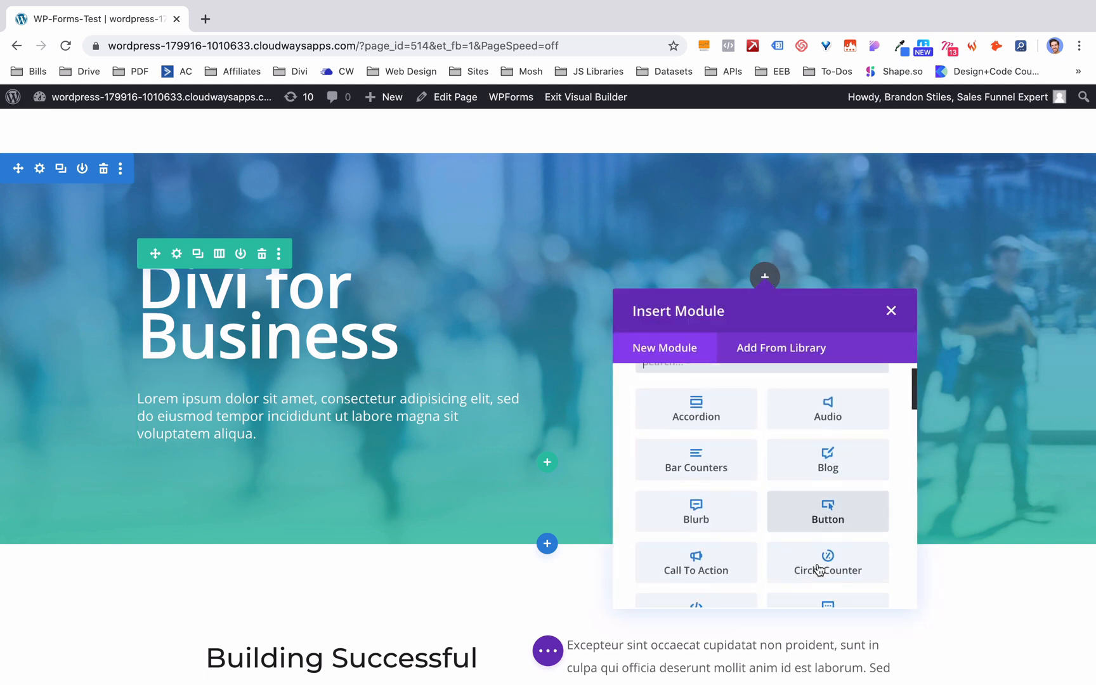
click(718, 544)
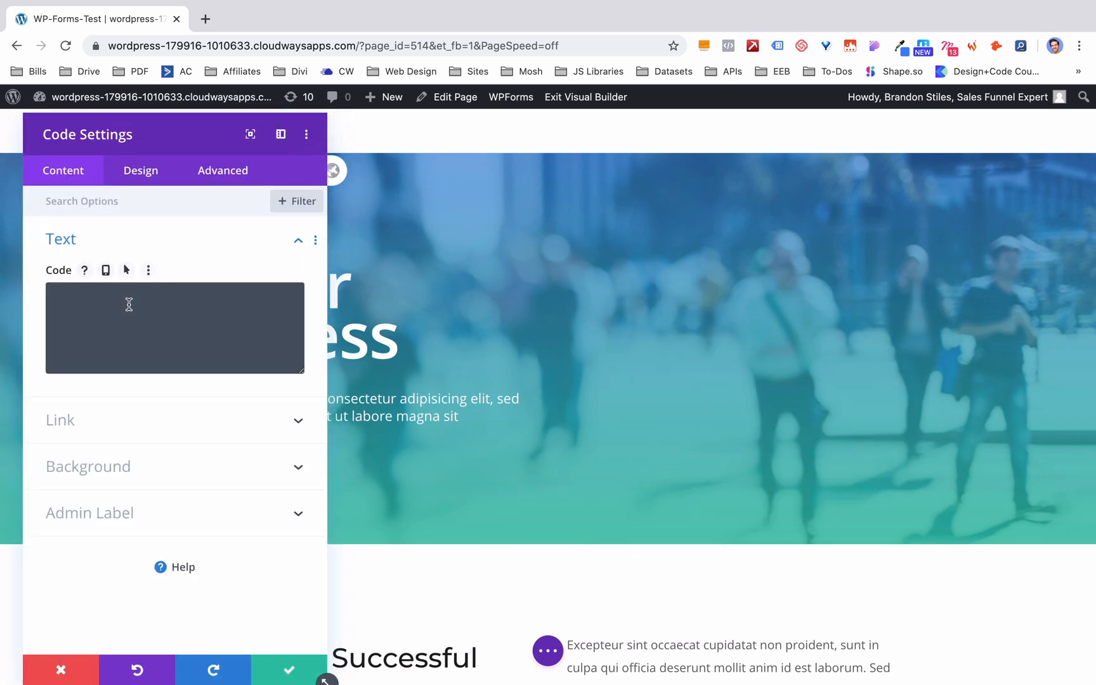
text([wpforms id="511" title="false" description="false"])
click(282, 659)
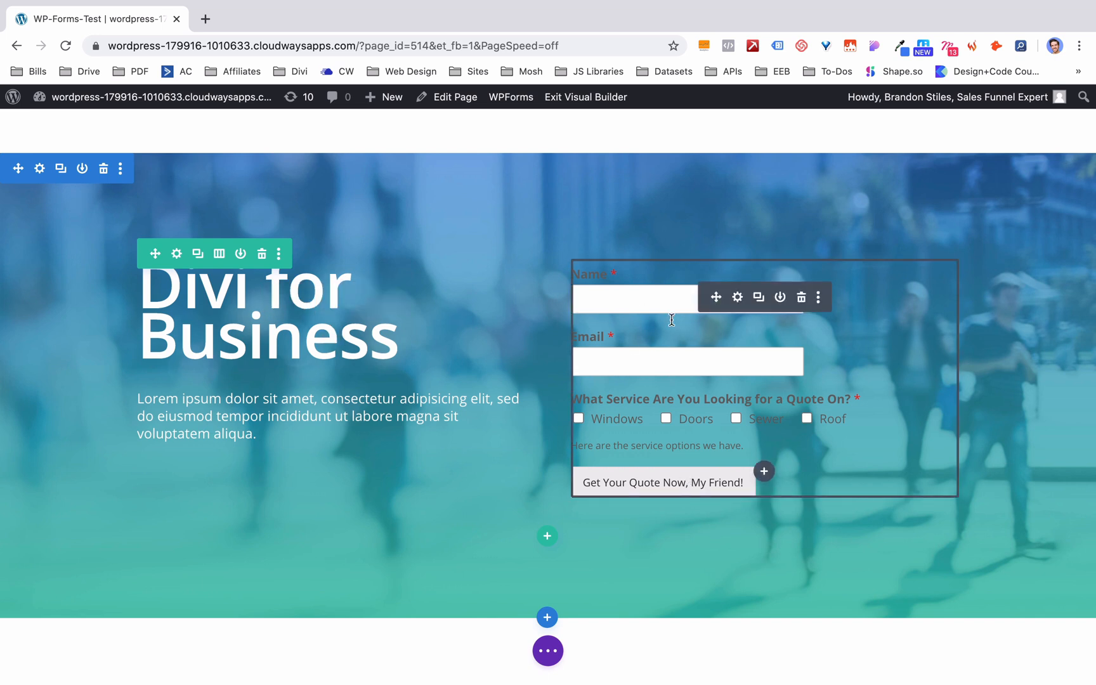
Step: Give the form's code module a grey background colour, #bababa
click(739, 297)
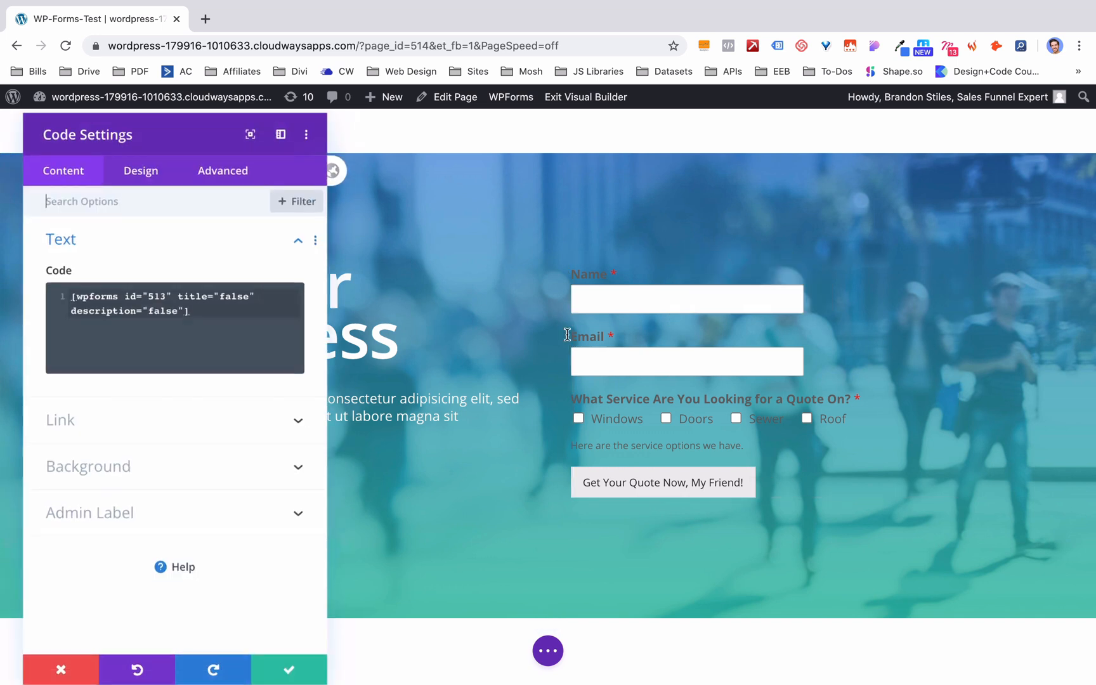
click(172, 465)
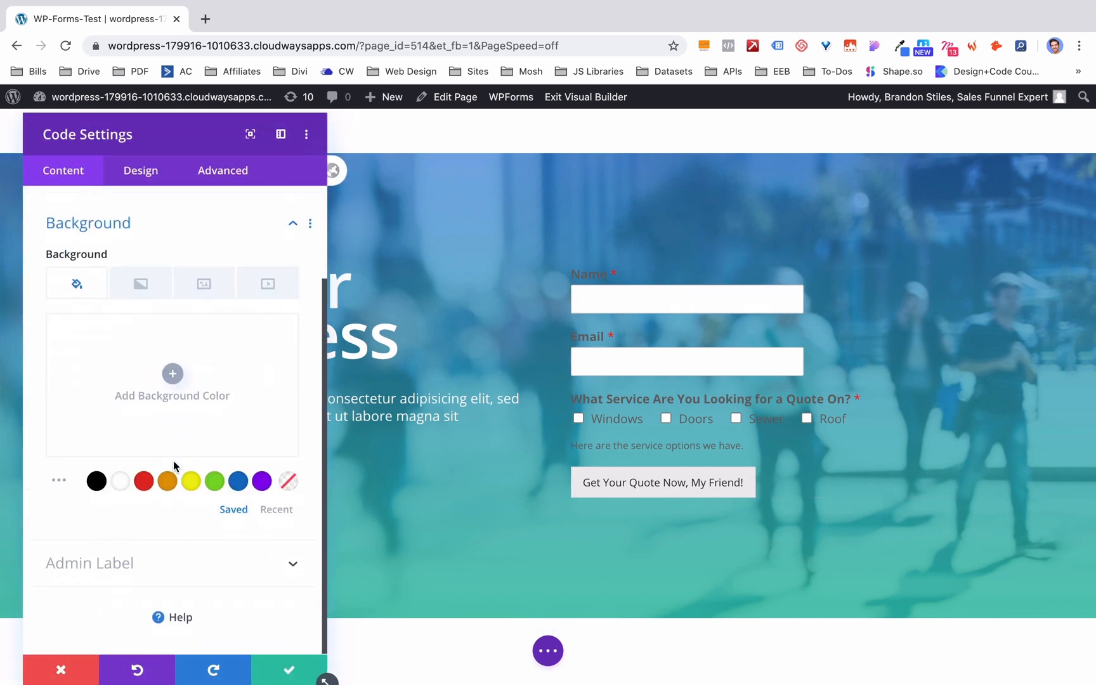
click(97, 480)
click(106, 393)
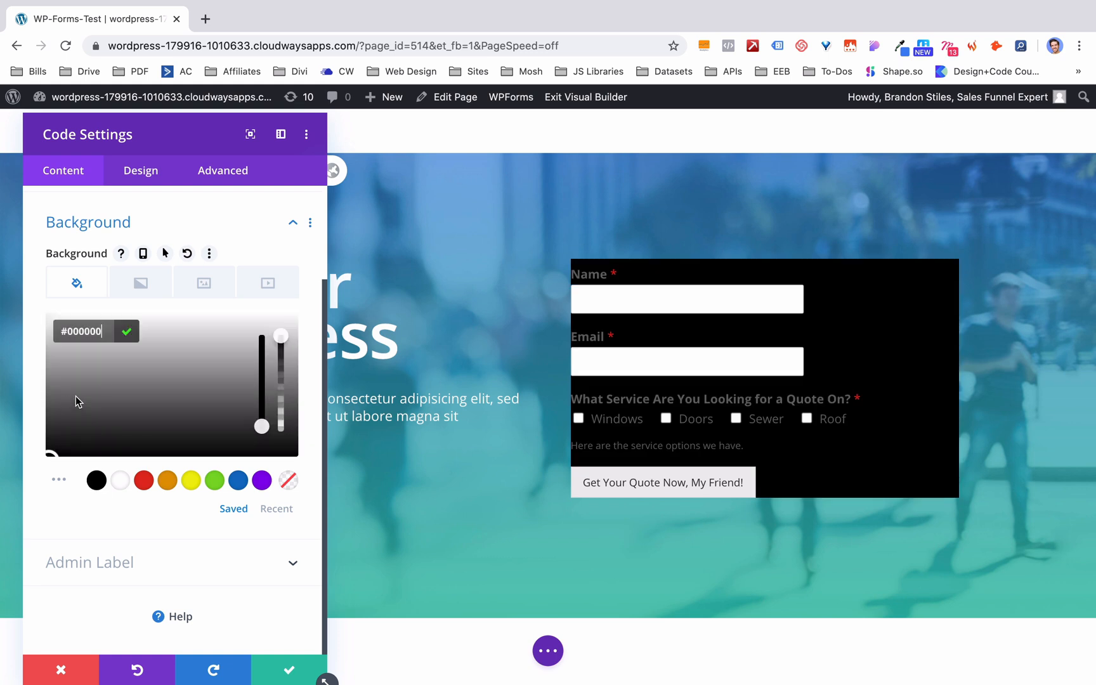
drag(76, 395, 57, 353)
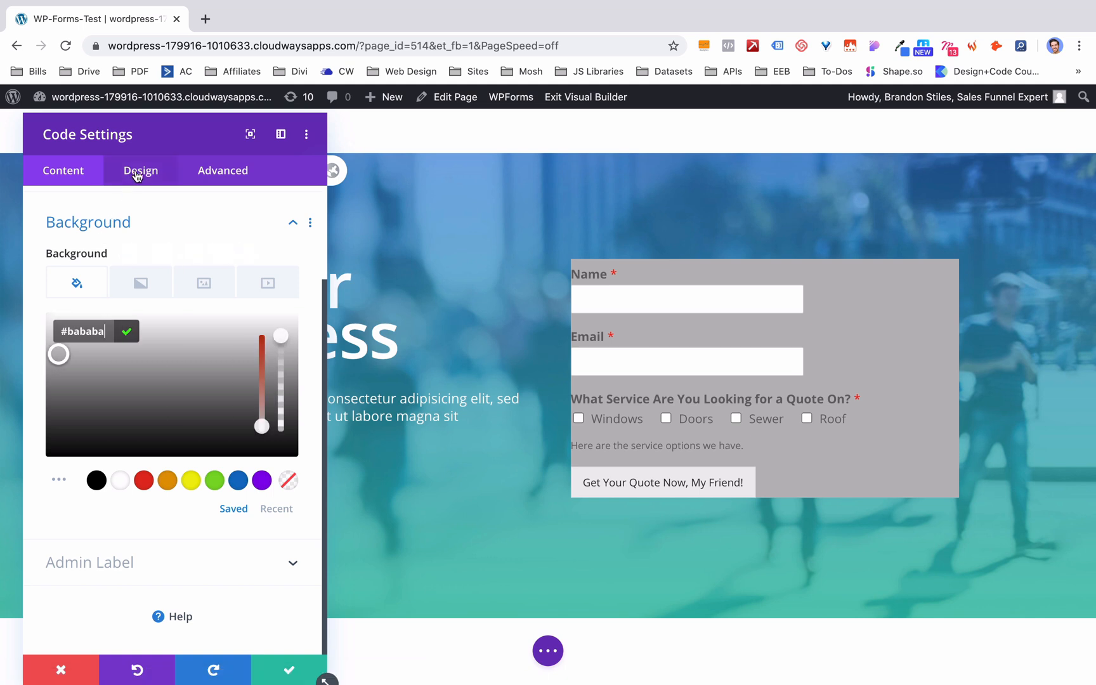
Step: Set the form code module's padding to 20px on all four sides, linking top with bottom and left with right
click(137, 171)
click(116, 338)
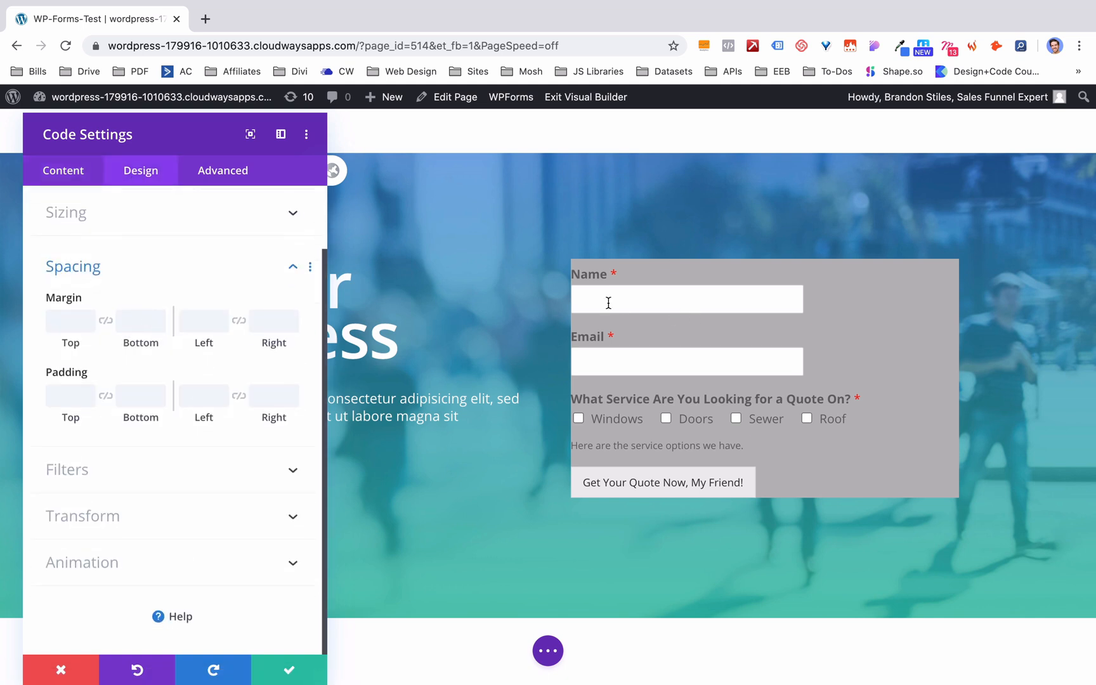
click(66, 396)
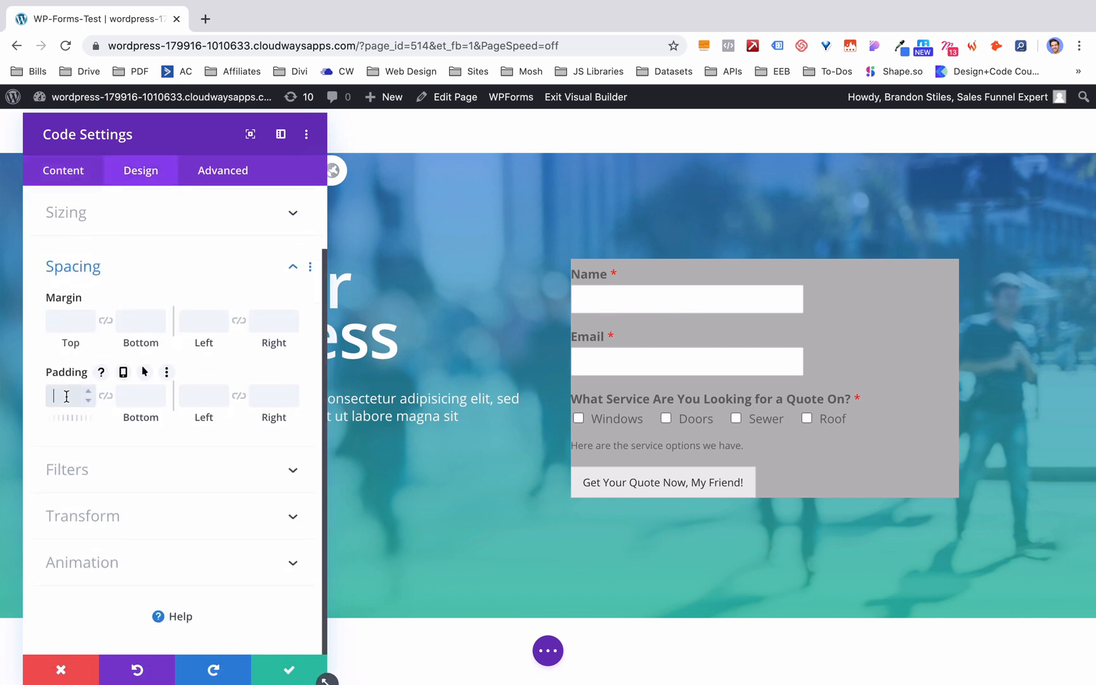
text(20px)
click(106, 395)
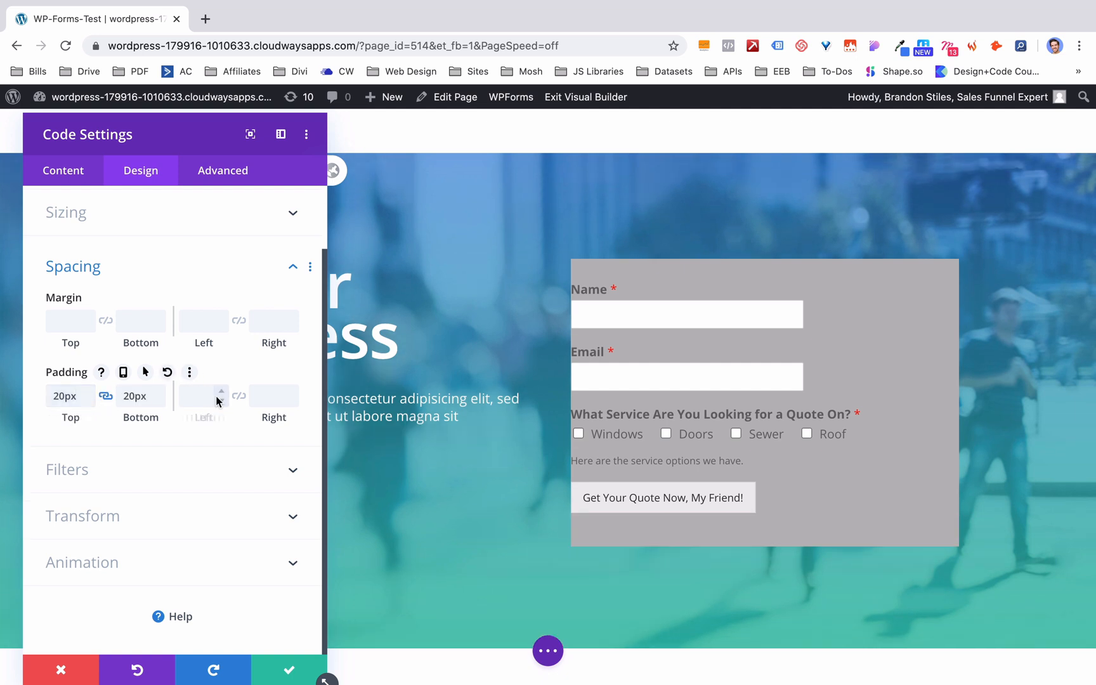
click(239, 396)
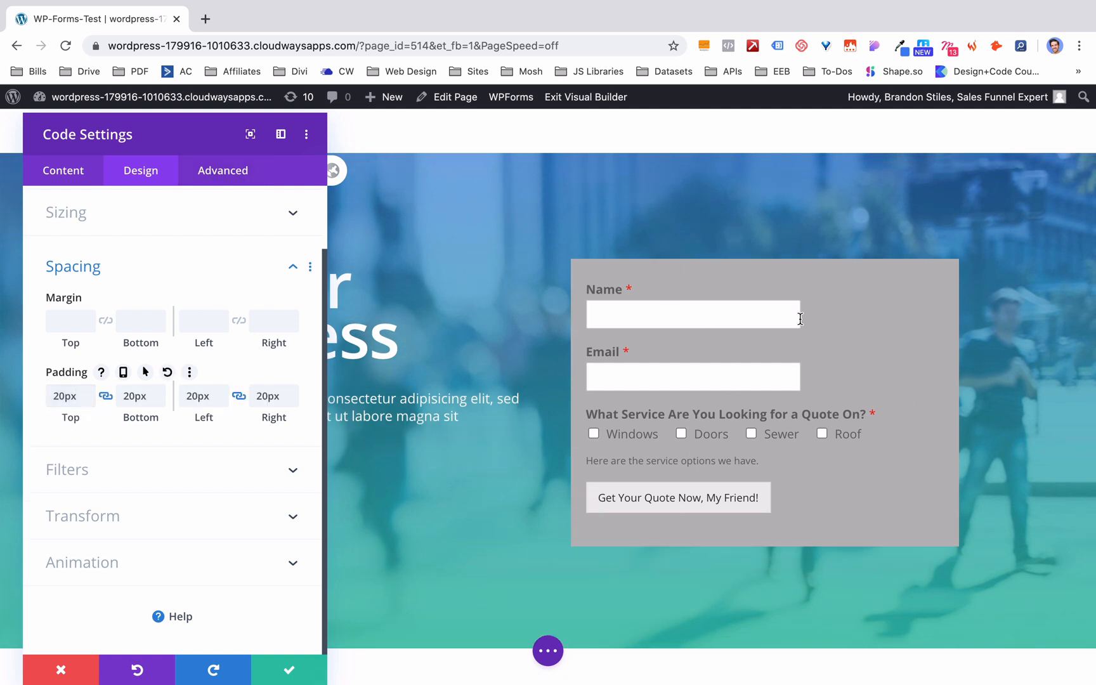
Step: Add the custom CSS "border-radius: 3px;" to the main element of the form's code module
click(204, 178)
click(158, 286)
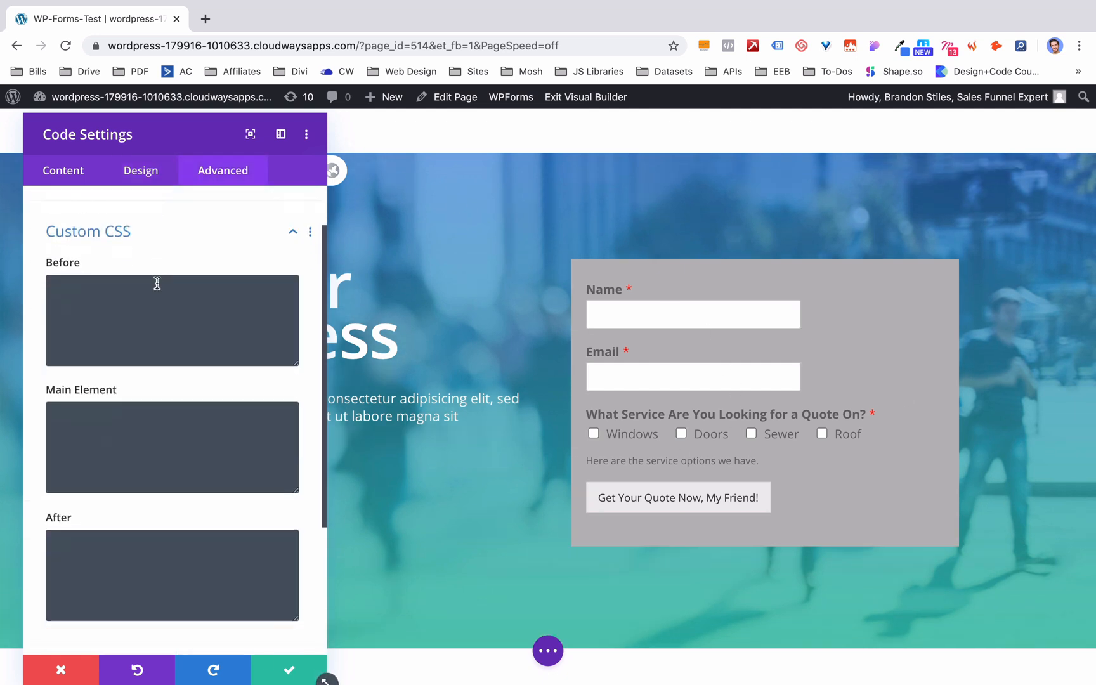
scroll(143, 355, down, 1)
click(130, 423)
text(border-radius: 3px;)
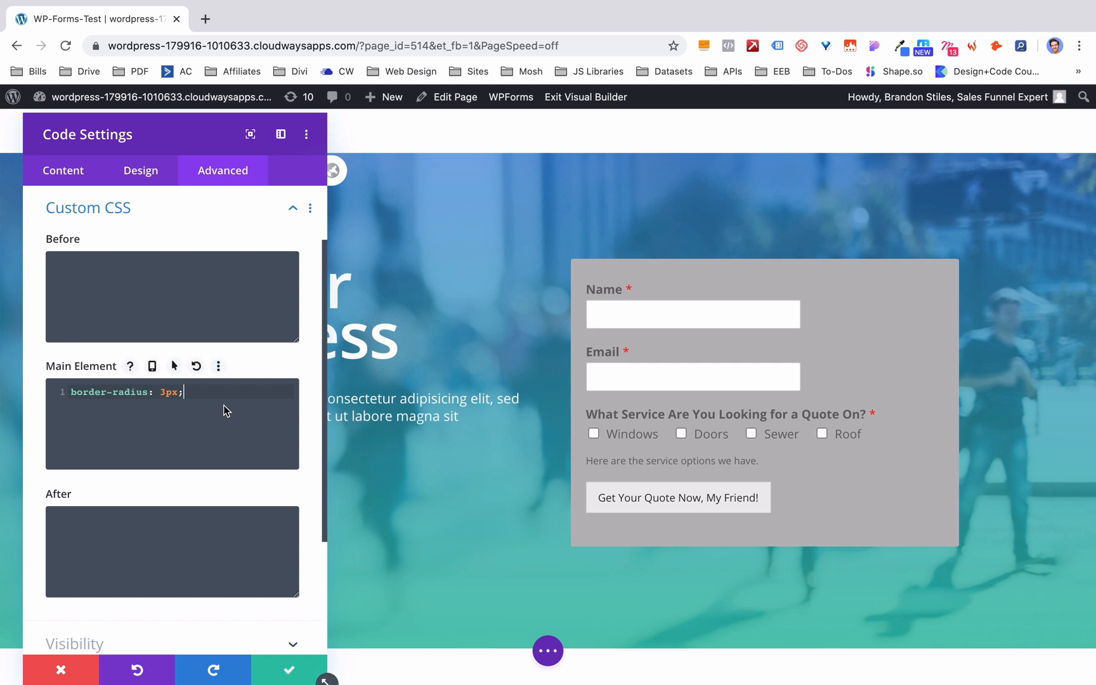
Step: Add a second custom CSS line to the main element: "box-shadow: 3px 3px 20px rgba(0,0,0,.3);"
key(Return)
text(box-shadow: 3px 3px )
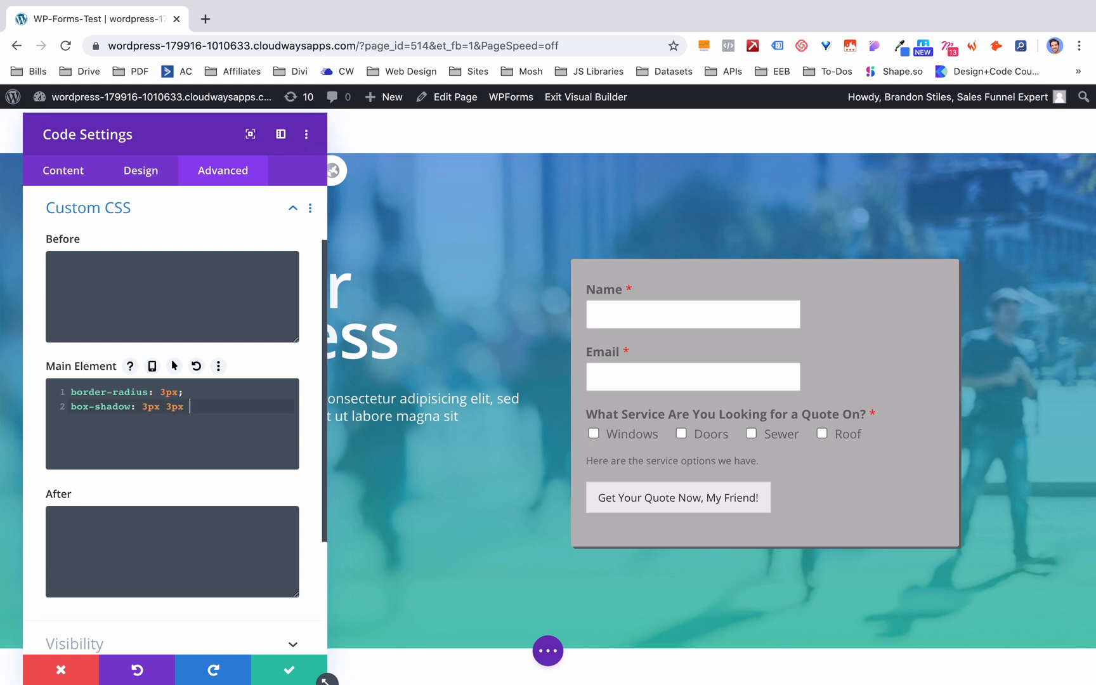
text(20px rgba)
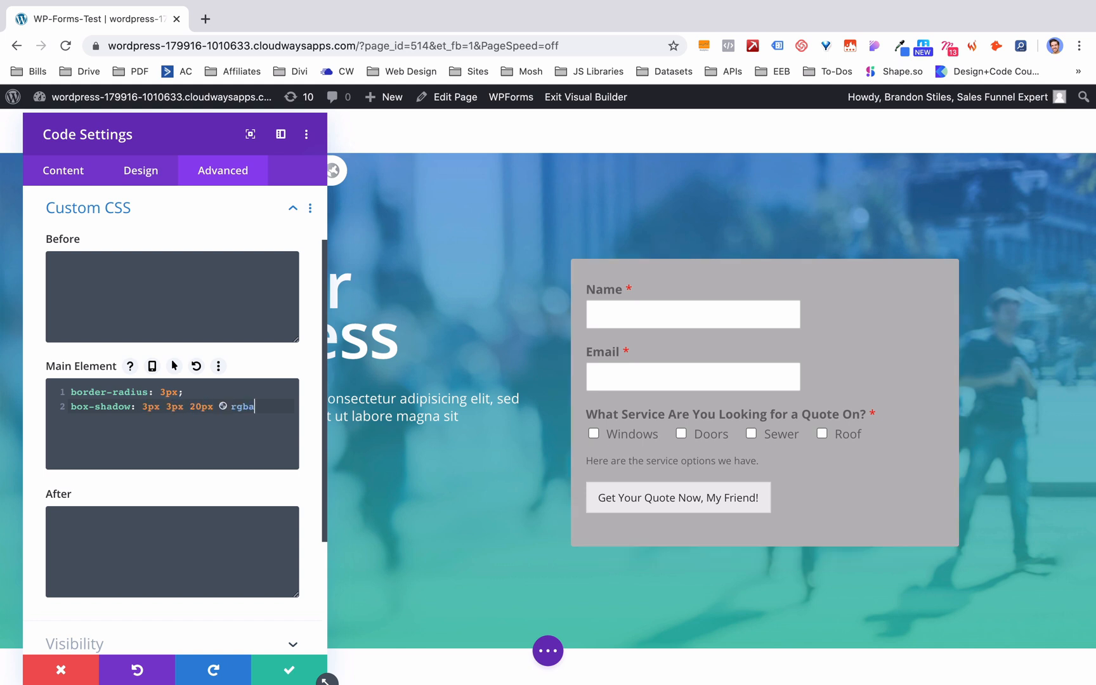
text((0,0,0,.1);)
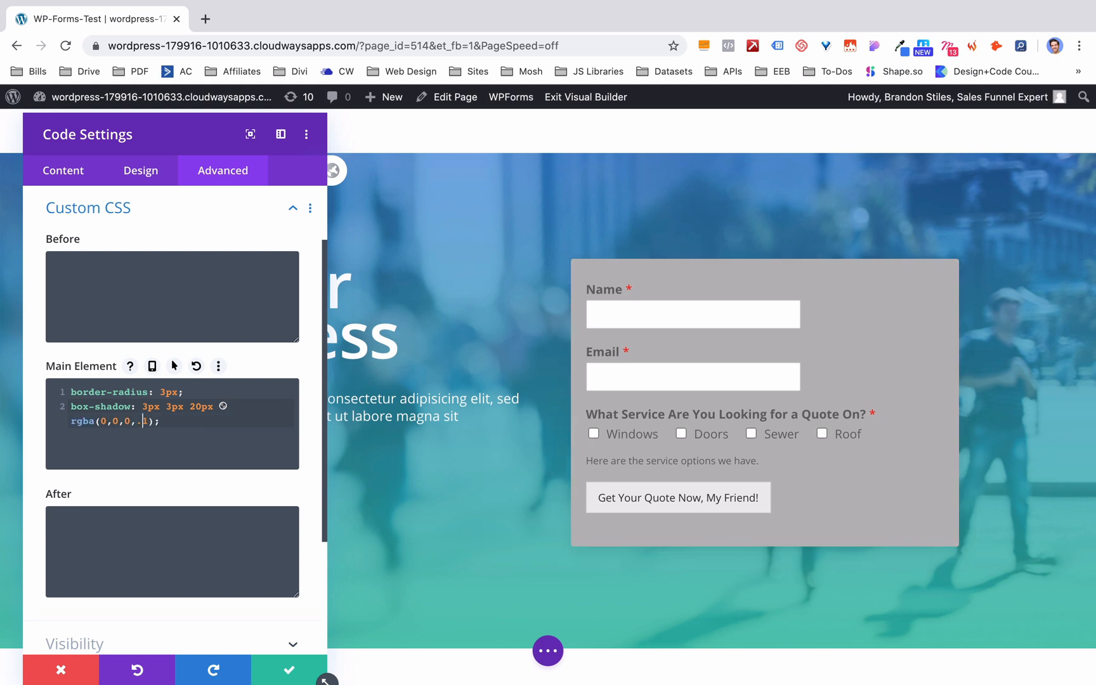
key(BackSpace)
text(3)
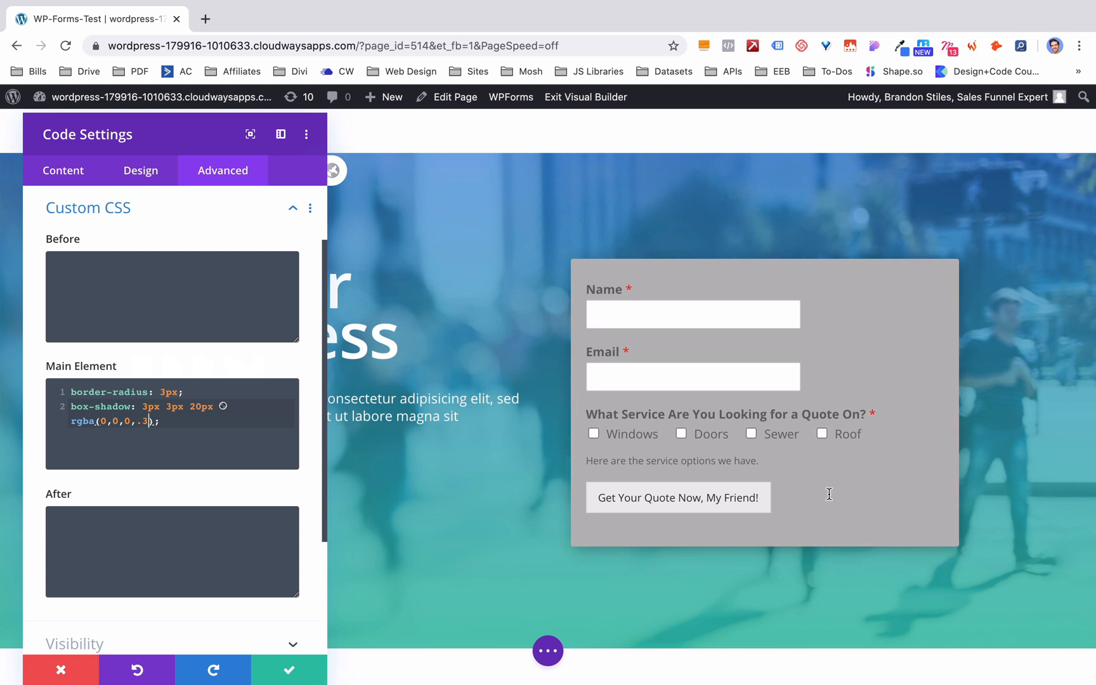
Step: Change the form code module's background colour to the near-white #f7f7f7 and save the module
click(62, 170)
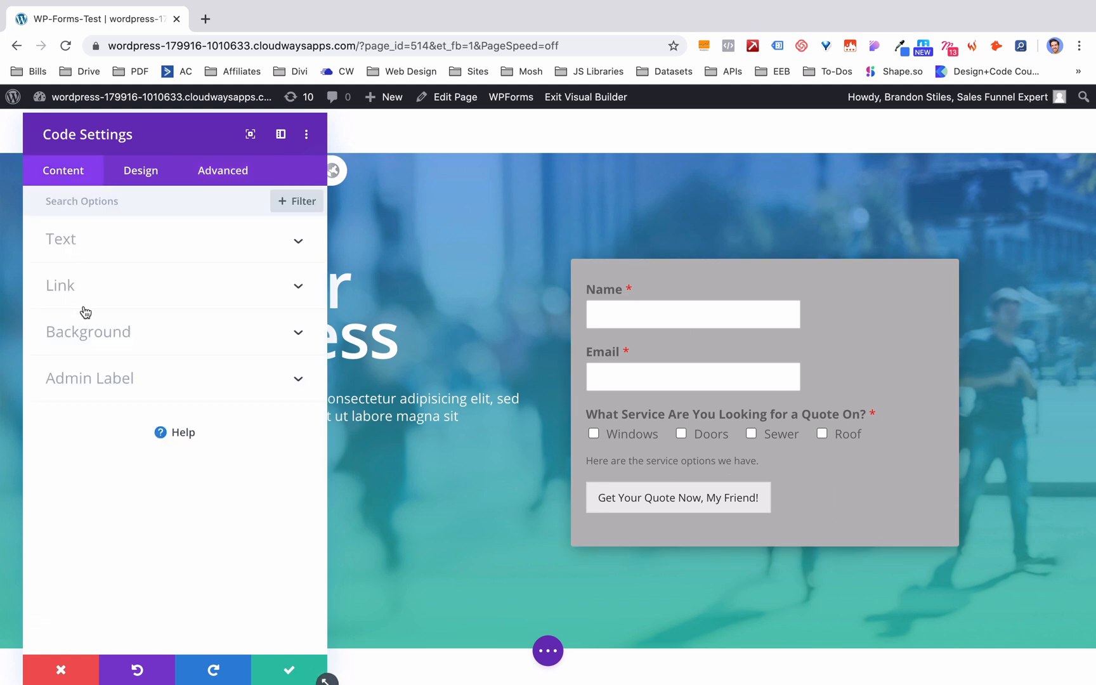
click(90, 342)
scroll(93, 400, down, 2)
click(79, 401)
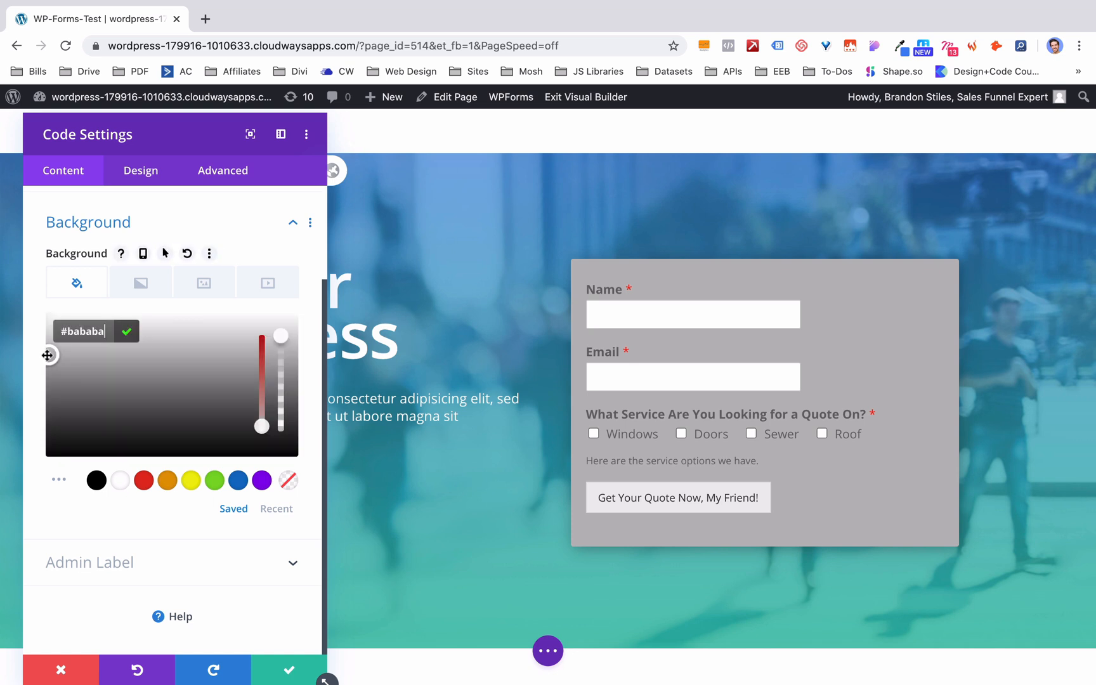
drag(49, 351, 49, 323)
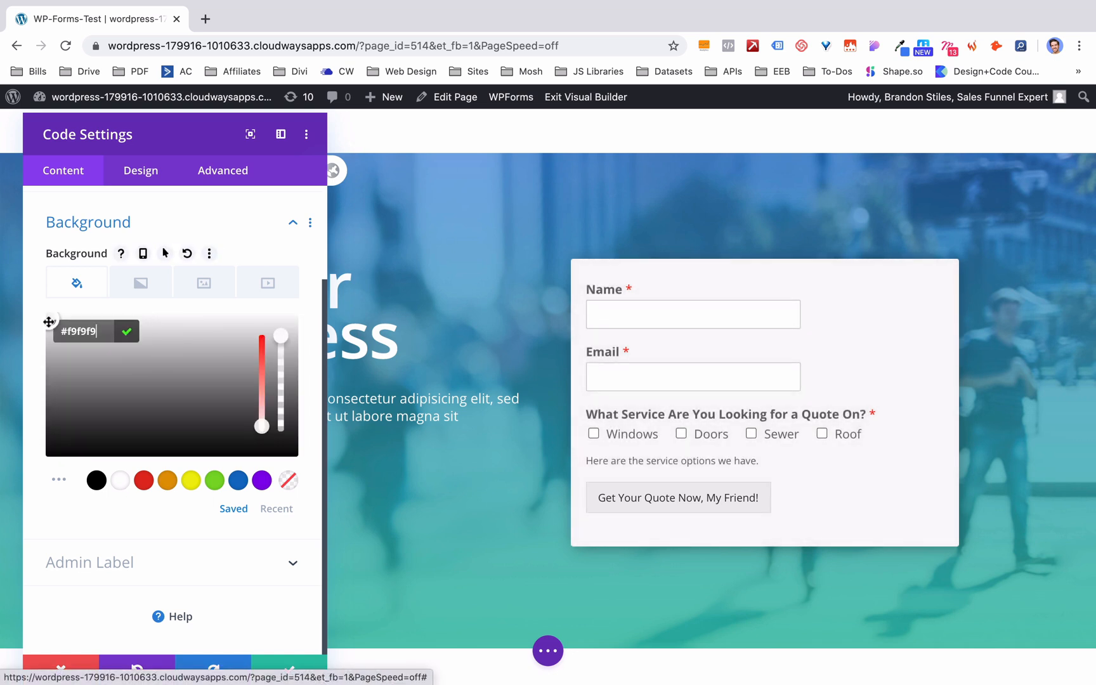
drag(49, 322, 48, 324)
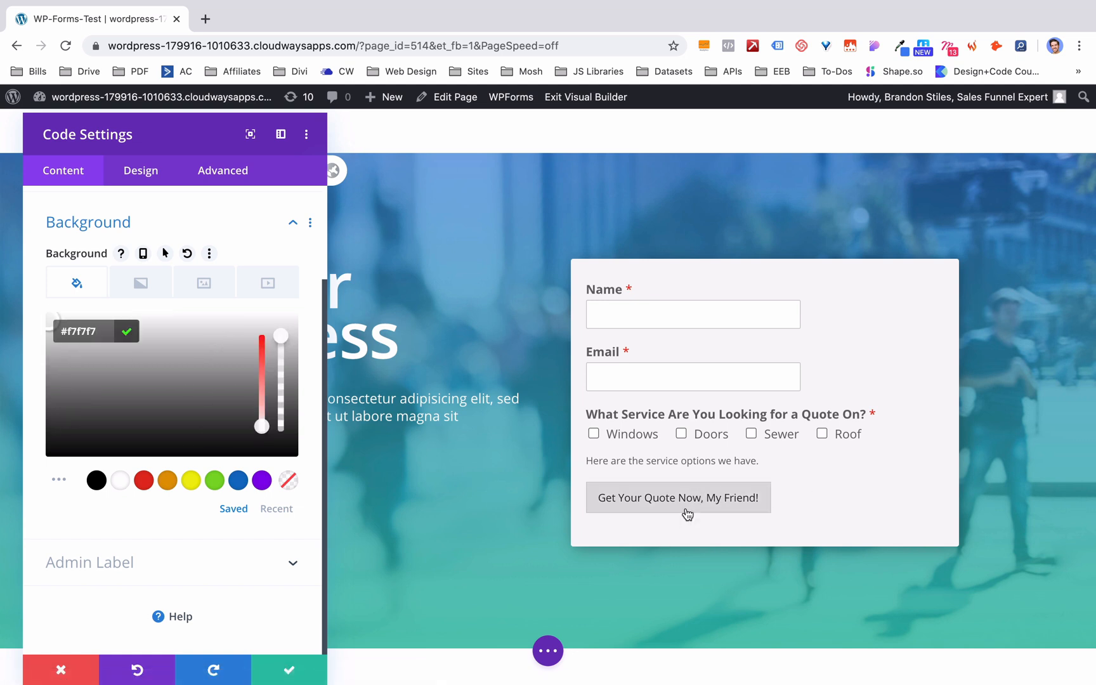
click(286, 664)
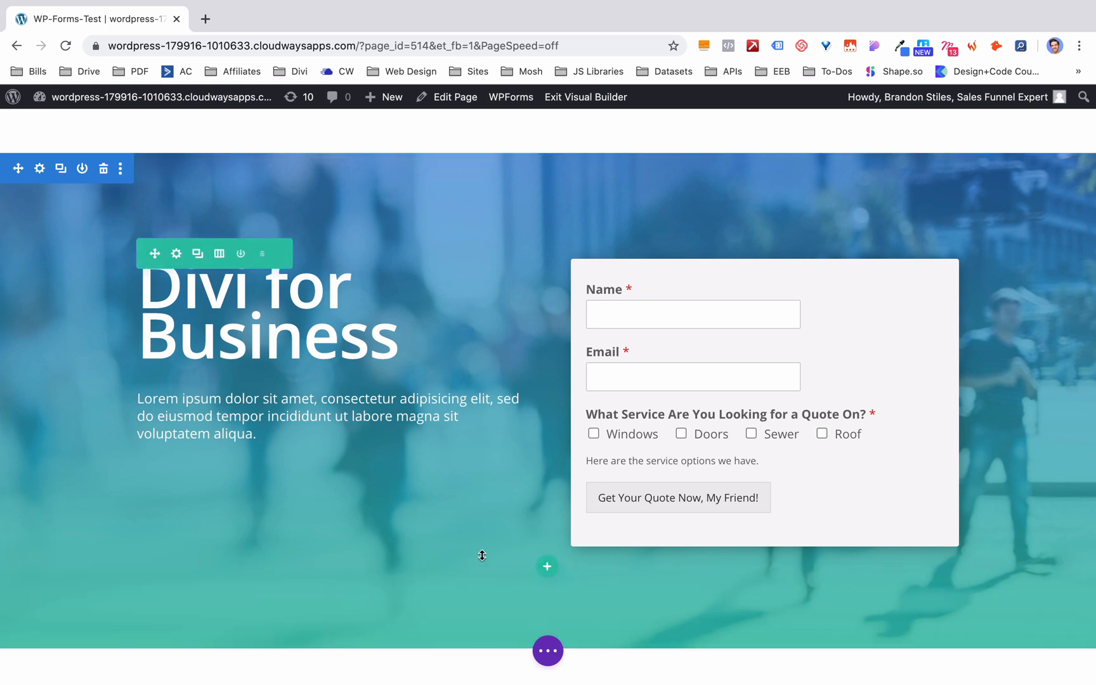
Step: Open the developer tools and inspect the form's "Get Your Quote Now, My Friend!" submit button element
click(694, 500)
key(super+alt+i)
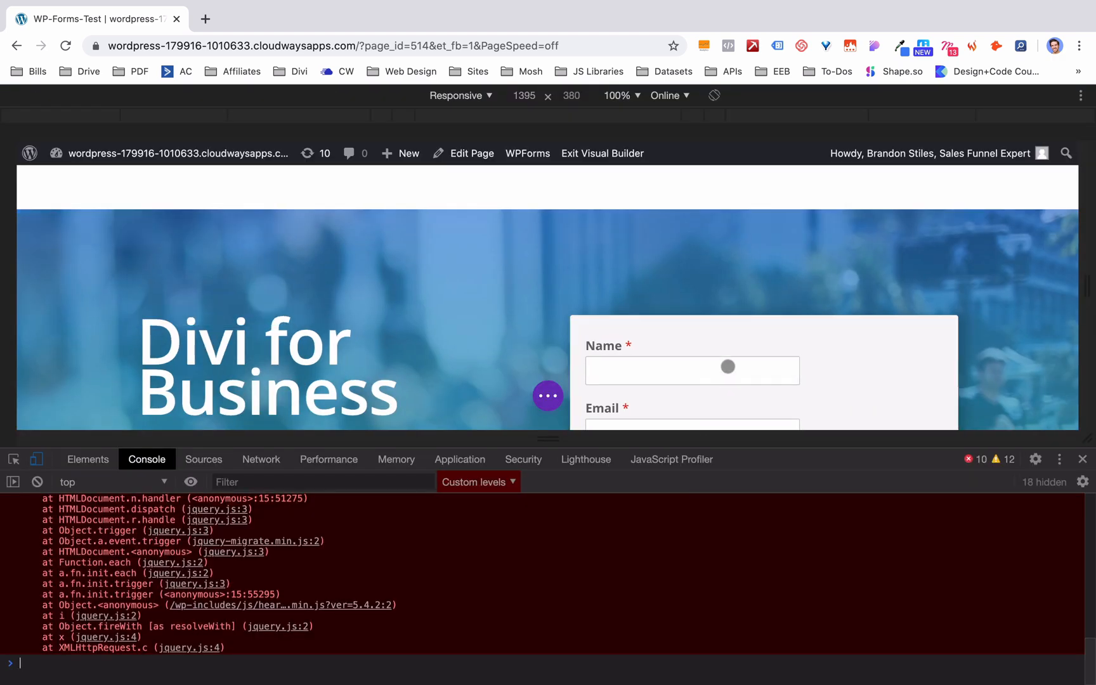
scroll(727, 366, down, 5)
scroll(728, 366, up, 2)
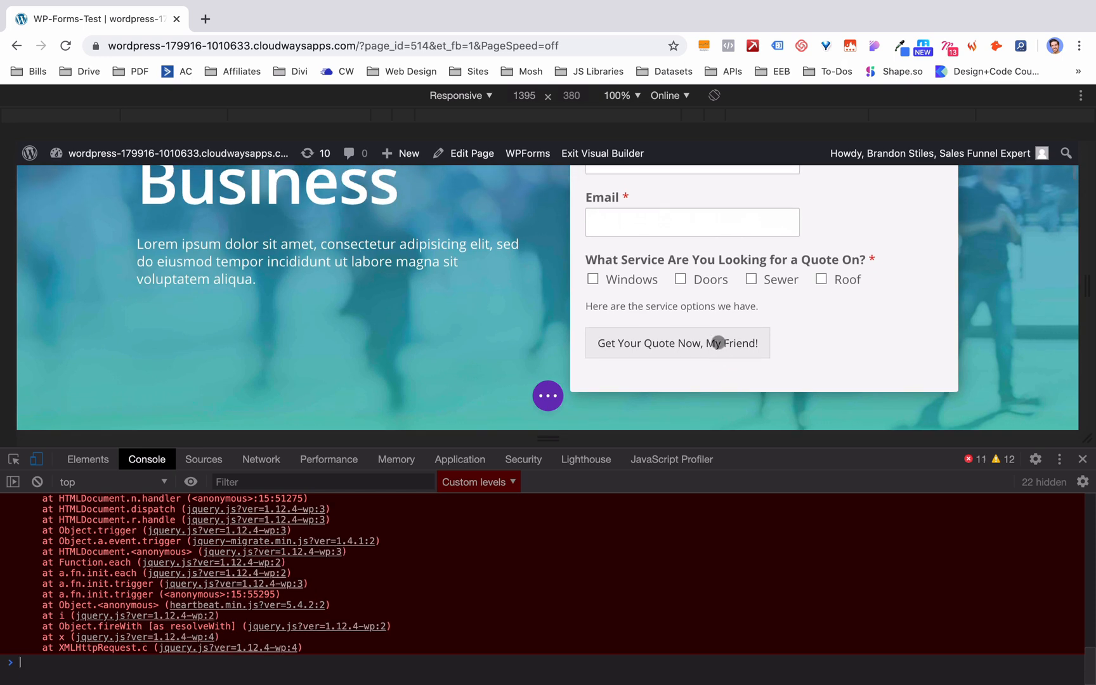
right_click(717, 342)
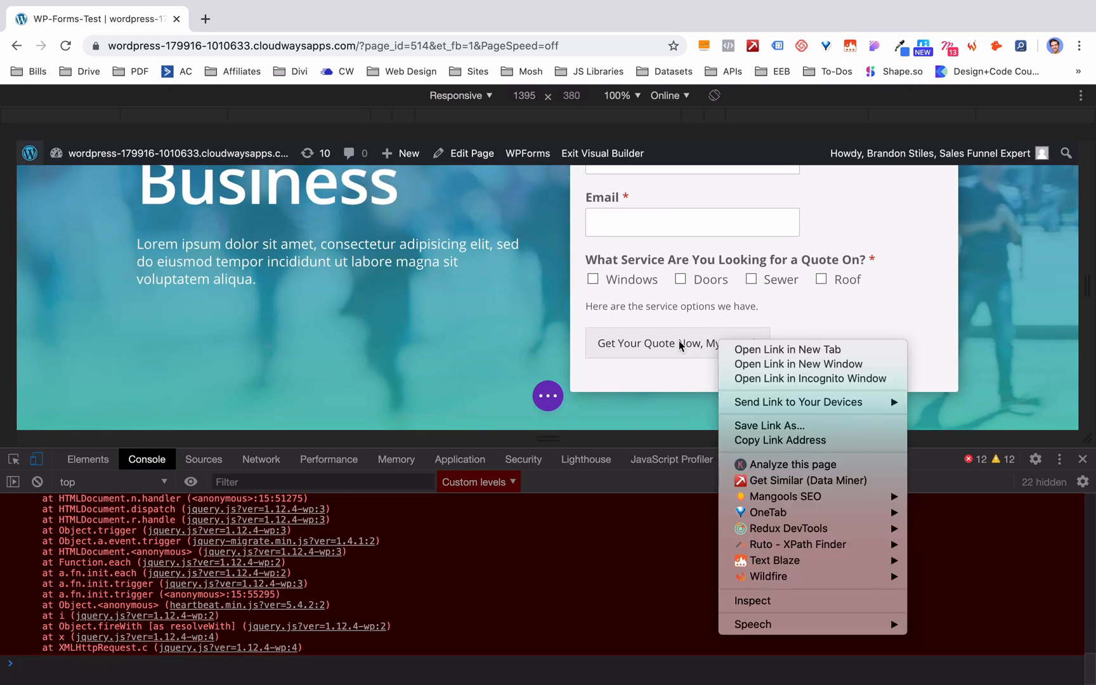
click(647, 383)
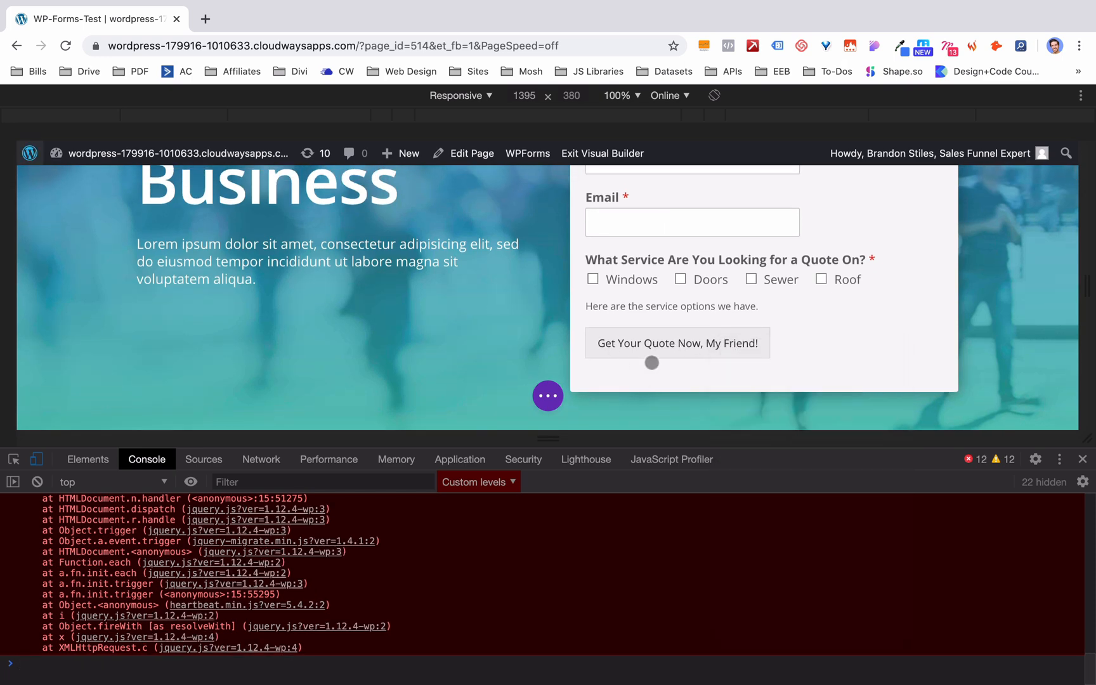
key(super+shift+c)
click(651, 345)
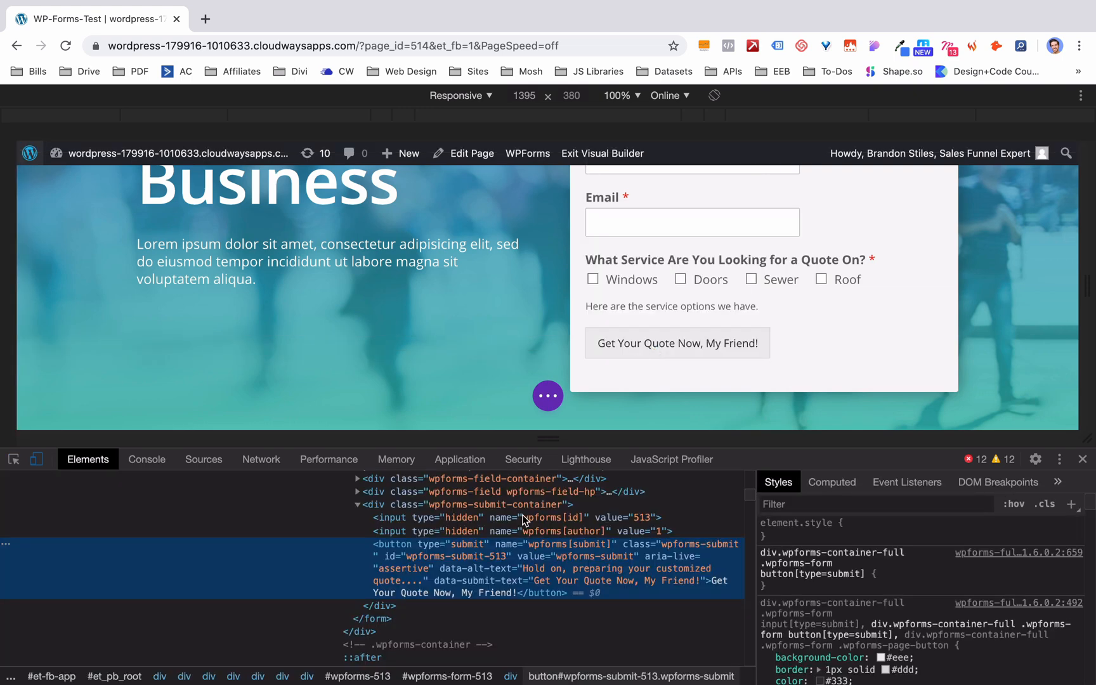
Step: Try out "background-color: red;" on the inspected submit button's CSS rule in the developer tools
click(819, 582)
text(bac)
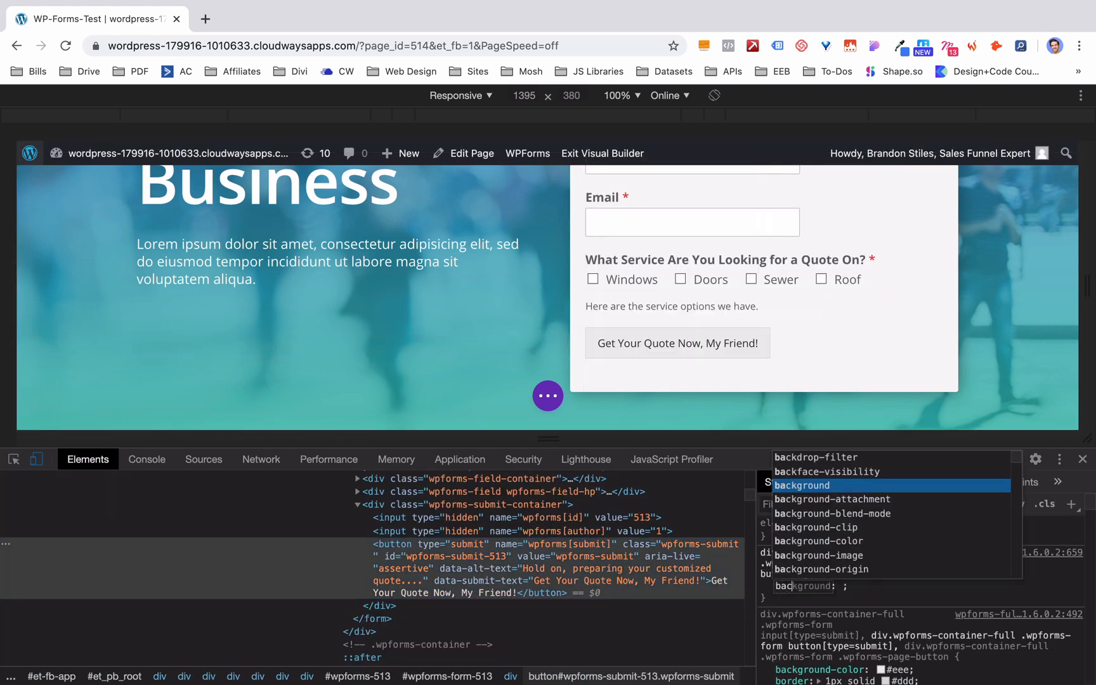
text(kground-color: red;)
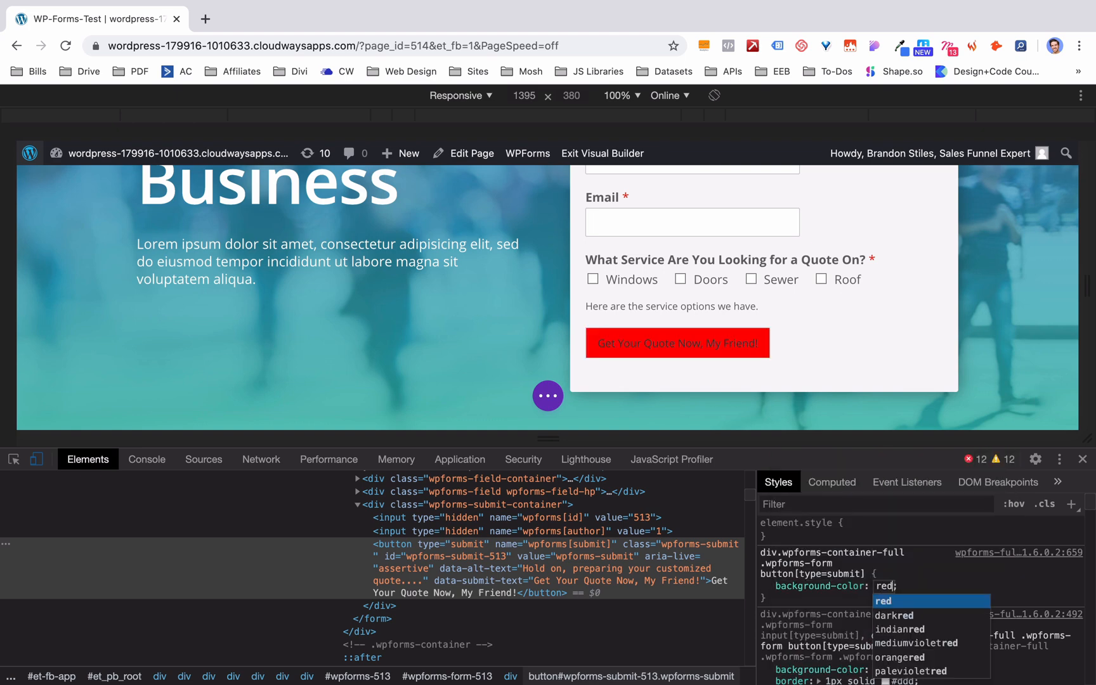
Step: Copy the selector "div.wpforms-container-full .wpforms-form button[type=submit]" from the inspected rule into the page settings' custom CSS
click(865, 574)
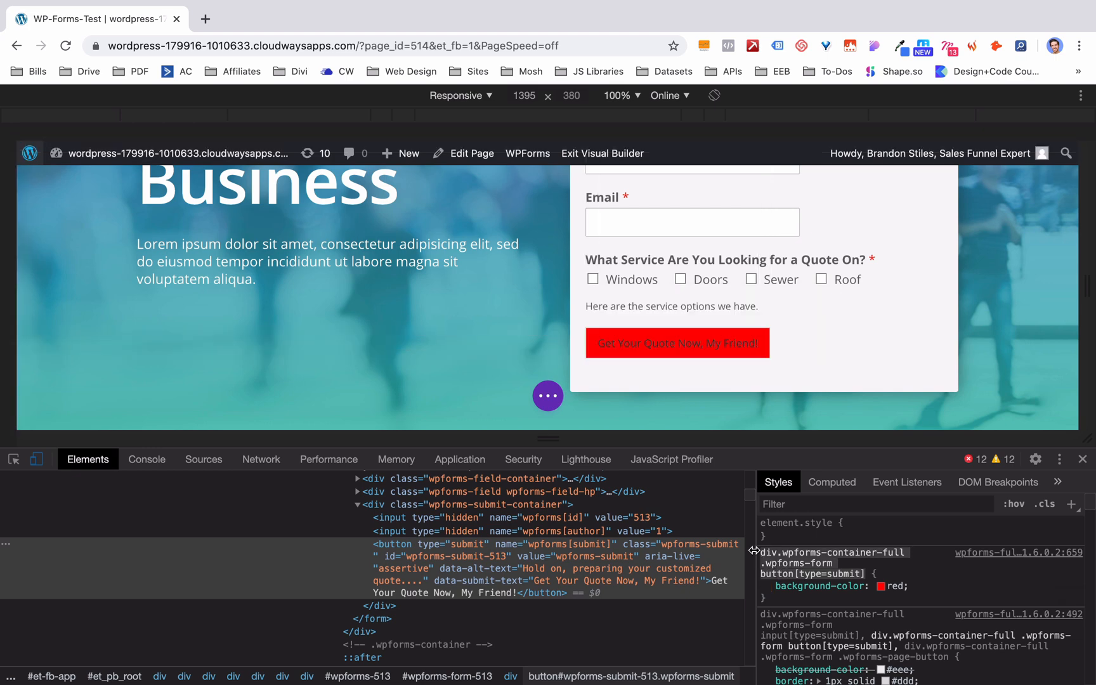
key(super+alt+i)
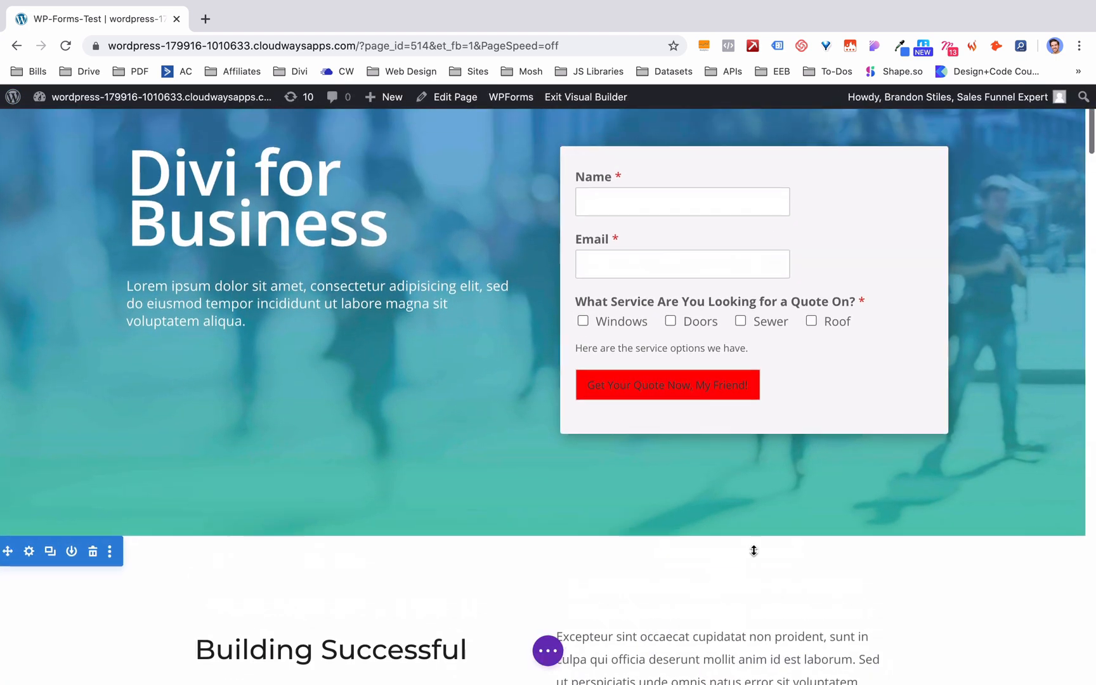
click(548, 651)
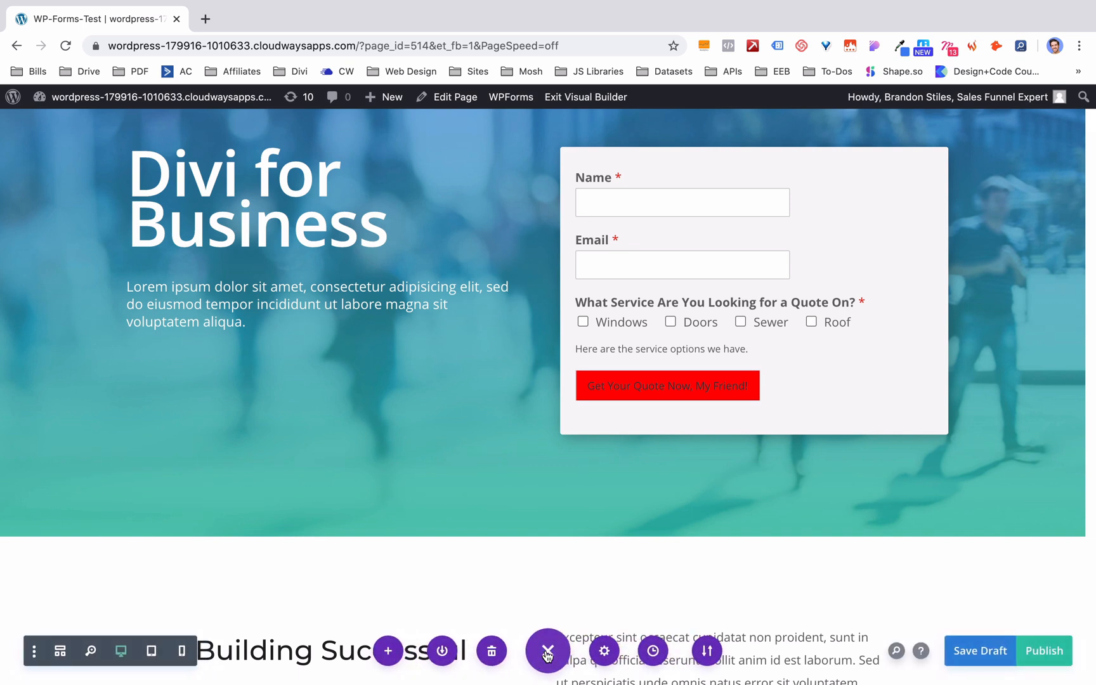
click(603, 649)
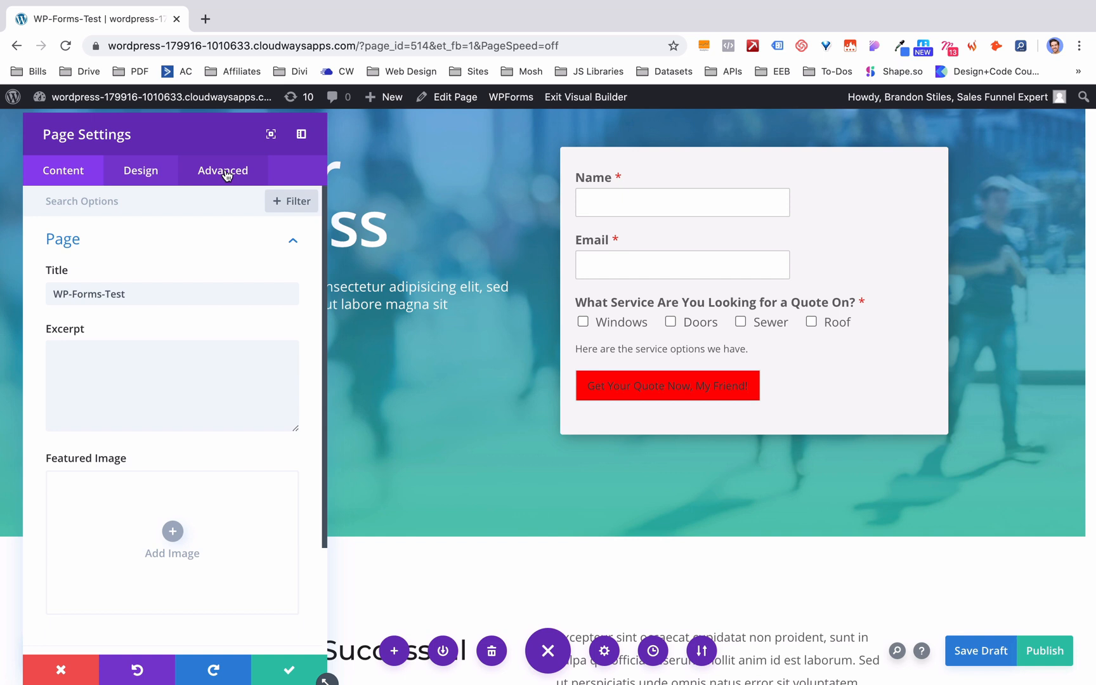
click(227, 175)
click(143, 242)
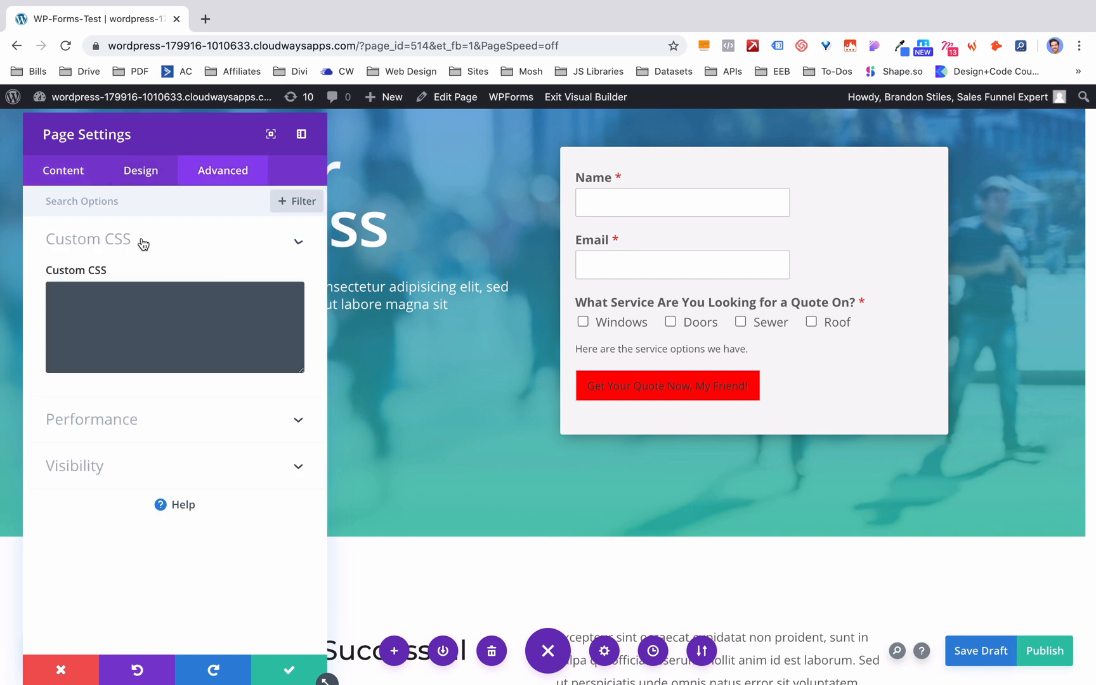
click(120, 308)
key(ctrl+v)
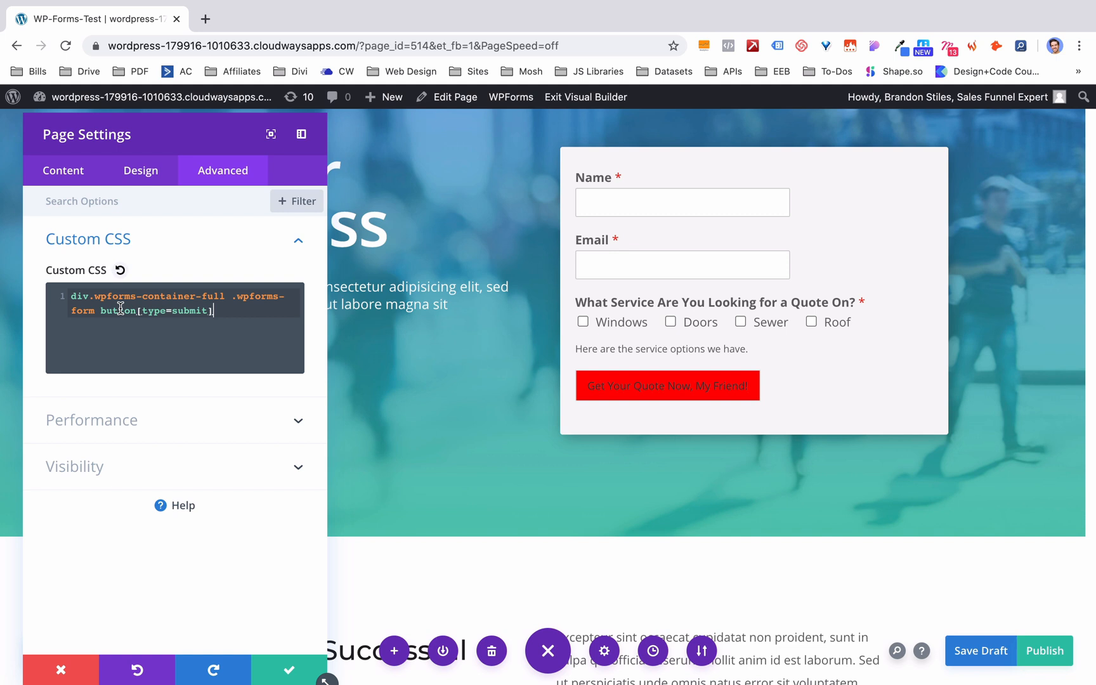
Step: Open a rule block after the selector and set its background-color, trying blue first and settling on deepskyblue
text({)
key(Return)
text(back)
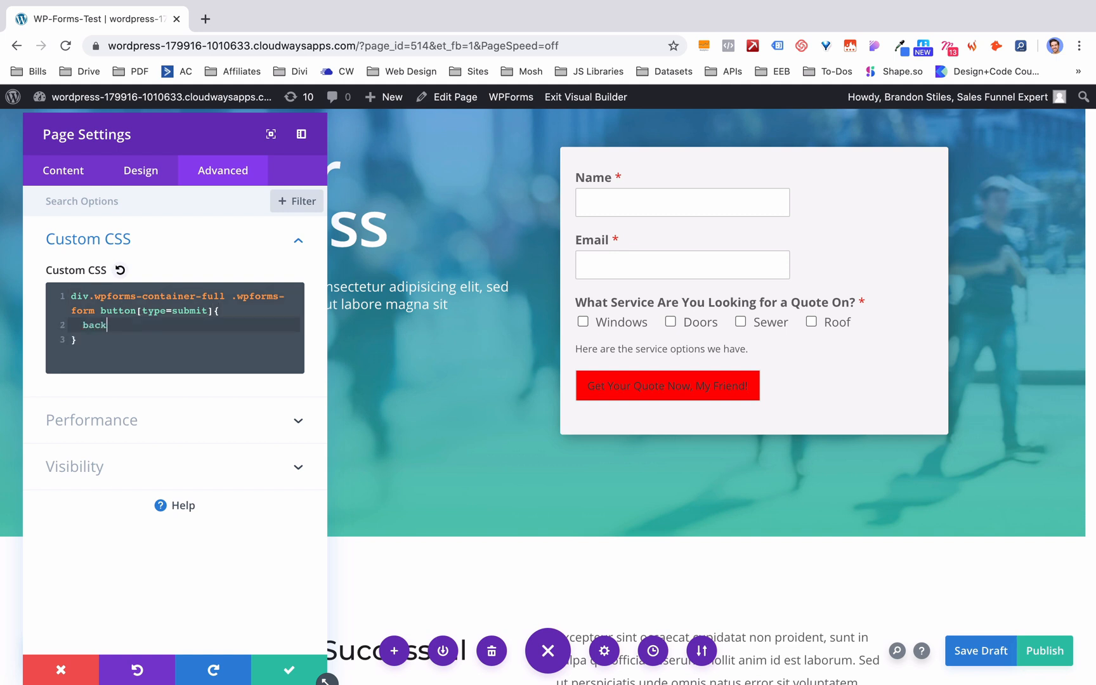
text(ground-color: blue;)
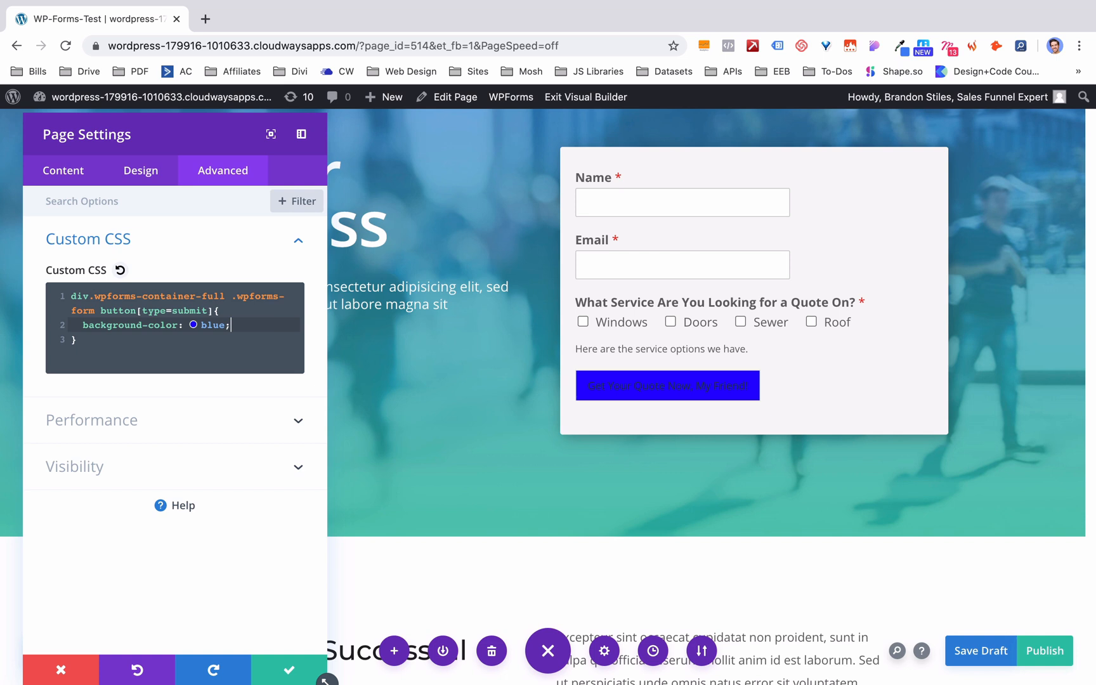
key(BackSpace)
key(BackSpace)
key(BackSpace)
key(BackSpace)
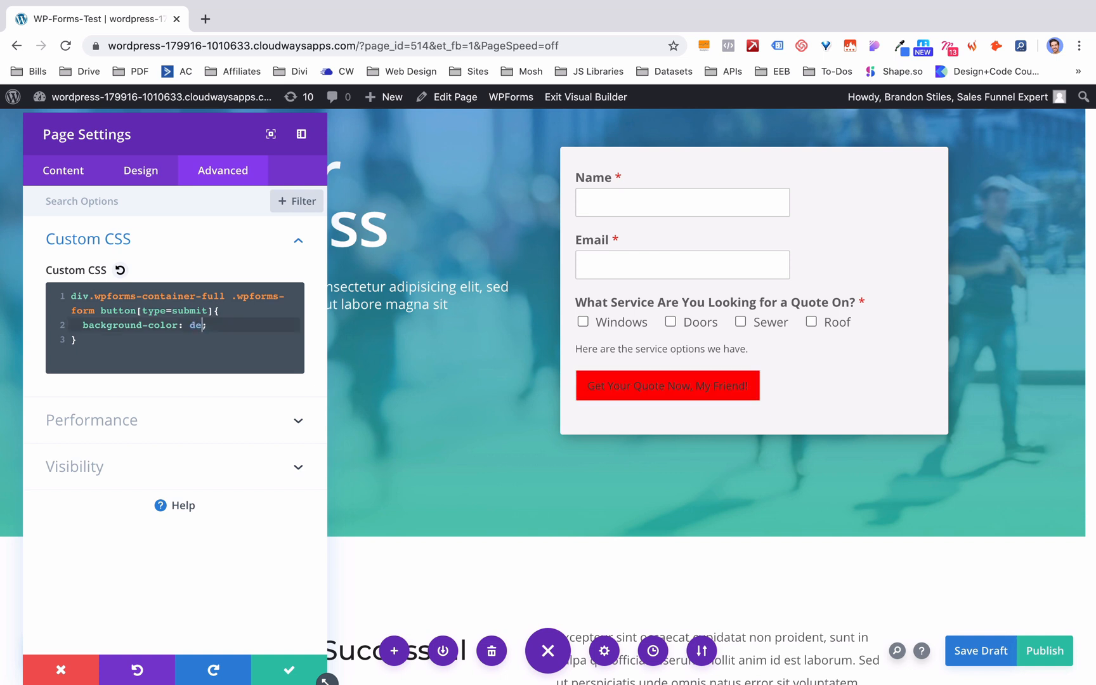
text(deepskyblue)
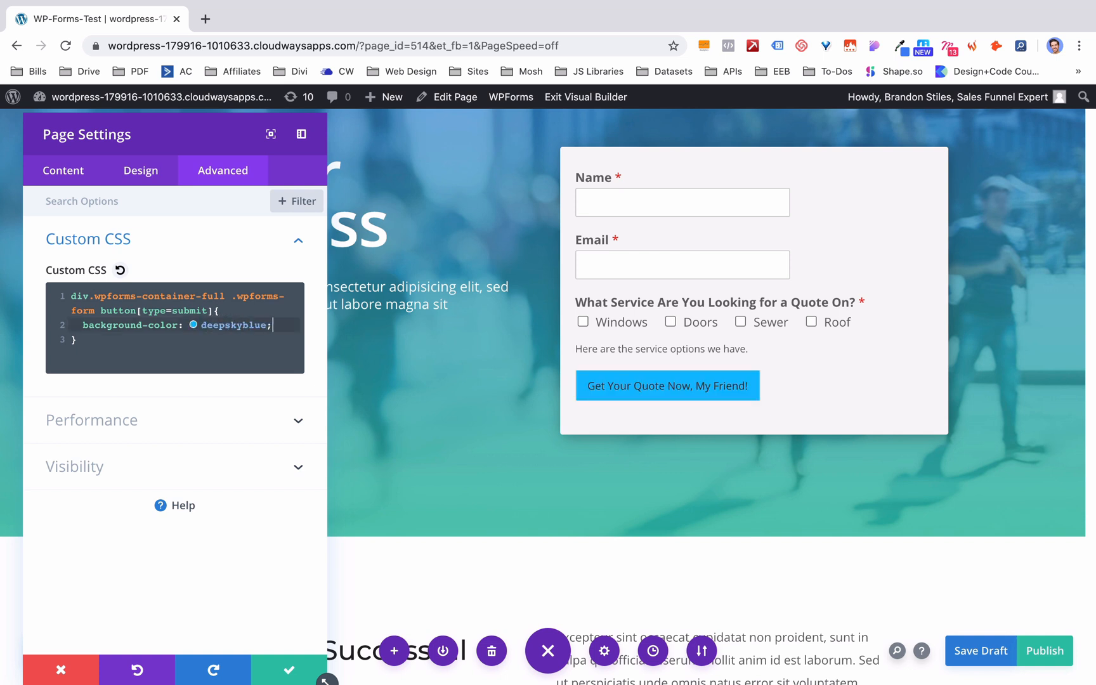
Step: Add "color: white;" to the submit button's rule in the page's custom CSS
key(Return)
text(color: )
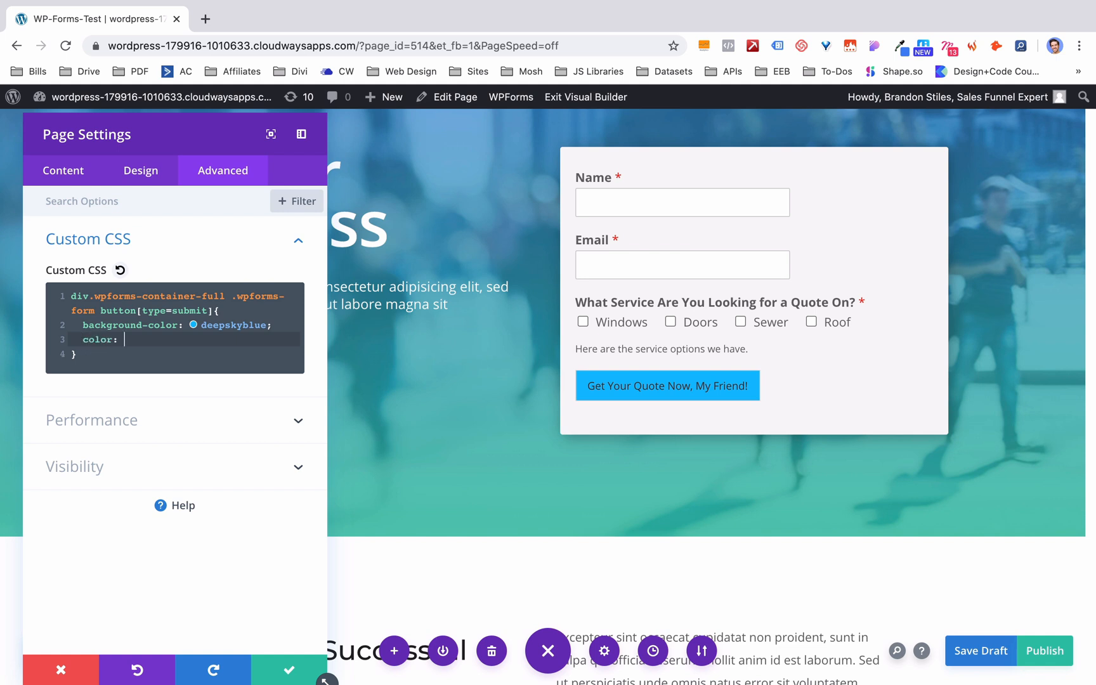
text(white;)
key(Return)
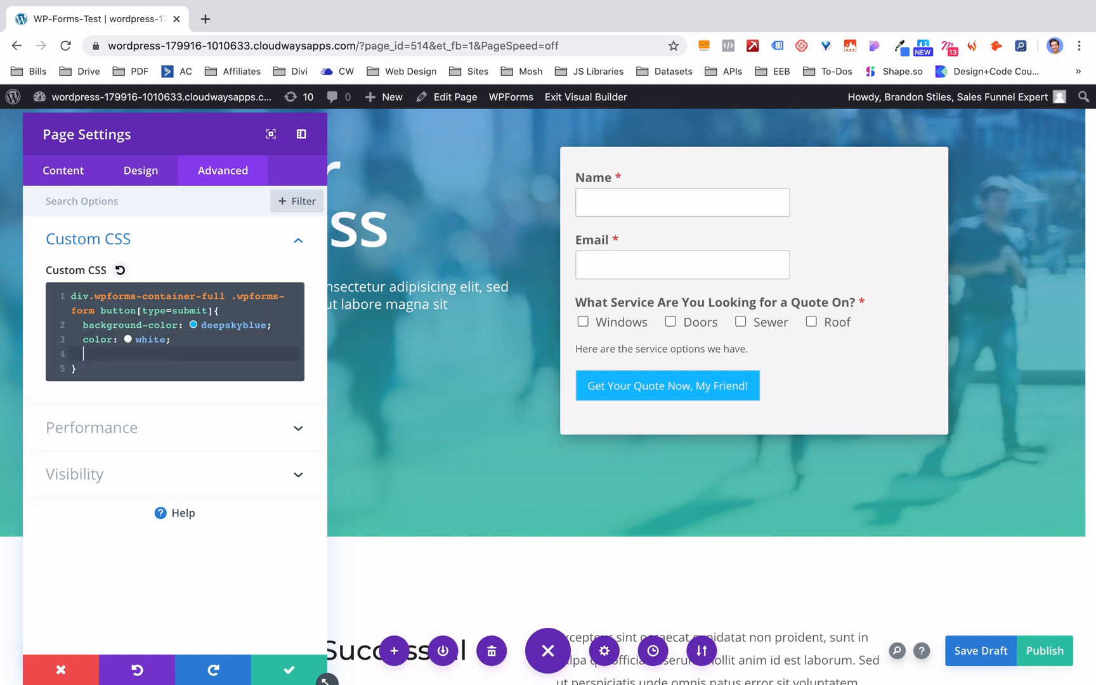
Step: Add "border: none;" and "border-radius: 20px;" to the submit button's rule
text(border: none;)
key(Return)
text(b)
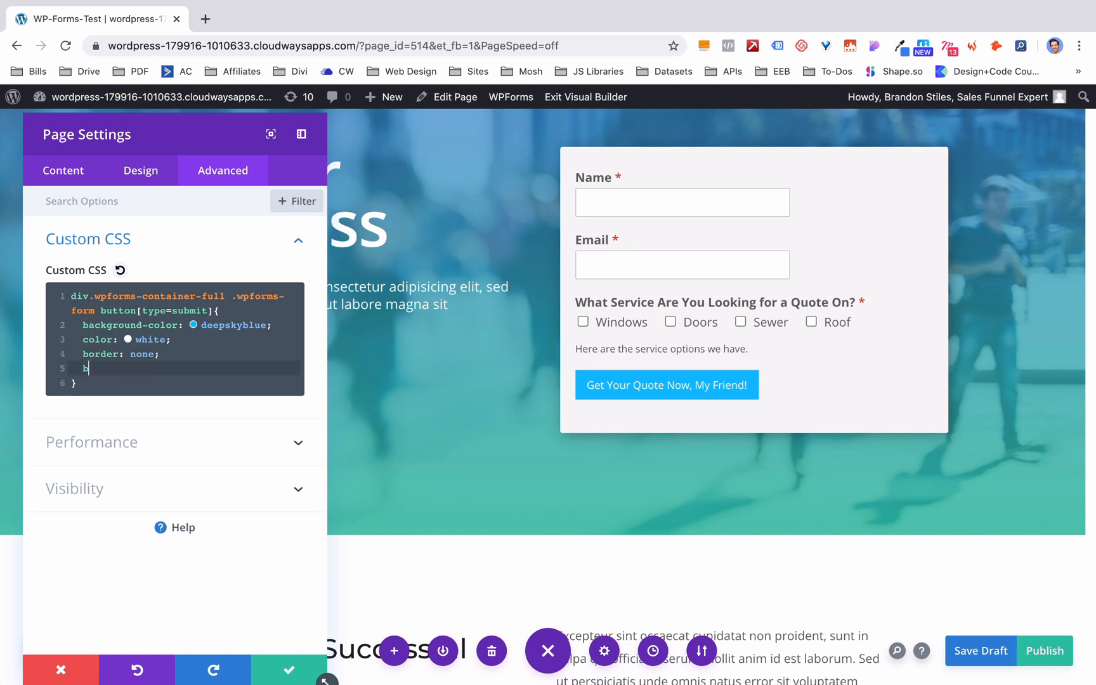
text(order-radius: 20px;)
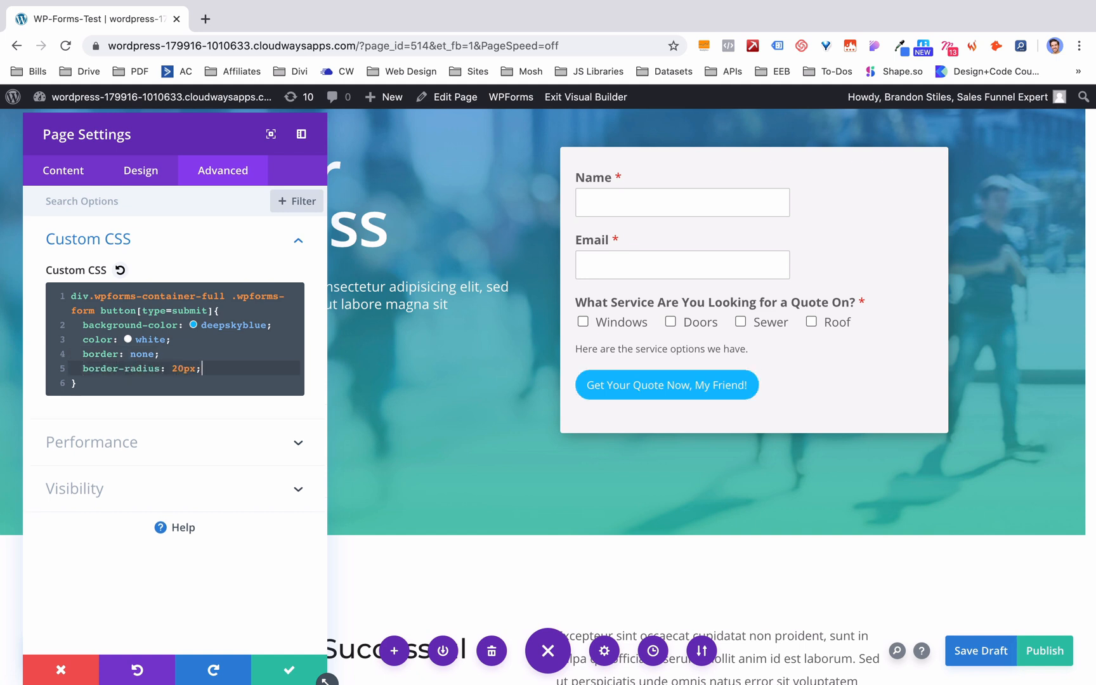
Step: Add "padding: 1em;" to the submit button's rule
key(Return)
text(padding:)
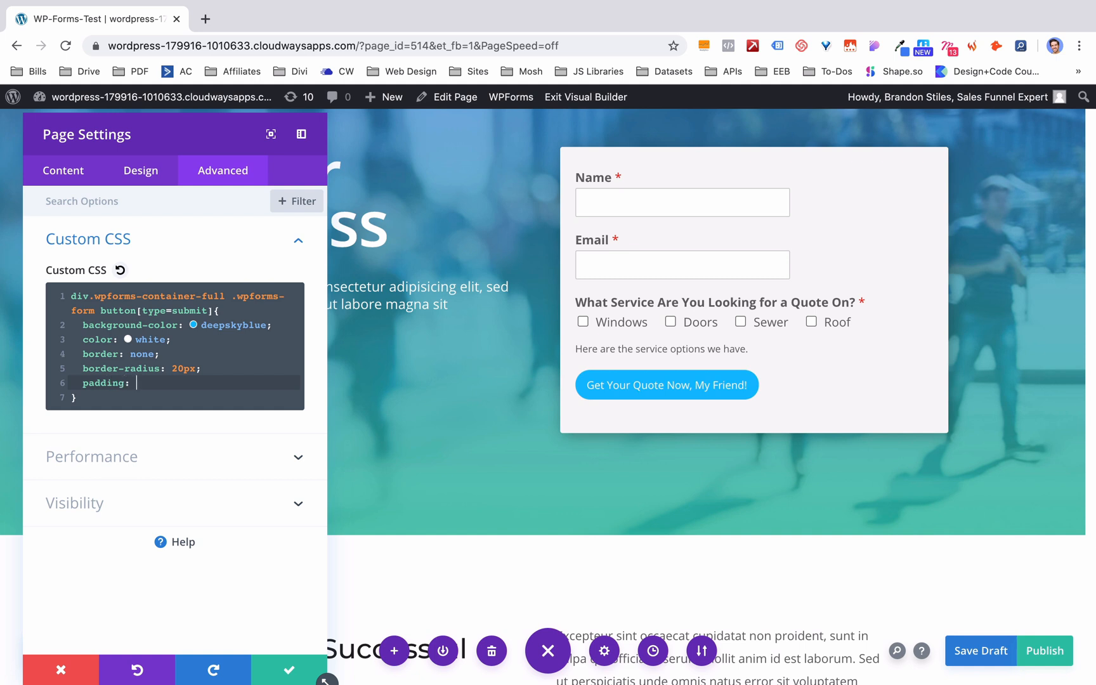
text( 1em;)
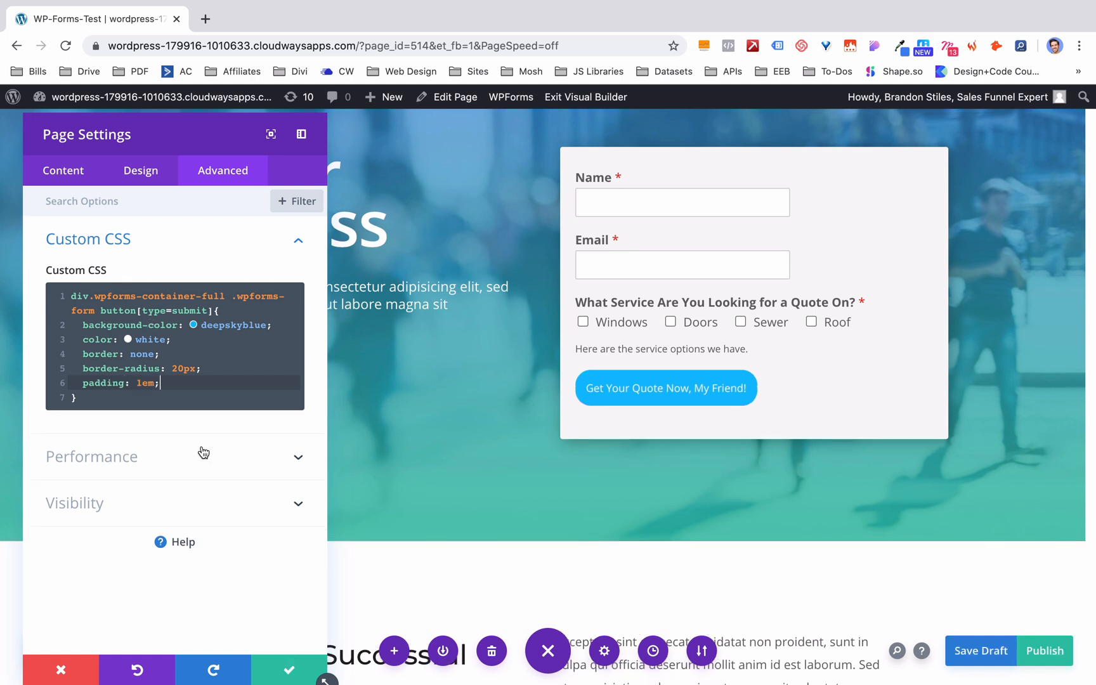
Step: Change the submit button's border-radius to 100px and save the page settings
click(183, 369)
key(BackSpace)
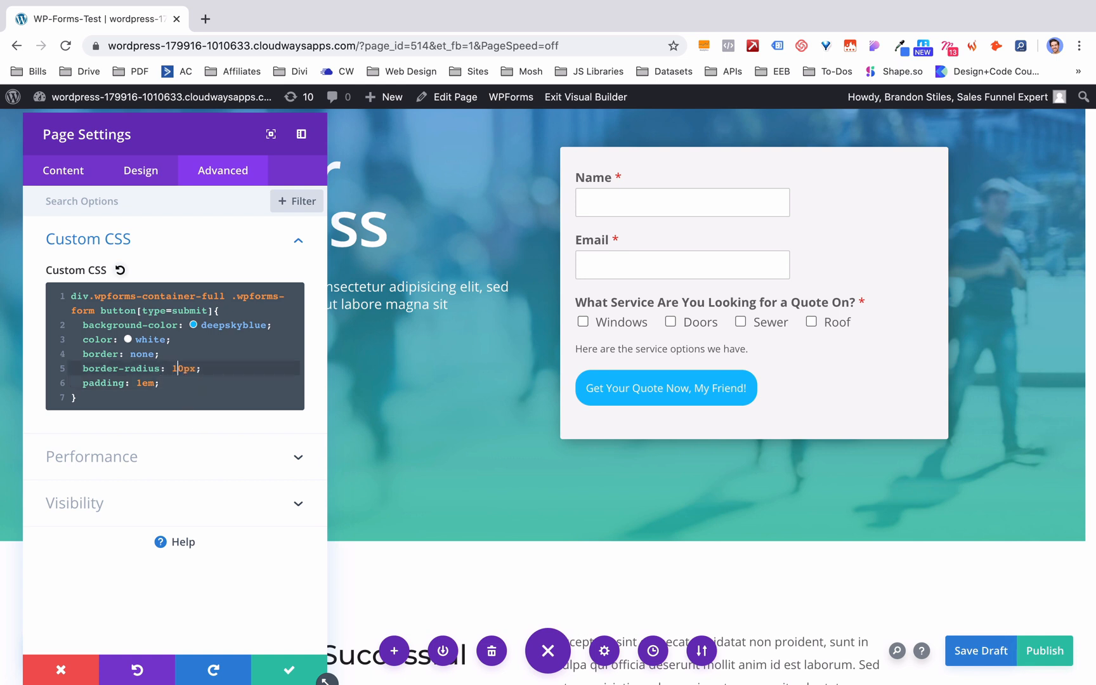
text(10)
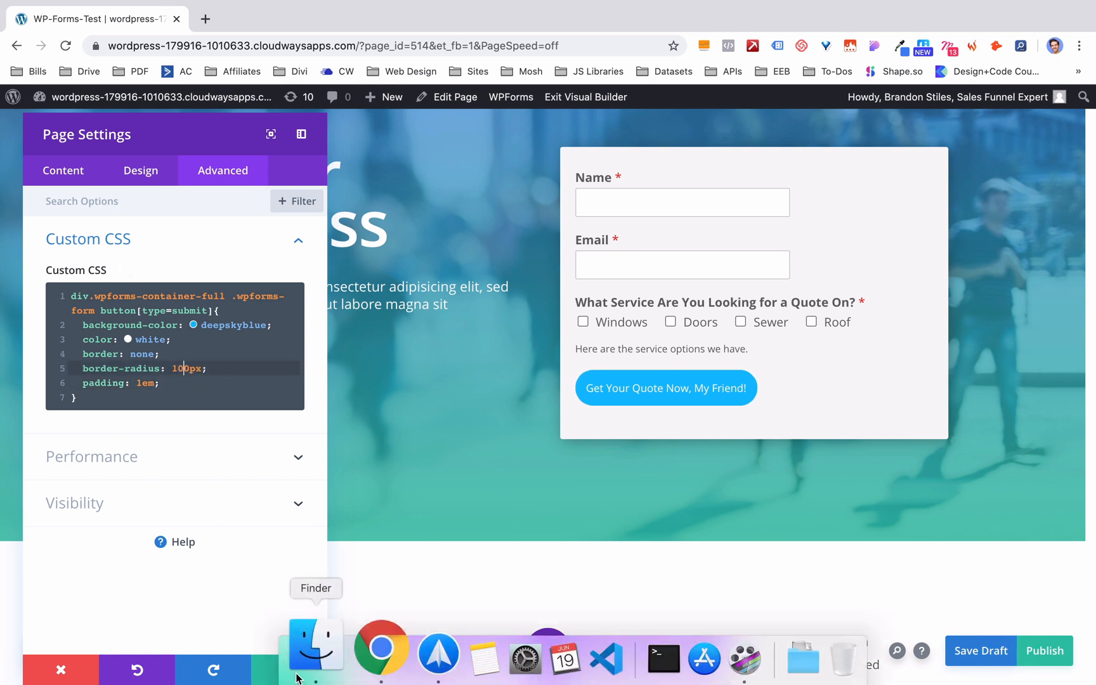
click(284, 671)
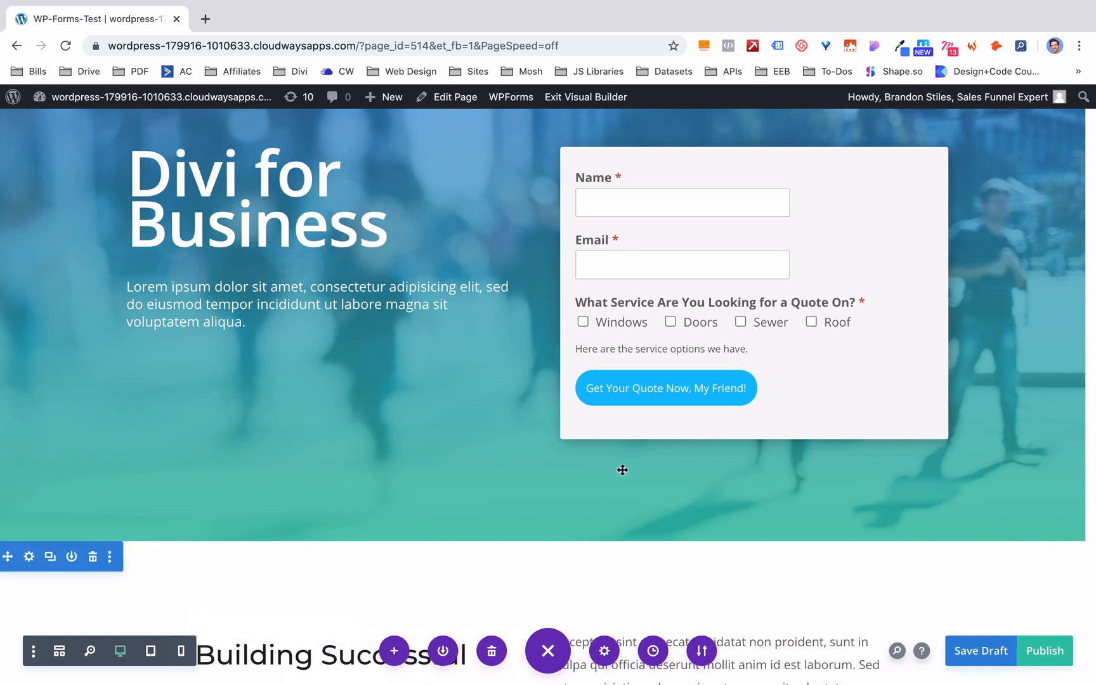
Step: Save the landing page and open its public WP-Forms-Test version in an incognito window
click(980, 658)
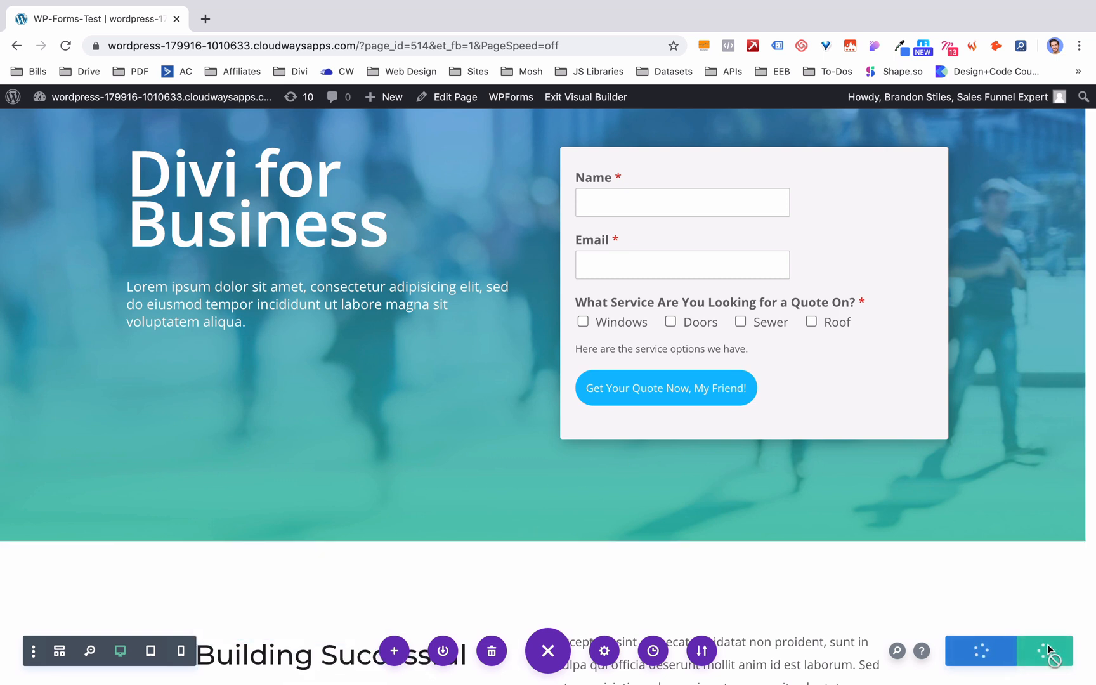
scroll(1060, 467, up, 3)
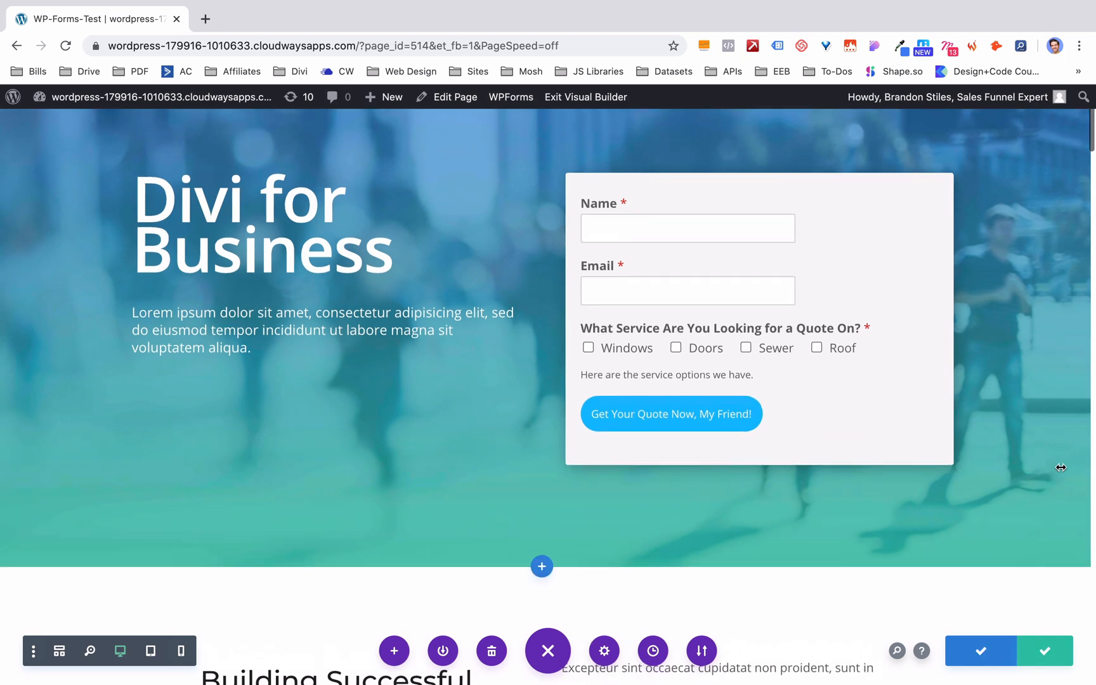
scroll(1047, 460, down, 2)
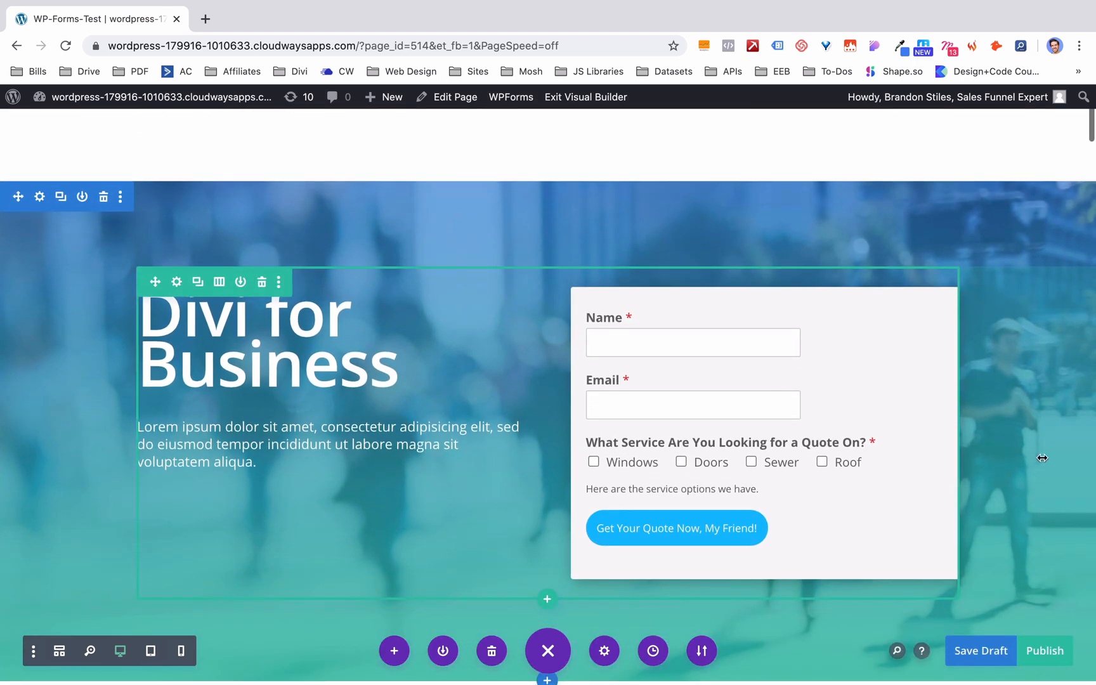
click(513, 44)
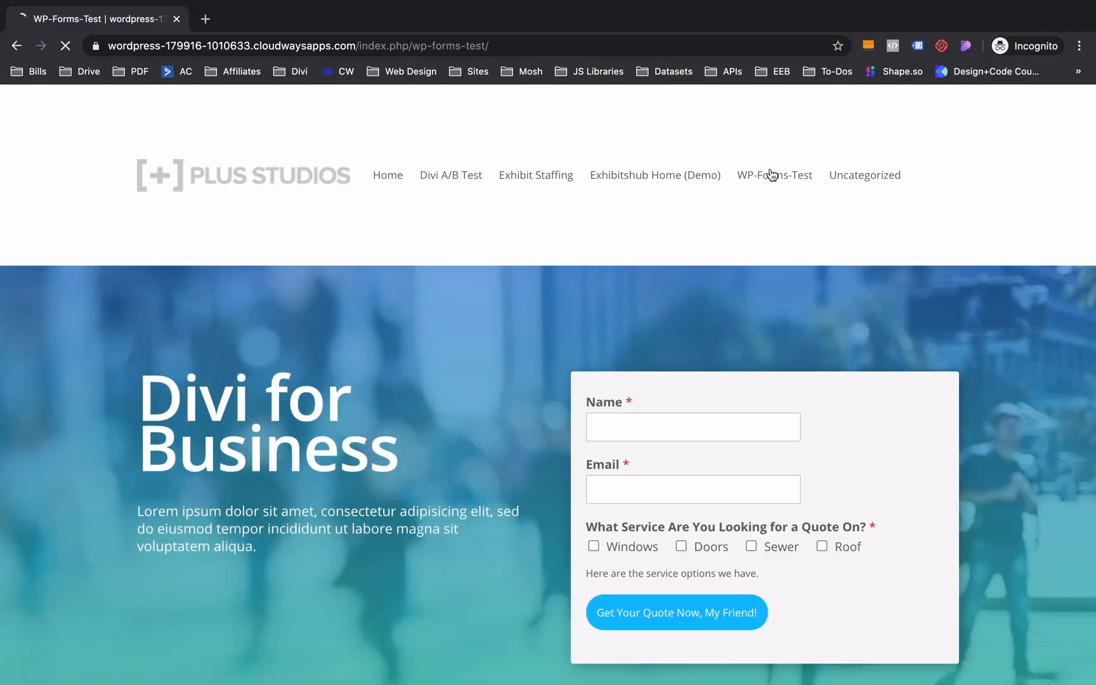
Step: Fill in the visitor's first name and test the conditional service question by entering and clearing sample text in the Email field
scroll(743, 295, down, 3)
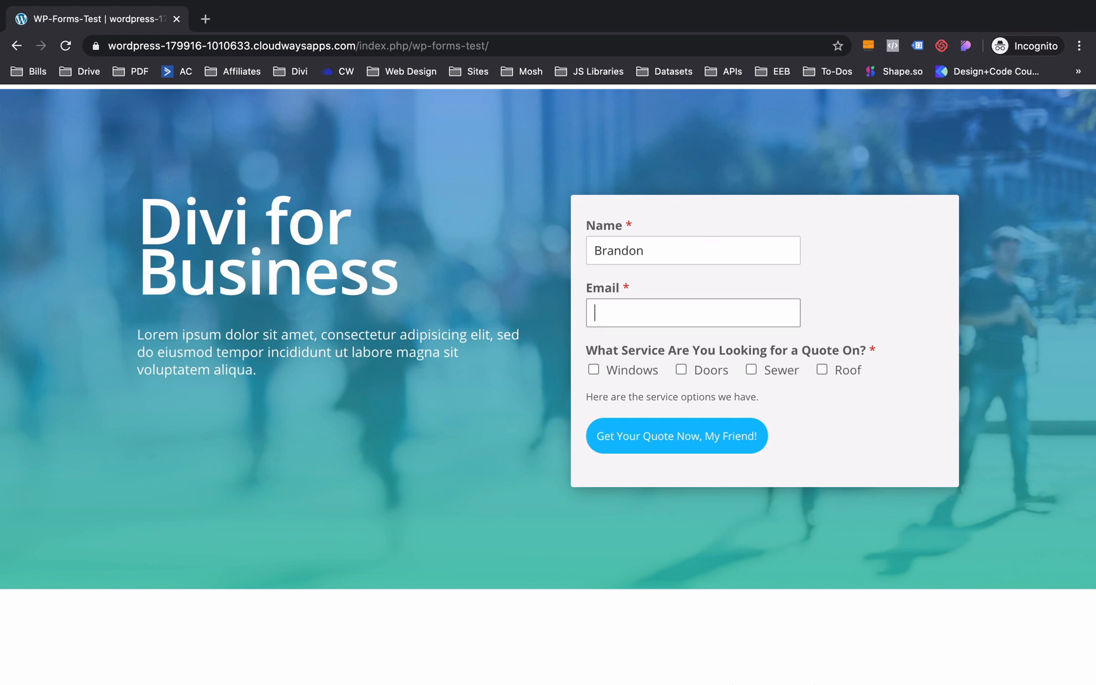
text(St)
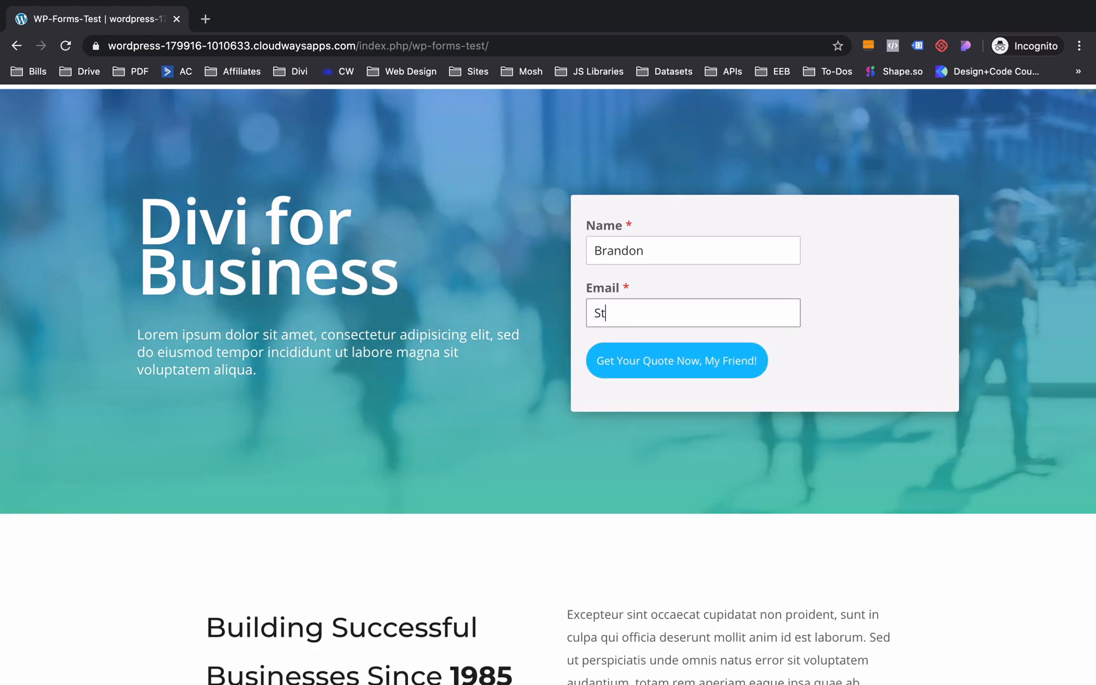
key(BackSpace)
key(BackSpace)
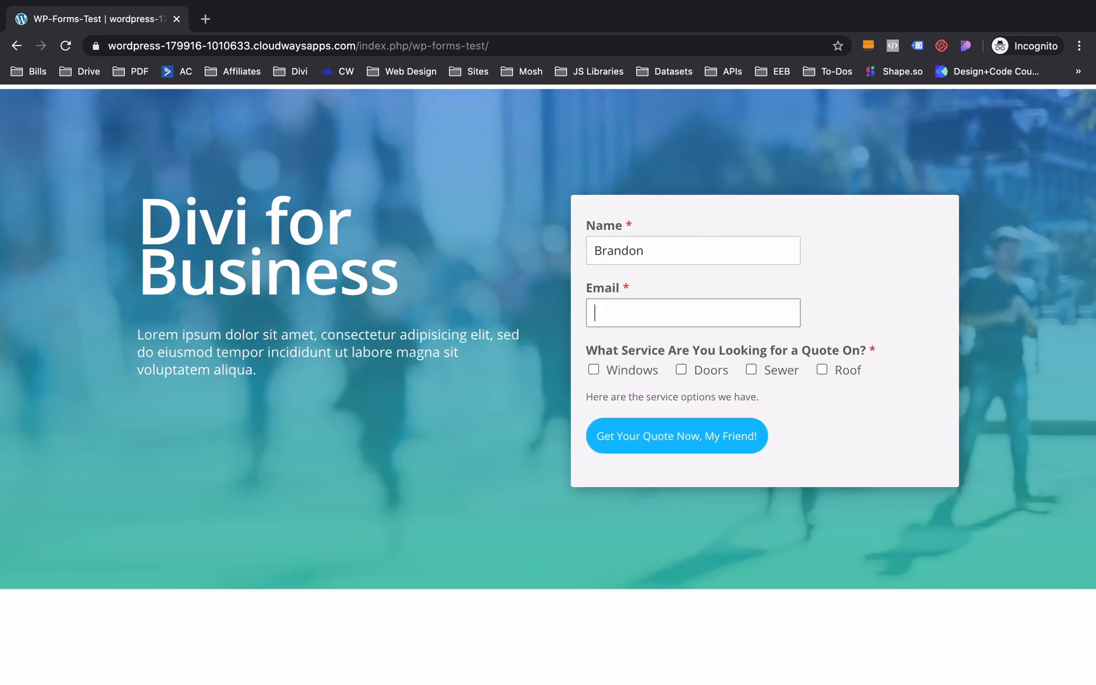
text(brrrrrrrrrr)
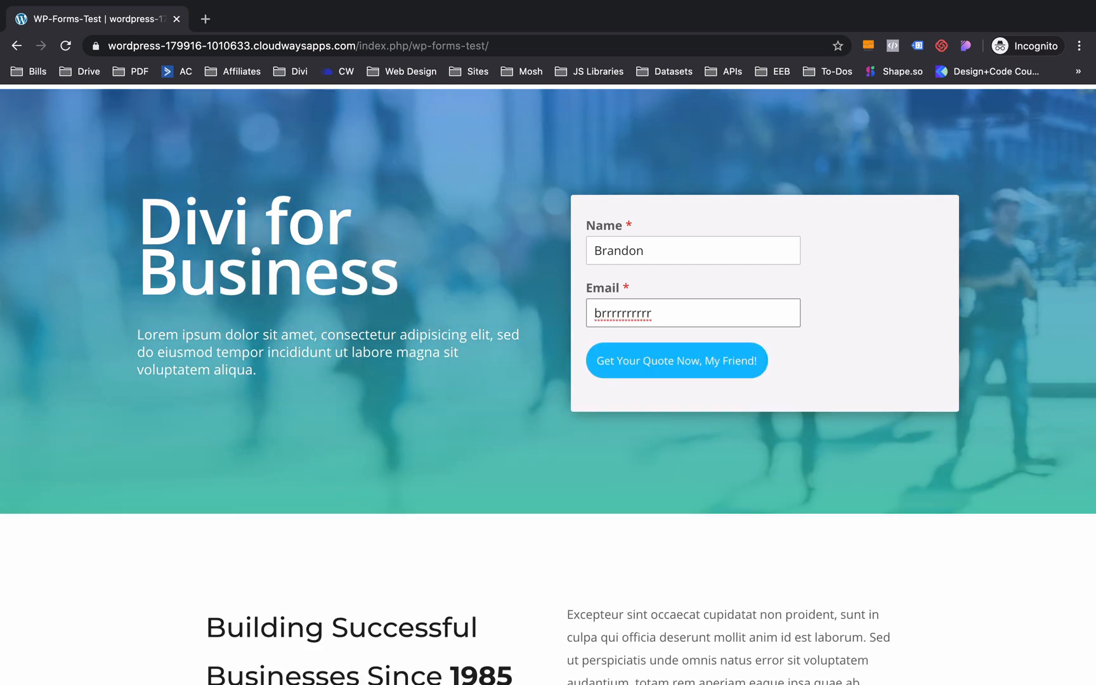
key(BackSpace)
key(BackSpace)
key(BackSpace)
key(BackSpace)
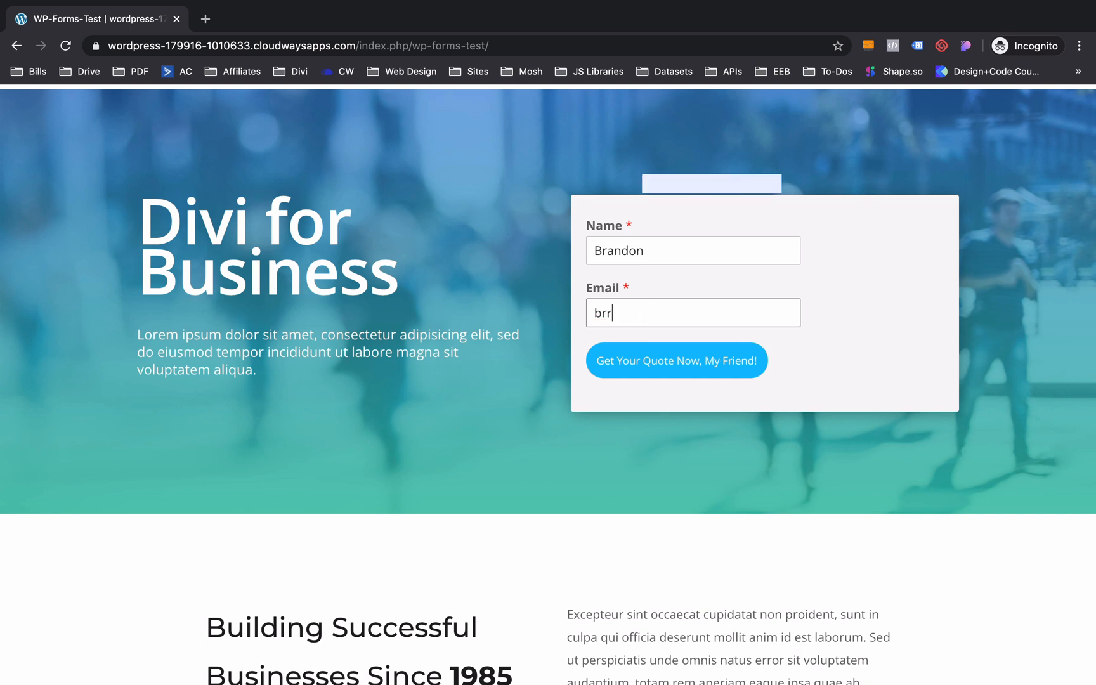
Step: Select the Windows service, fill in the visitor's email address and submit the quote form
click(630, 372)
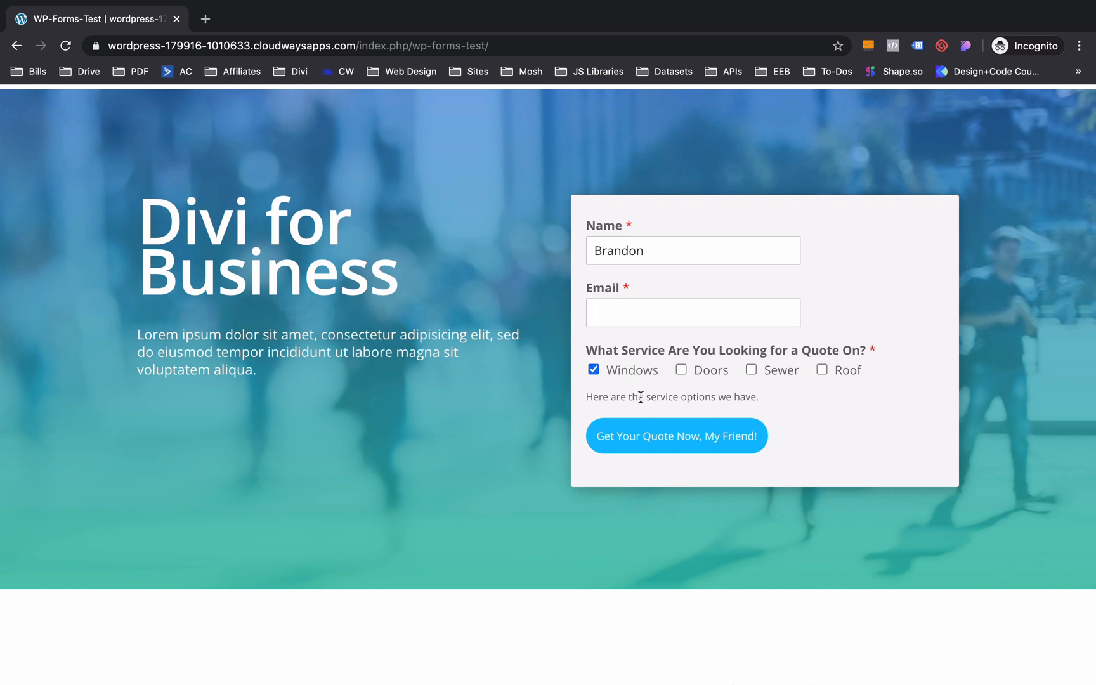
click(652, 436)
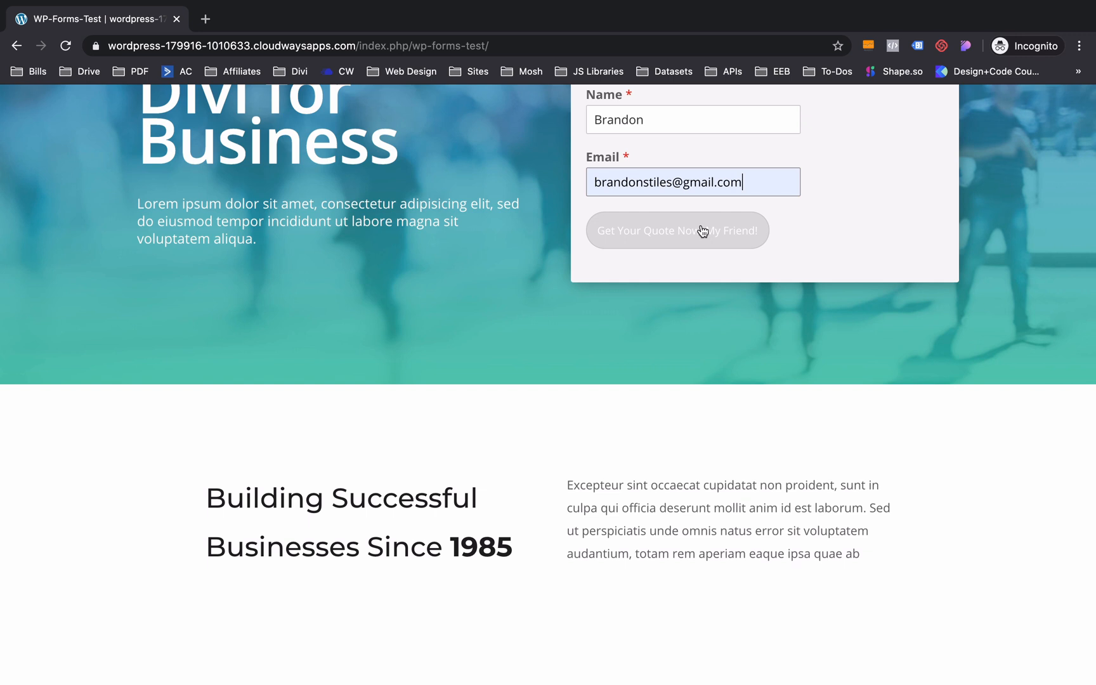
click(702, 231)
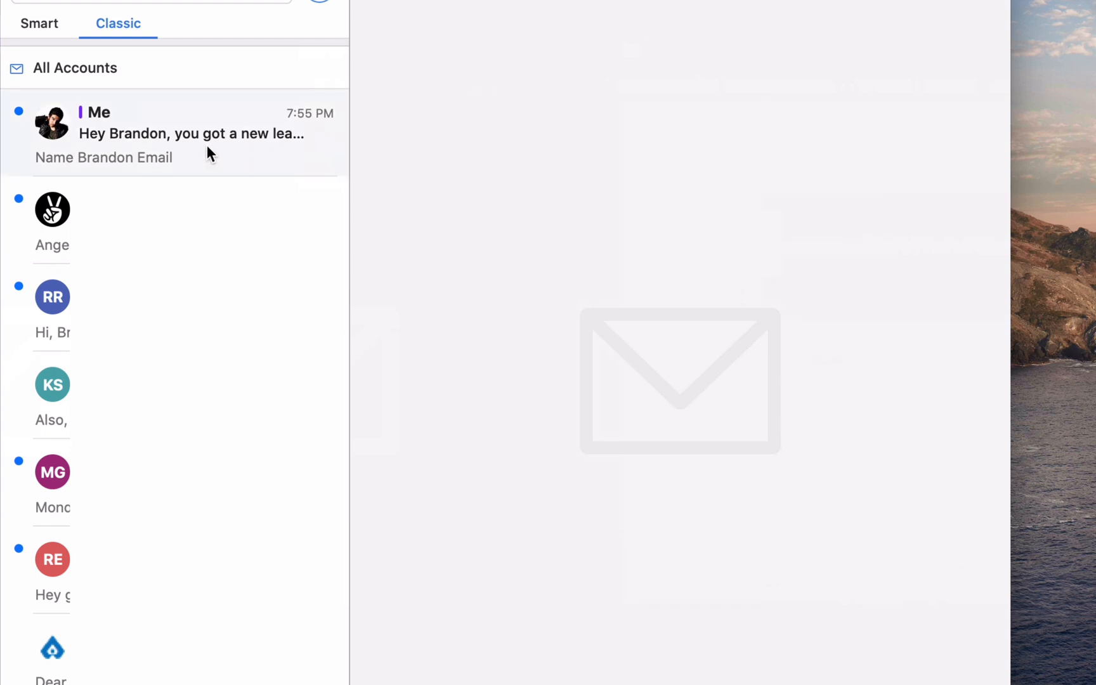
Step: Switch to the mail app to read the new lead notification, and return to the submitted form on the landing page
click(208, 152)
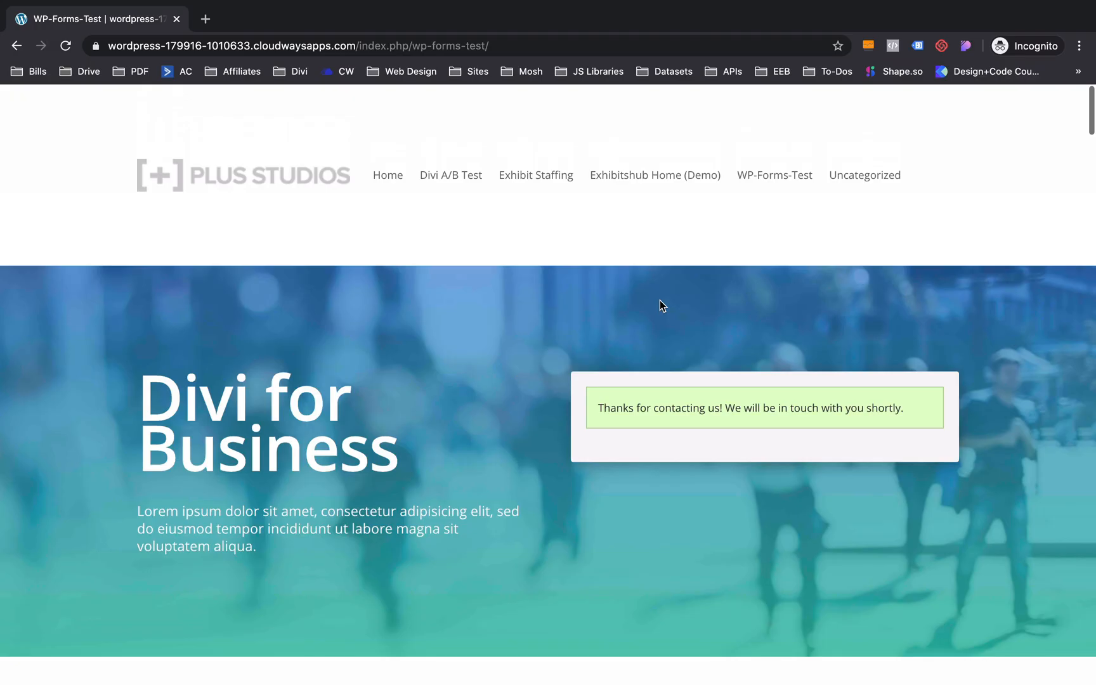
scroll(660, 300, down, 3)
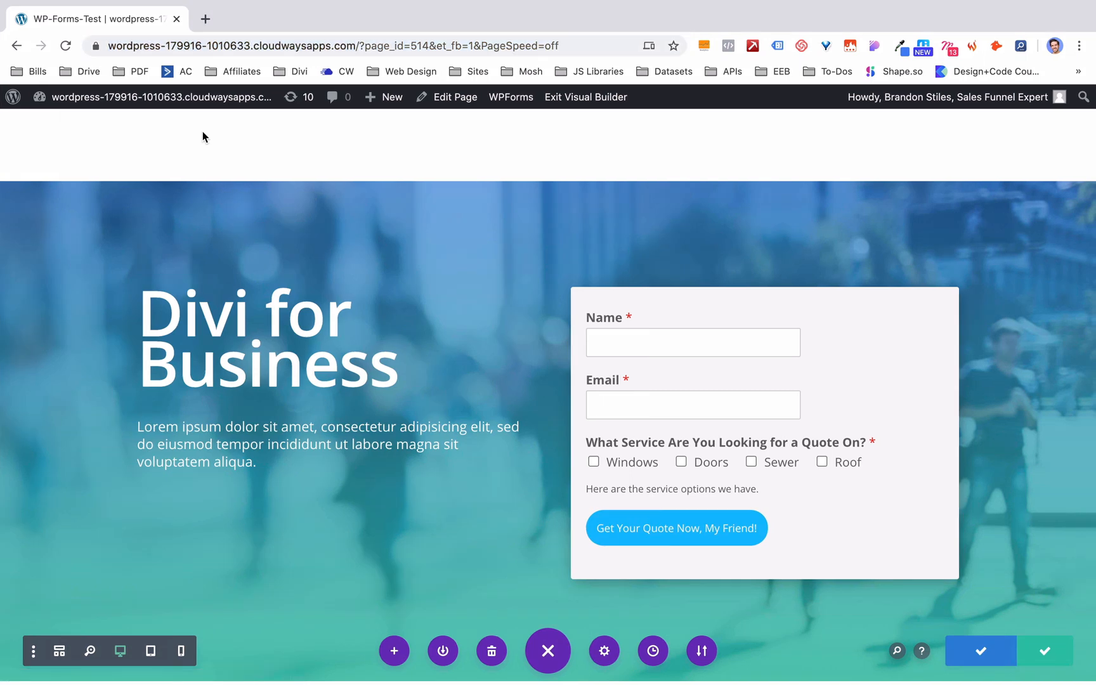
Step: Go to the WordPress dashboard and open the WPForms entries for the Homepage Lead Gen Form
click(146, 100)
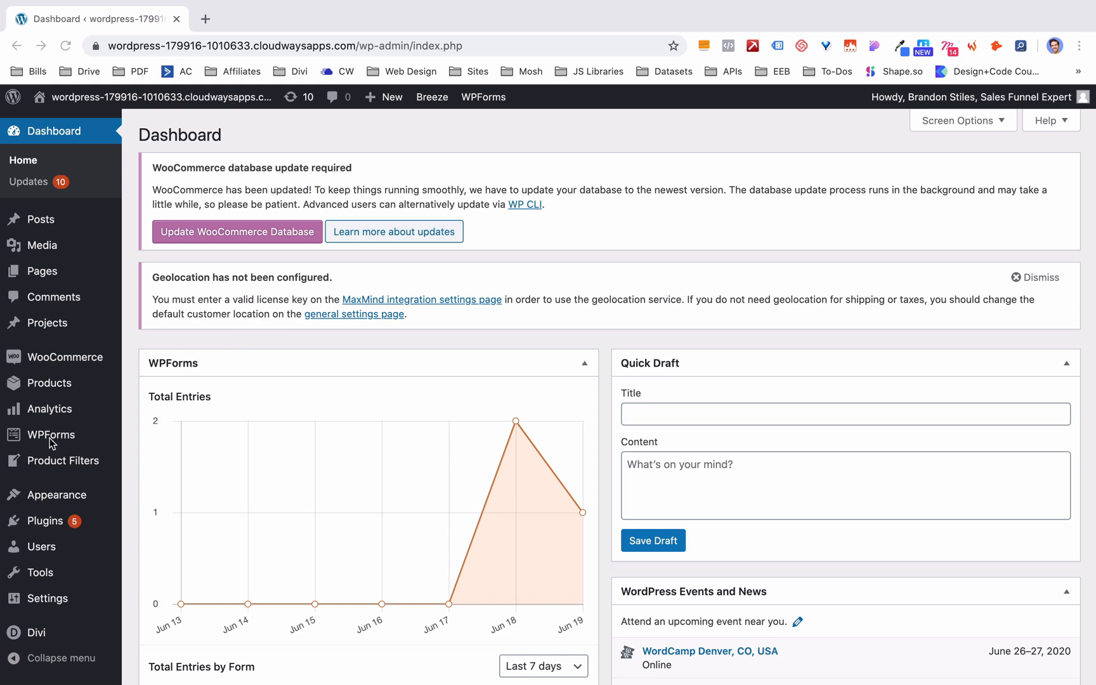
mouse_move(46, 443)
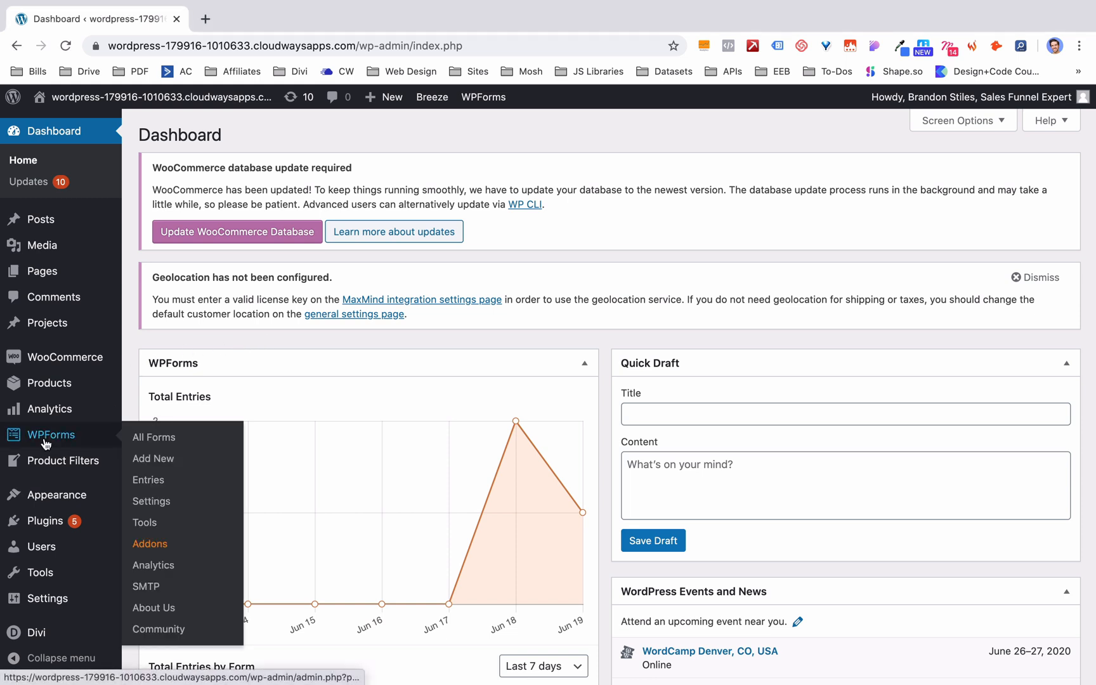
click(135, 441)
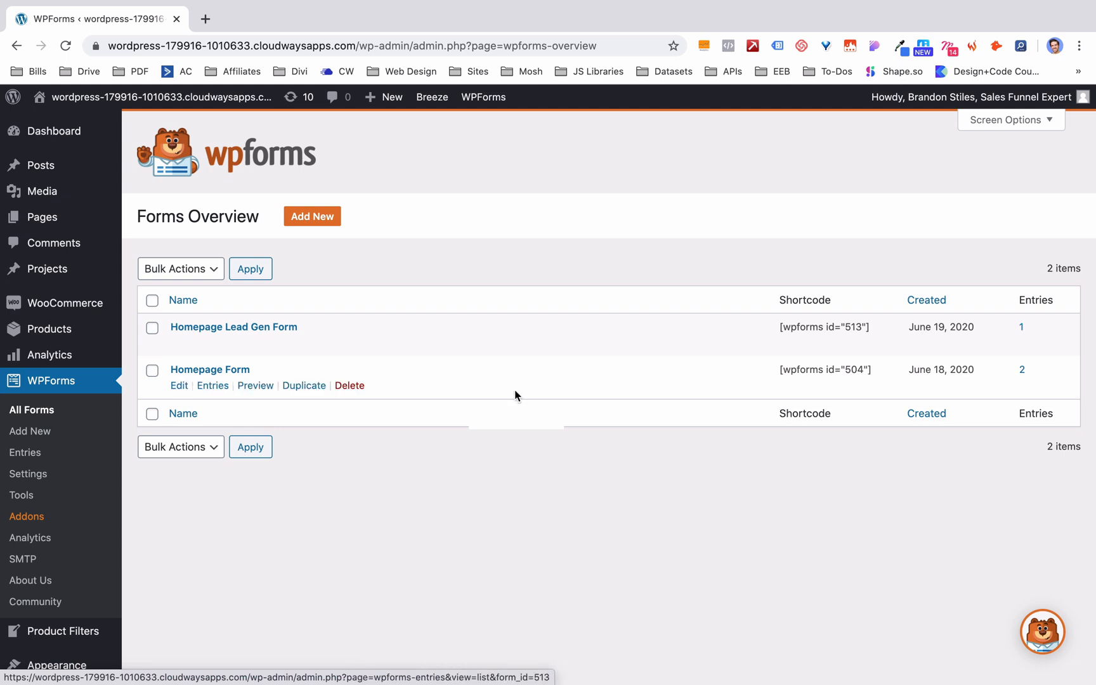
click(212, 343)
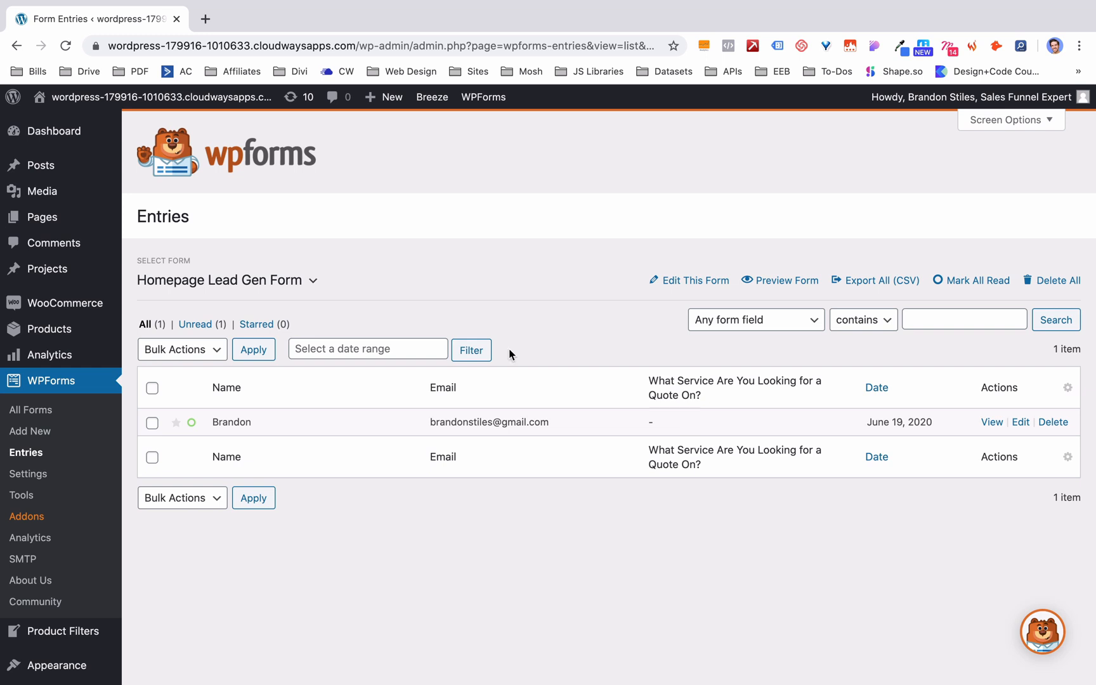
Step: Examine the MonsterInsights features and setup steps on the WPForms Analytics page
click(23, 542)
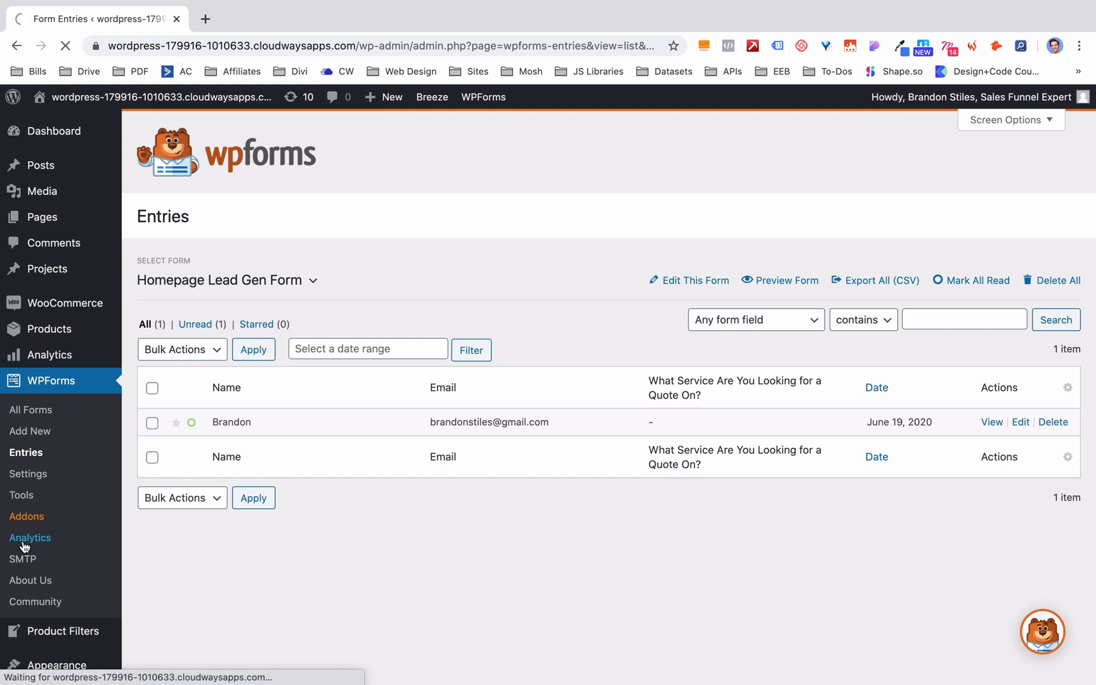
scroll(223, 452, down, 2)
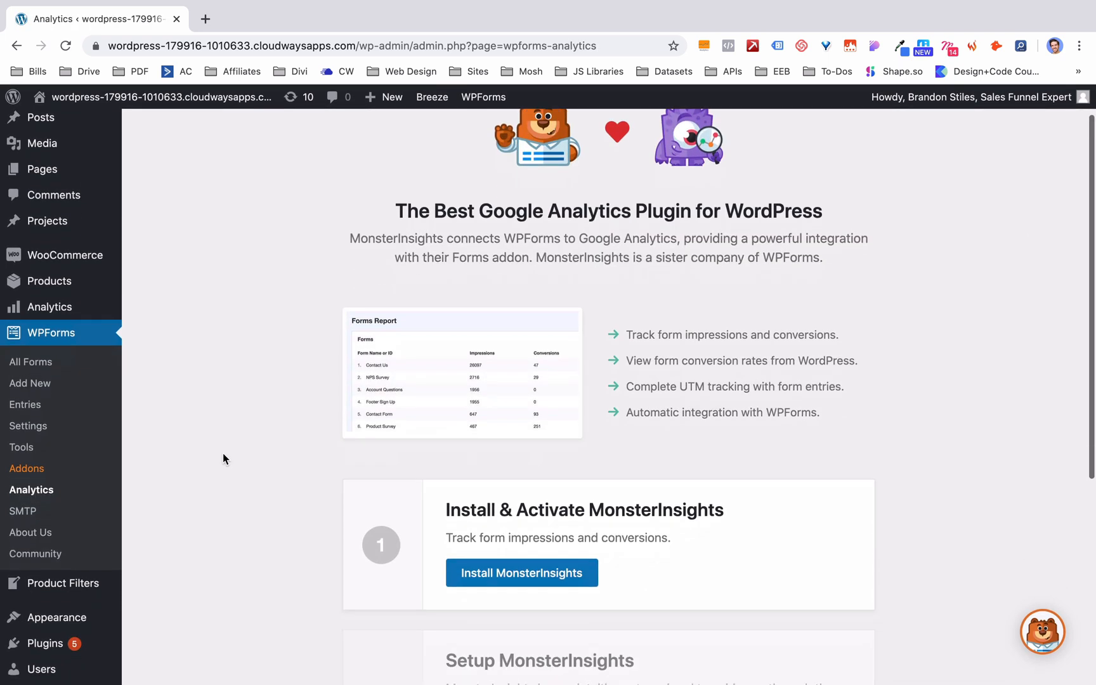
scroll(223, 452, down, 2)
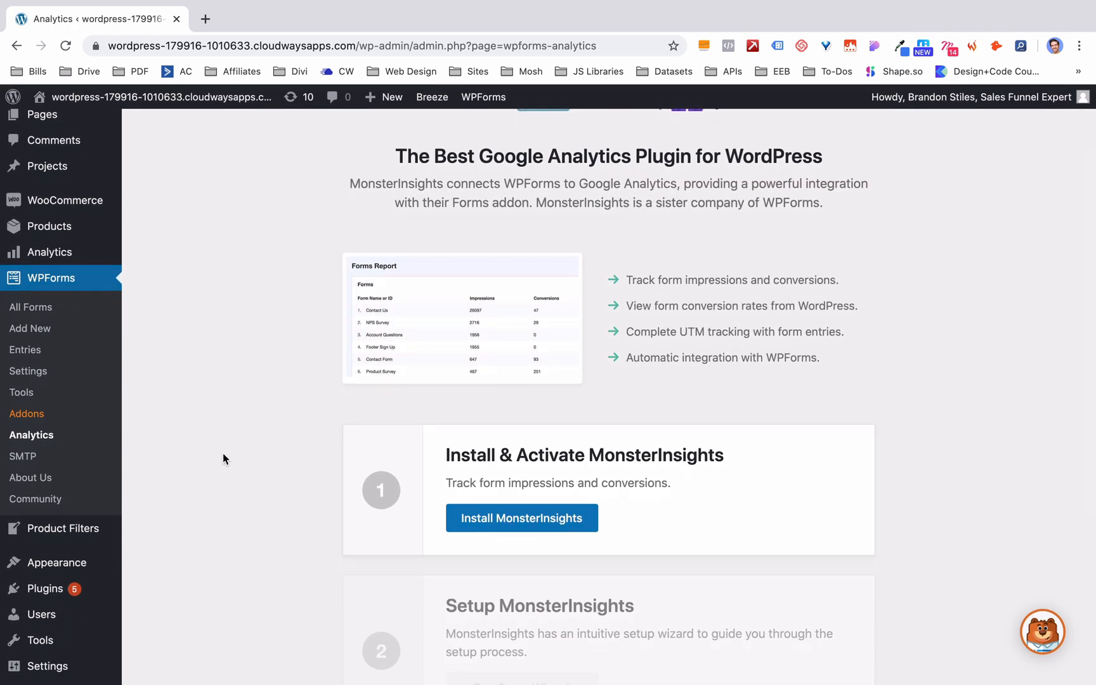
scroll(222, 453, down, 8)
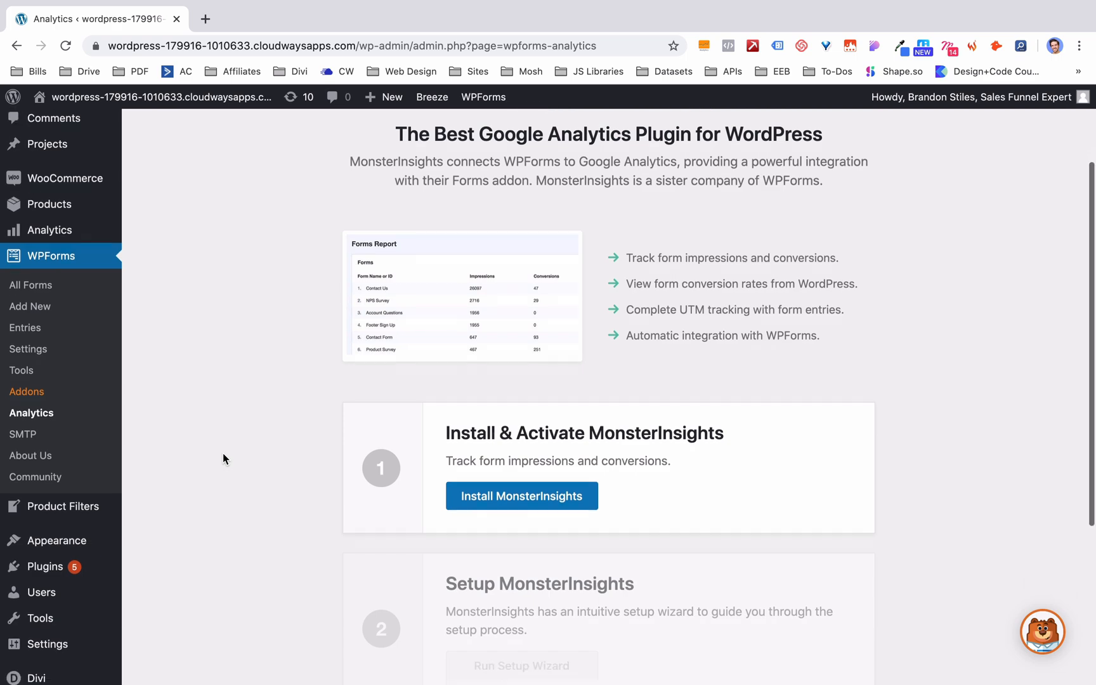
scroll(223, 453, down, 2)
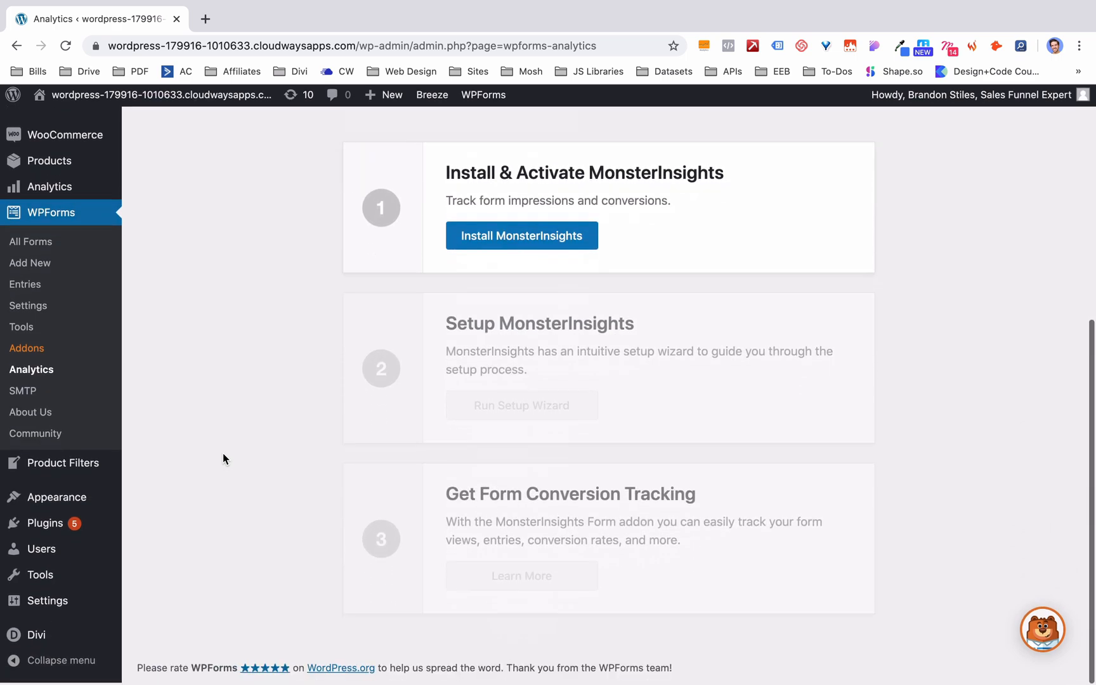
scroll(222, 453, up, 14)
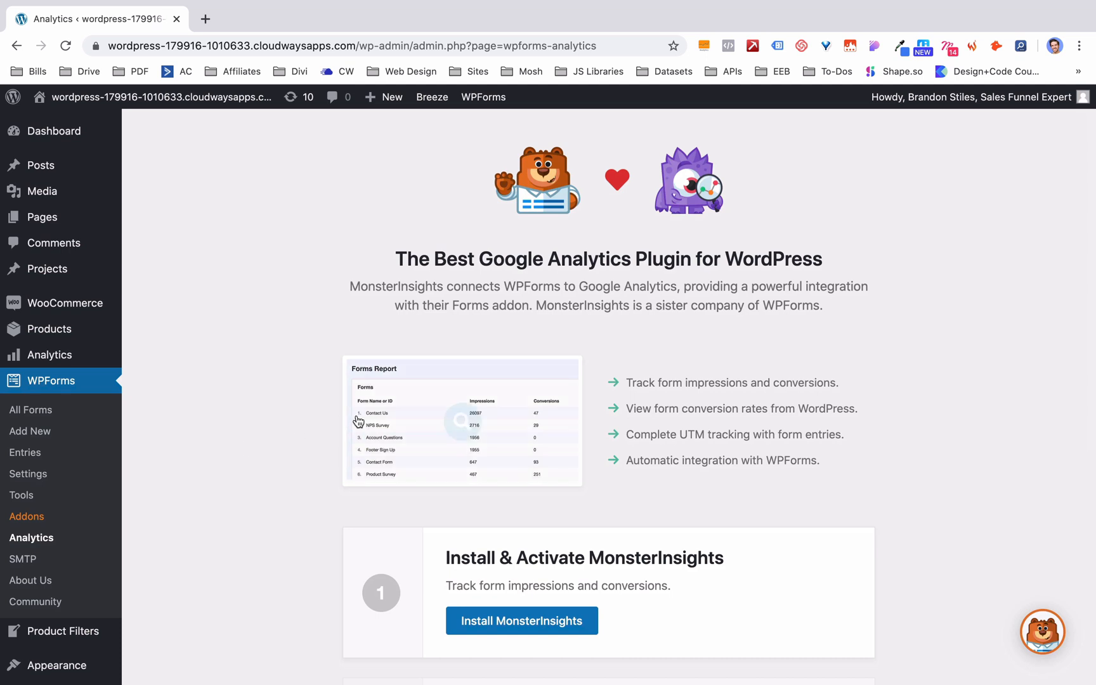
scroll(286, 324, down, 5)
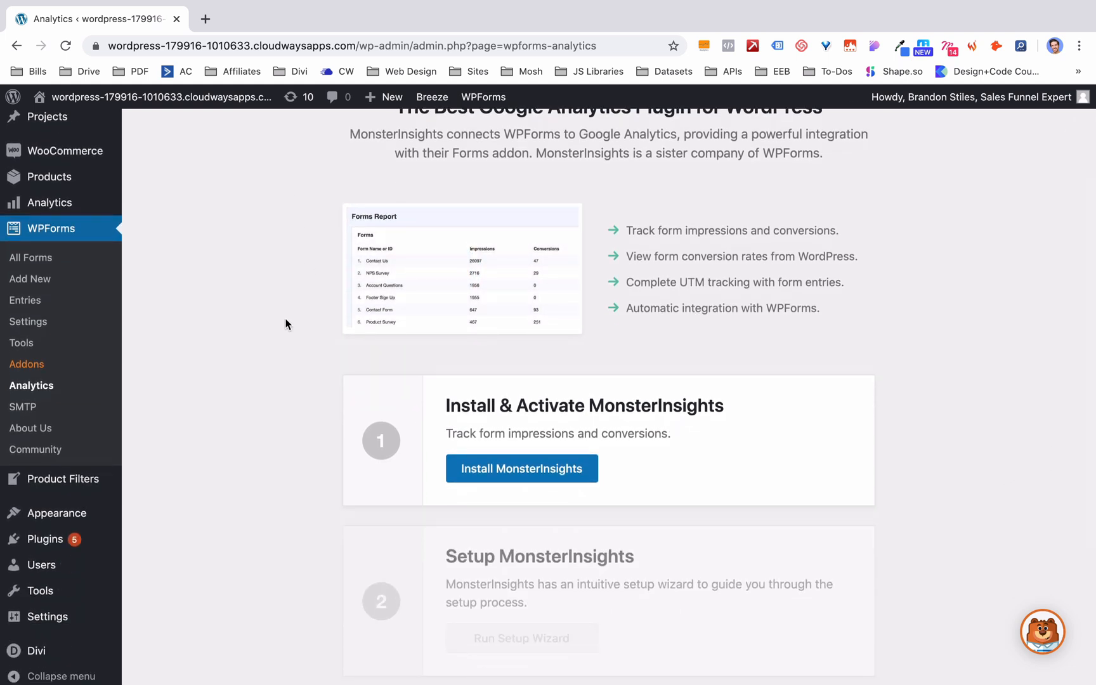
scroll(286, 324, up, 3)
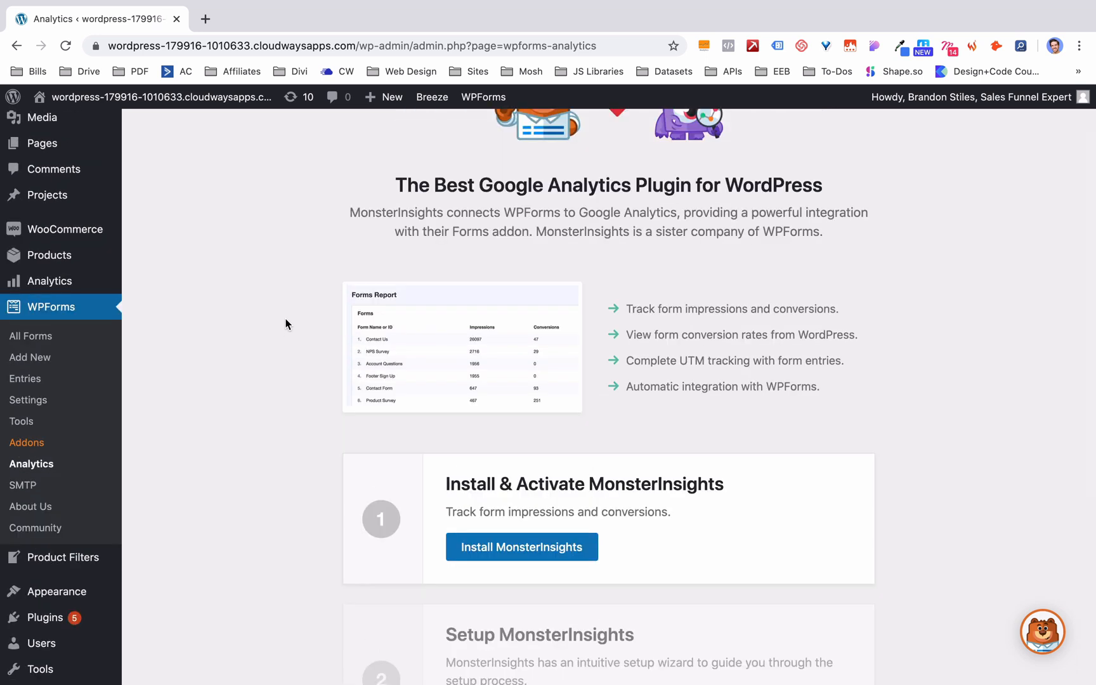
scroll(286, 324, up, 3)
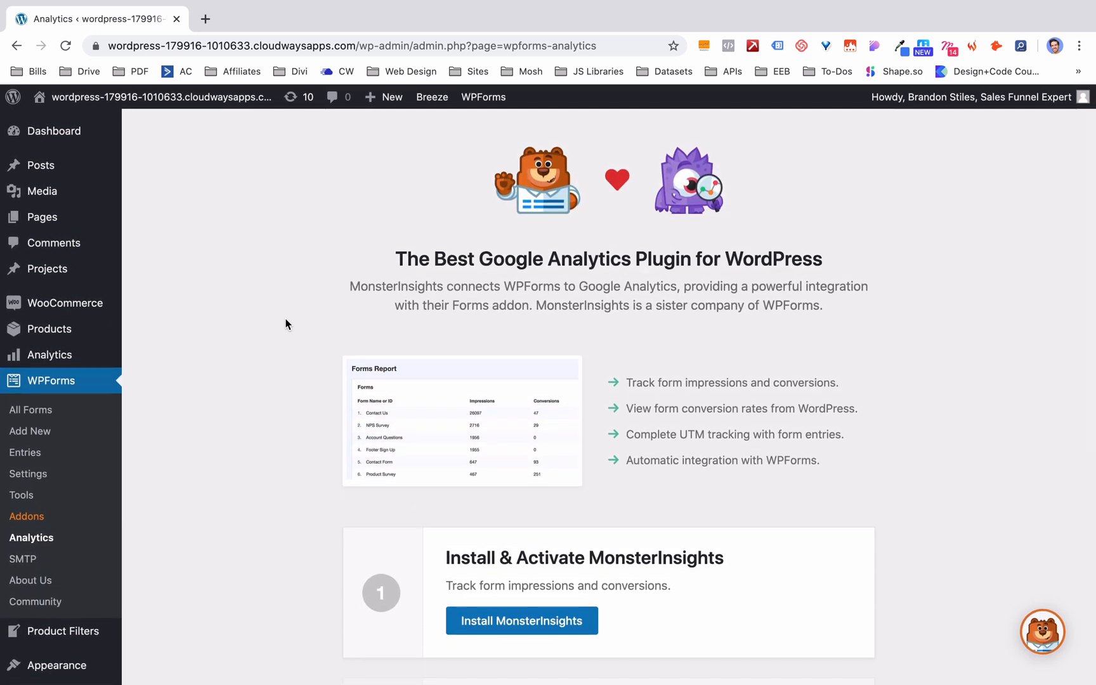